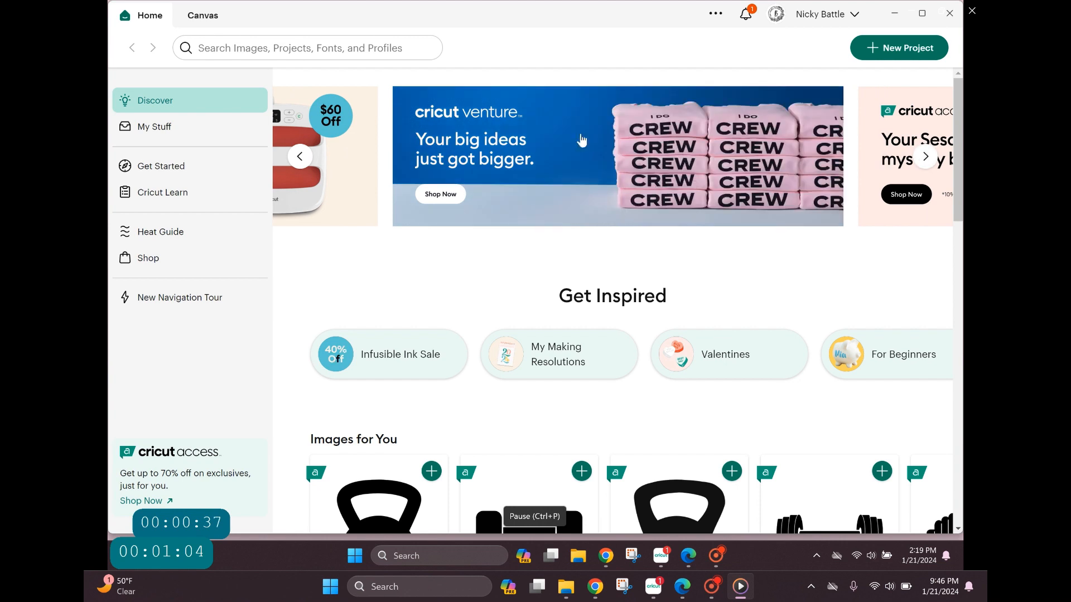
Browse the promotional banners and the Get Inspired categories on the home page.
click(924, 159)
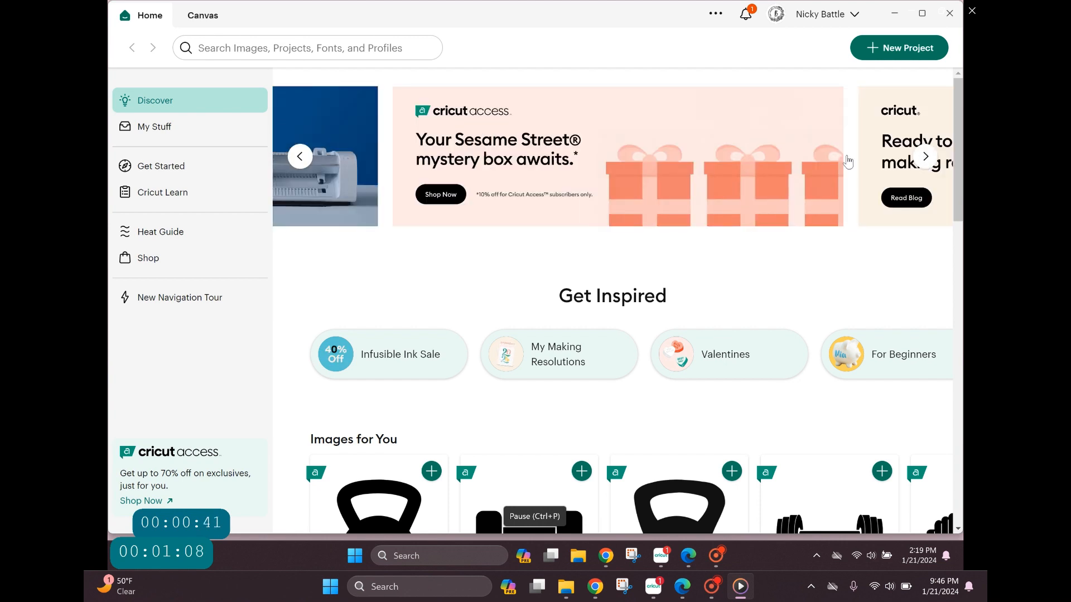
click(924, 157)
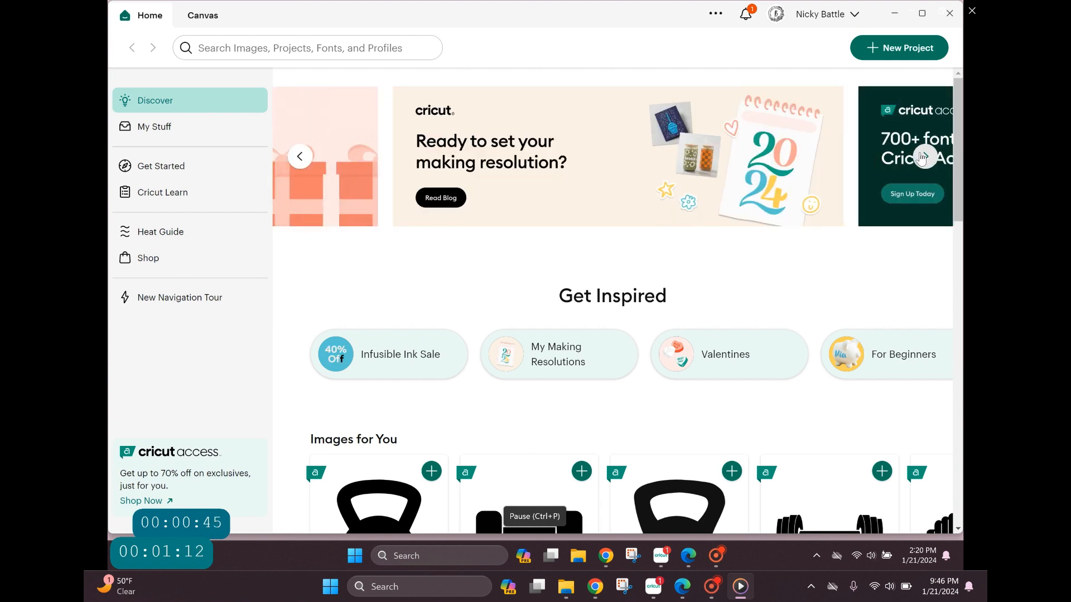
click(923, 158)
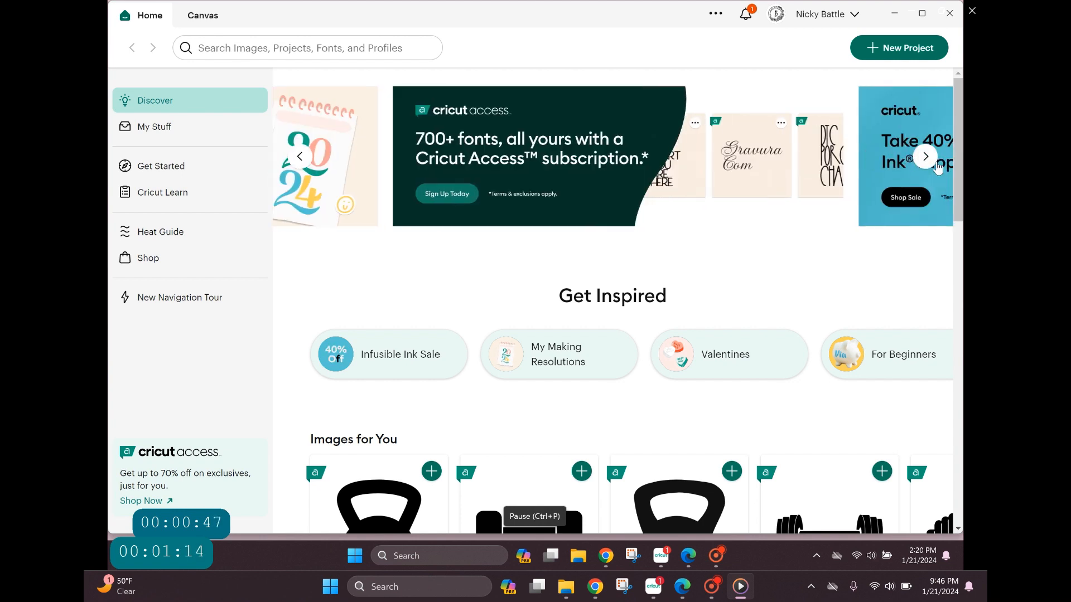
click(929, 161)
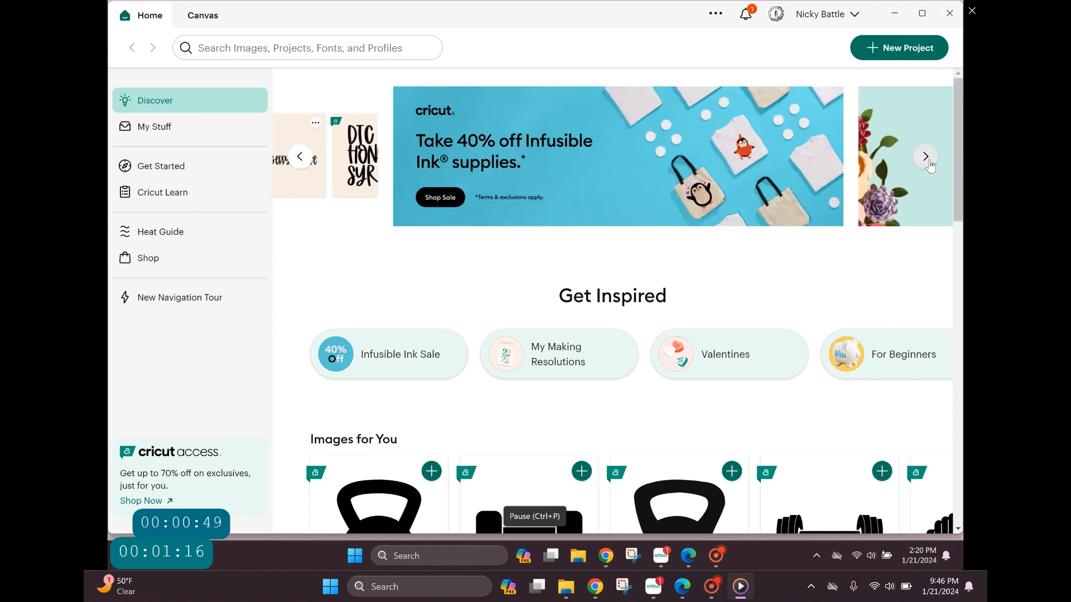
click(929, 161)
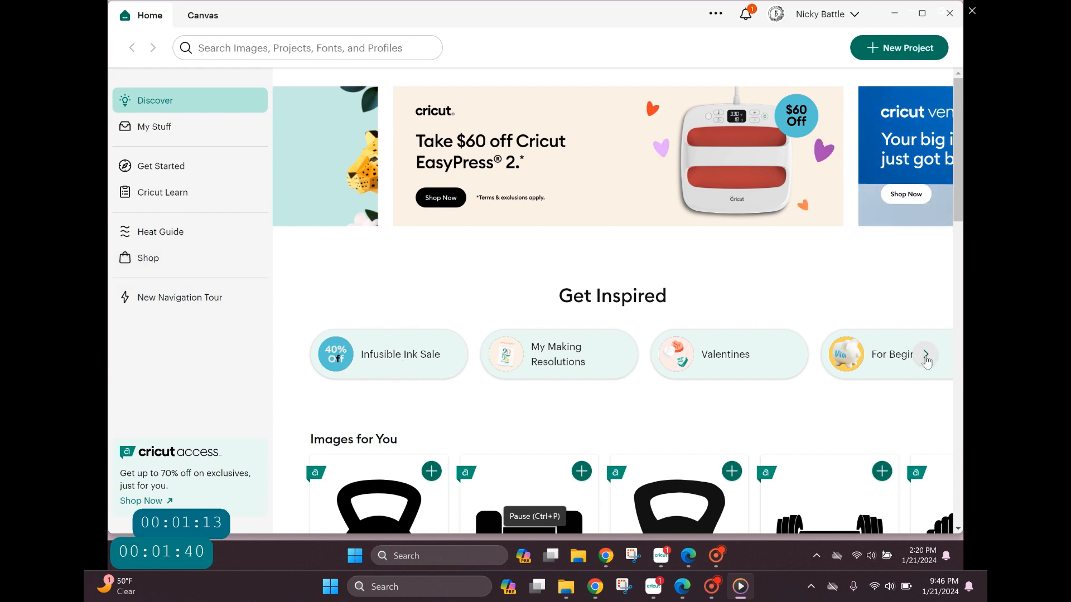
click(926, 356)
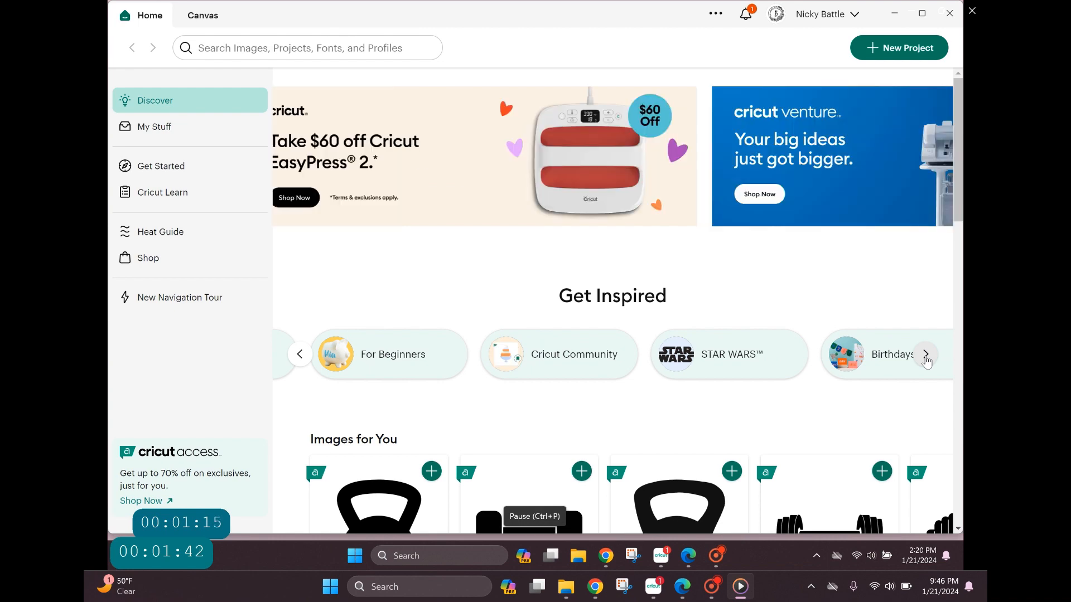
click(926, 356)
Look through the suggested images and projects on the home page and browse the New Fonts collection.
scroll(748, 394, down, 6)
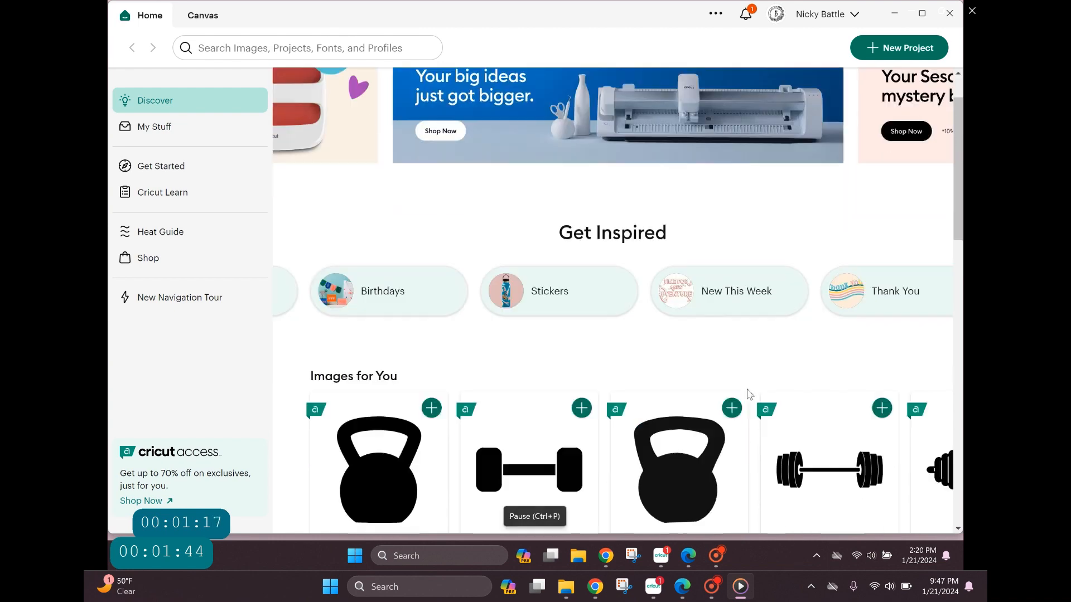
scroll(748, 395, down, 2)
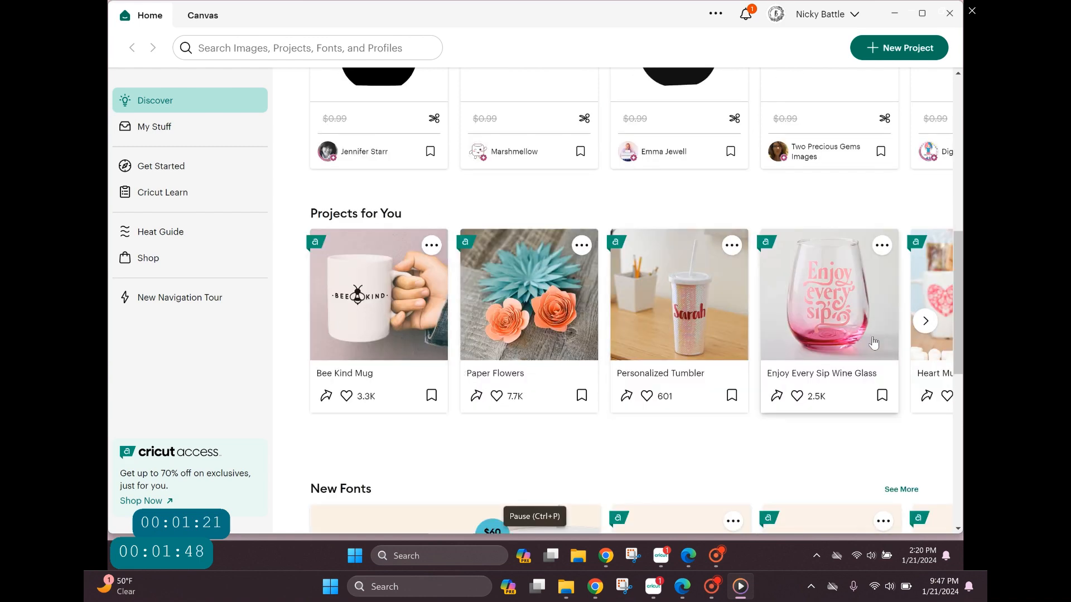
scroll(614, 370, down, 3)
scroll(618, 372, down, 1)
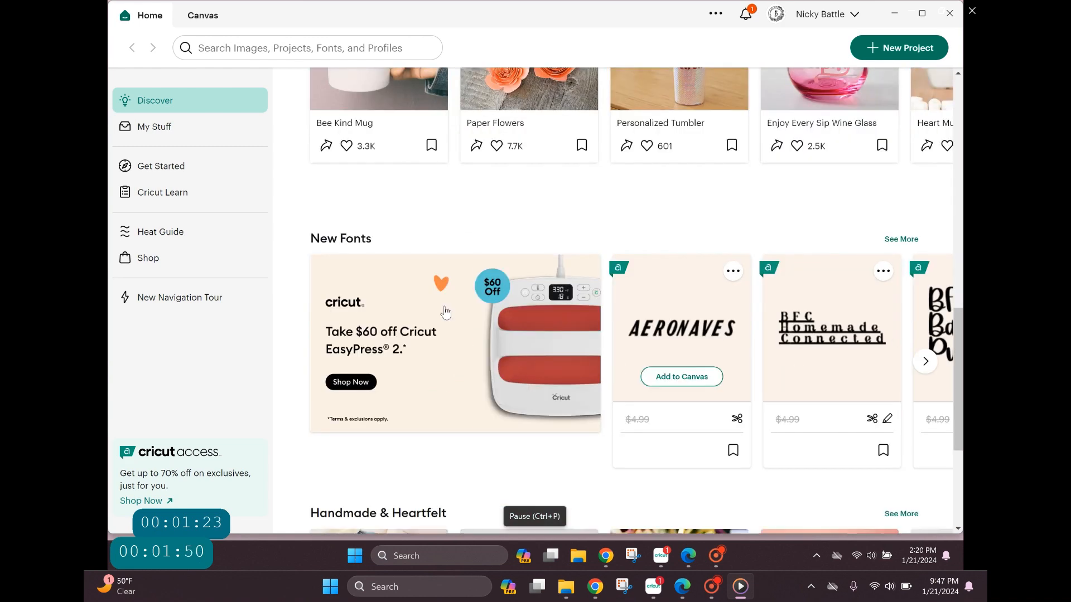
click(926, 364)
click(926, 363)
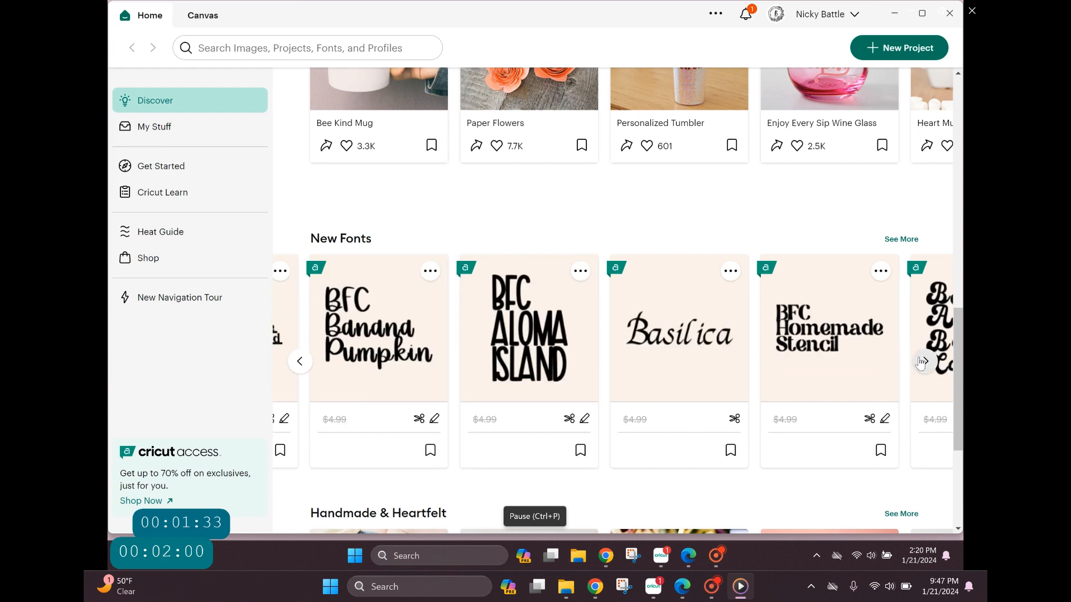
click(922, 363)
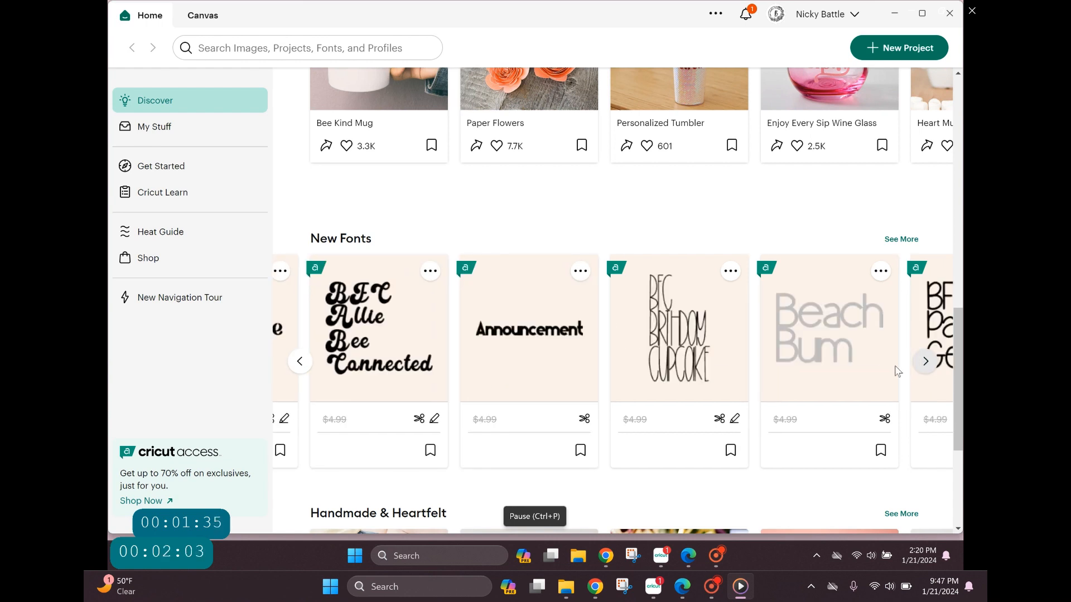
mouse_move(849, 349)
Review the remaining home page collections, from Handmade & Heartfelt through to the For Her and For Him cards.
scroll(658, 332, down, 5)
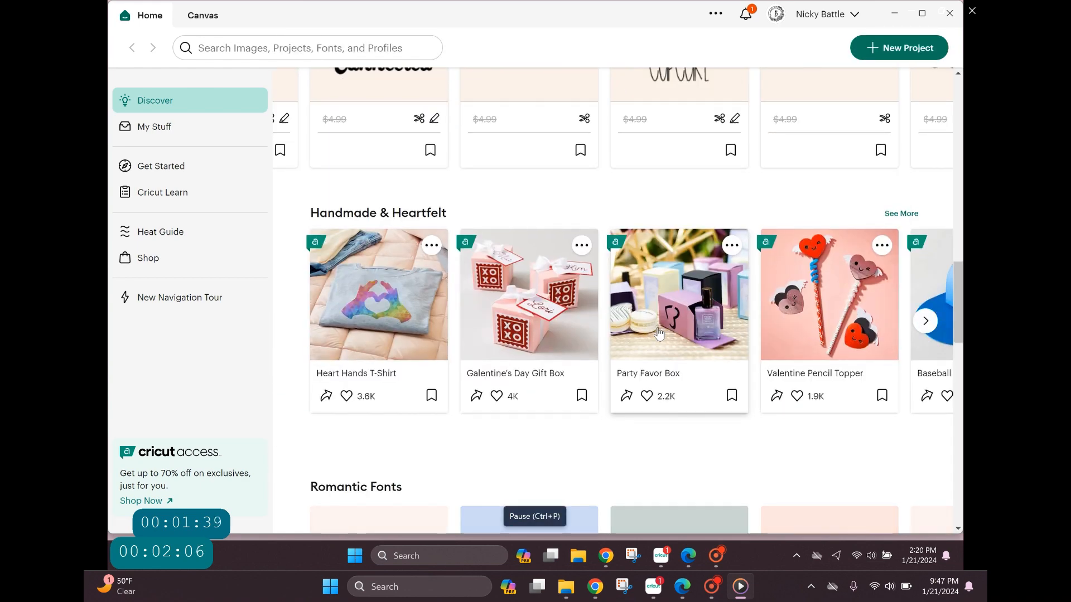
scroll(659, 332, down, 1)
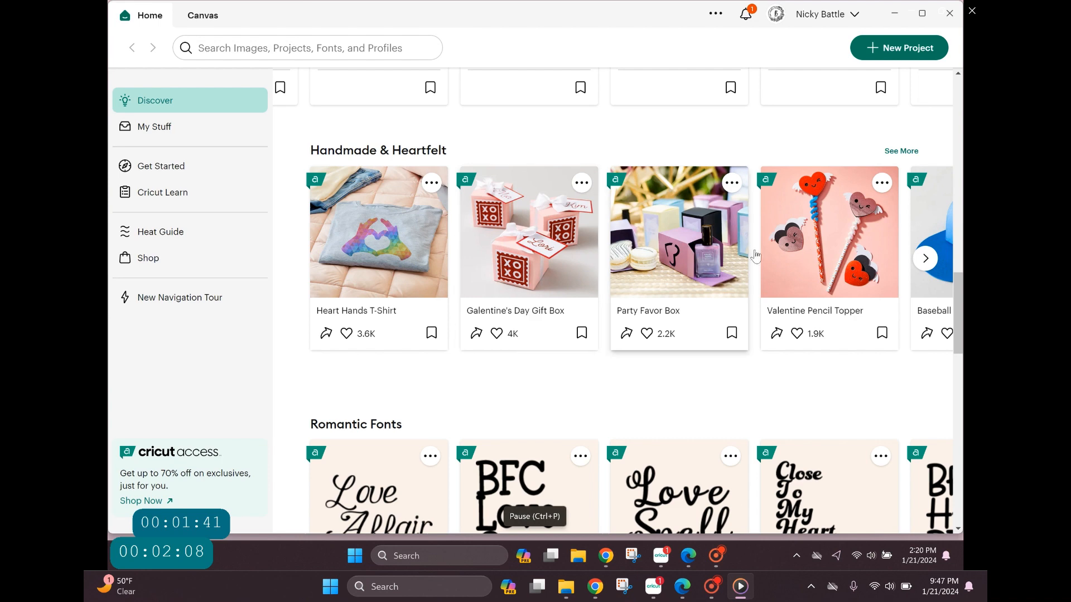
scroll(670, 348, down, 1)
scroll(670, 348, down, 2)
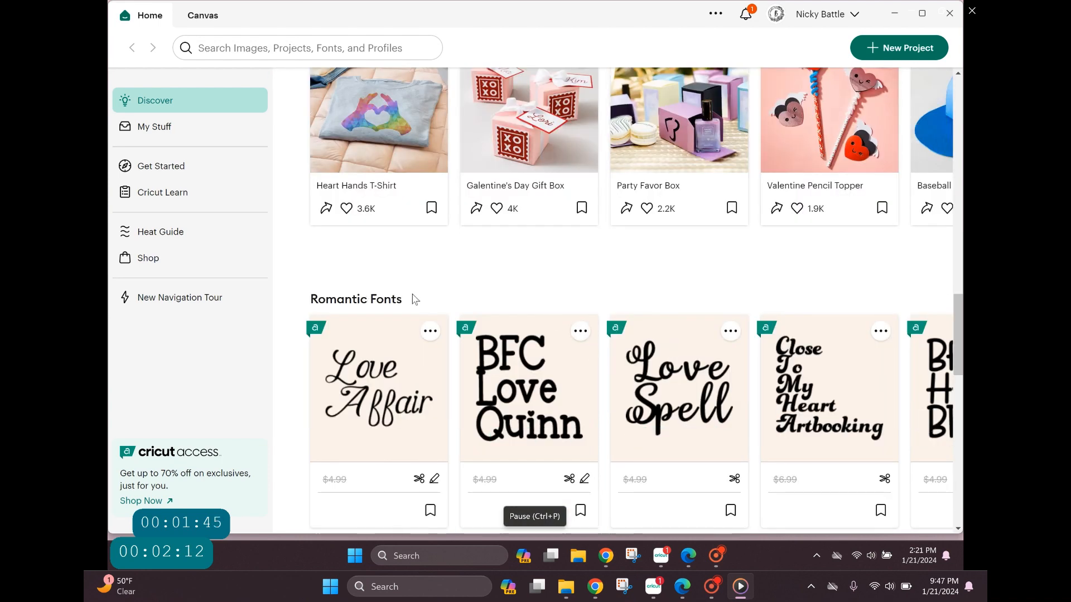
scroll(443, 294, down, 5)
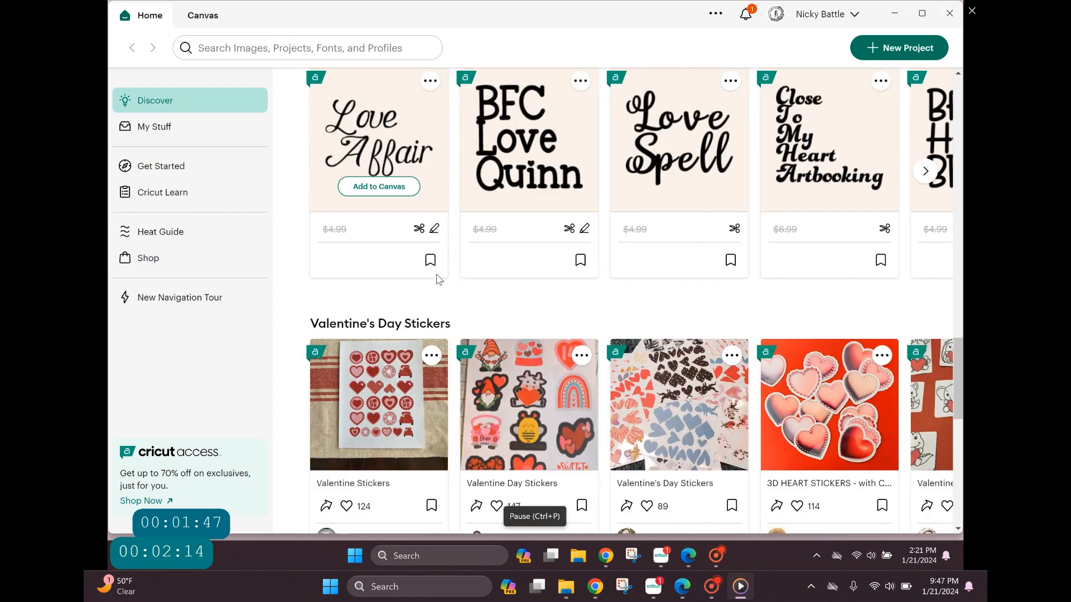
scroll(437, 273, down, 4)
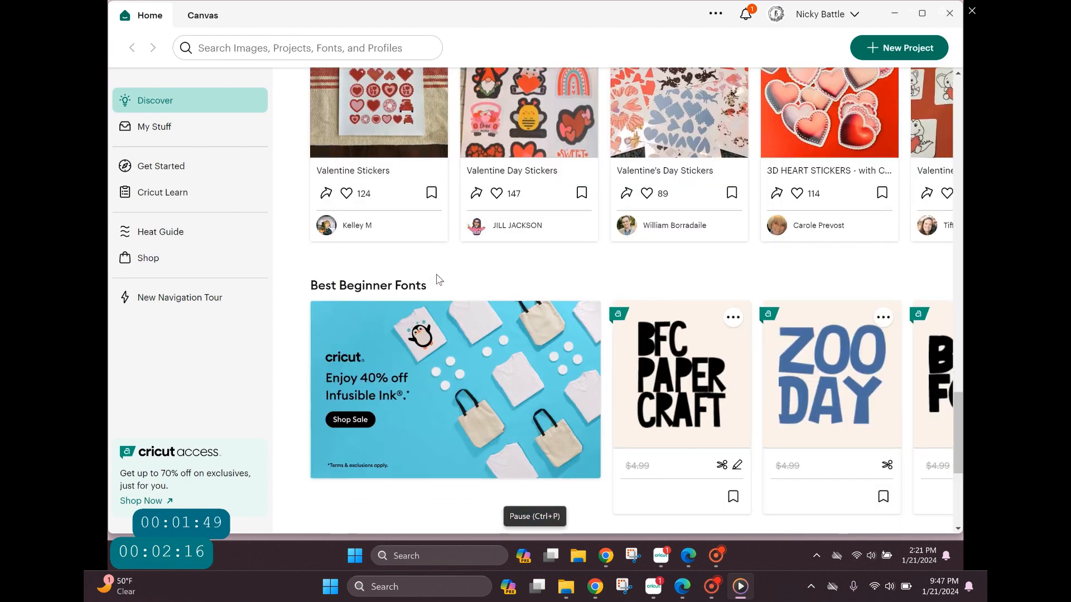
scroll(437, 275, down, 4)
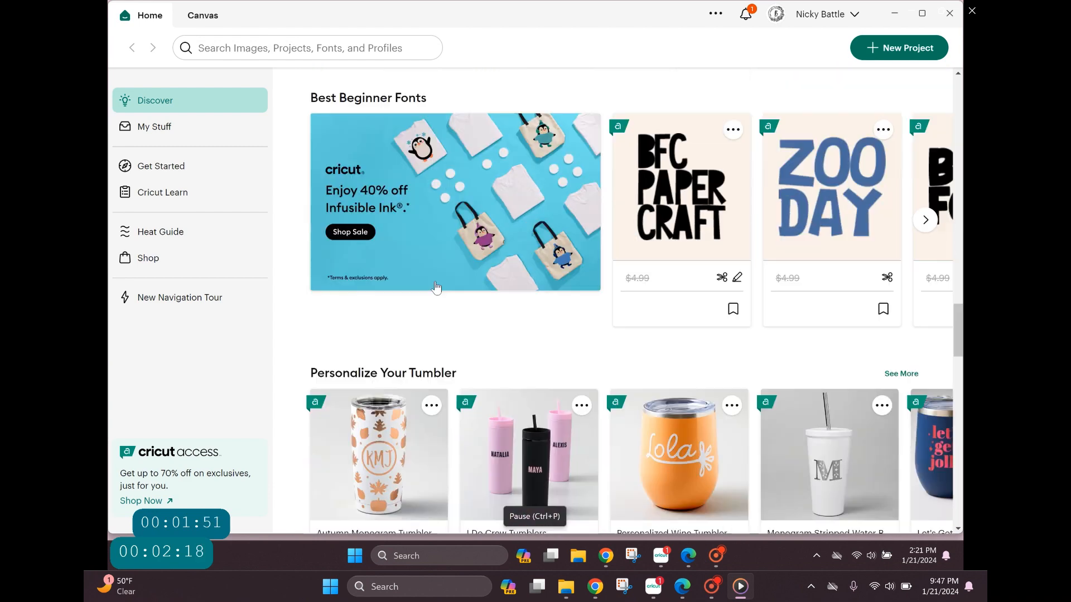
scroll(439, 296, down, 5)
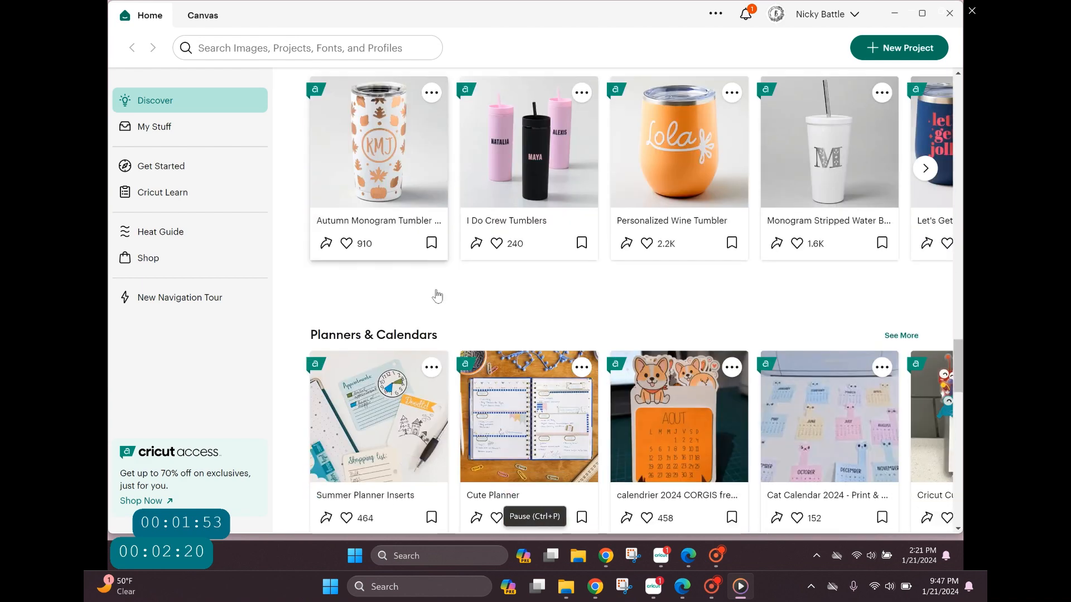
scroll(439, 295, down, 3)
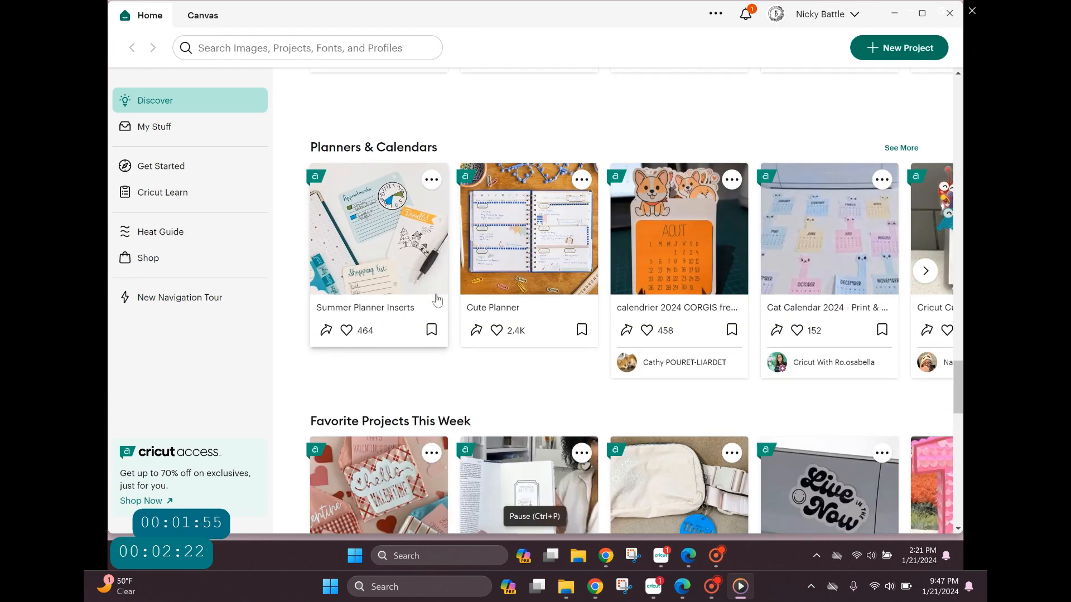
scroll(437, 301, down, 6)
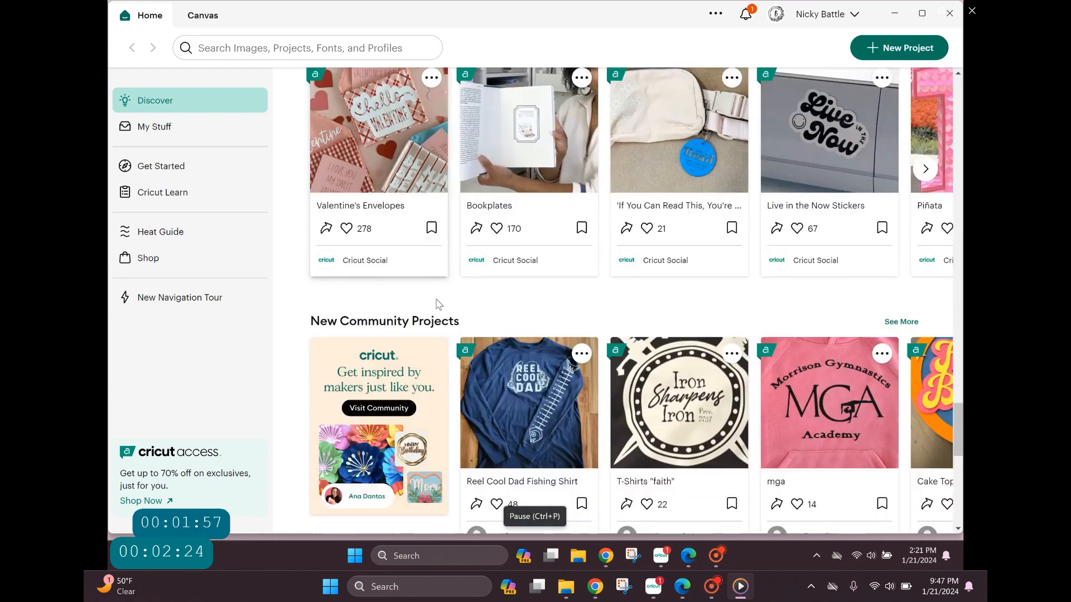
scroll(439, 304, down, 6)
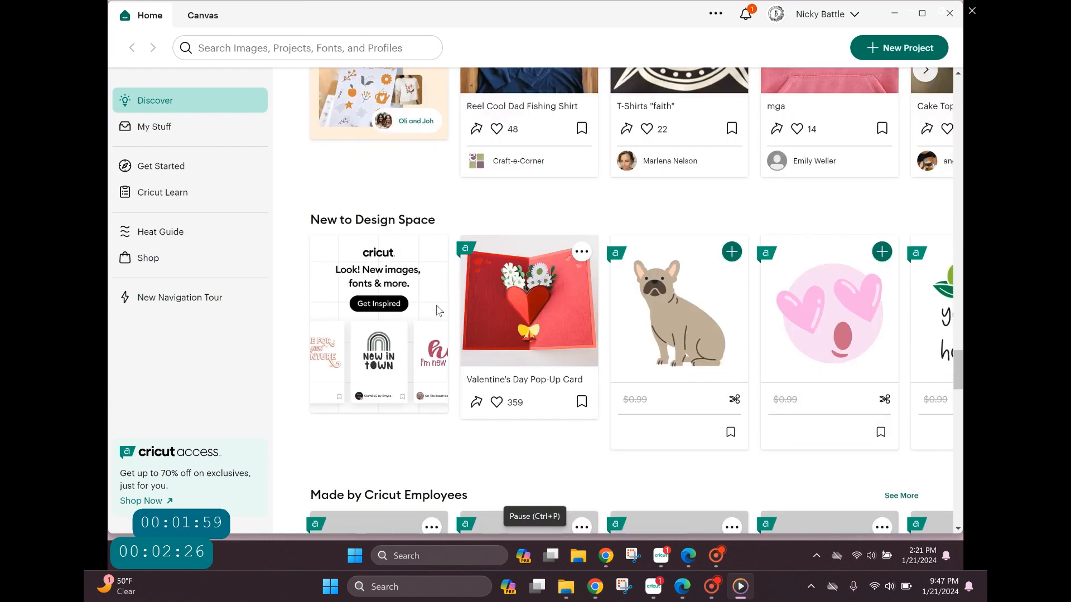
scroll(439, 310, down, 6)
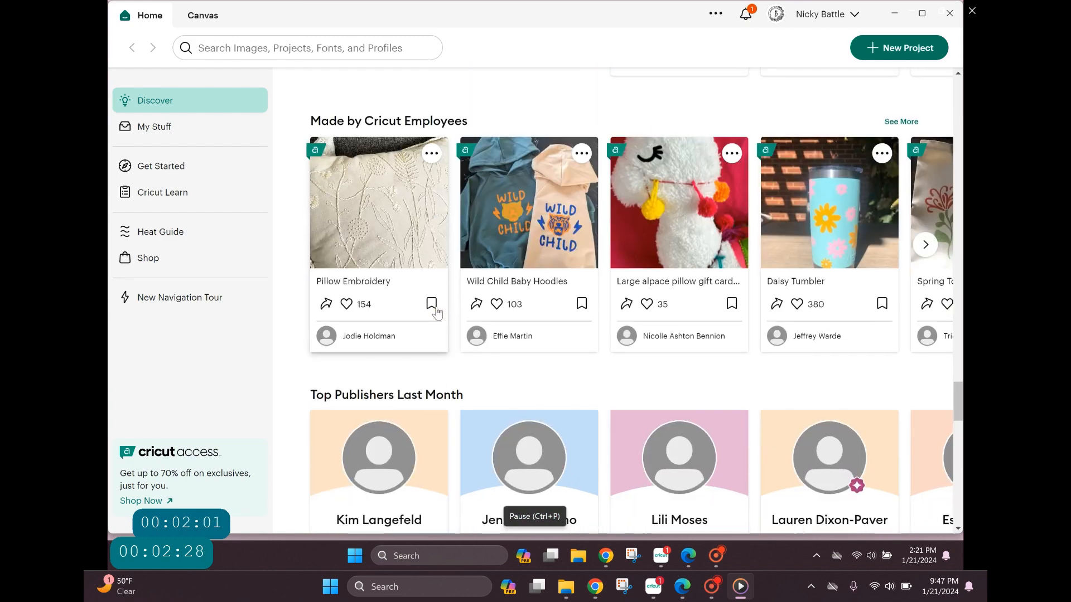
scroll(438, 335, down, 5)
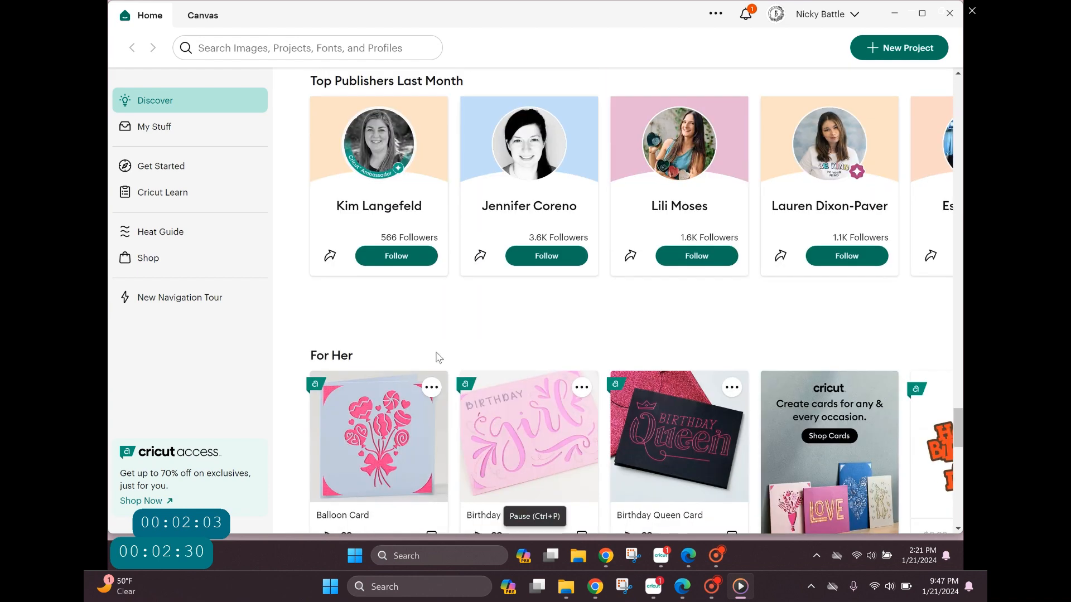
scroll(439, 357, down, 2)
scroll(446, 338, down, 1)
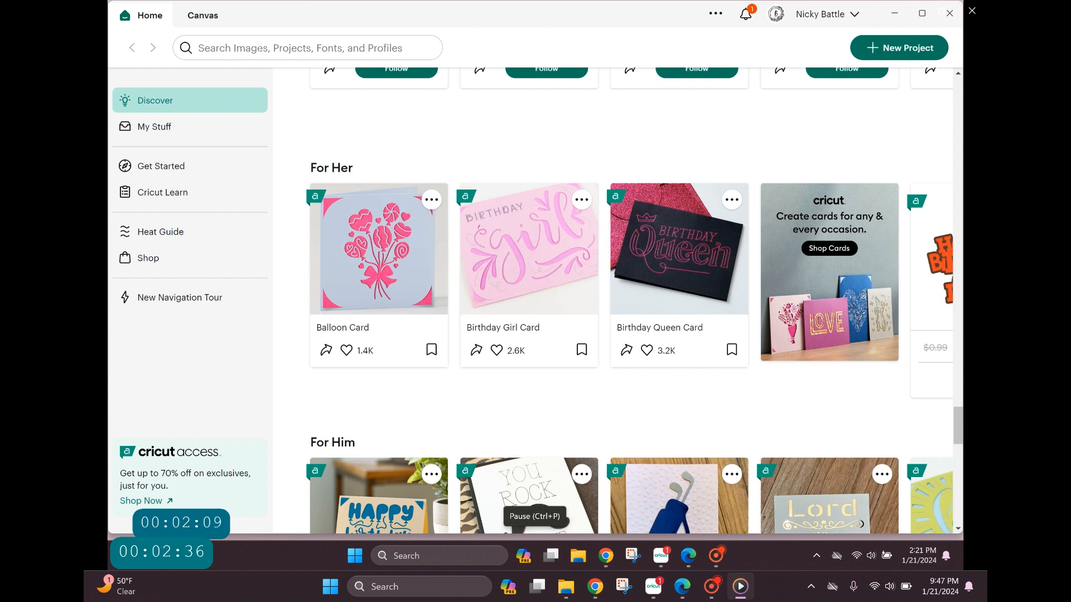
Search the whole library of images, projects, fonts and profiles for "heart".
click(260, 49)
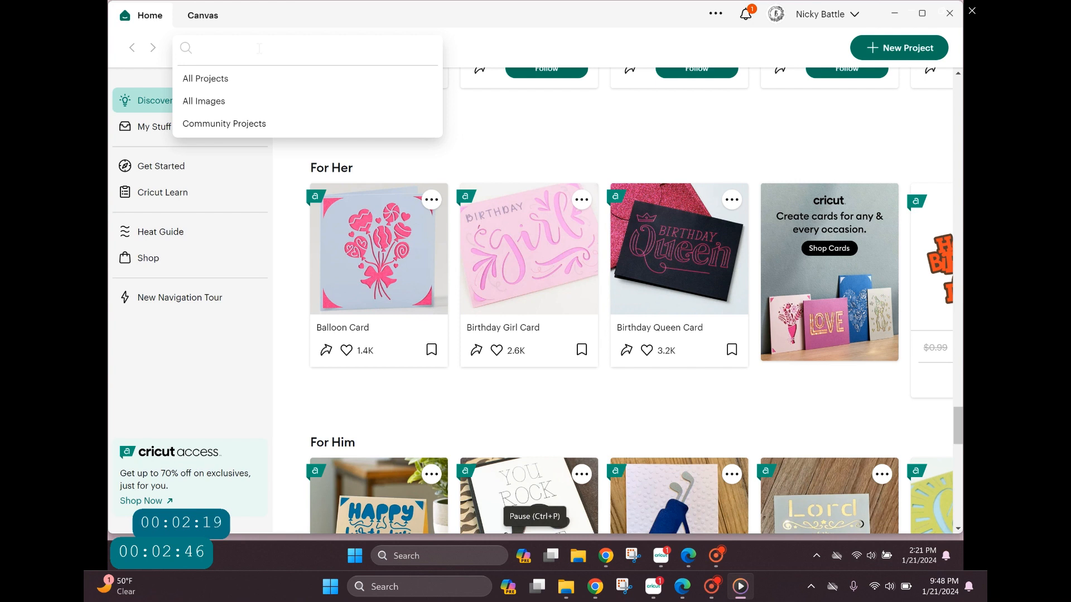
text(heart)
key(Return)
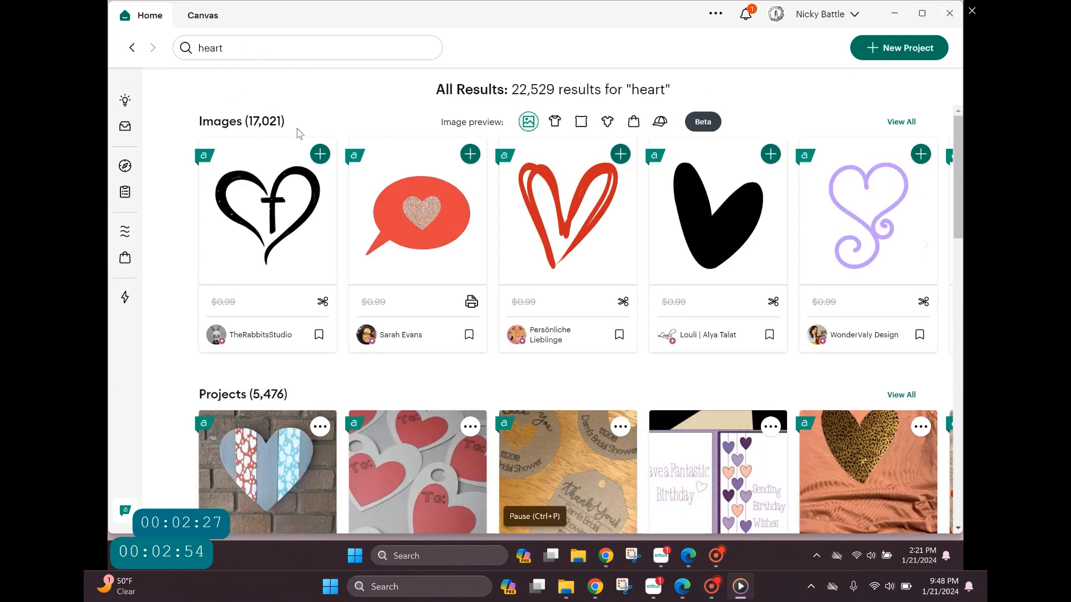
Examine the heart search results by category: images, projects, own projects, fonts and community members.
scroll(389, 364, down, 2)
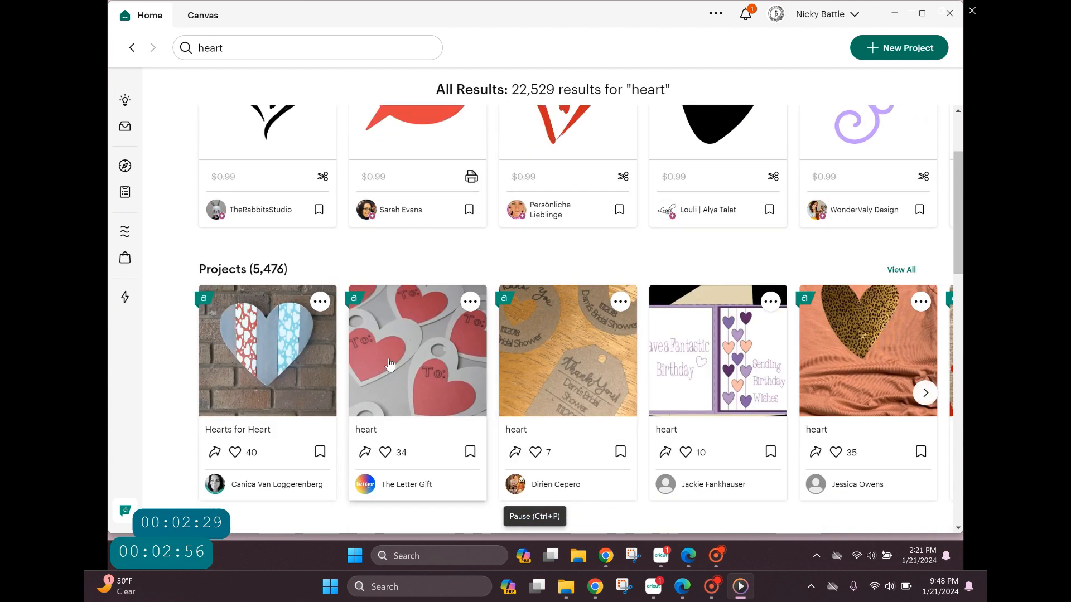
scroll(390, 364, down, 3)
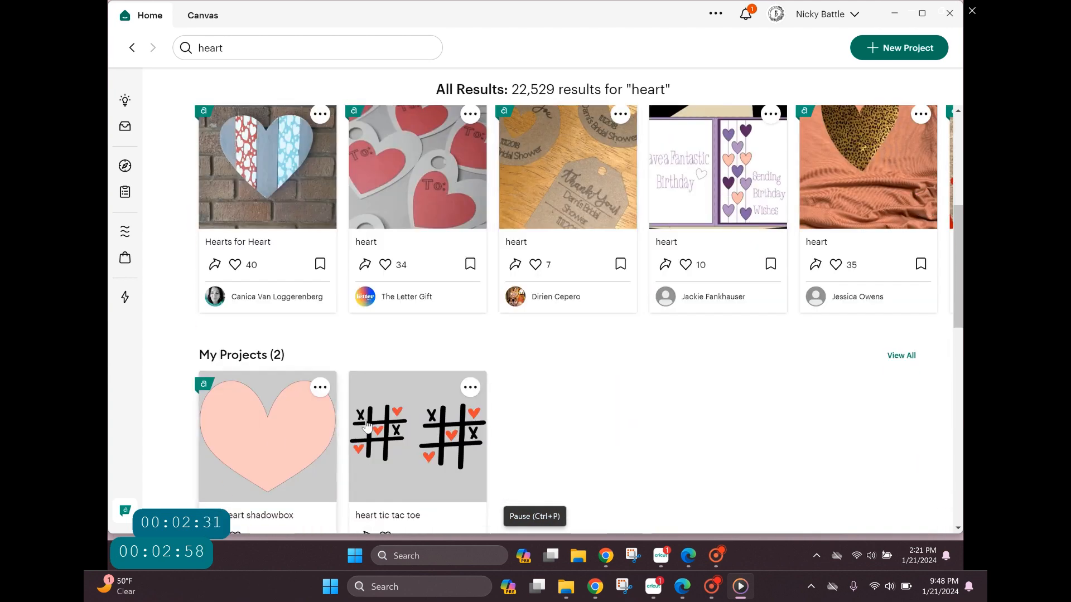
scroll(415, 433, down, 1)
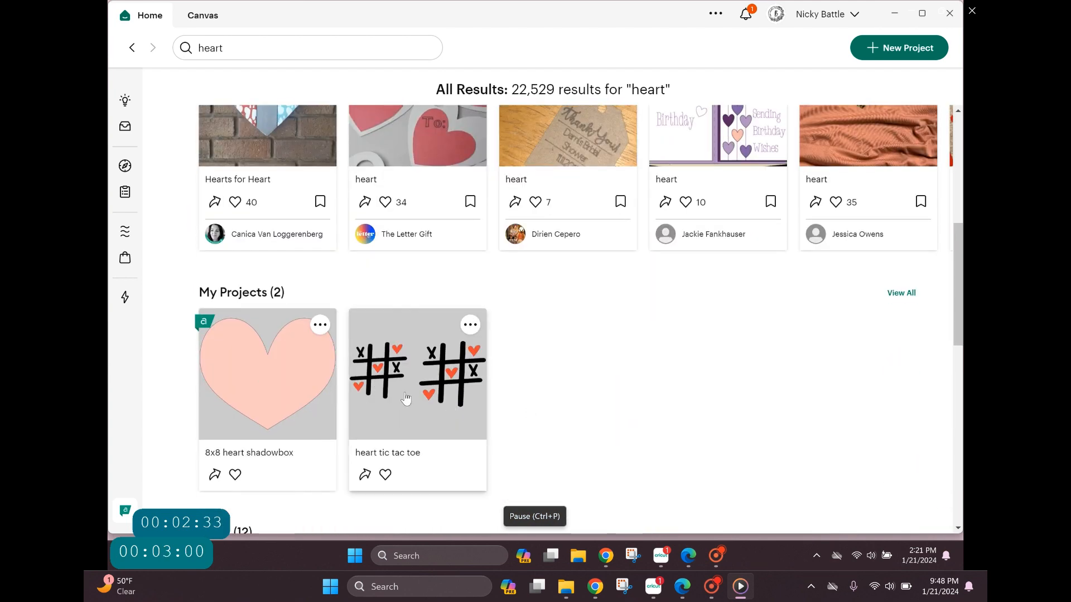
scroll(552, 378, down, 5)
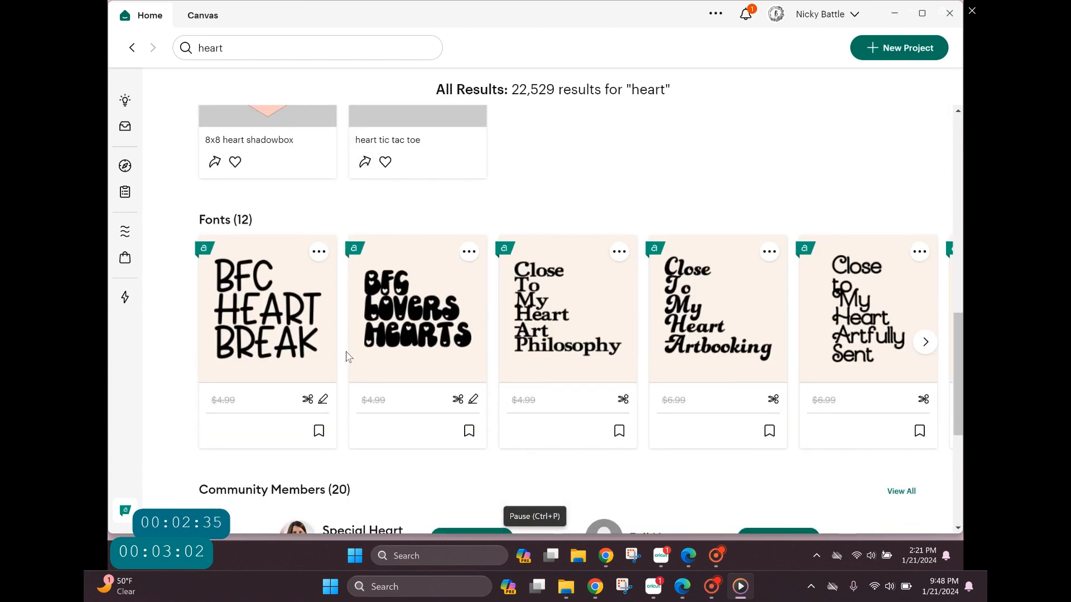
scroll(574, 352, down, 3)
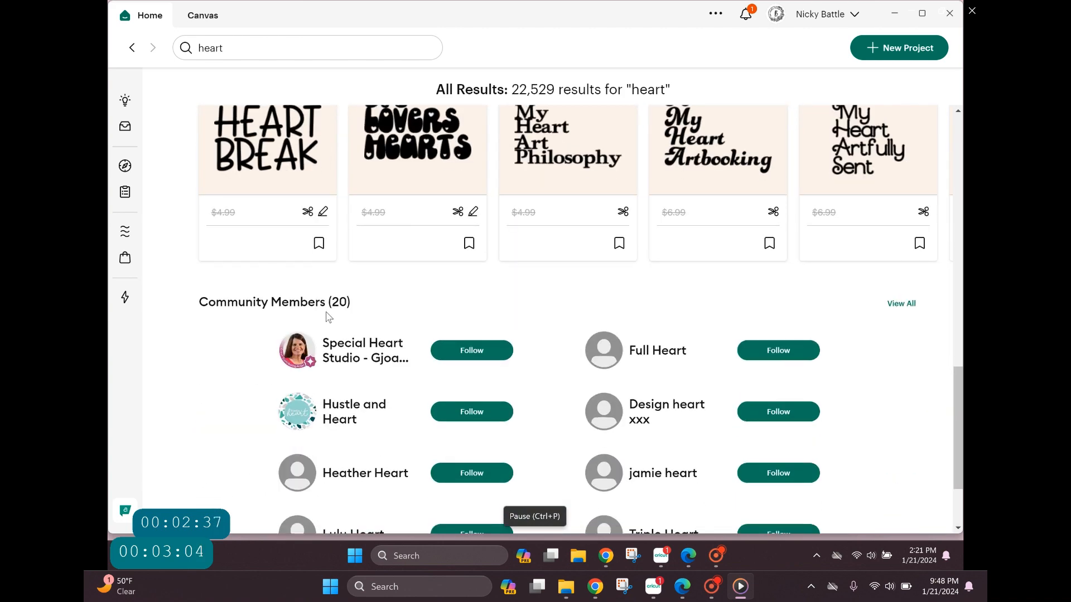
scroll(431, 310, down, 2)
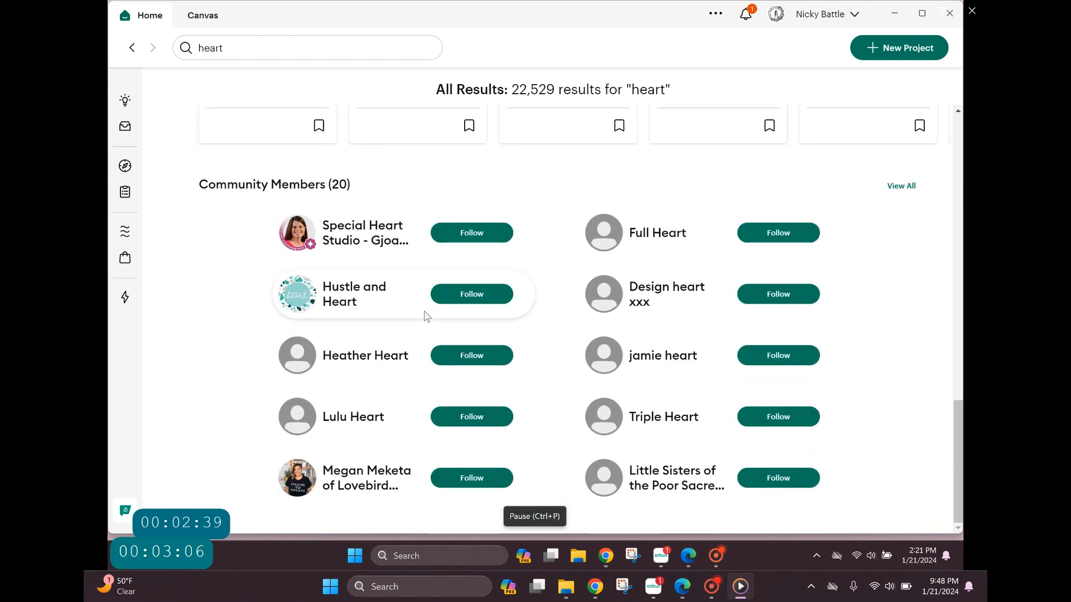
scroll(412, 276, up, 10)
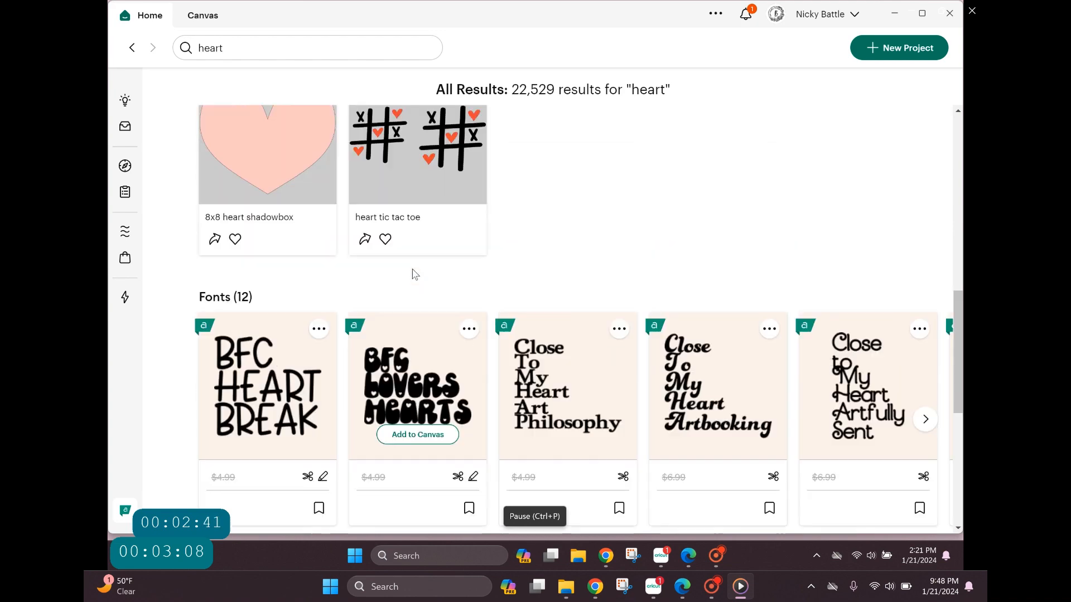
scroll(412, 274, up, 7)
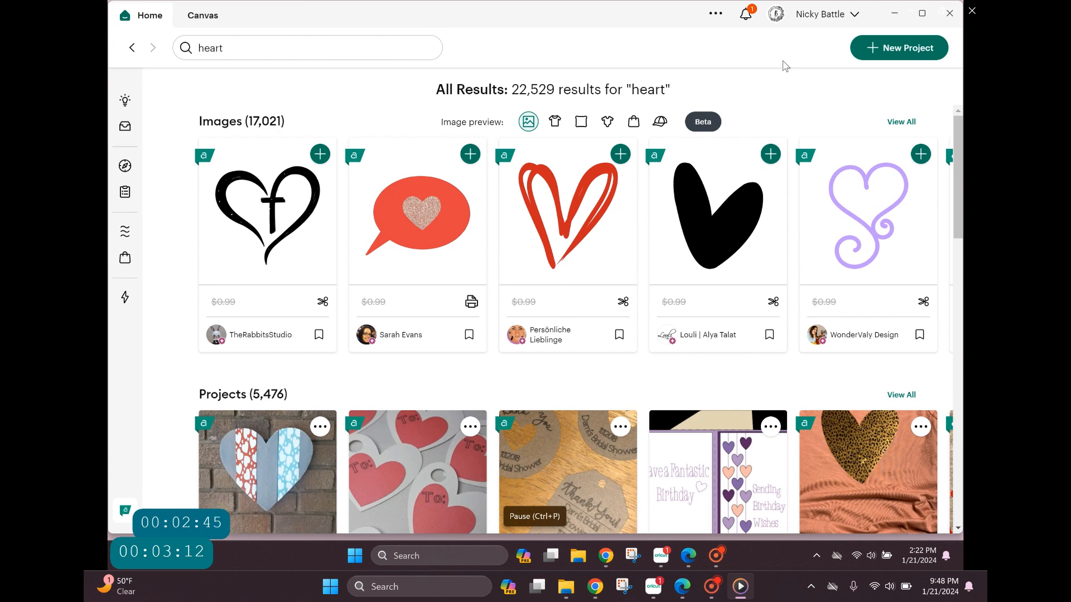
Start a new project on a blank canvas.
click(893, 49)
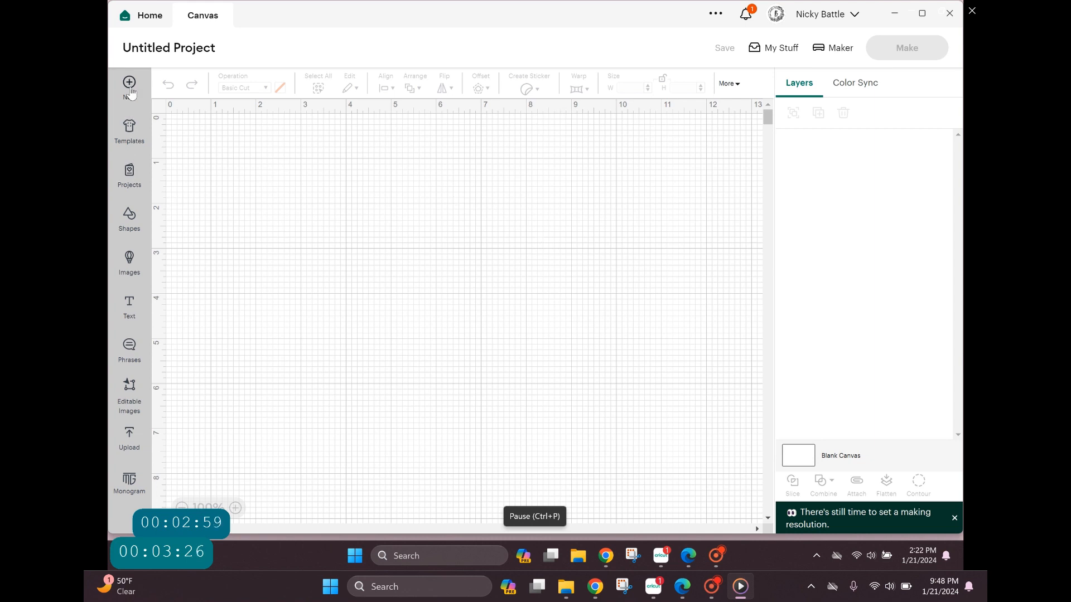
Place the Classic t-shirts template on the canvas as a backdrop, and hide it.
click(129, 130)
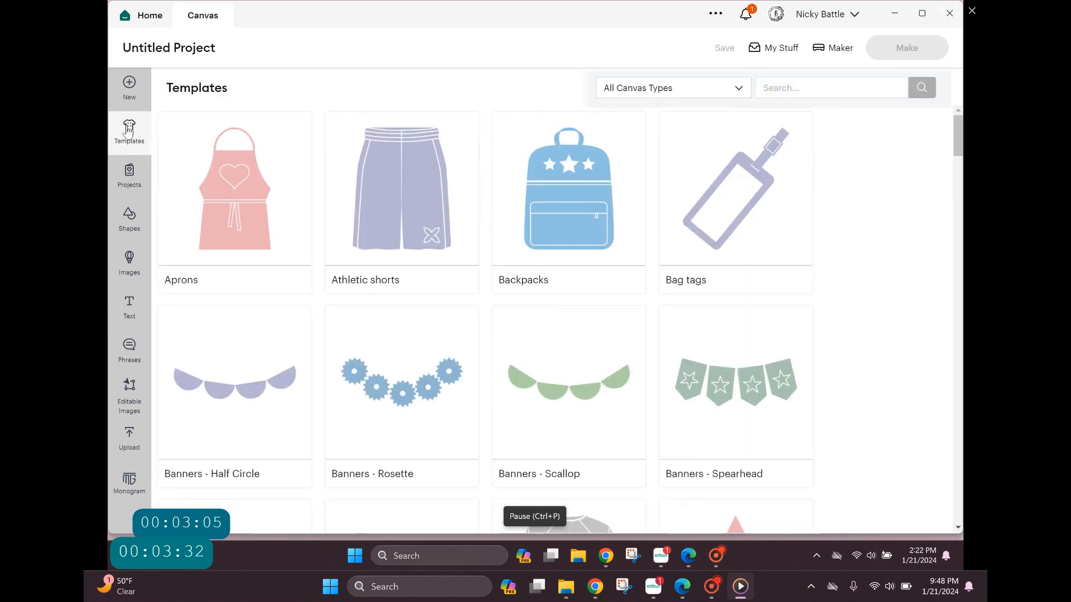
scroll(753, 326, down, 1)
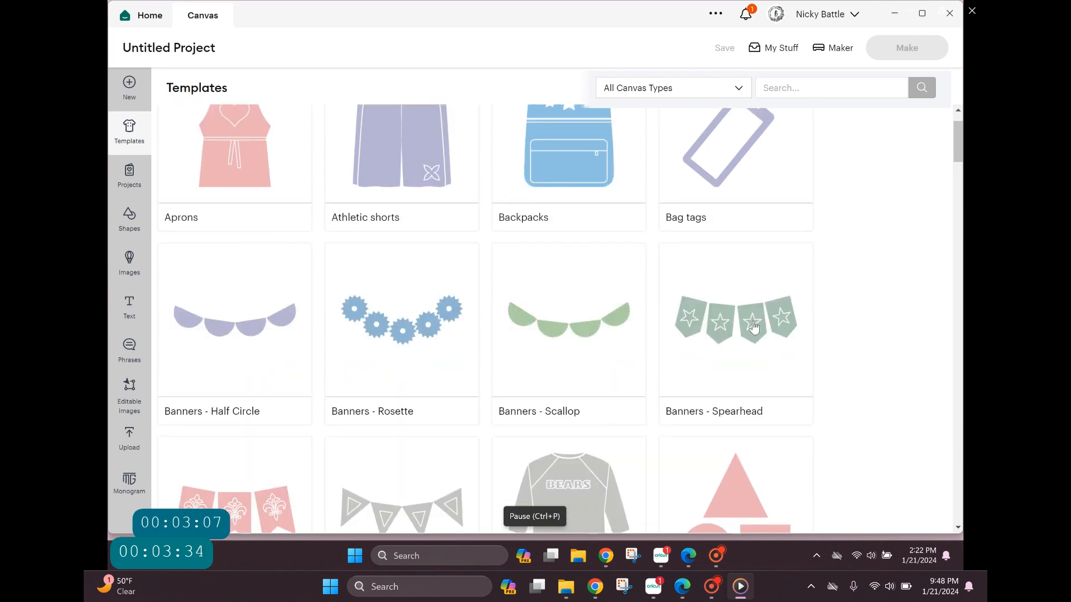
scroll(753, 326, down, 6)
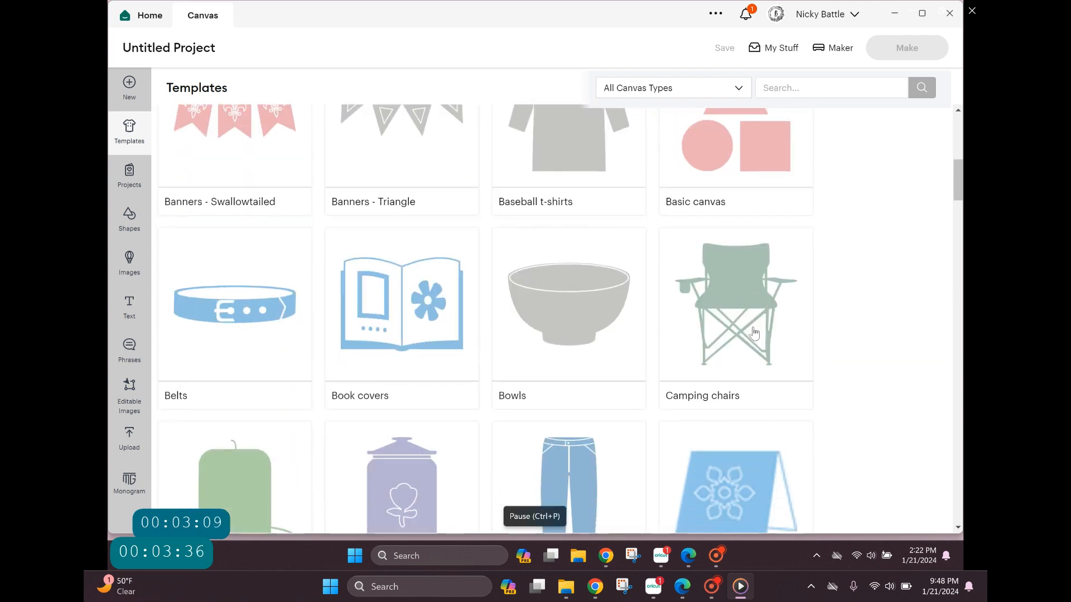
scroll(754, 333, down, 6)
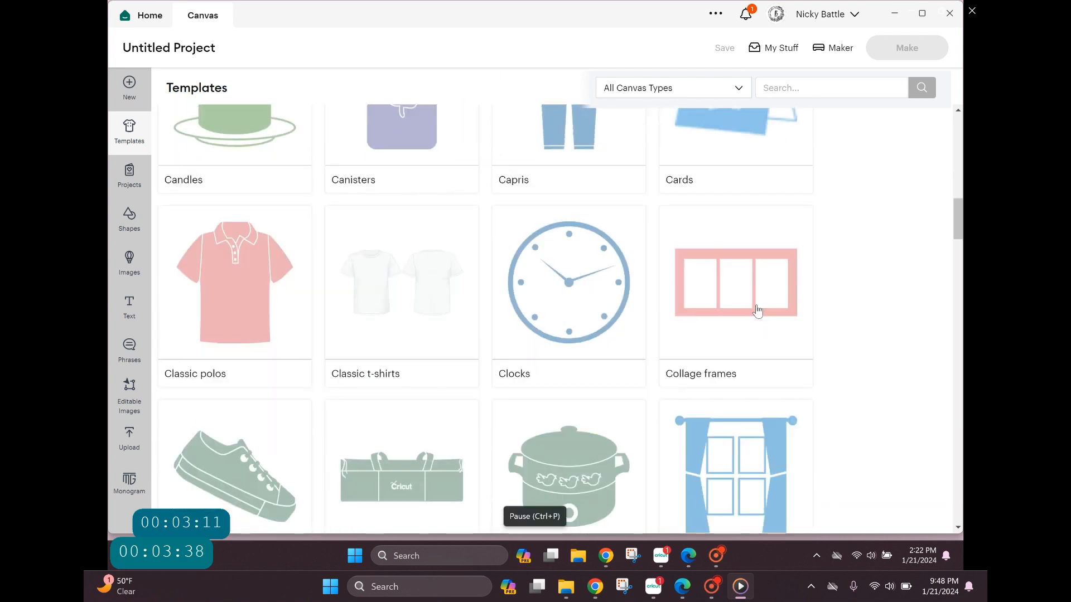
click(440, 289)
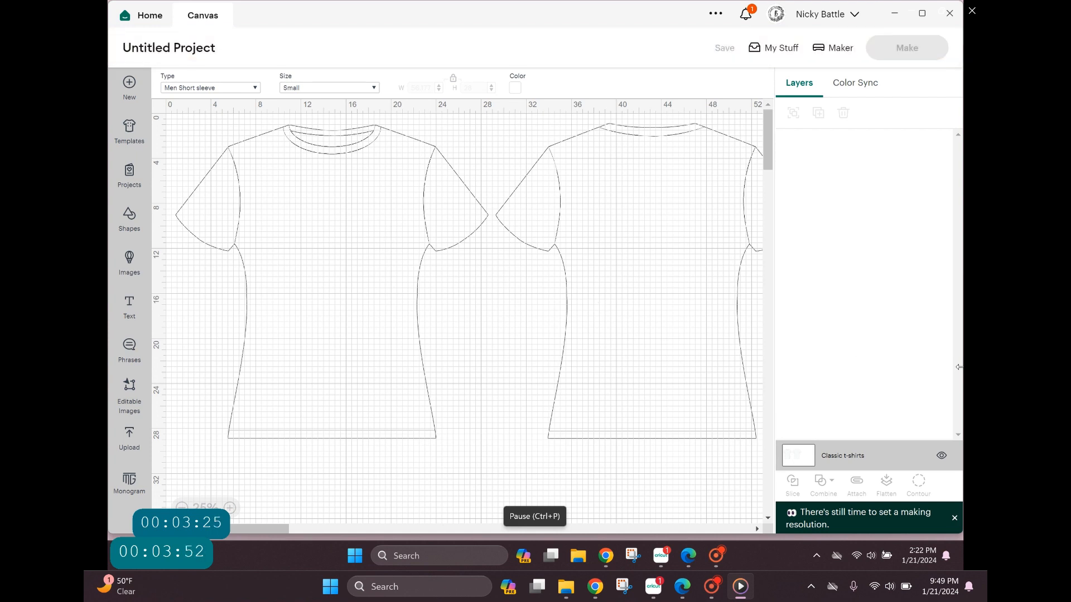
click(941, 457)
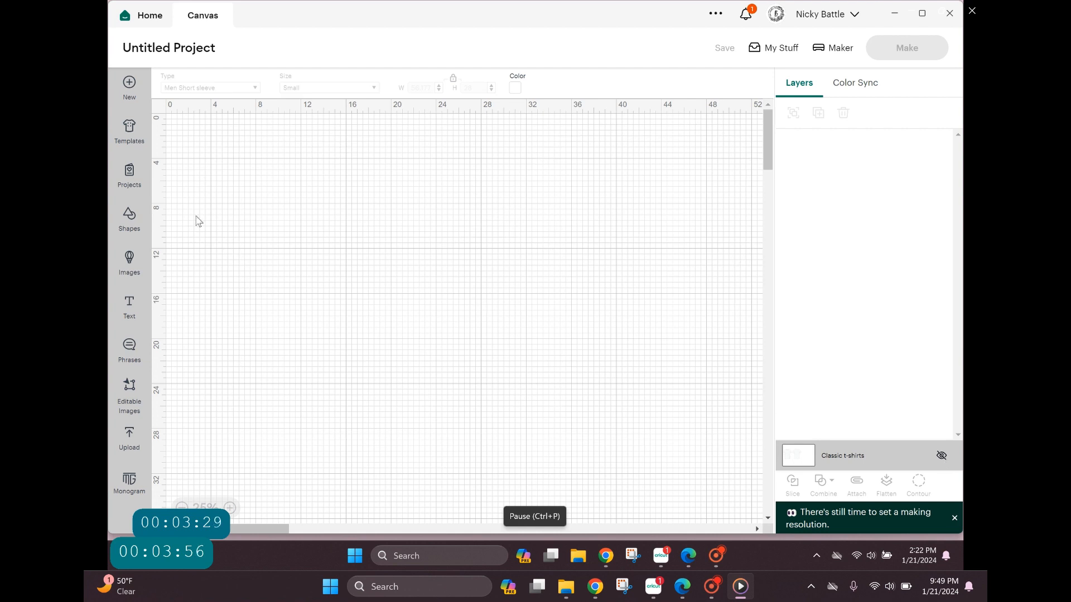
View the ready-made projects library and the list of project categories it can be filtered by.
click(127, 178)
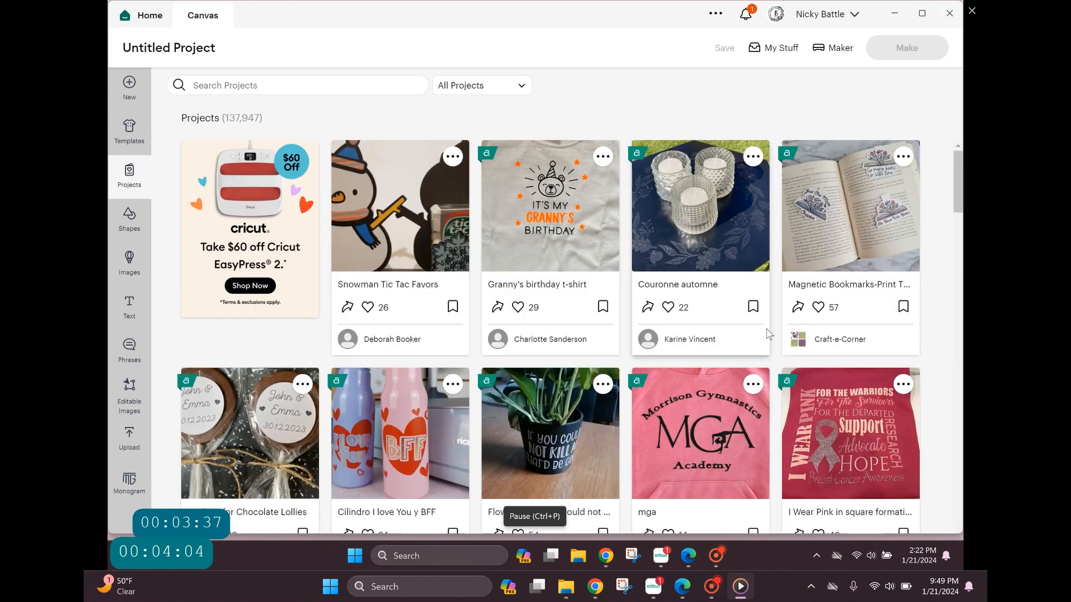
click(522, 84)
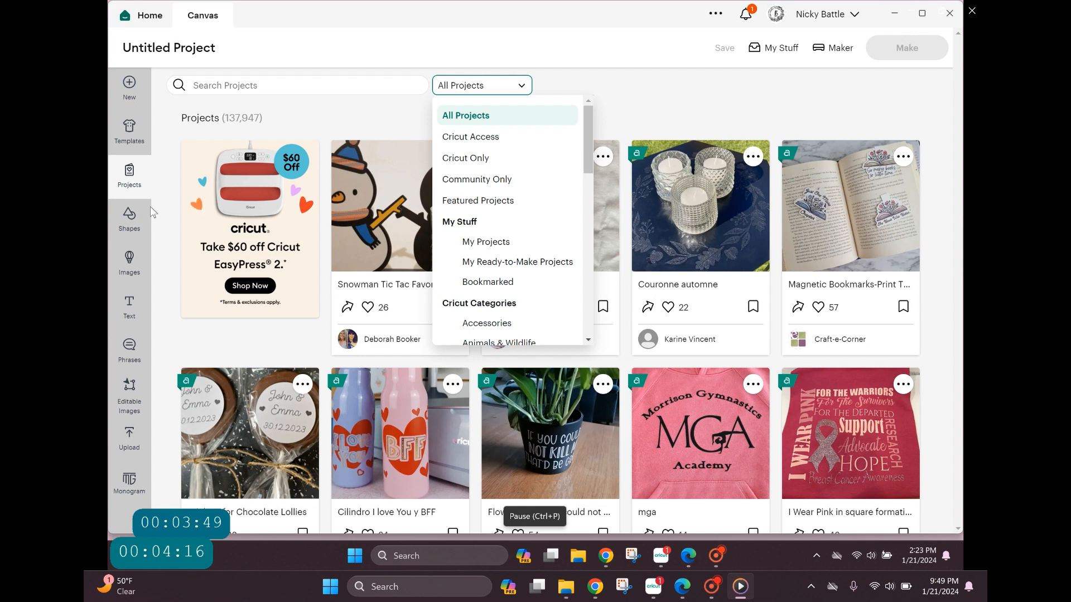
click(130, 213)
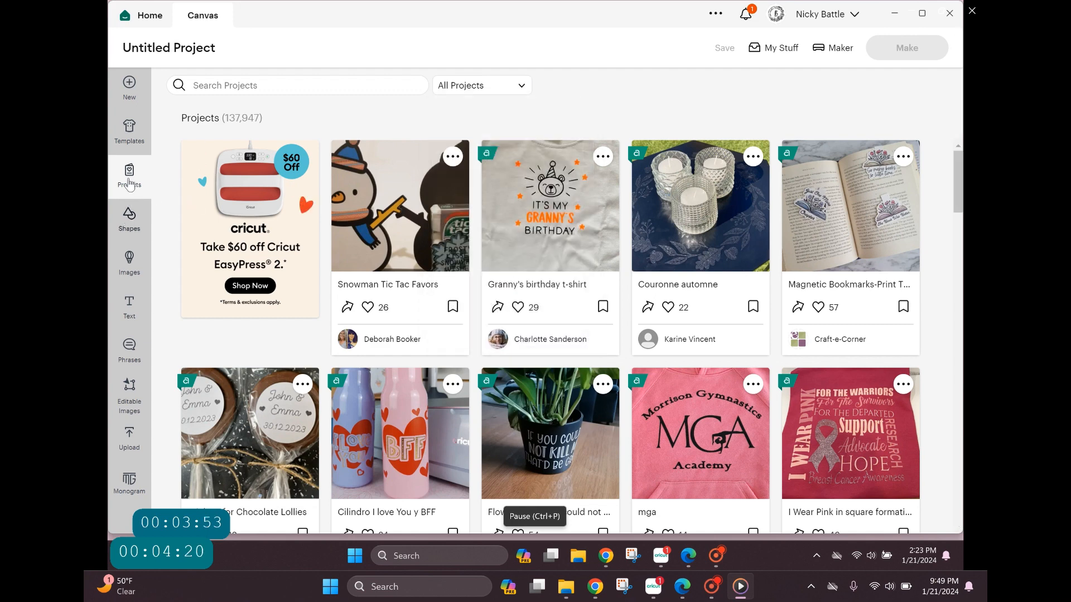
Examine the available shapes, both the free ones and those included with the subscription.
click(128, 219)
click(128, 219)
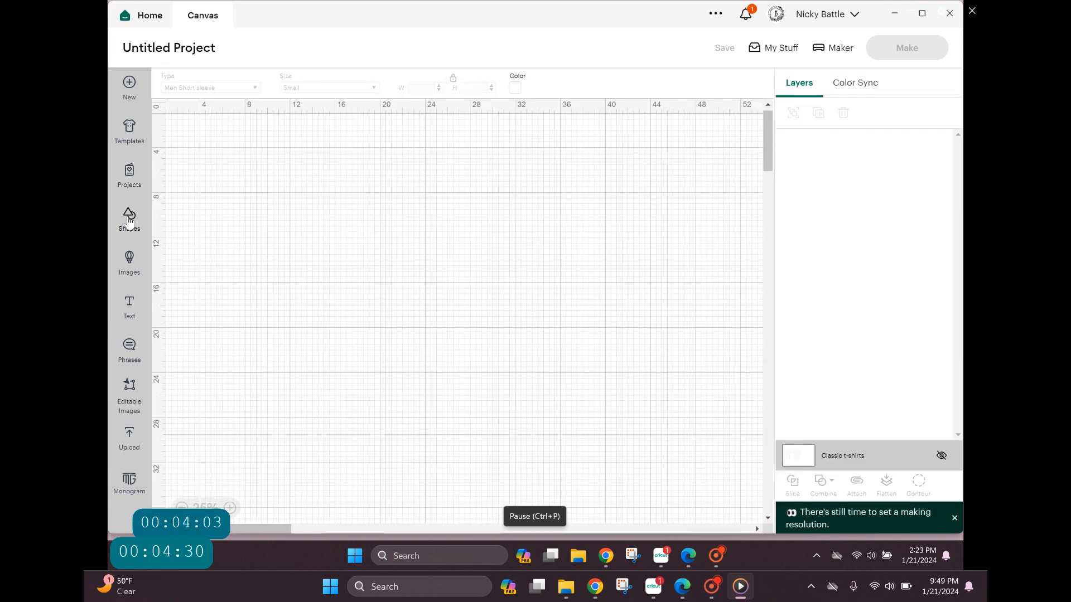
click(129, 222)
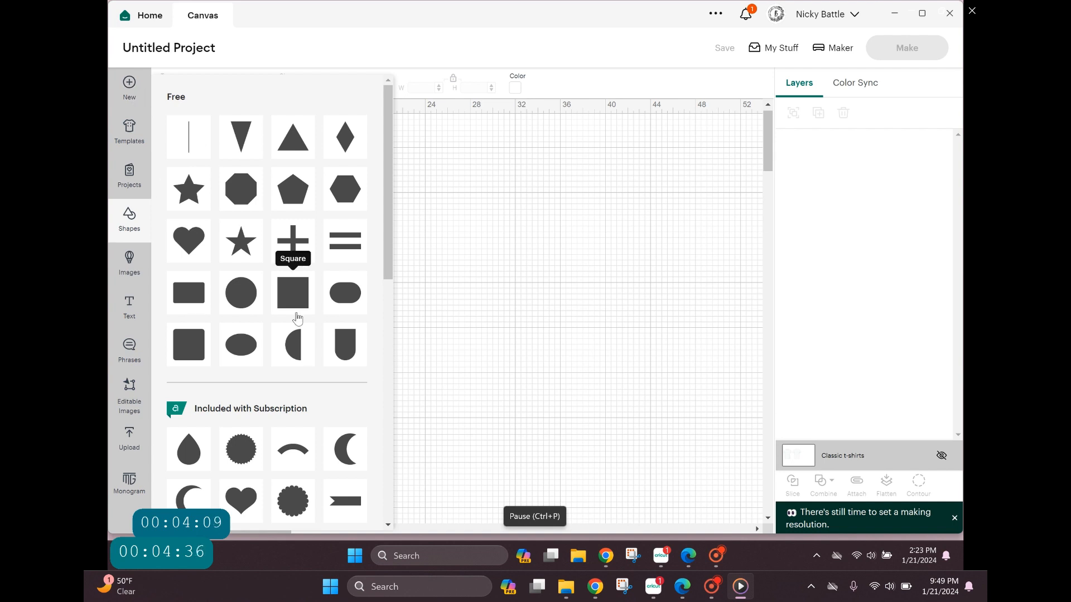
scroll(297, 318, down, 4)
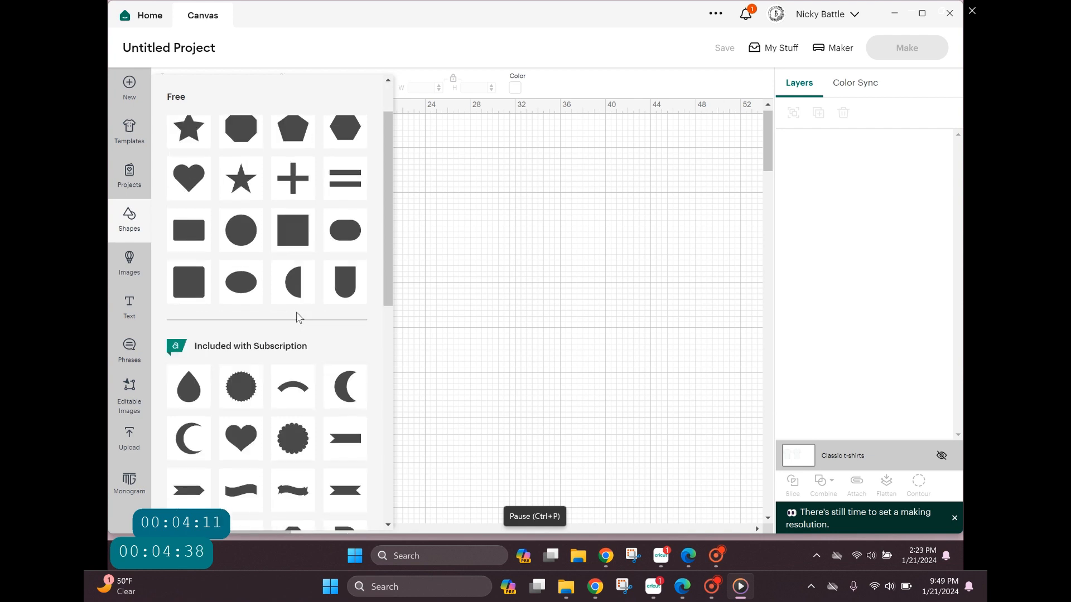
scroll(297, 267, down, 1)
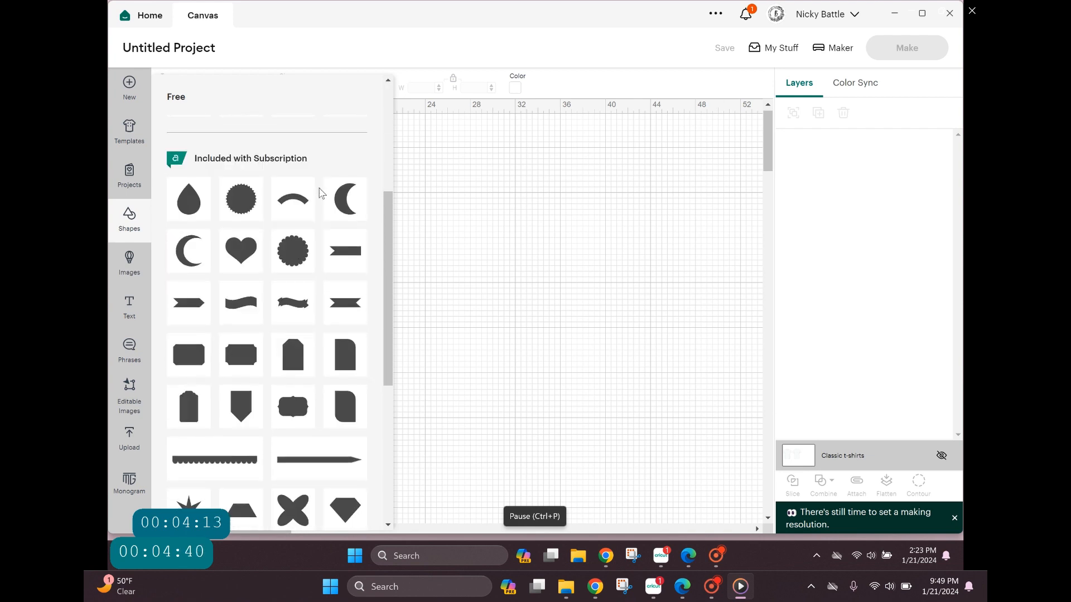
scroll(255, 358, down, 7)
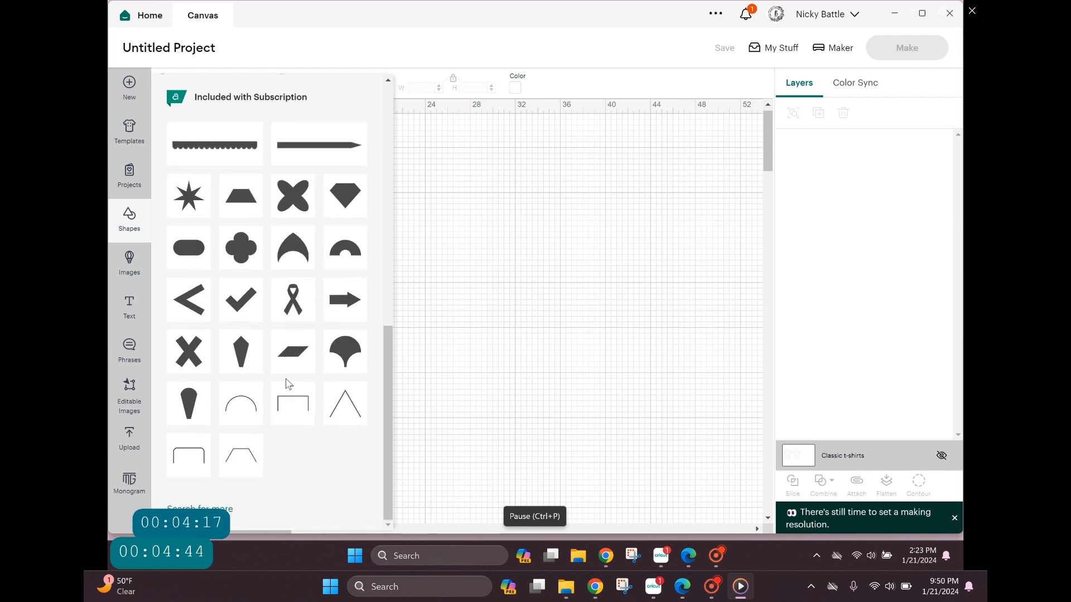
scroll(286, 383, up, 3)
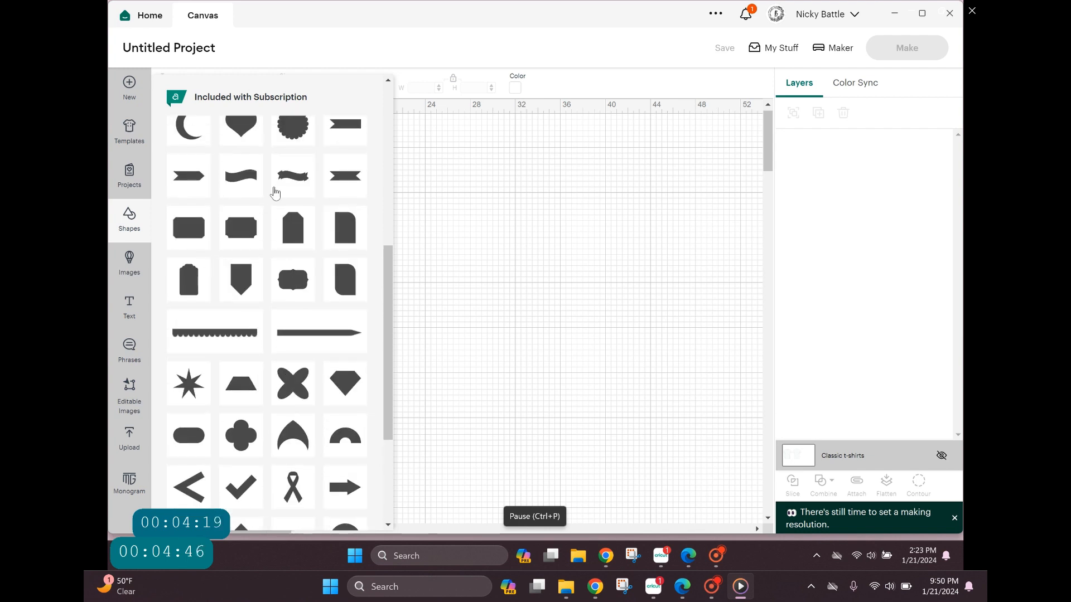
scroll(274, 193, up, 1)
scroll(275, 193, up, 1)
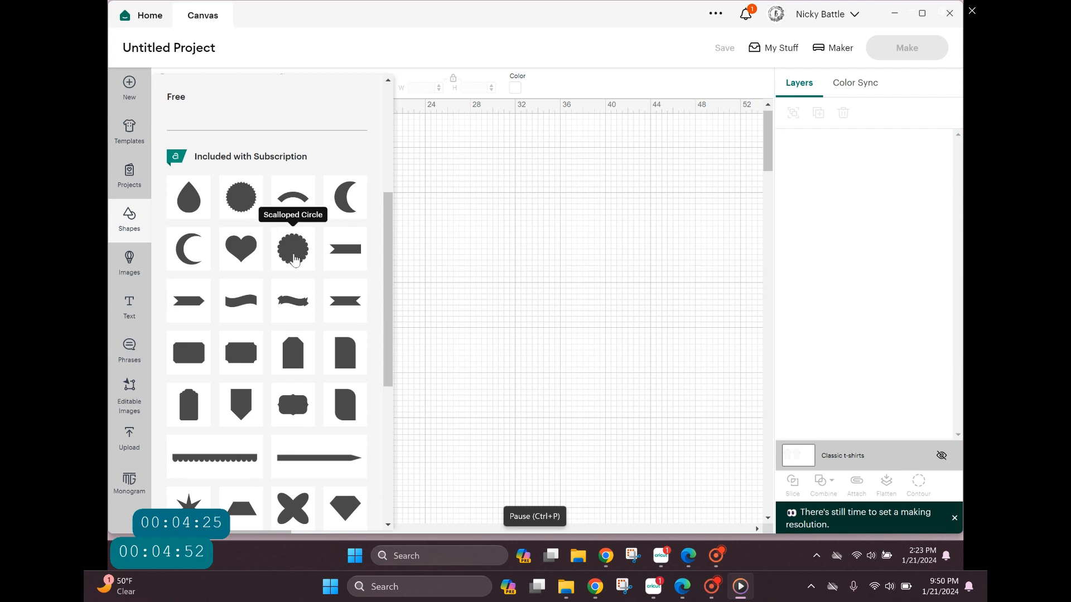
scroll(295, 260, up, 4)
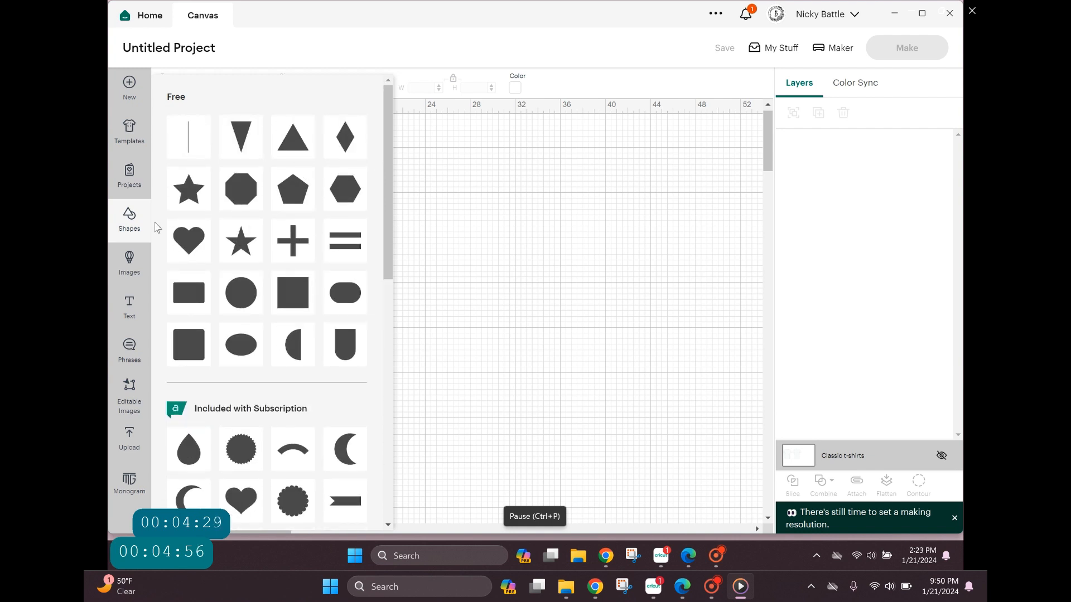
Browse the Free category of the image library, examining its basic shapes, calendars and holiday designs.
click(126, 263)
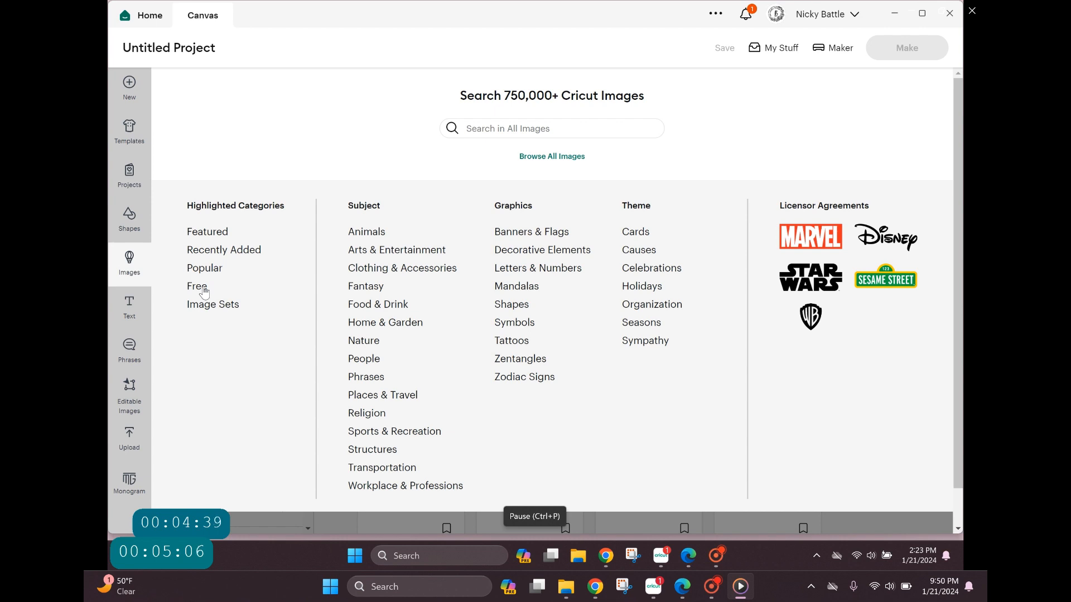
click(204, 292)
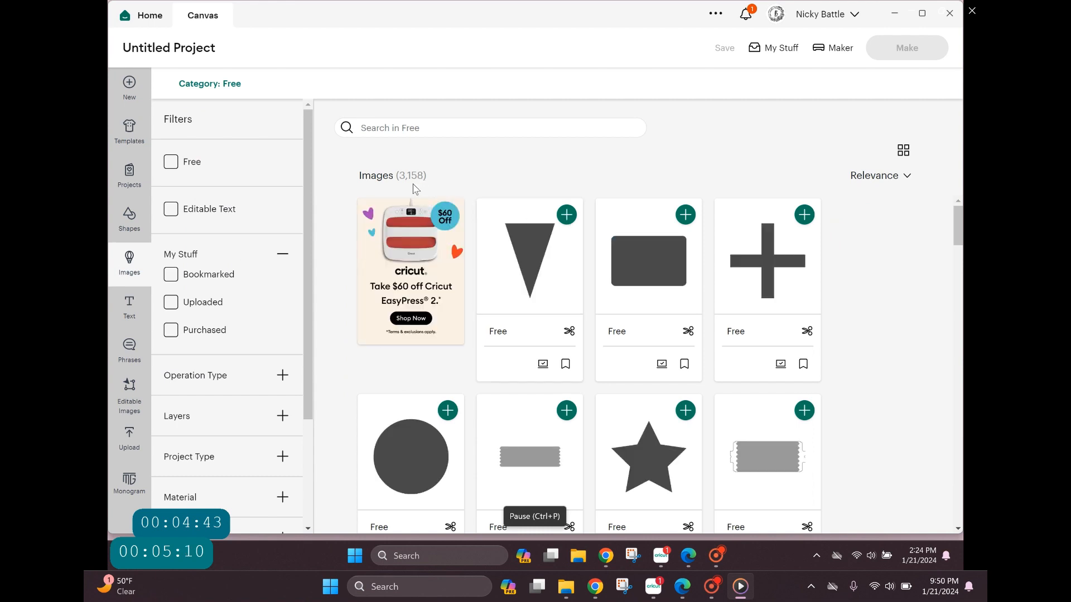
scroll(627, 282, down, 10)
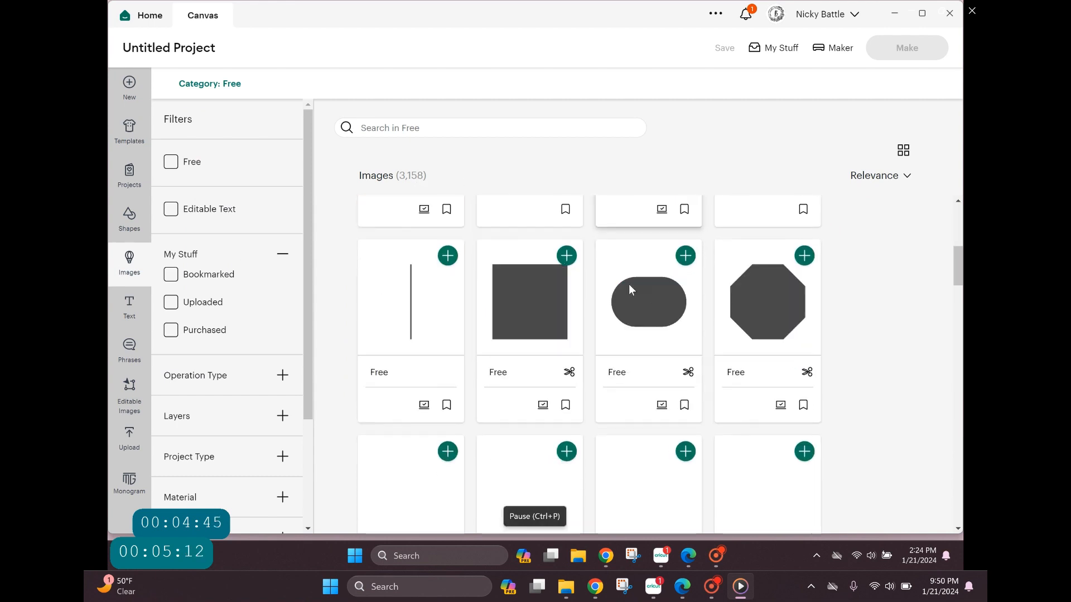
scroll(635, 331, down, 10)
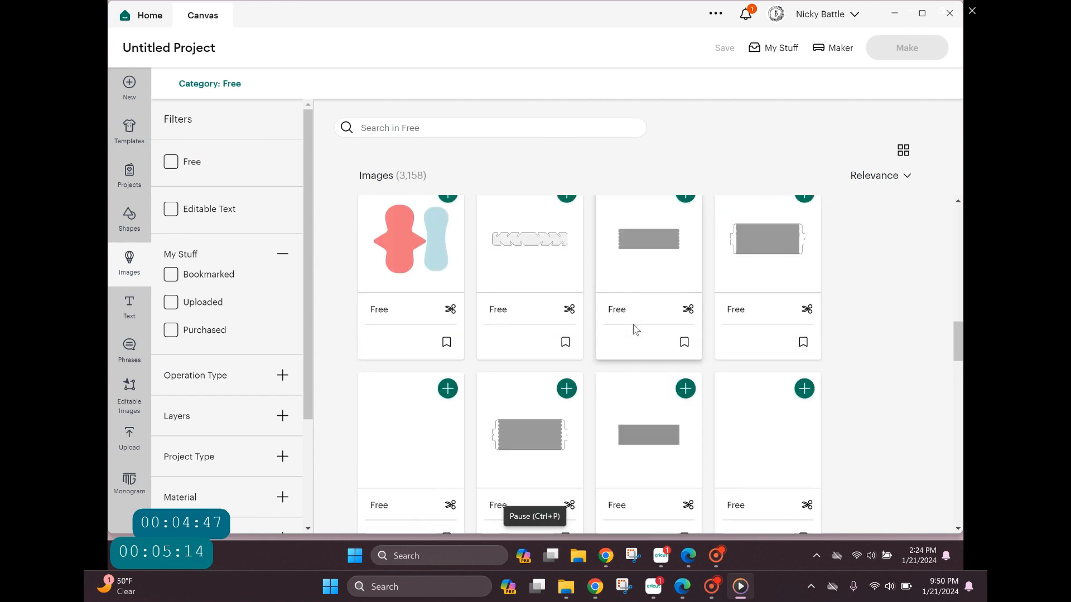
scroll(635, 332, down, 10)
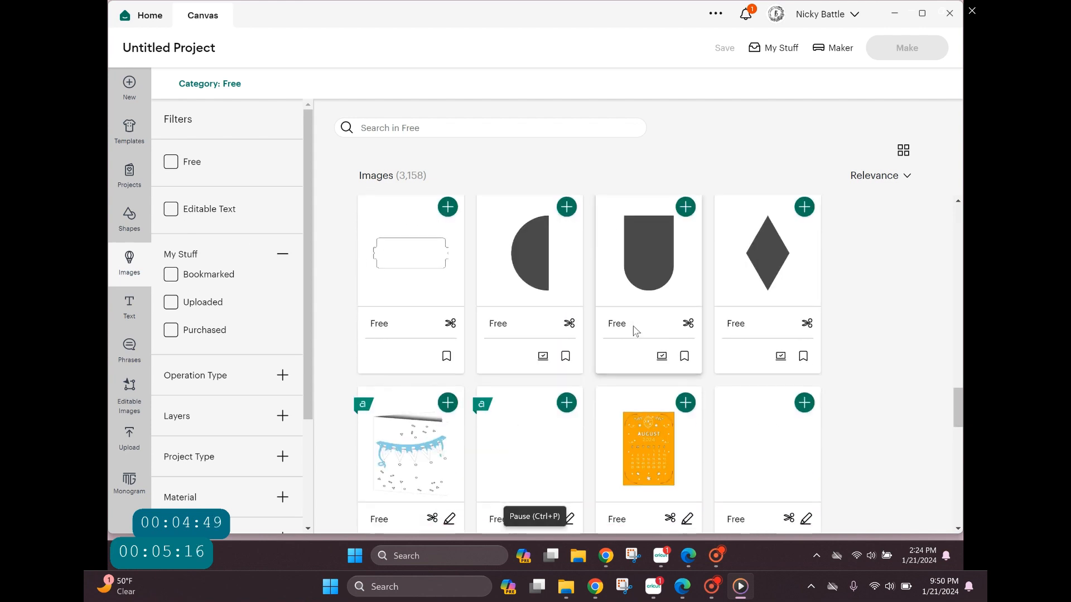
scroll(634, 331, down, 10)
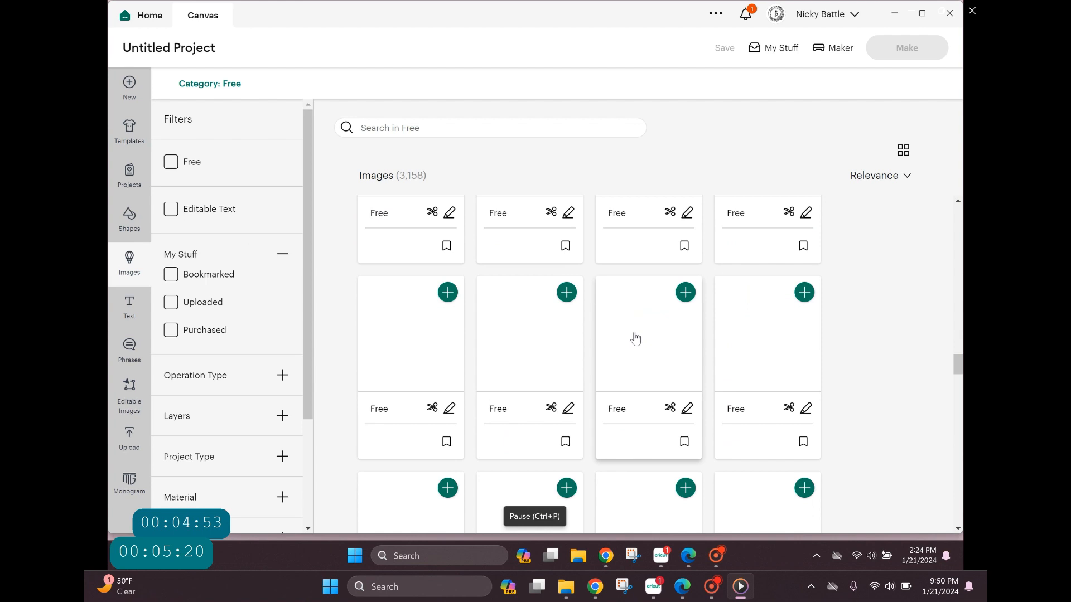
scroll(636, 338, down, 5)
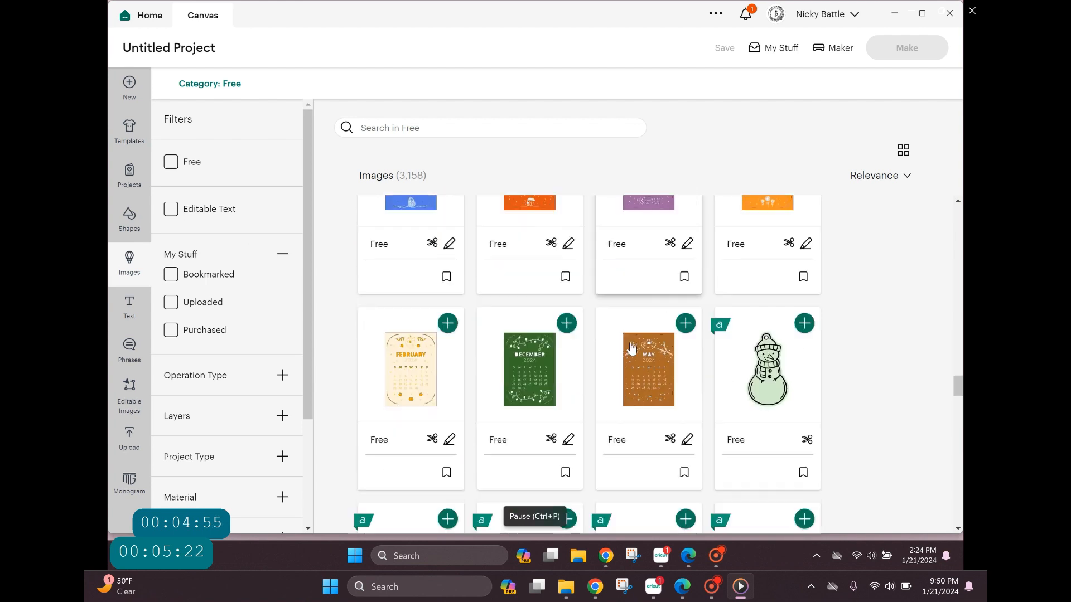
scroll(632, 348, down, 1)
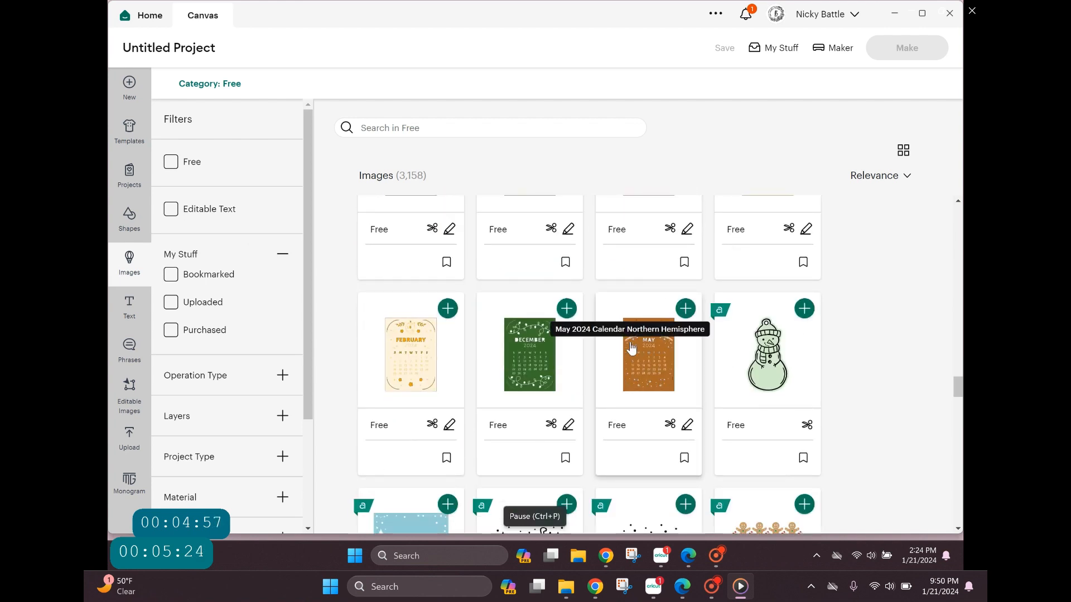
scroll(632, 348, down, 5)
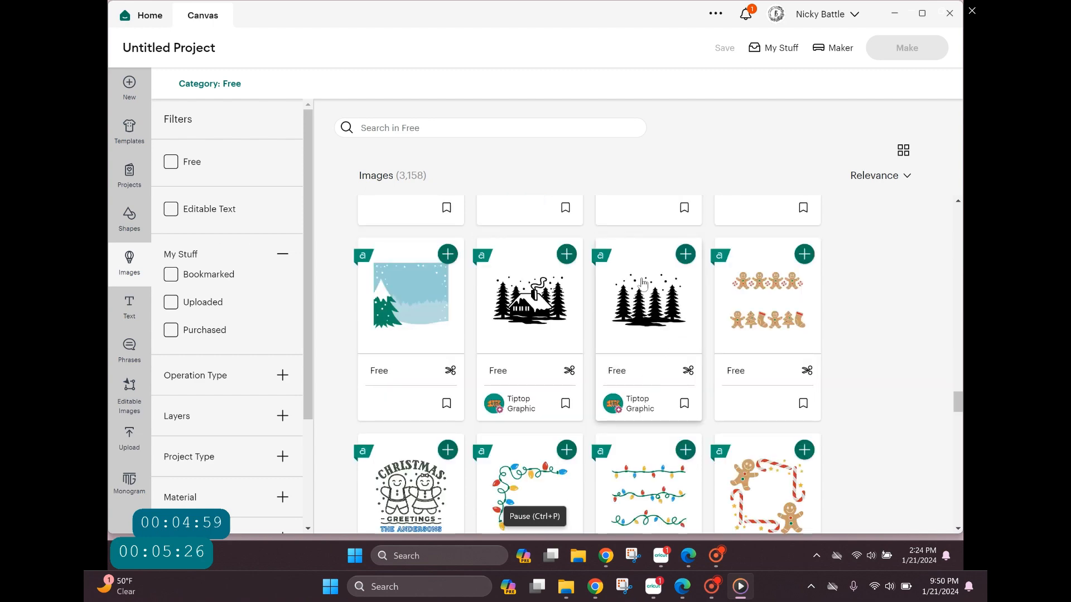
scroll(614, 346, down, 3)
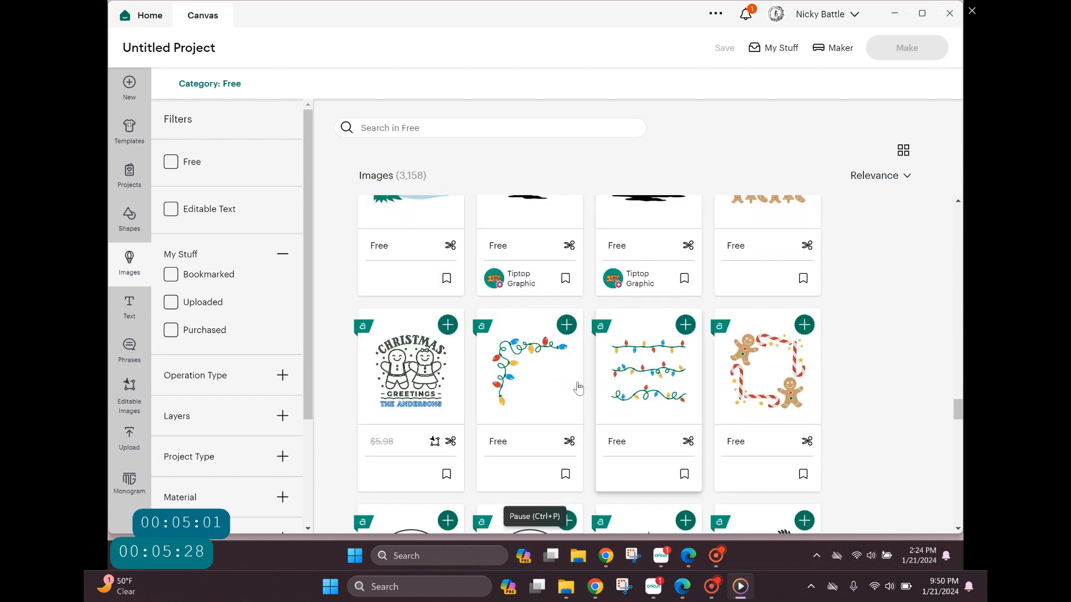
scroll(578, 387, down, 3)
scroll(646, 390, down, 2)
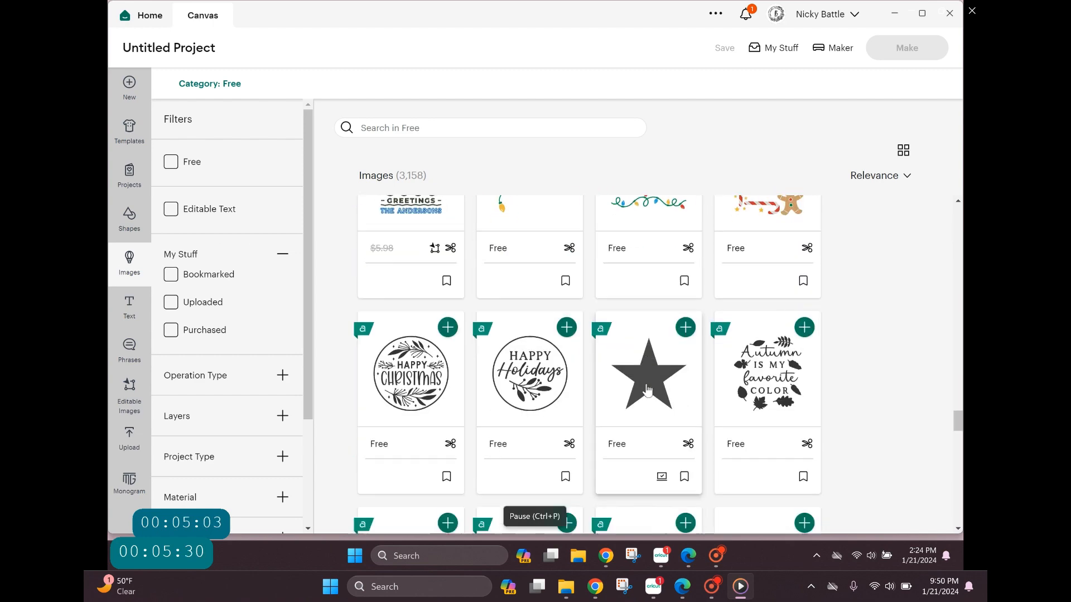
scroll(647, 390, down, 12)
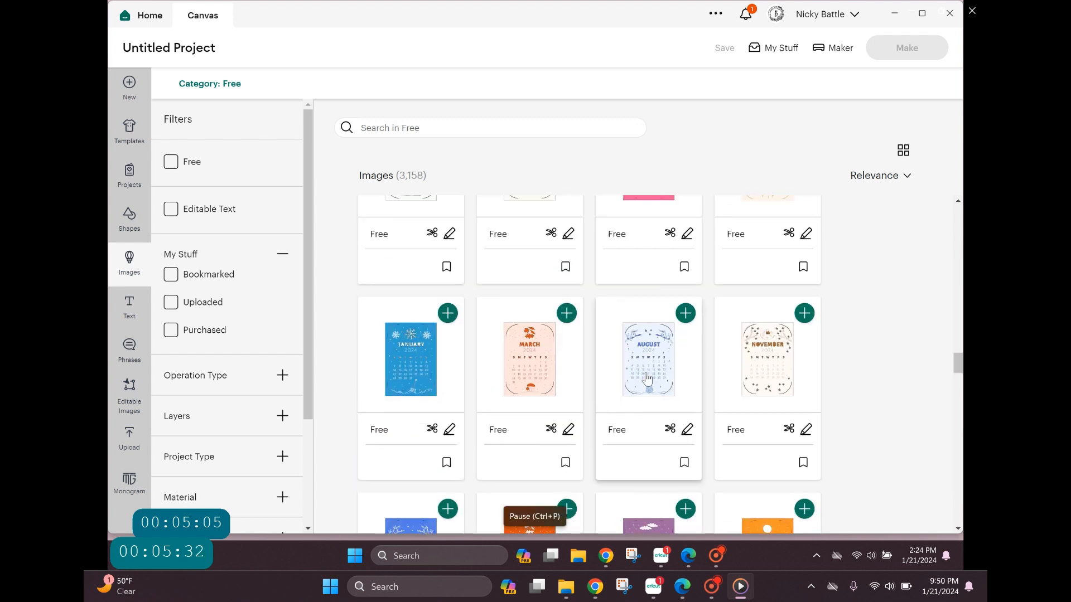
scroll(647, 380, down, 10)
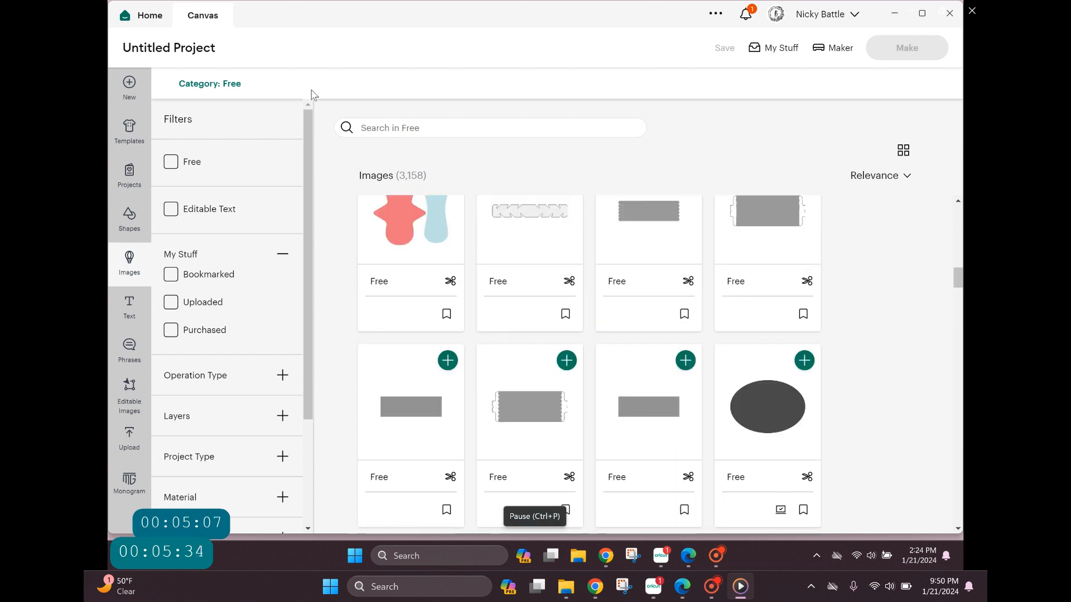
Return to the image category overview and browse all images in the Workplace & Professions category.
click(246, 92)
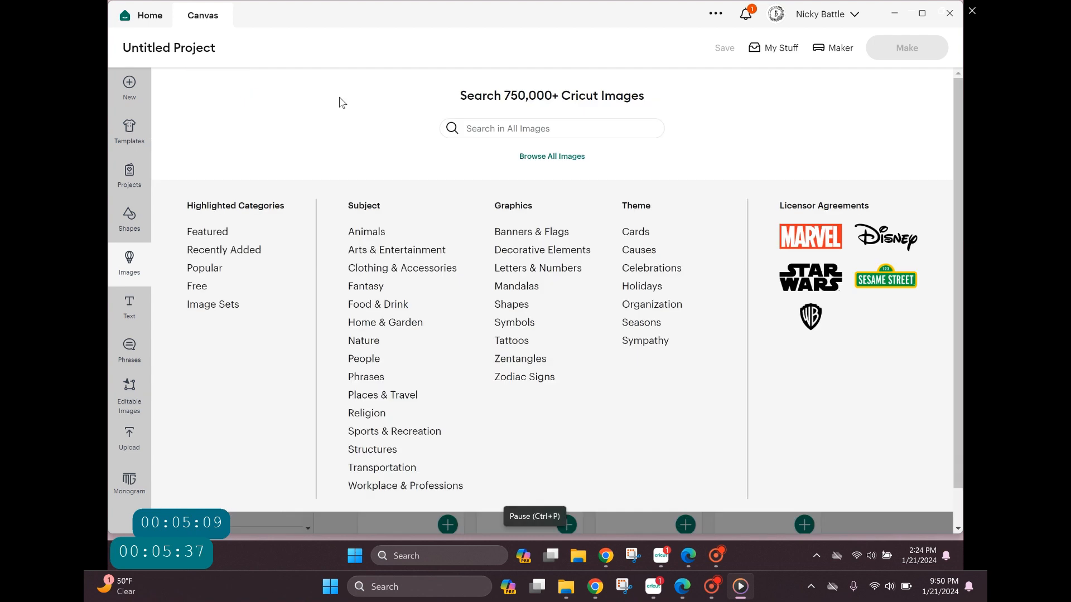
click(480, 129)
click(419, 488)
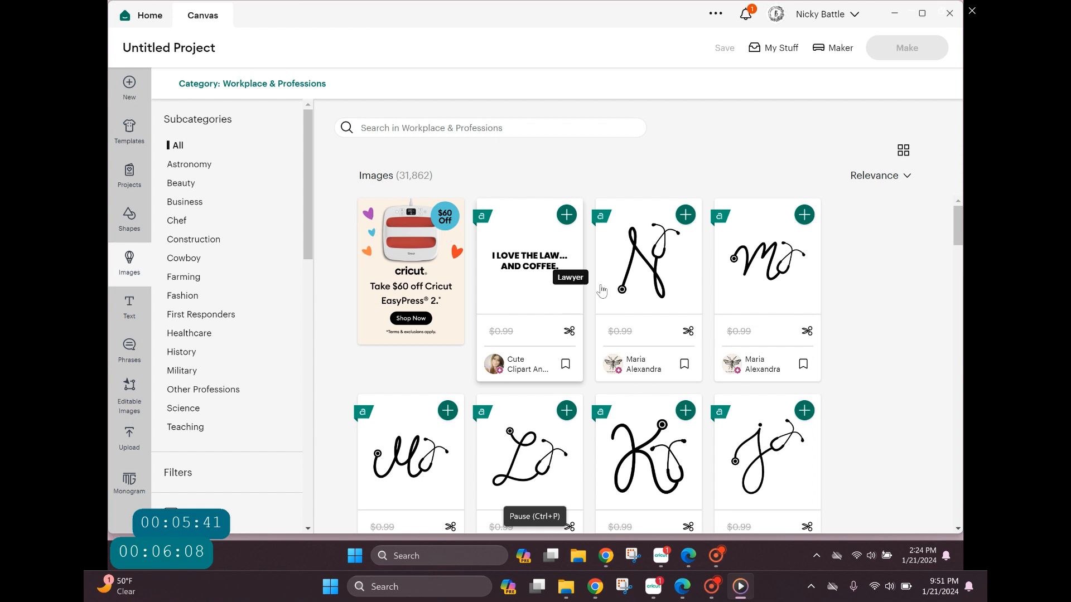
scroll(602, 291, down, 1)
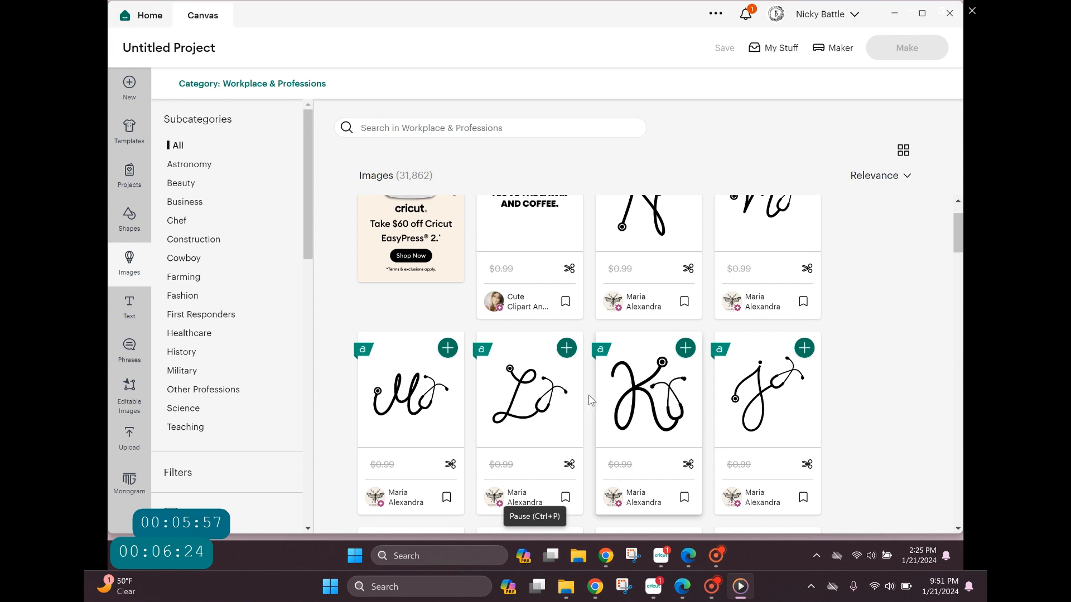
scroll(581, 404, down, 3)
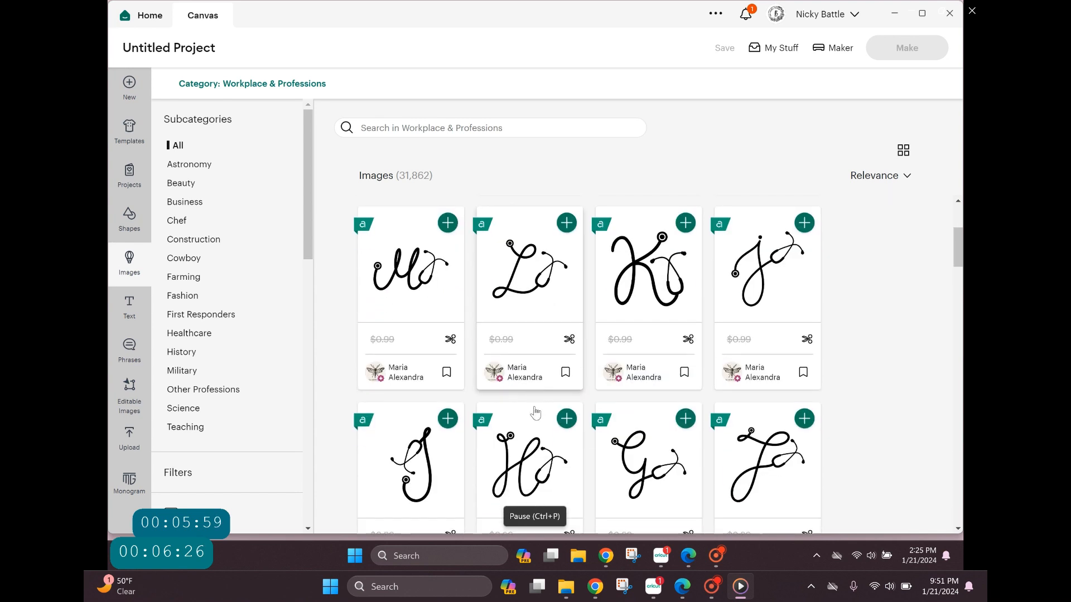
scroll(535, 413, down, 2)
scroll(535, 412, down, 2)
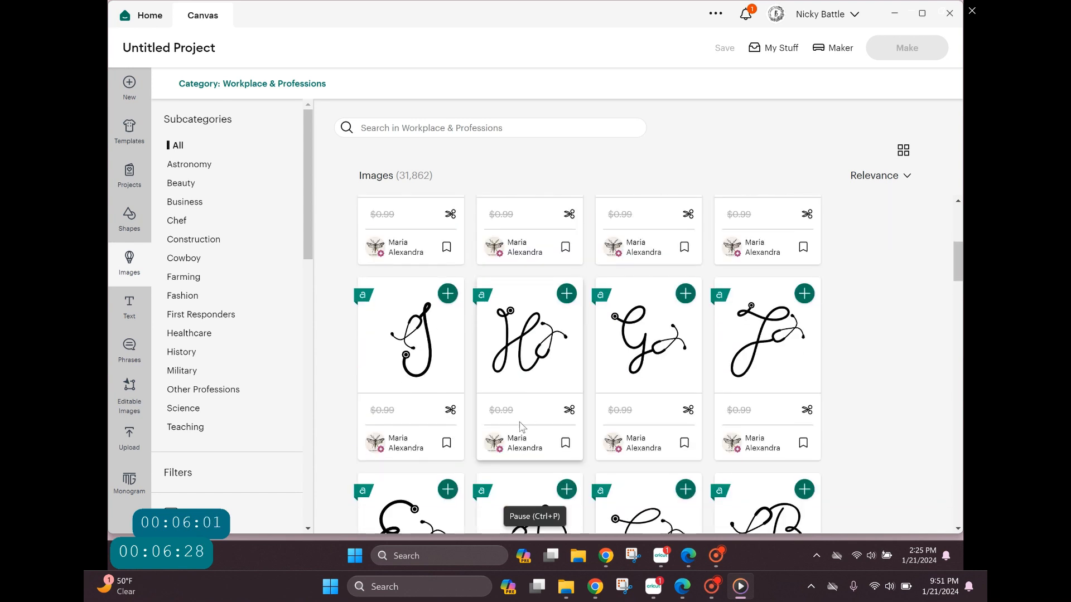
Examine the Workplace & Professions images, from the stethoscope letters to the school subject and teacher designs.
scroll(522, 381, down, 2)
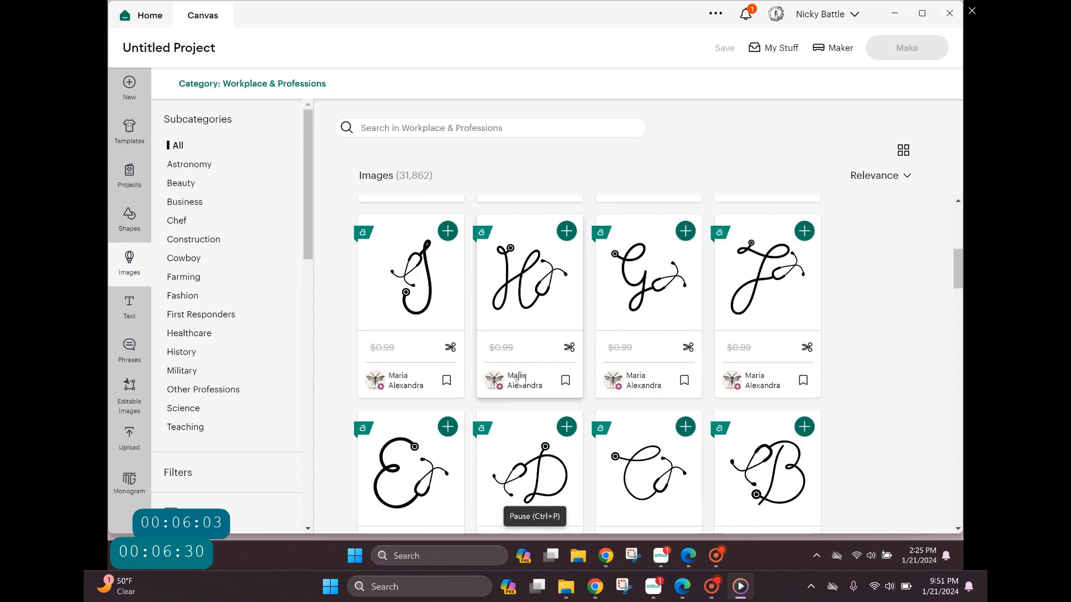
scroll(520, 382, down, 6)
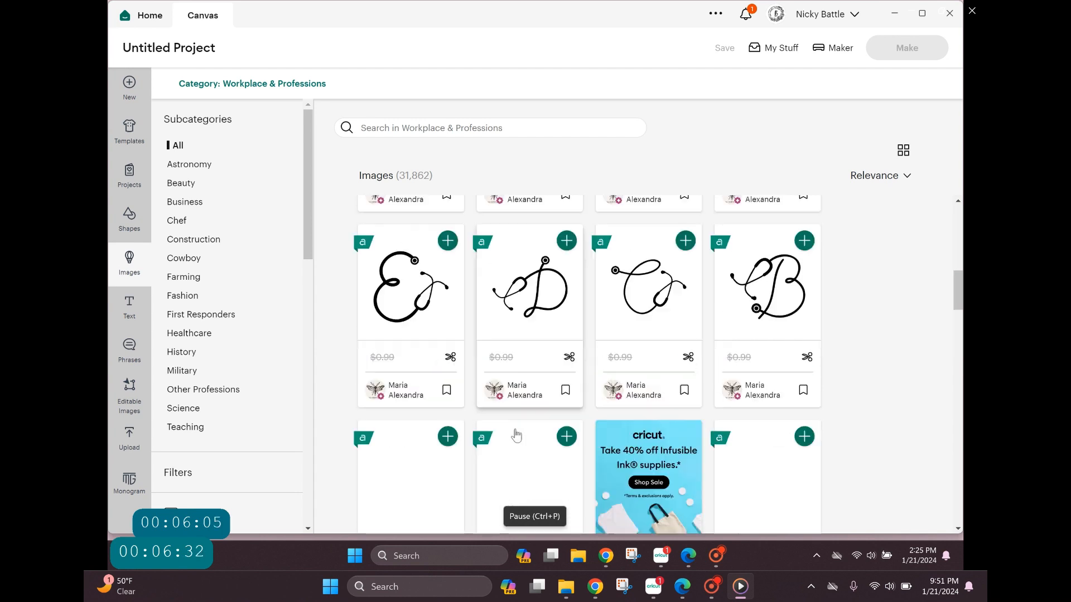
scroll(516, 430, down, 3)
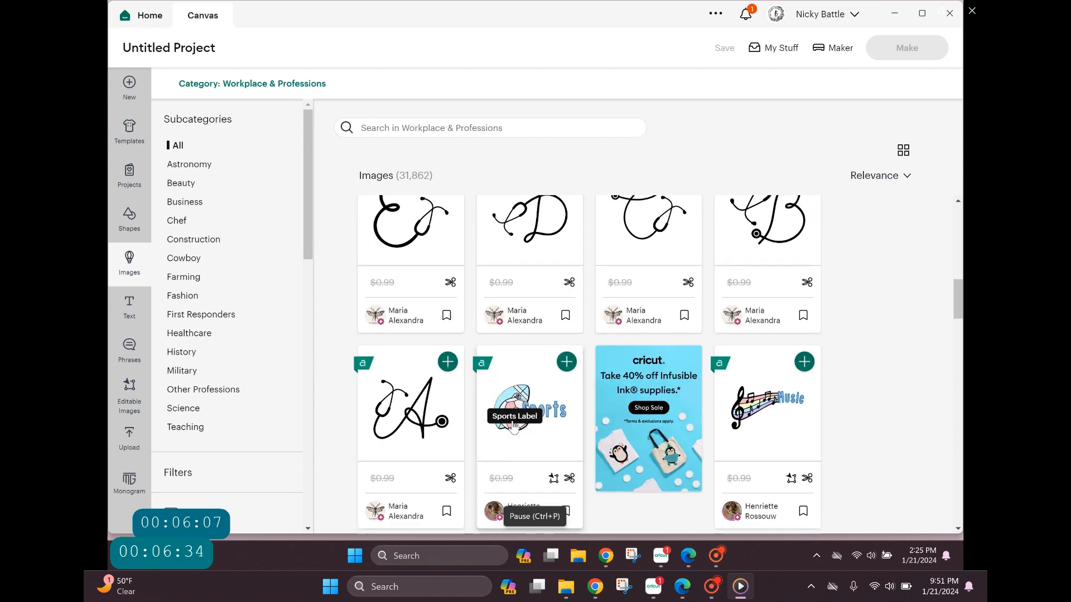
scroll(515, 426, down, 3)
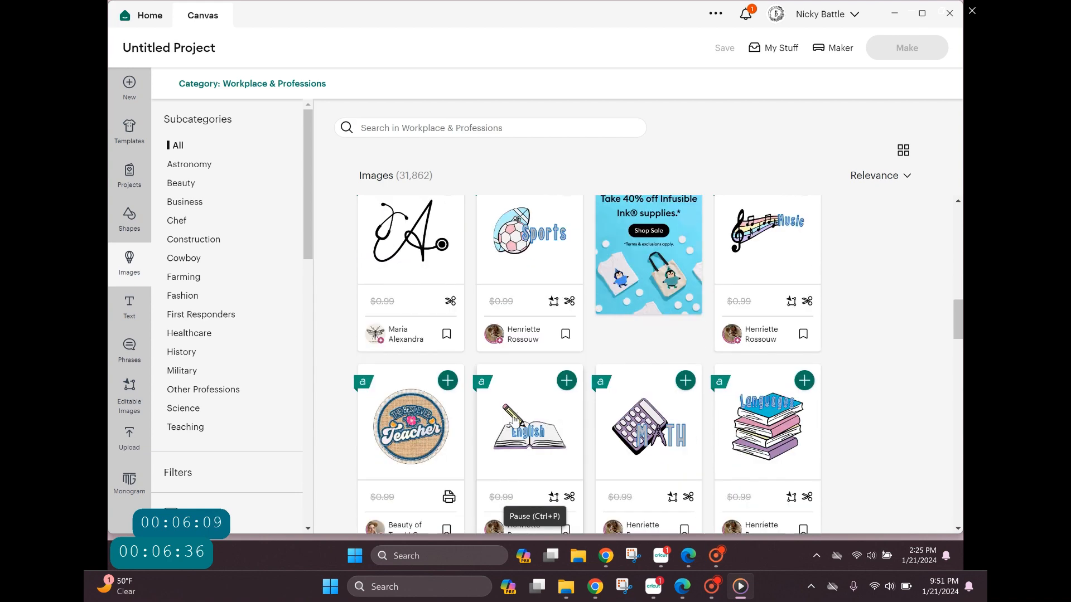
scroll(514, 423, down, 5)
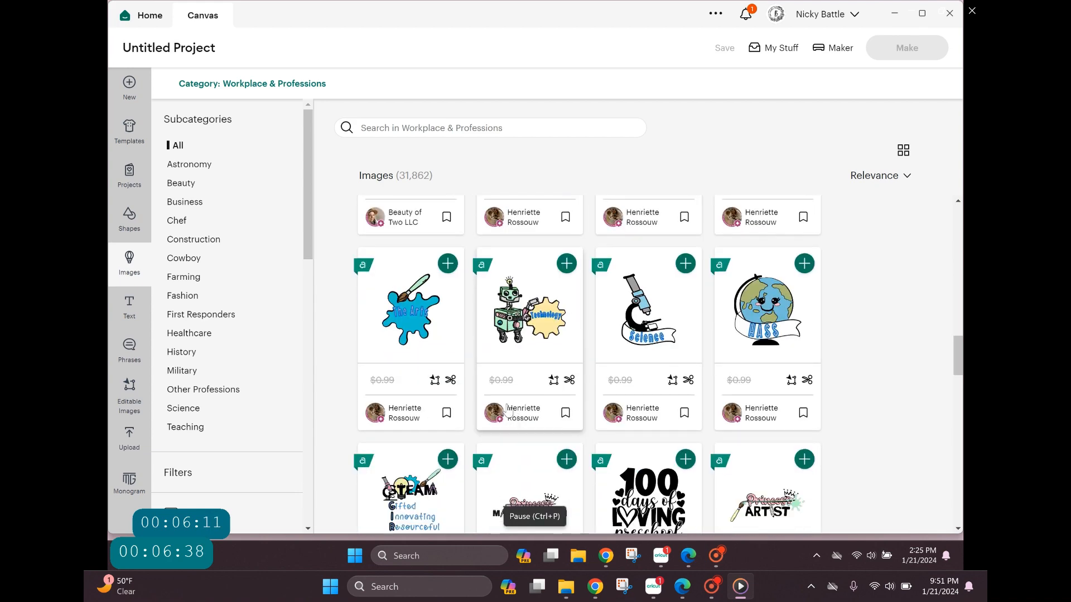
scroll(511, 416, up, 6)
scroll(508, 410, up, 10)
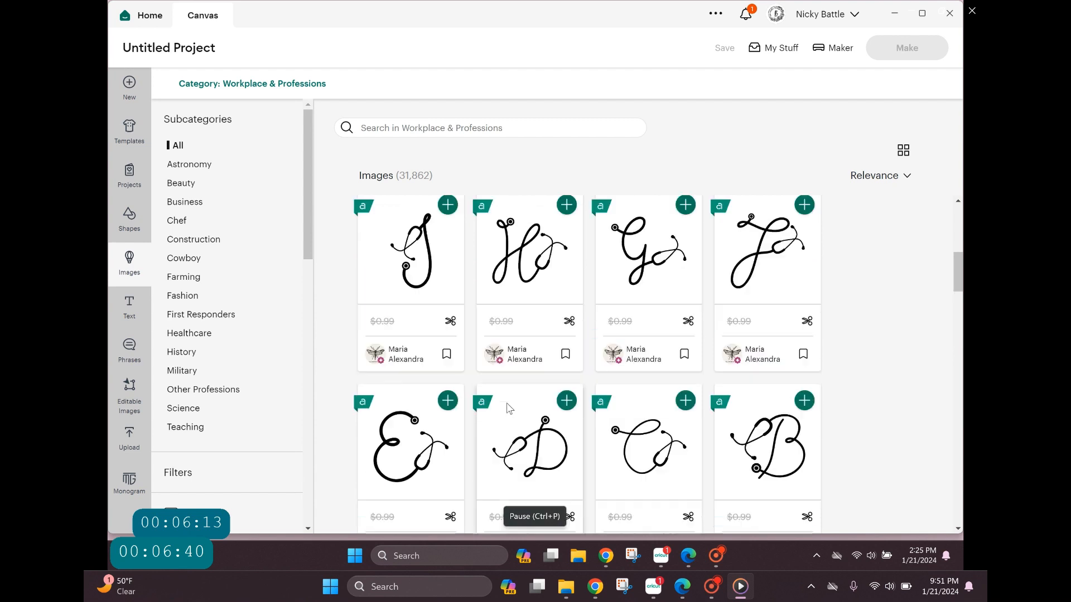
scroll(509, 409, up, 6)
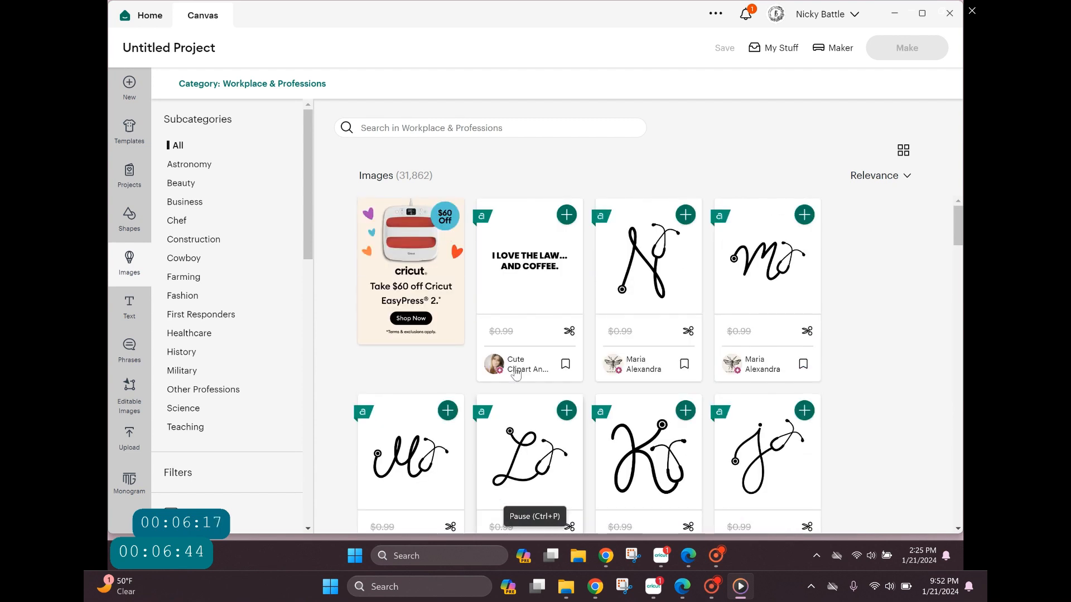
Look over the Letter N Stethoscope image's details and similar designs, add it to the canvas and show it there.
click(640, 291)
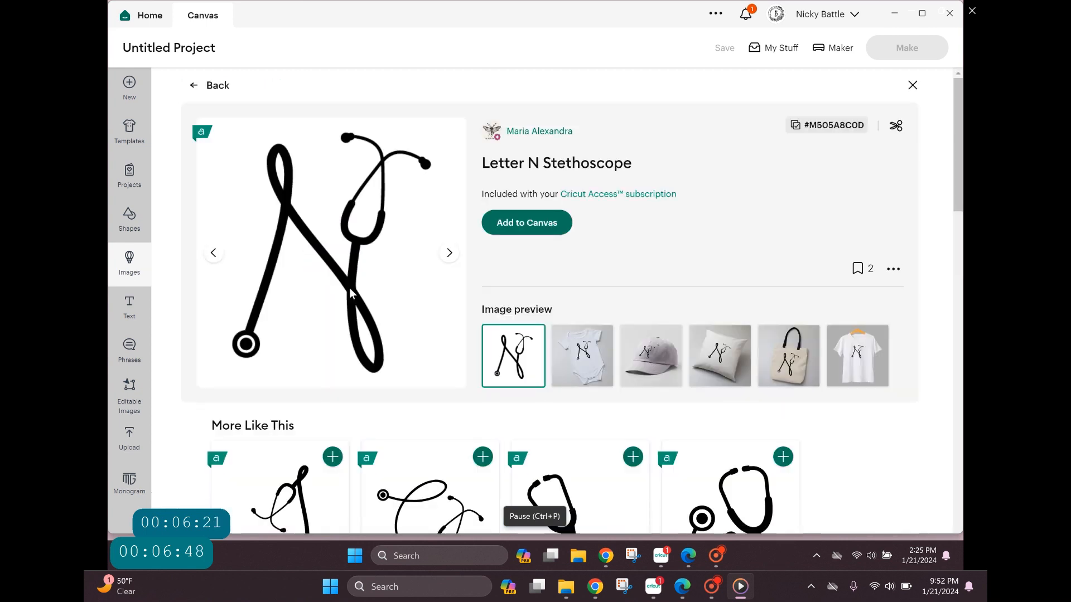
scroll(349, 288, down, 2)
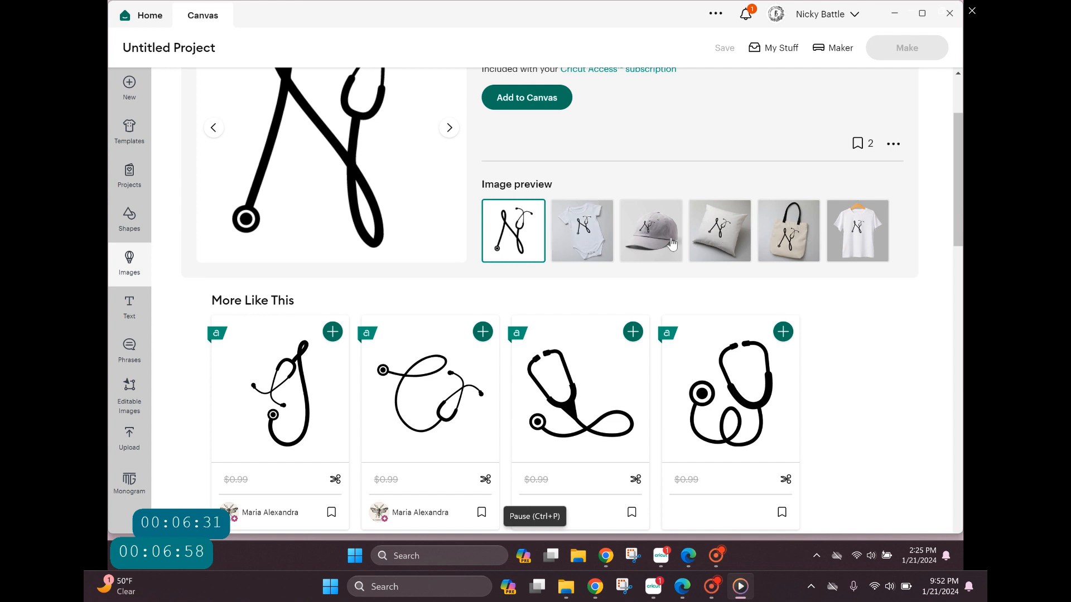
scroll(644, 250, down, 10)
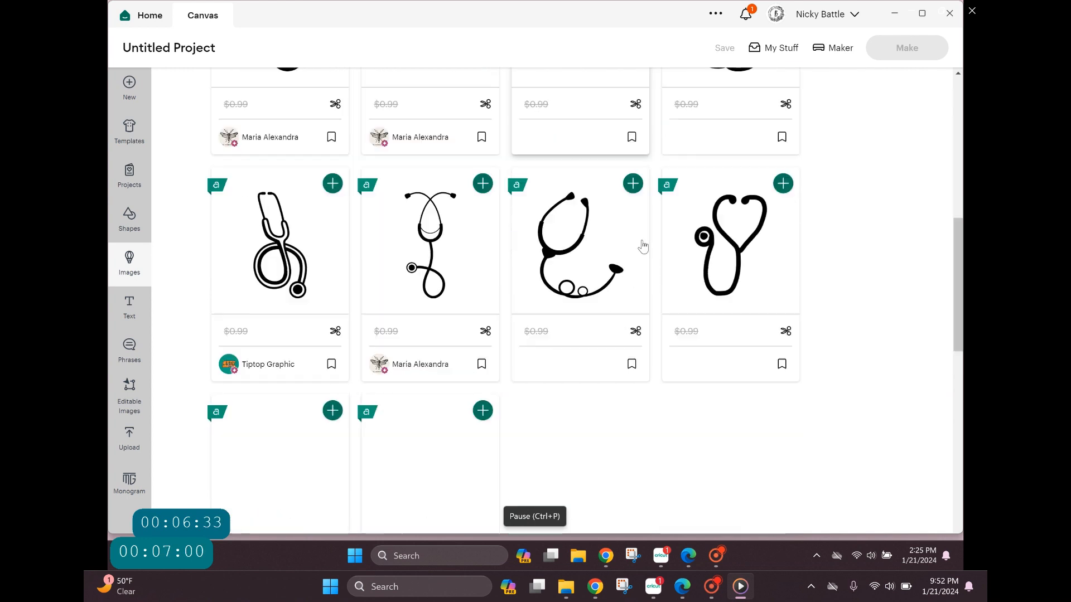
scroll(644, 247, up, 10)
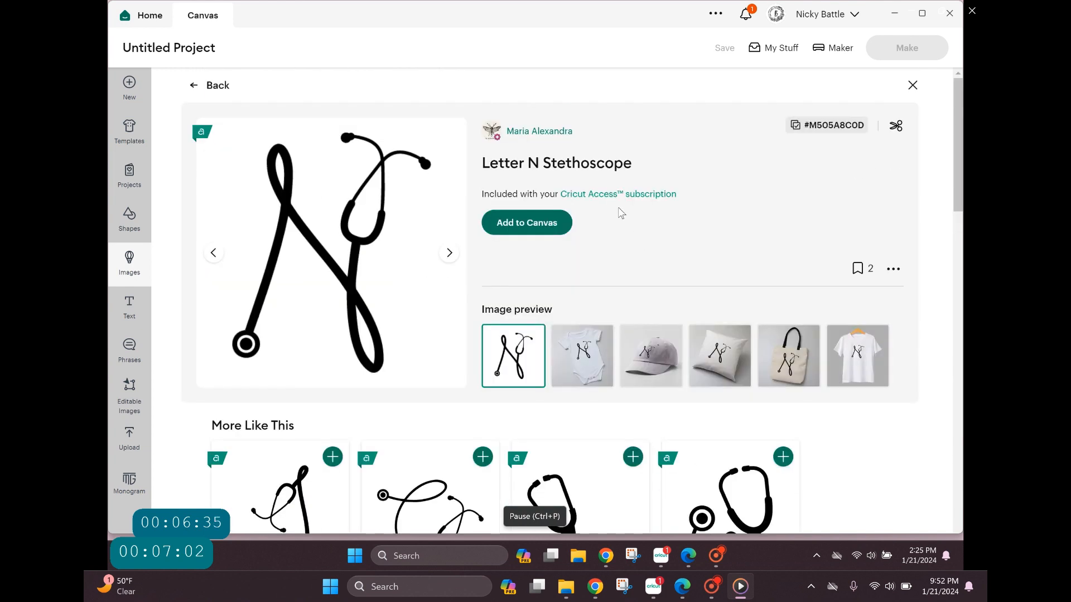
click(556, 224)
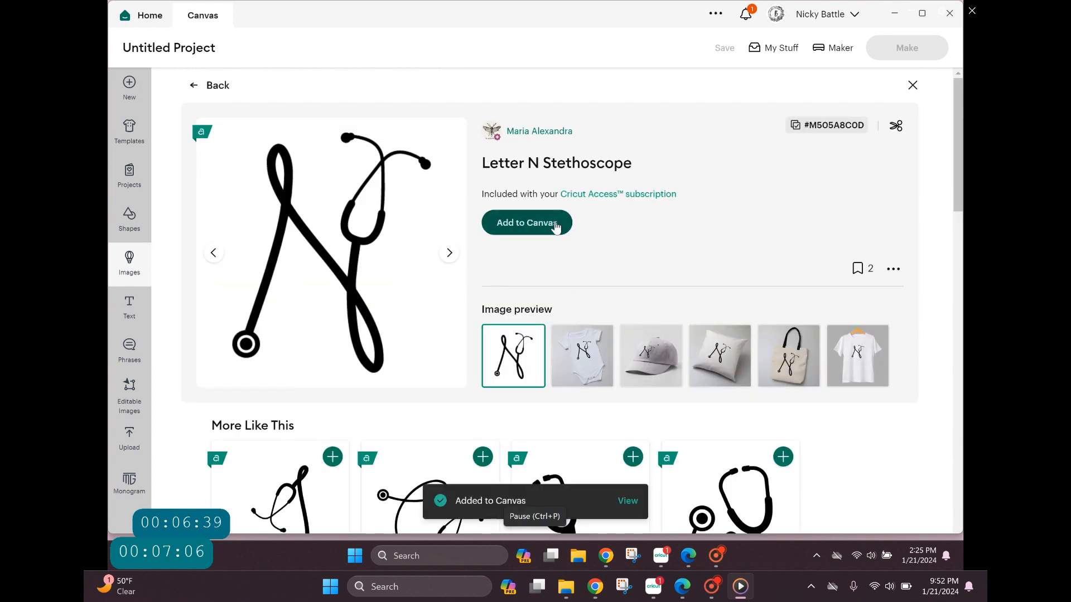
click(630, 502)
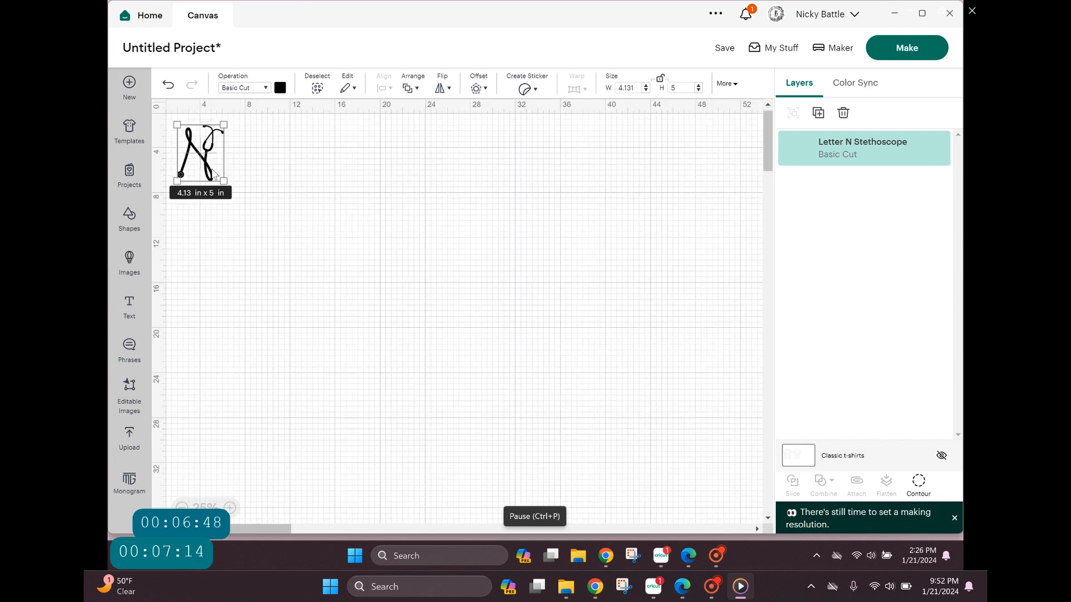
Enlarge the canvas view to 100% and reposition the stethoscope letter N about 2 in from the canvas's left edge.
drag(213, 173, 412, 243)
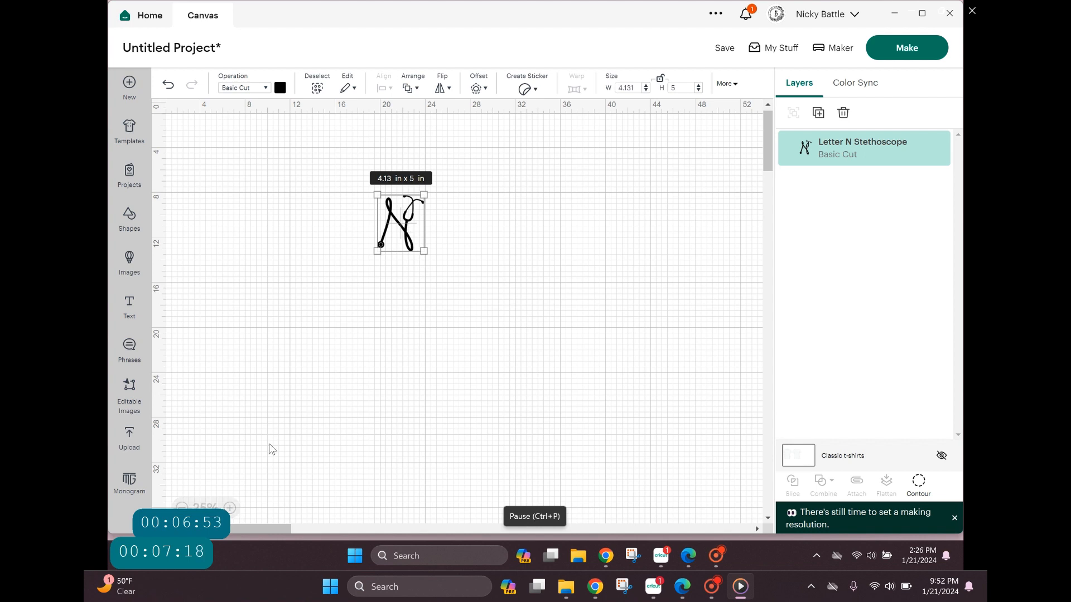
click(229, 507)
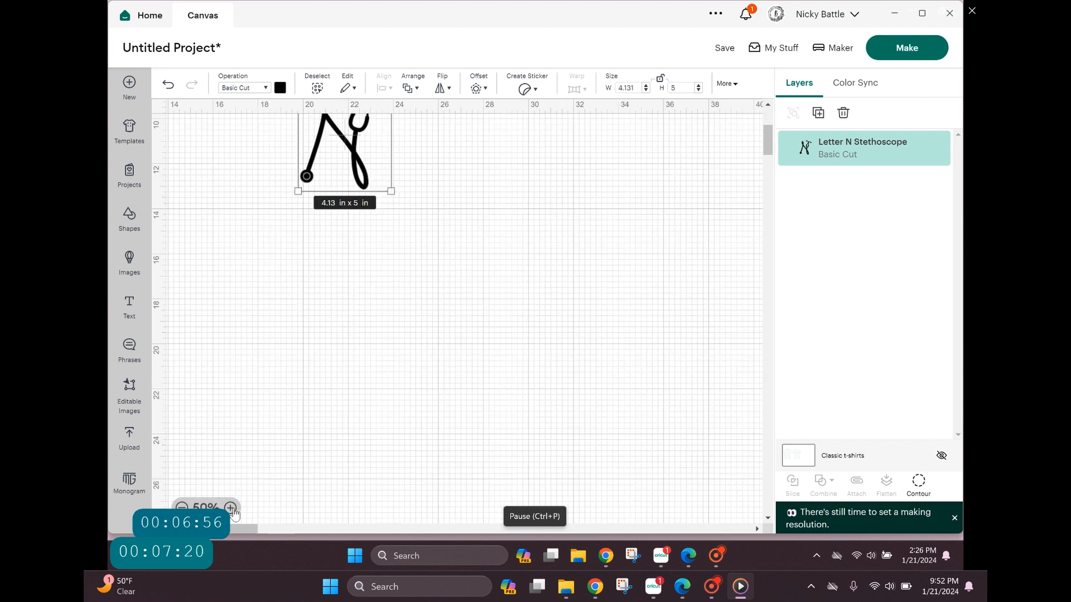
click(230, 508)
click(230, 508)
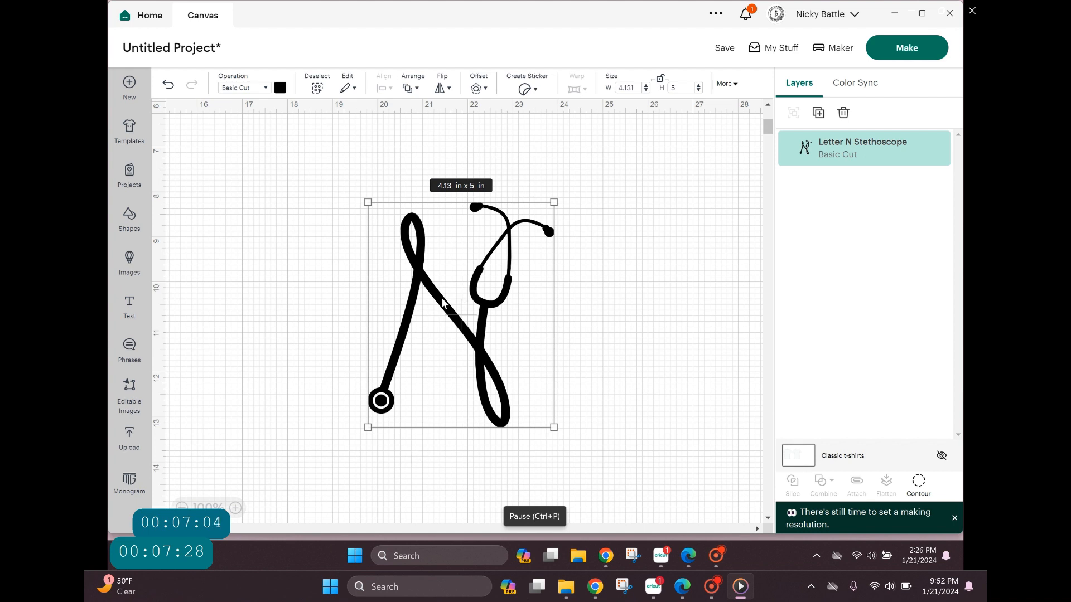
drag(441, 311, 461, 364)
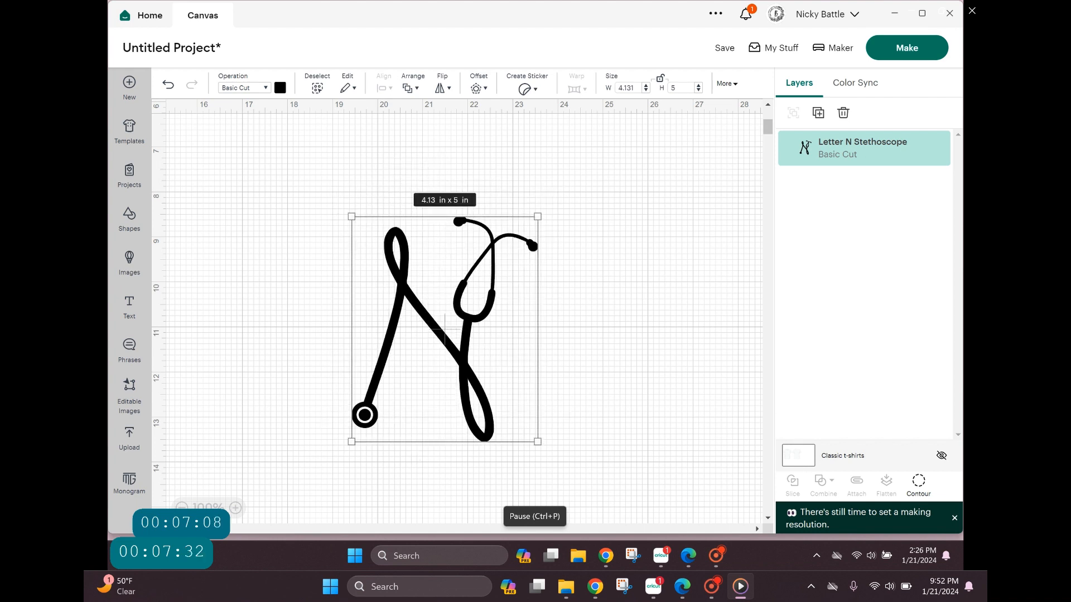
scroll(469, 311, left, 10)
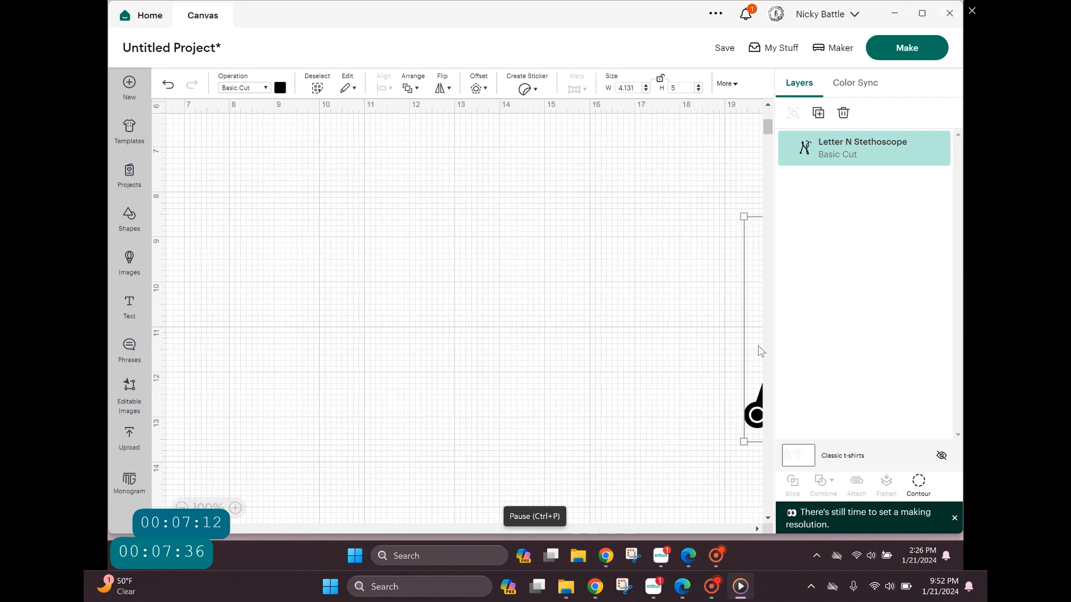
drag(760, 350, 323, 298)
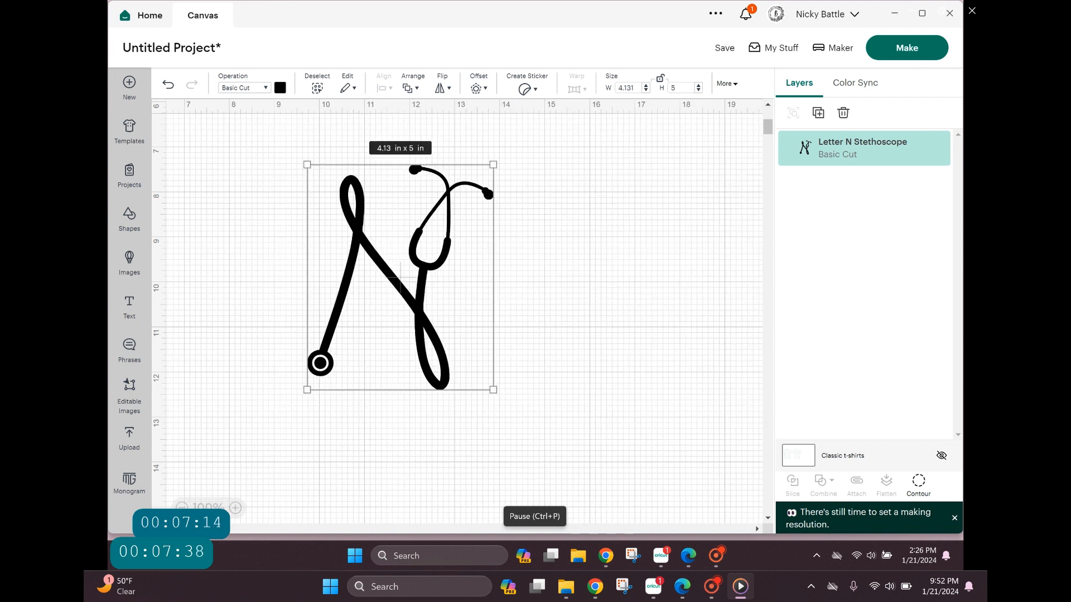
scroll(587, 400, left, 8)
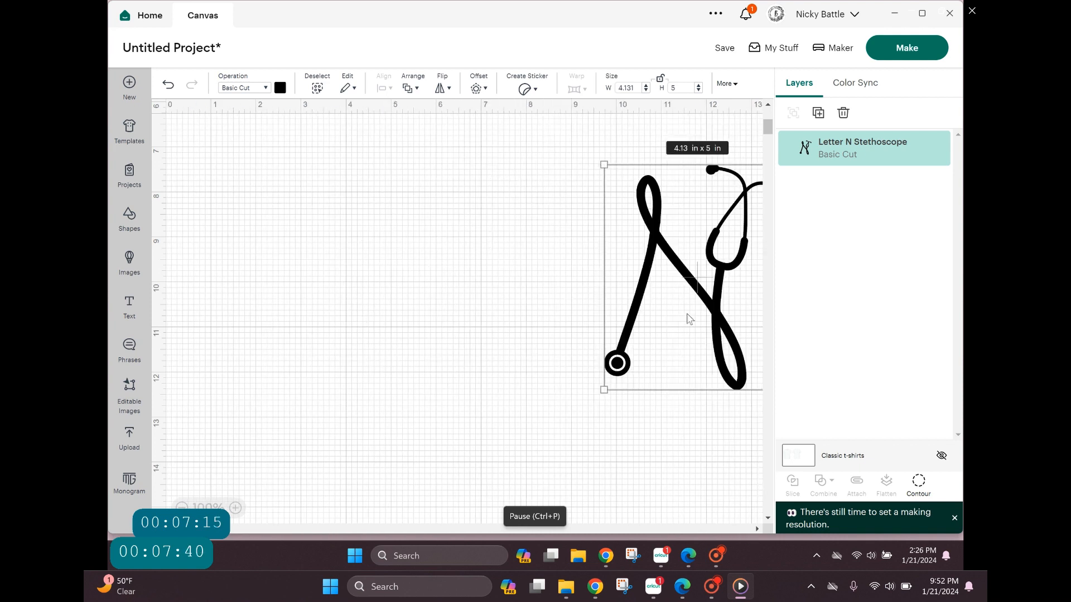
drag(687, 316, 346, 307)
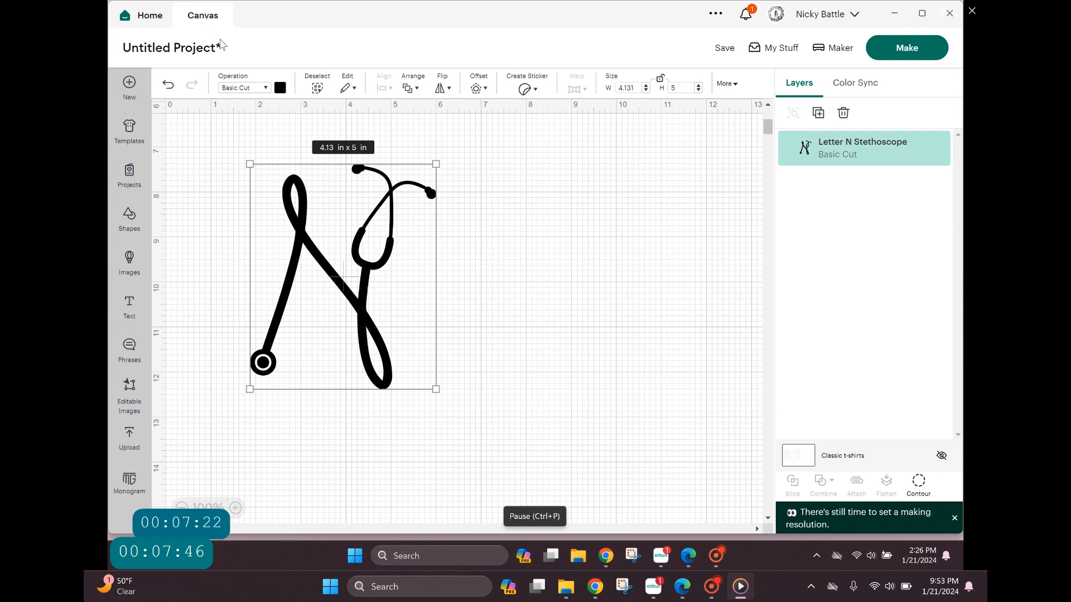
View the cut, draw and print operations available for the letter N, including the Foil line weights, and deselect the image.
click(266, 89)
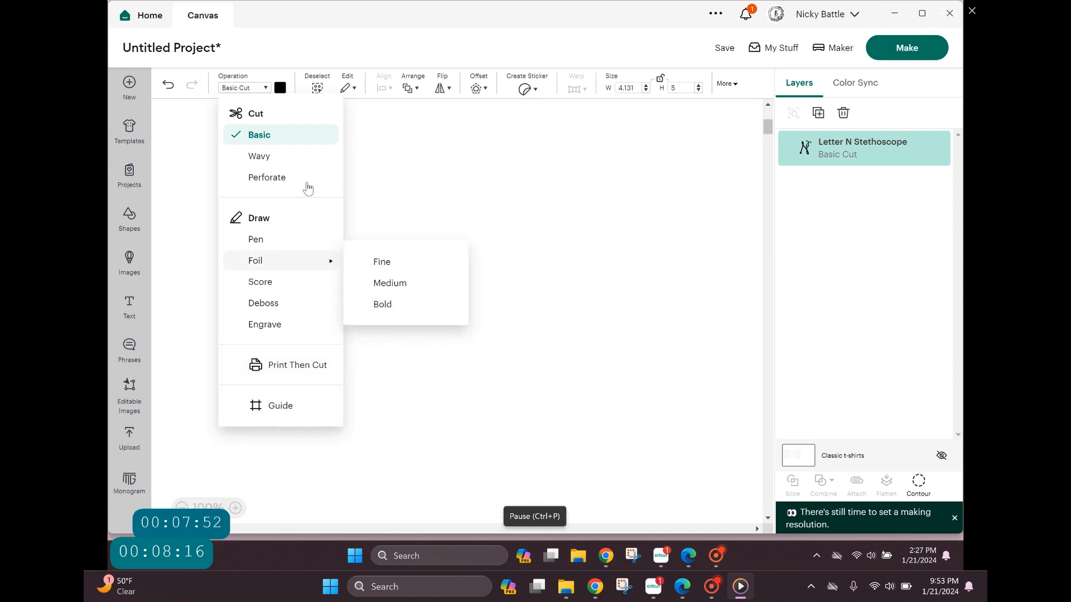
click(384, 243)
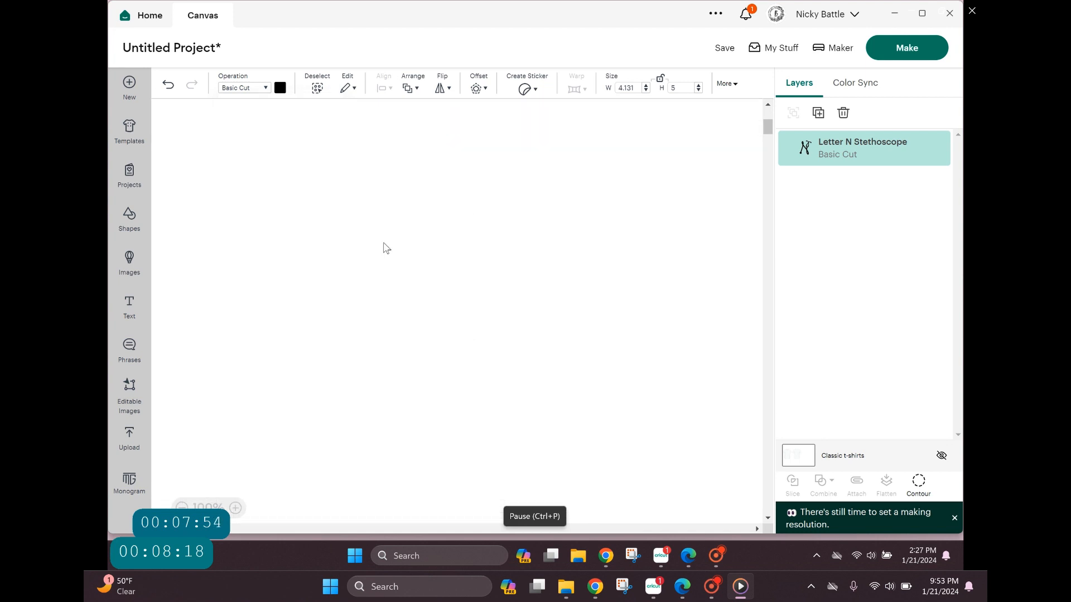
click(195, 476)
Move the letter N near the canvas origin, at about x 0.69, y 0.75.
scroll(246, 266, up, 2)
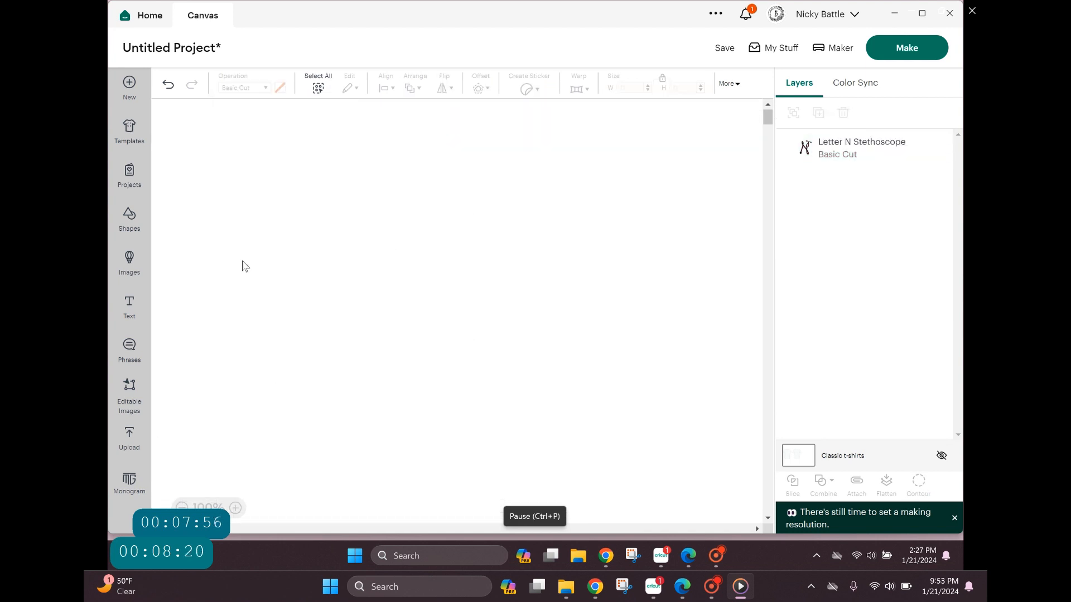
scroll(319, 497, up, 5)
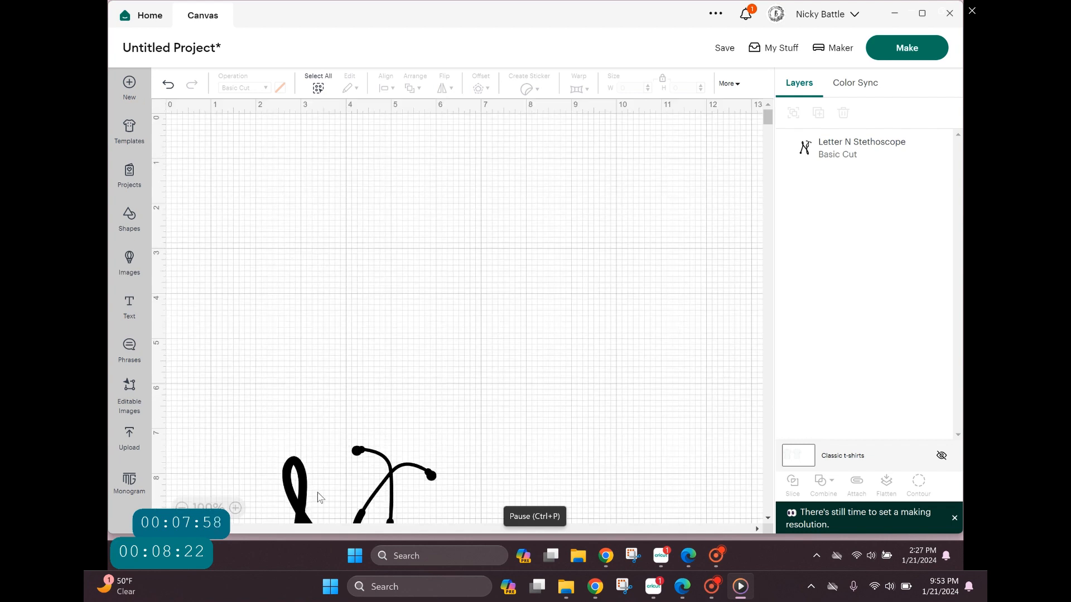
drag(306, 493, 251, 196)
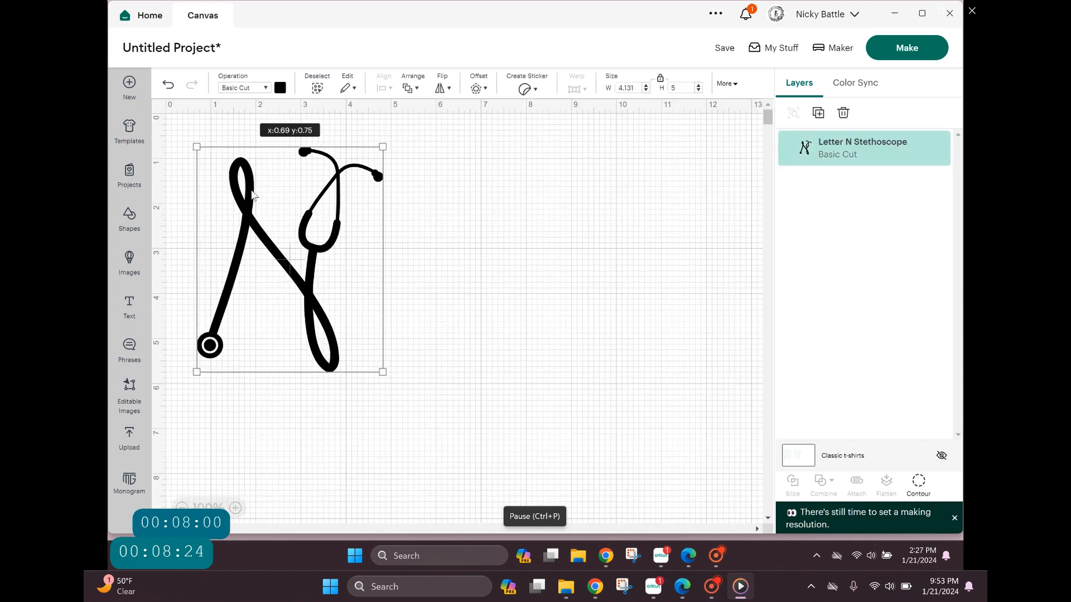
Change the letter N's material color to light salmon pink and deselect it.
click(280, 88)
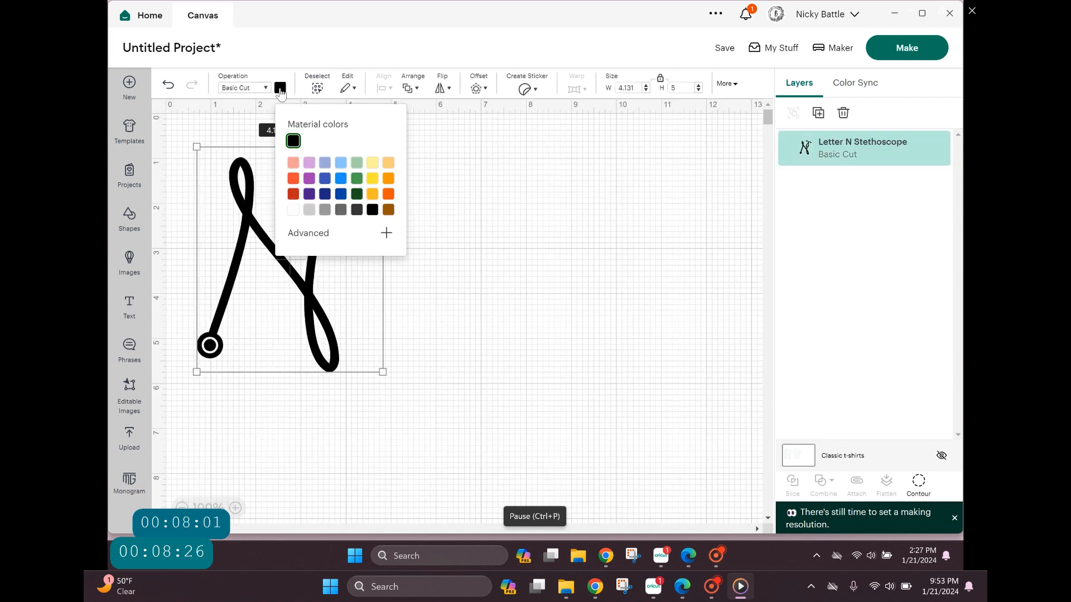
click(294, 164)
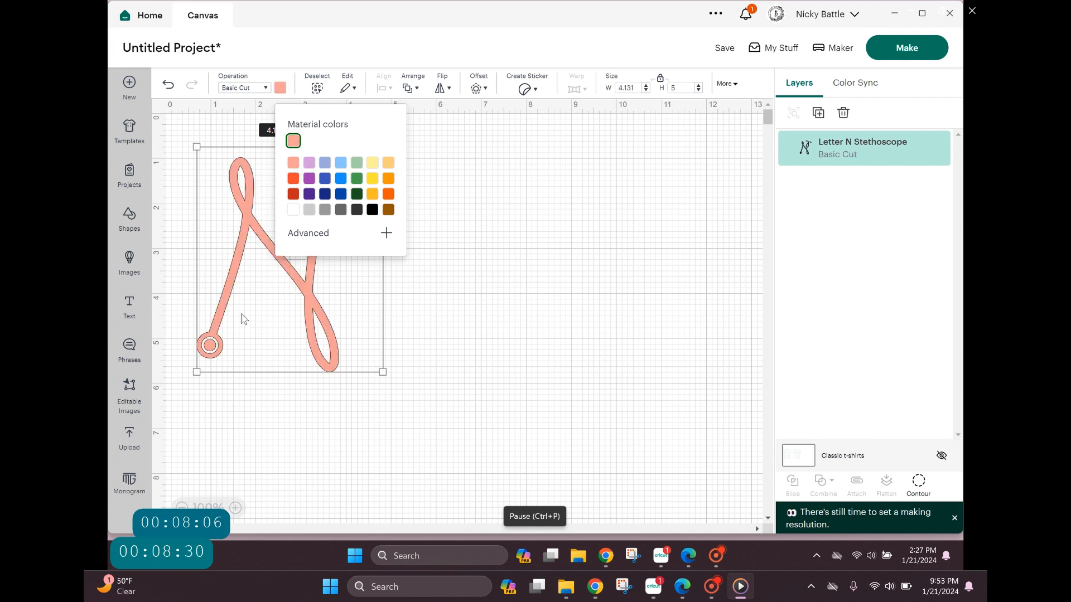
click(437, 347)
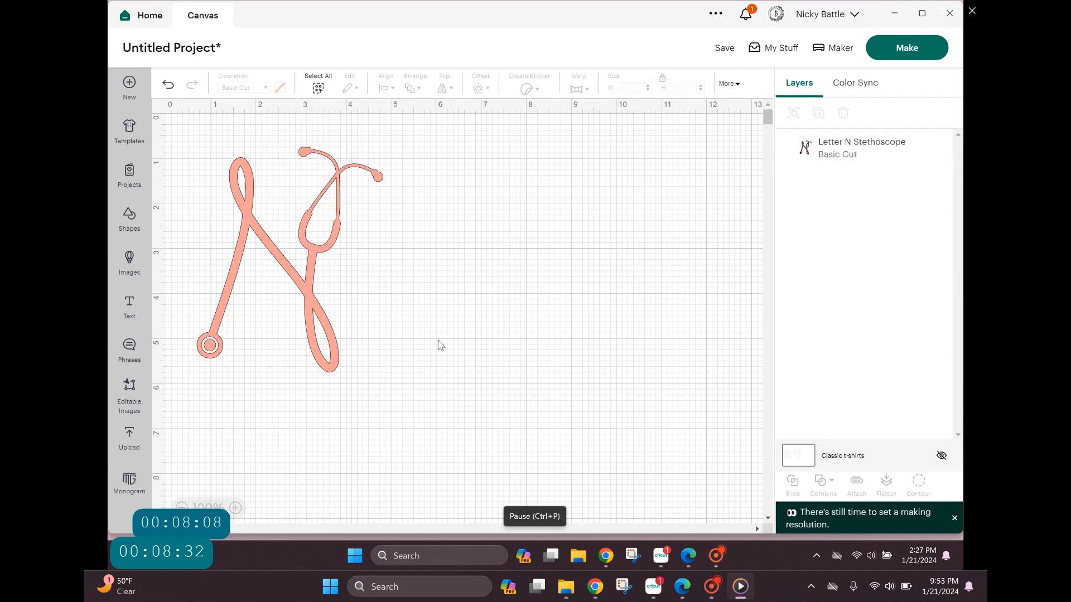
Duplicate the pink letter N and place the copy to the right of the original, clear of any overlap.
click(285, 284)
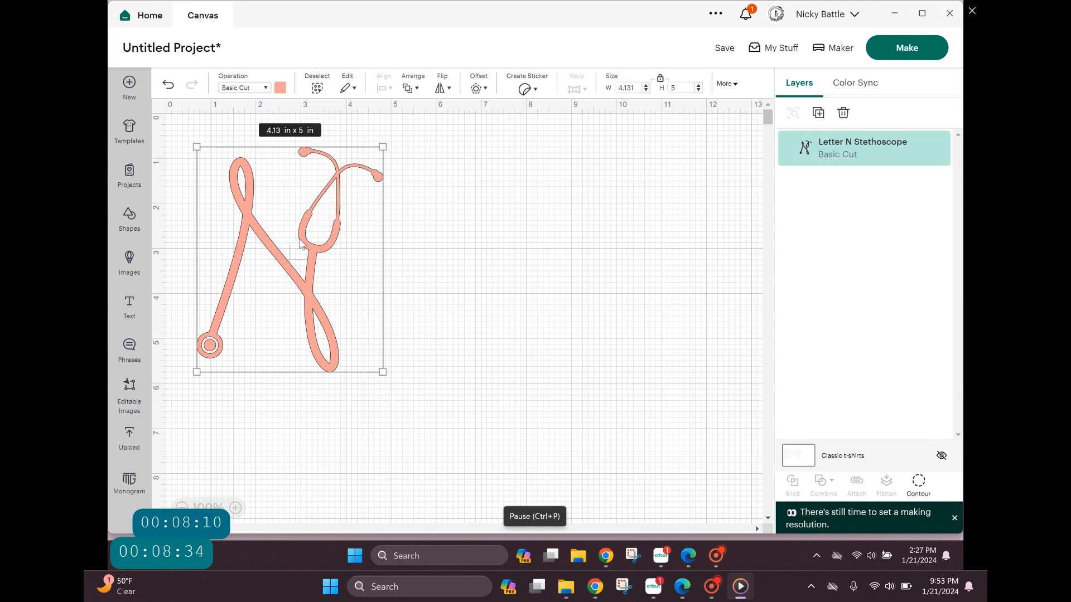
click(356, 89)
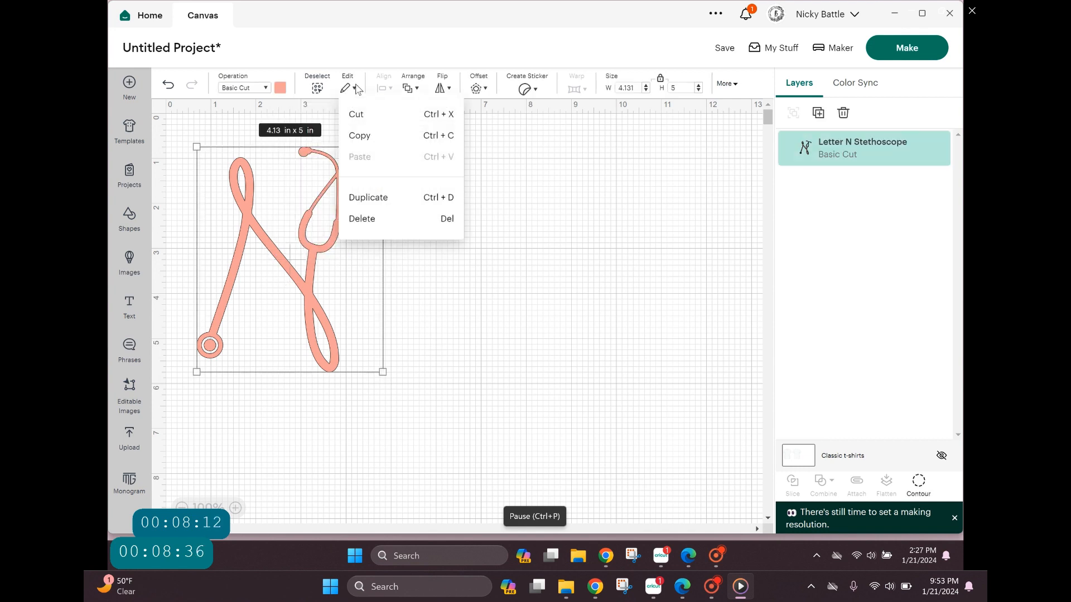
click(374, 204)
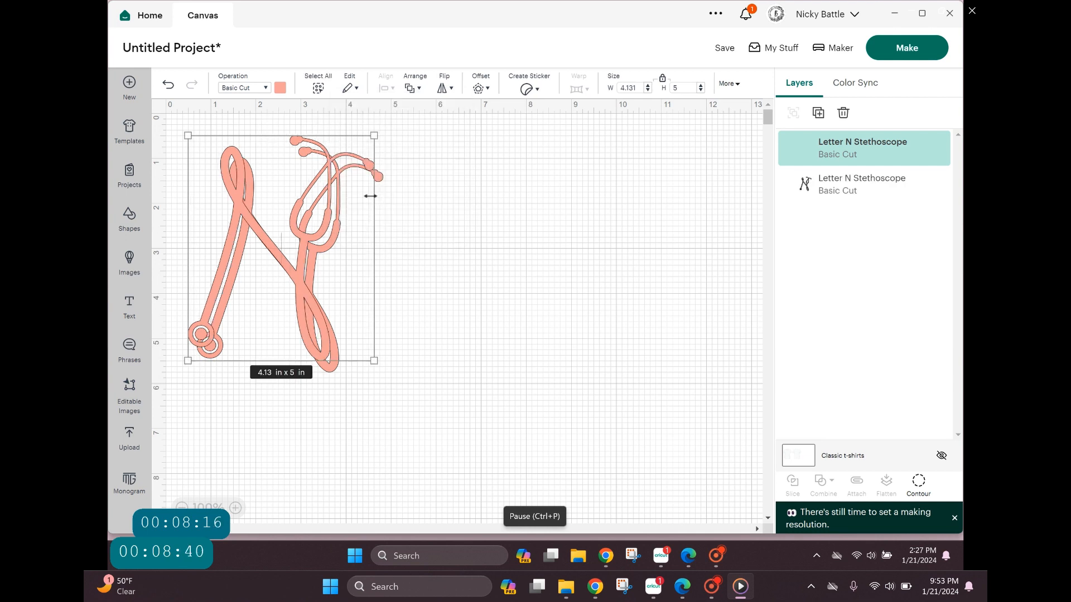
drag(414, 238, 544, 225)
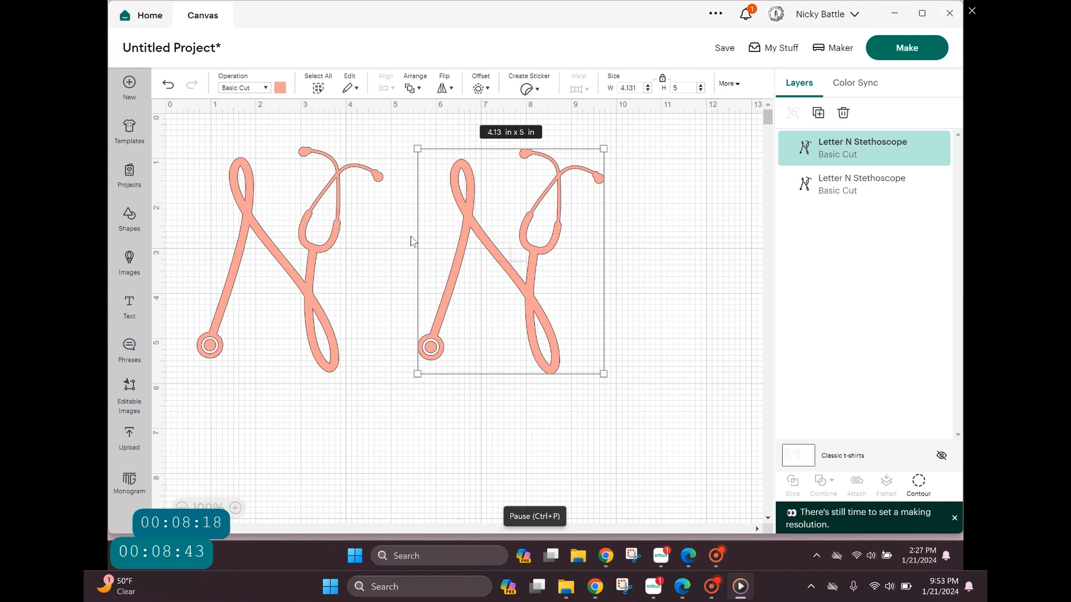
Make a third copy of the letter N and arrange all three side by side in a row.
click(818, 114)
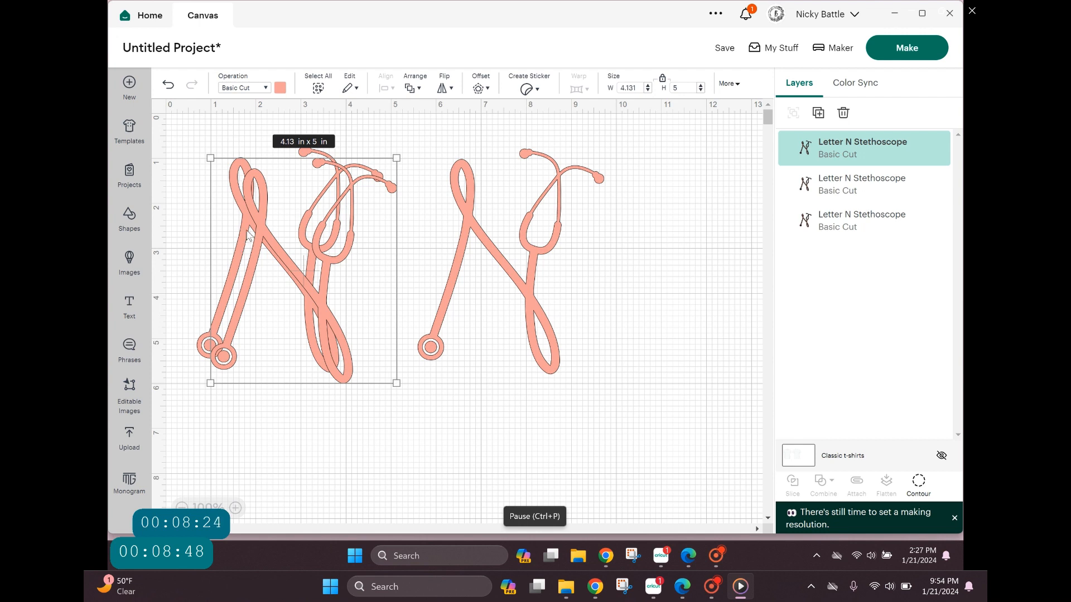
drag(249, 237, 636, 232)
drag(470, 236, 429, 235)
drag(647, 240, 614, 233)
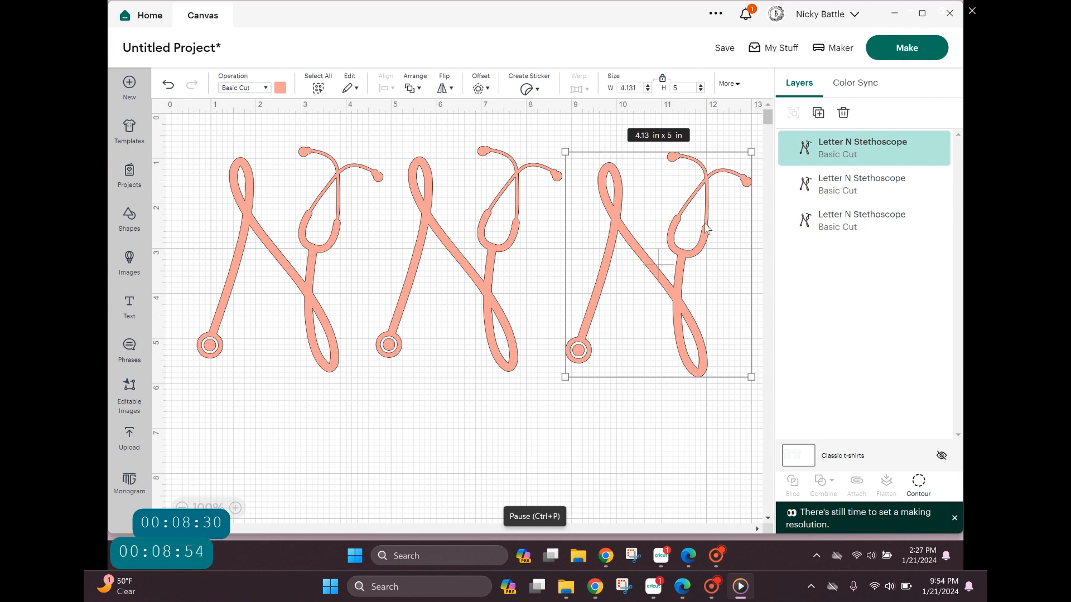
Delete the two duplicate letter Ns, keeping only the original near the canvas origin.
click(845, 115)
click(489, 254)
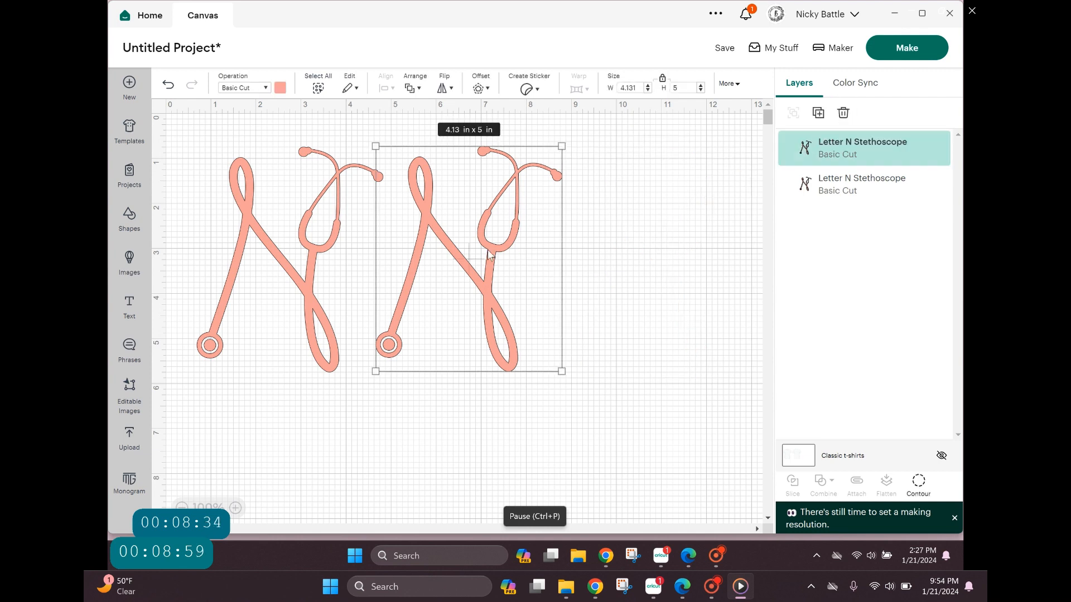
key(Delete)
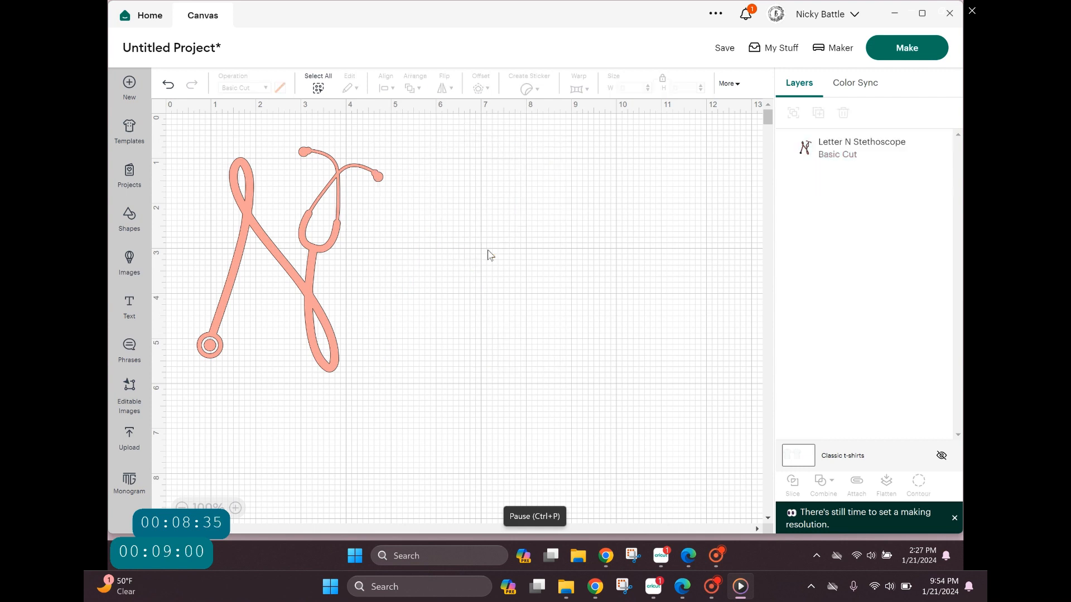
Select the remaining letter N and review the arrange options for layer order and grouping.
click(331, 225)
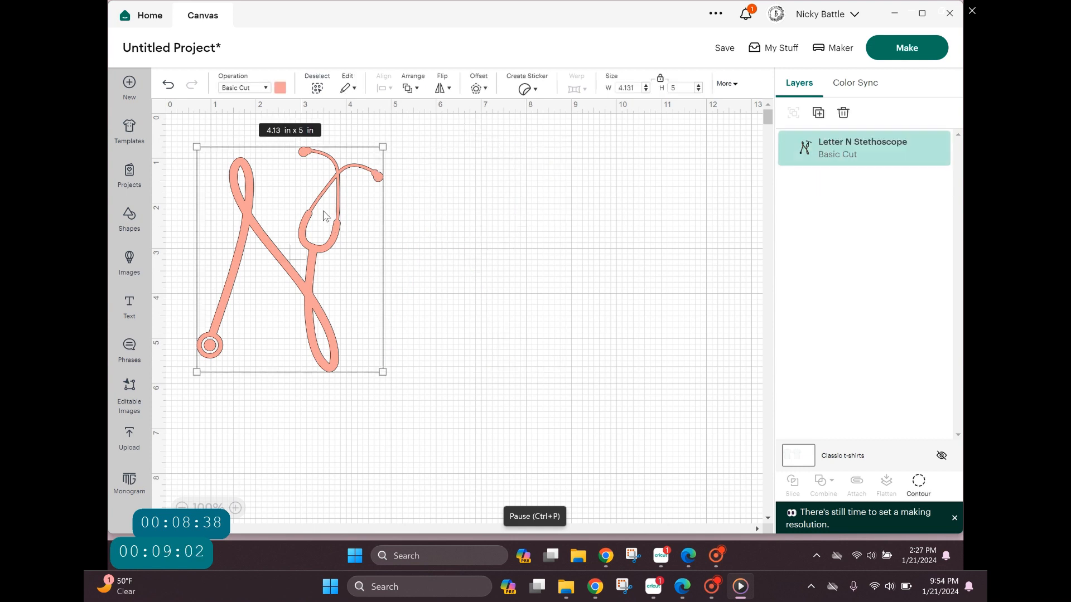
click(417, 90)
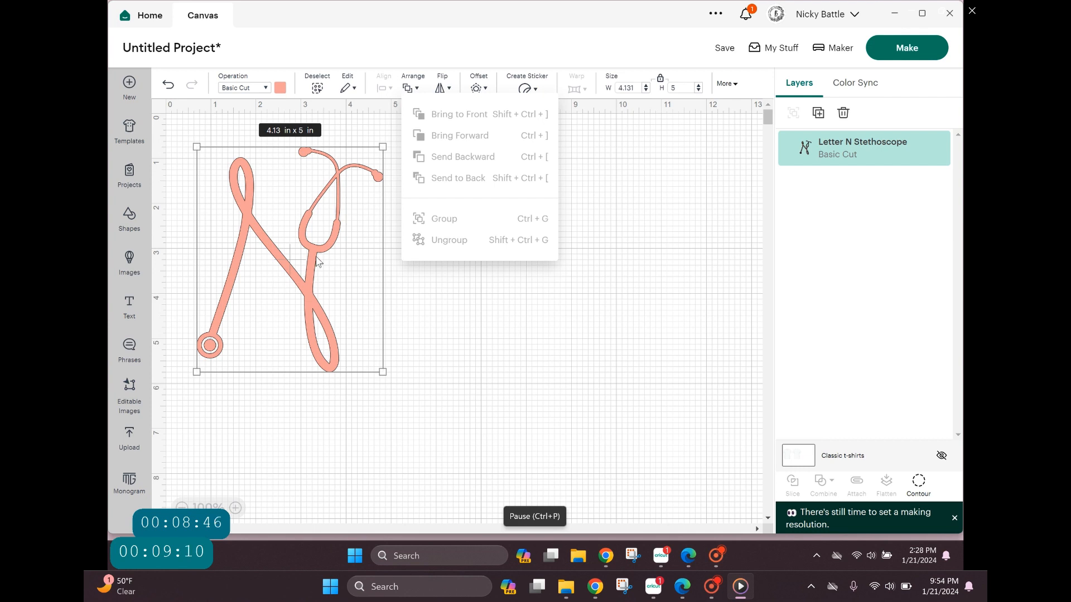
click(510, 367)
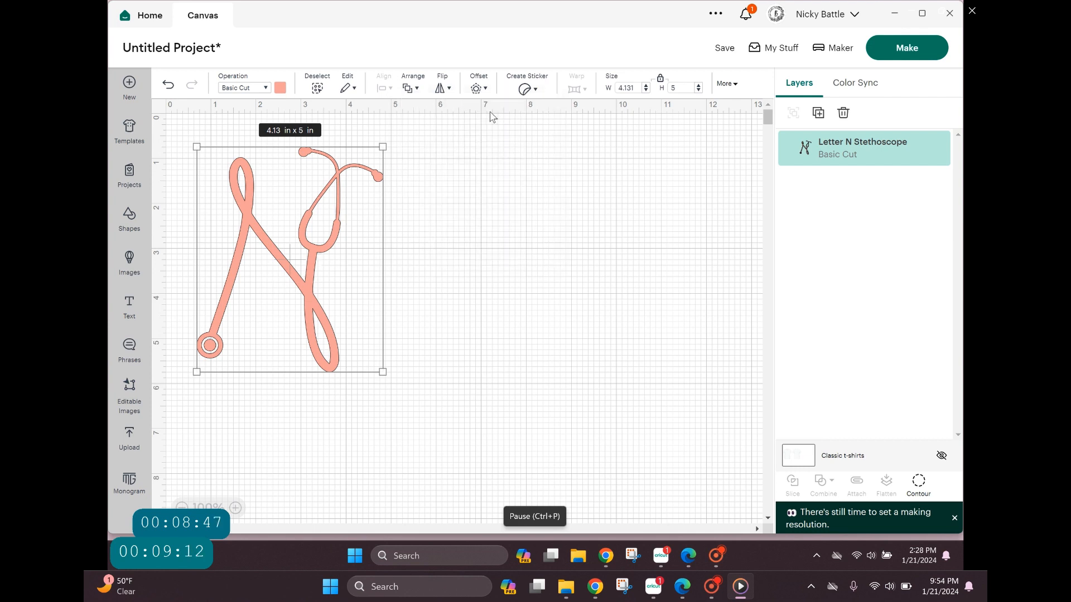
Flip the letter N horizontally and vertically.
click(446, 91)
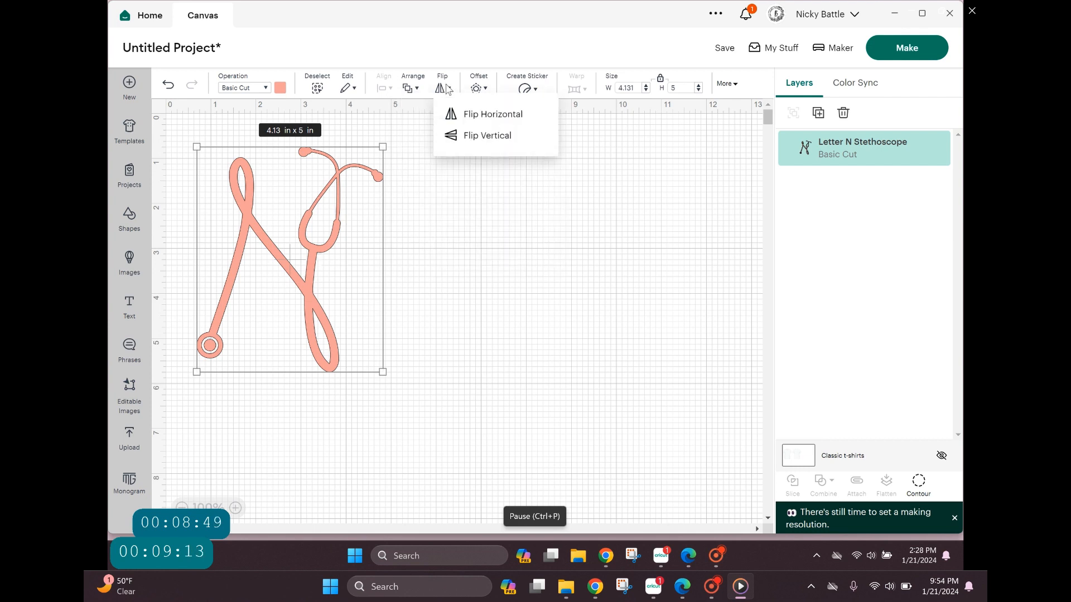
click(458, 113)
click(443, 89)
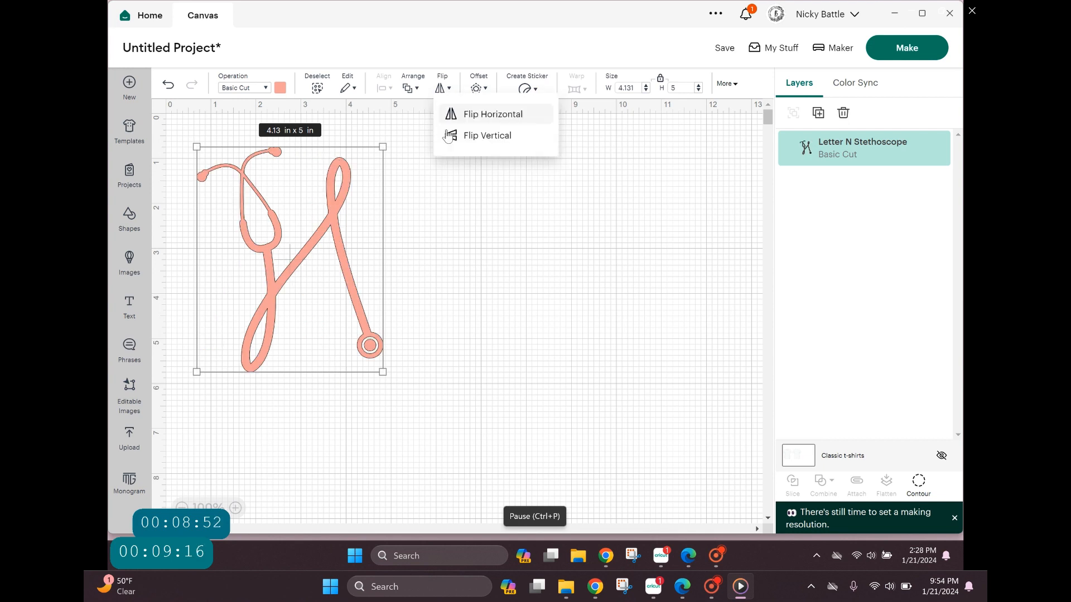
click(452, 138)
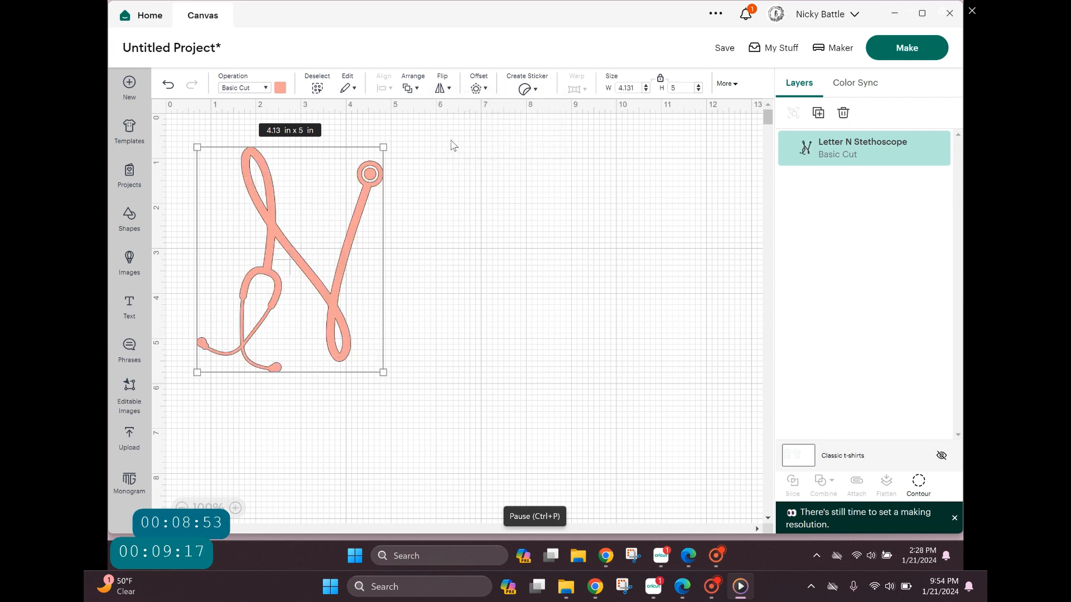
Flip the letter N horizontally and vertically again to restore its original orientation, and deselect it.
click(439, 91)
click(451, 113)
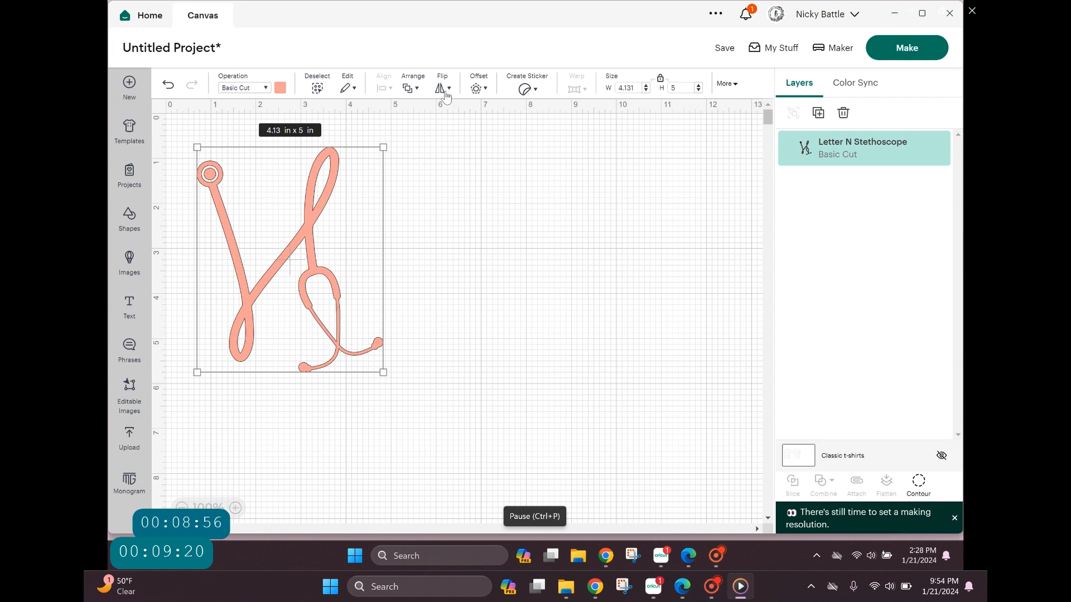
click(445, 91)
click(453, 139)
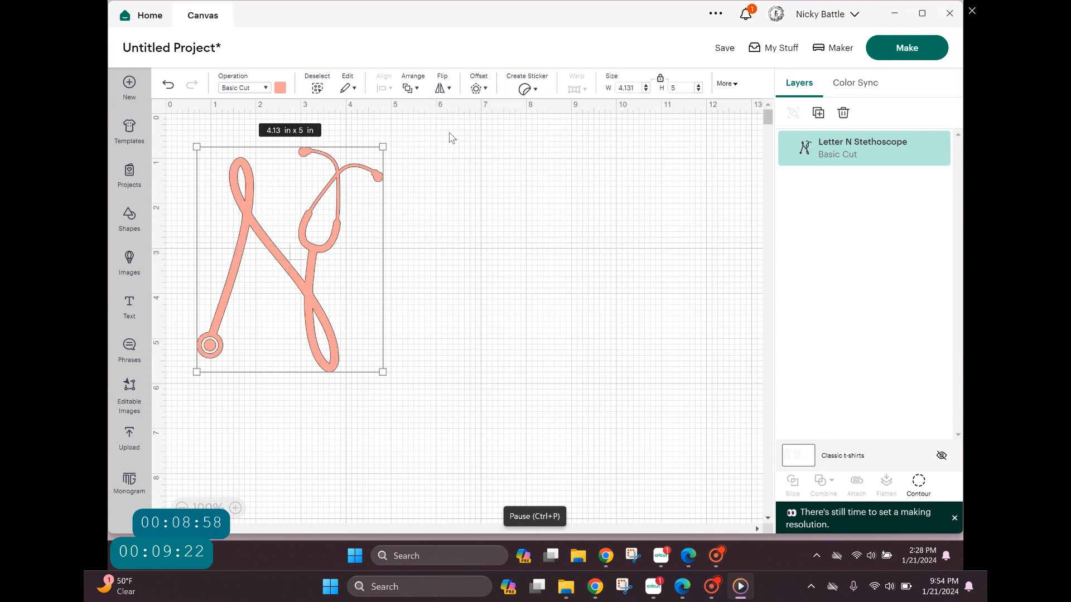
click(473, 149)
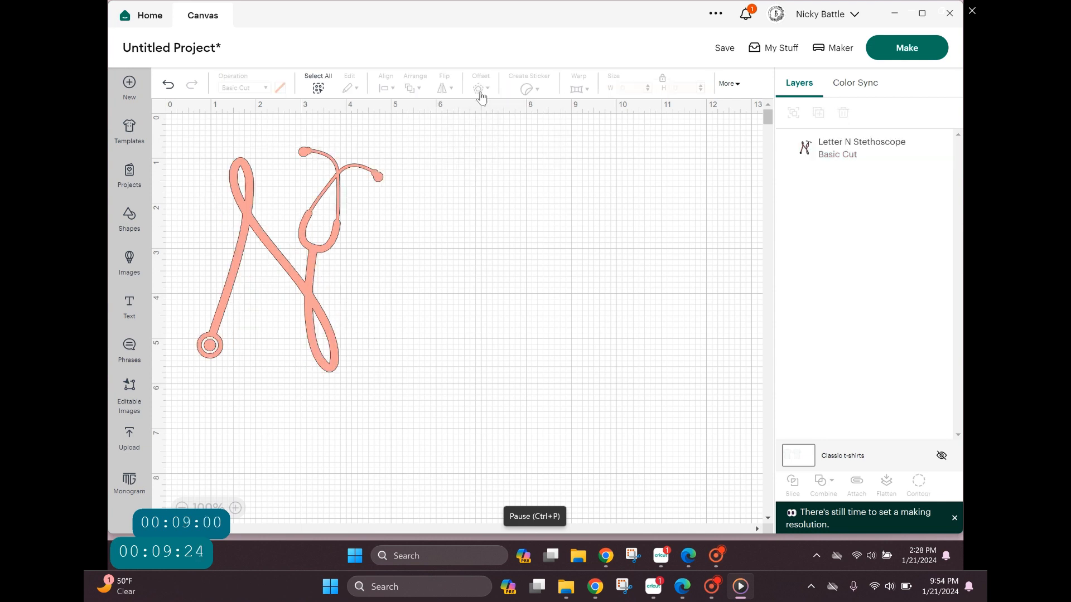
Apply a 0.125 in offset with rounded corners around the letter N.
click(335, 202)
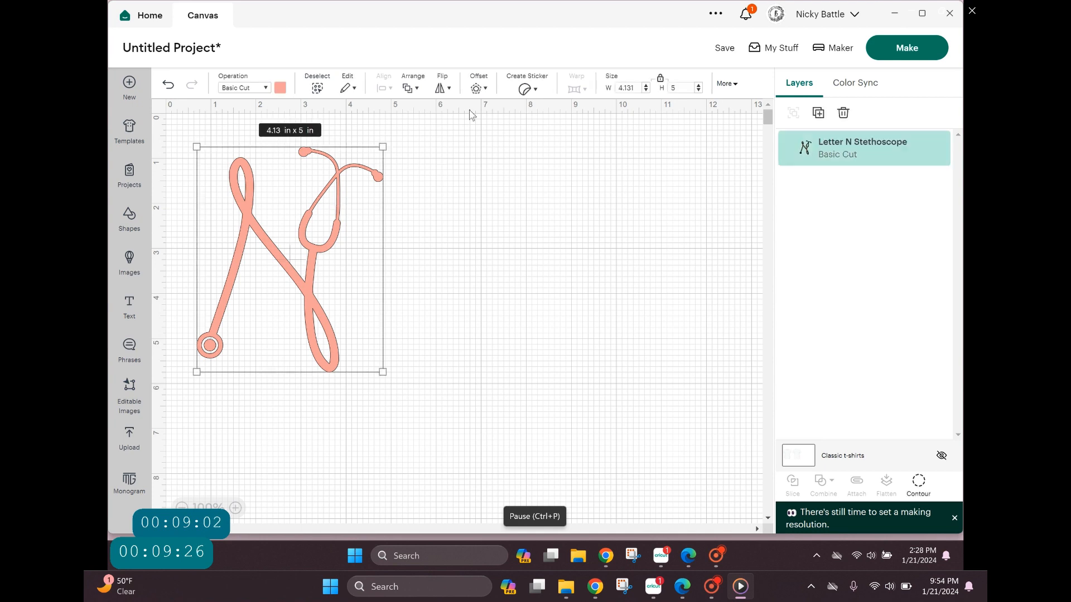
click(476, 91)
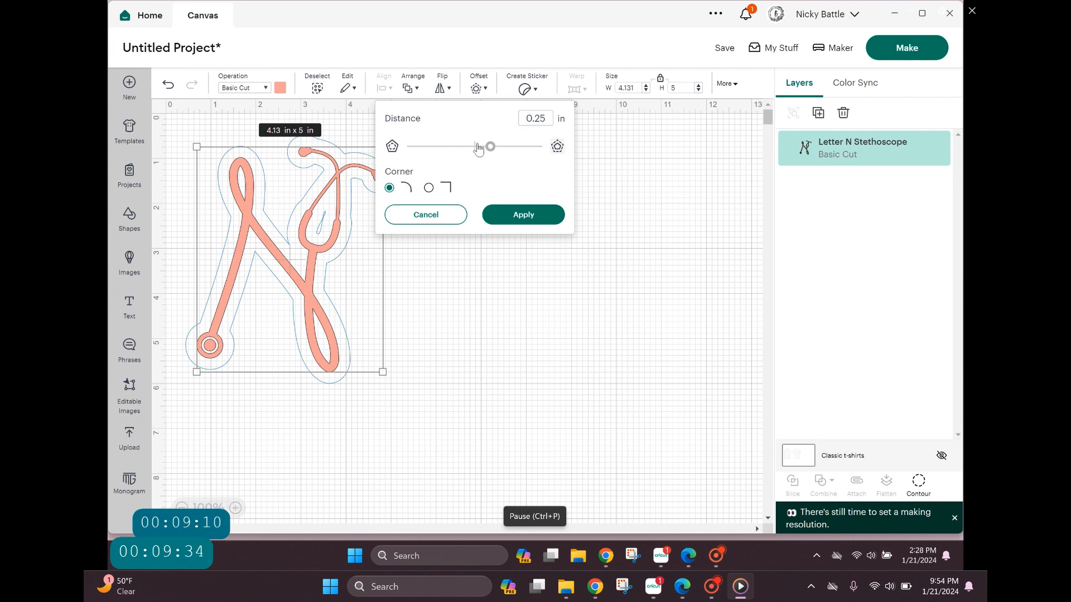
drag(489, 150, 484, 155)
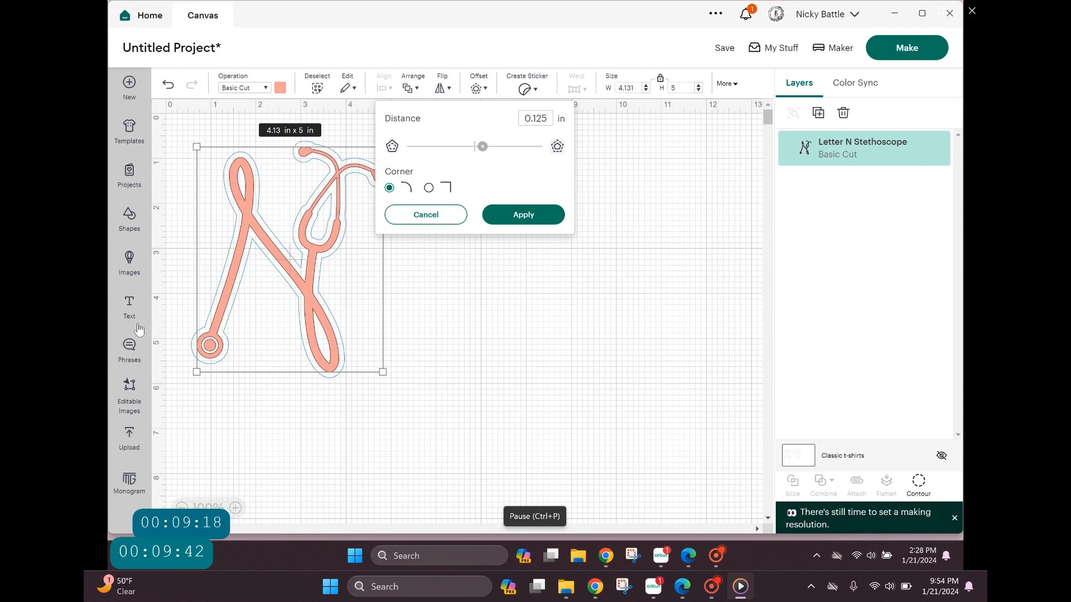
click(539, 219)
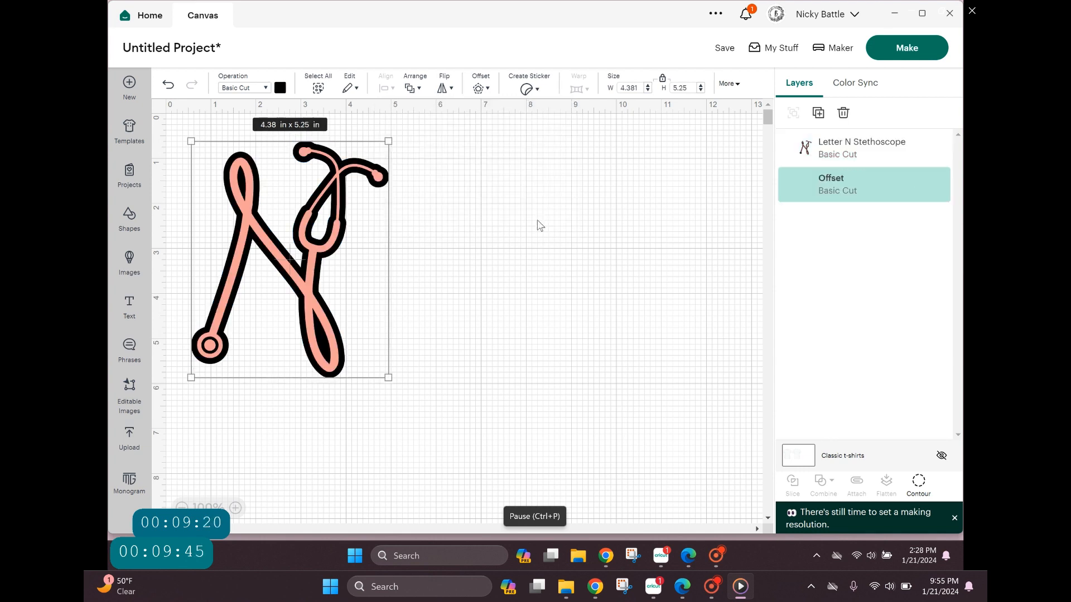
Change the offset layer's material color to white and deselect it.
click(280, 88)
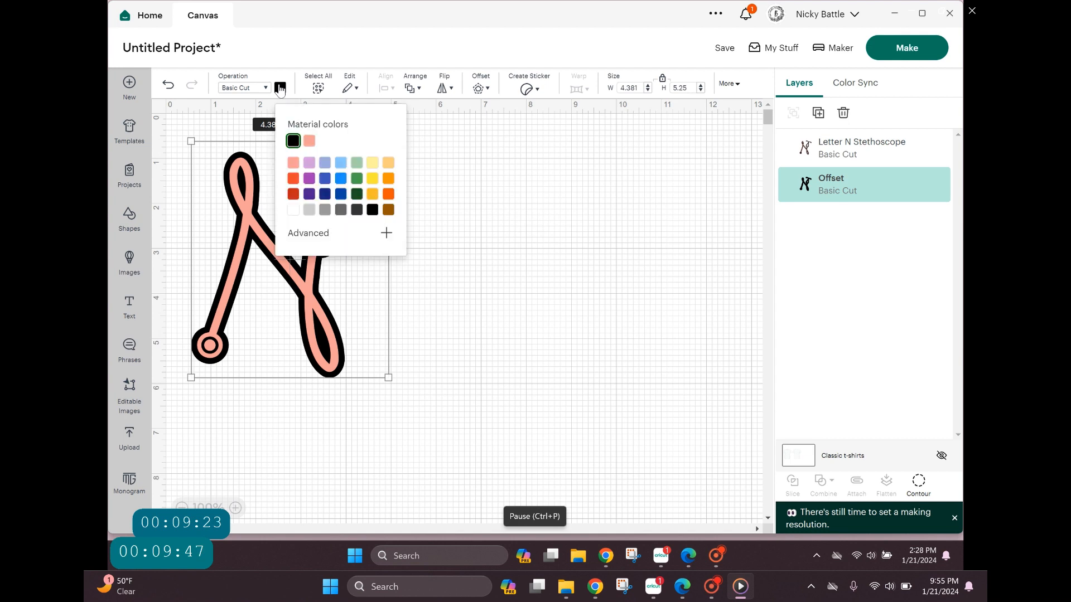
click(292, 210)
click(524, 337)
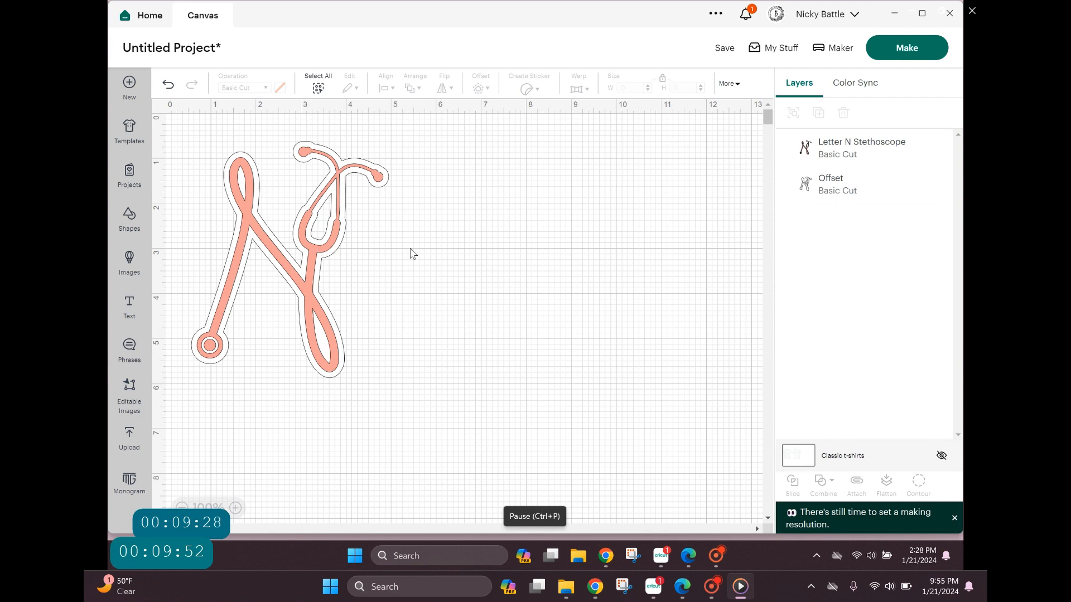
Nudge the letter N slightly within its white offset and scale both together down to about 3.95 by 4.73 in.
mouse_move(322, 251)
mouse_down()
mouse_move(586, 261)
mouse_move(301, 251)
mouse_move(324, 250)
mouse_up()
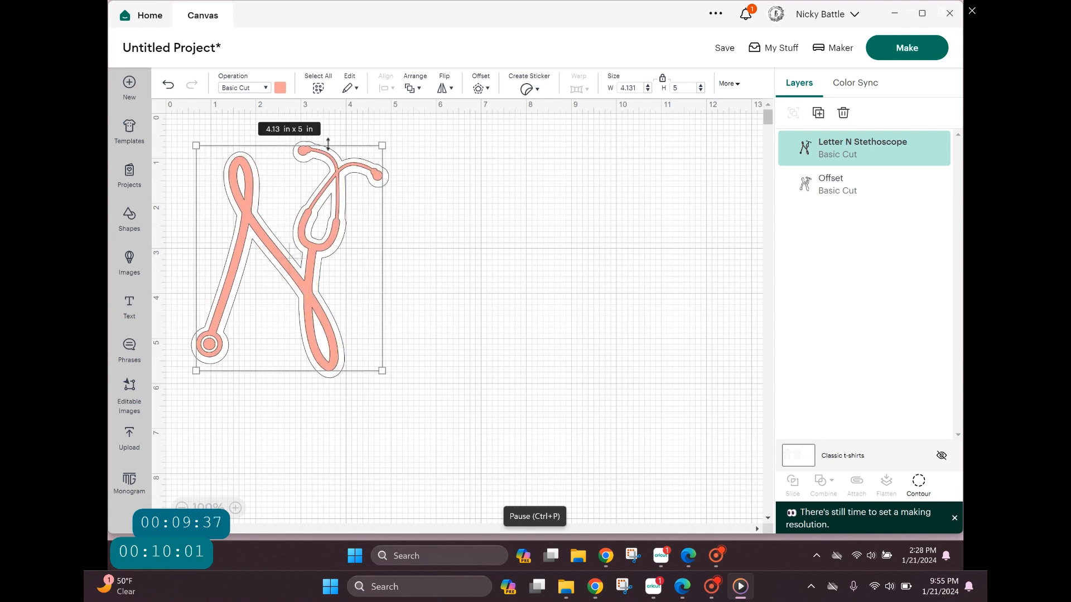
click(450, 370)
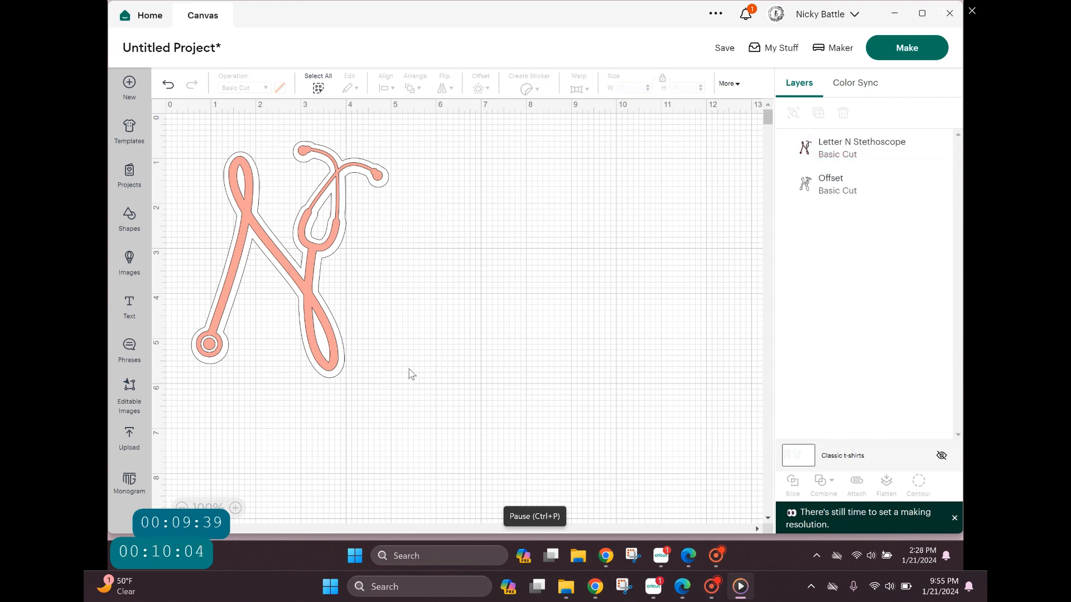
drag(411, 381, 213, 173)
drag(389, 378, 371, 283)
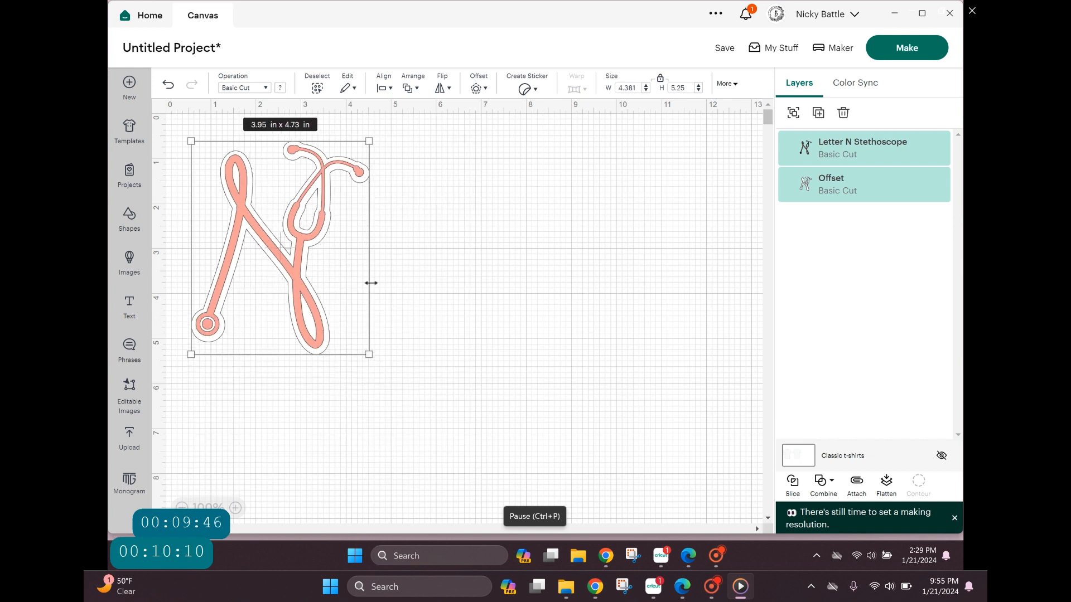
click(471, 311)
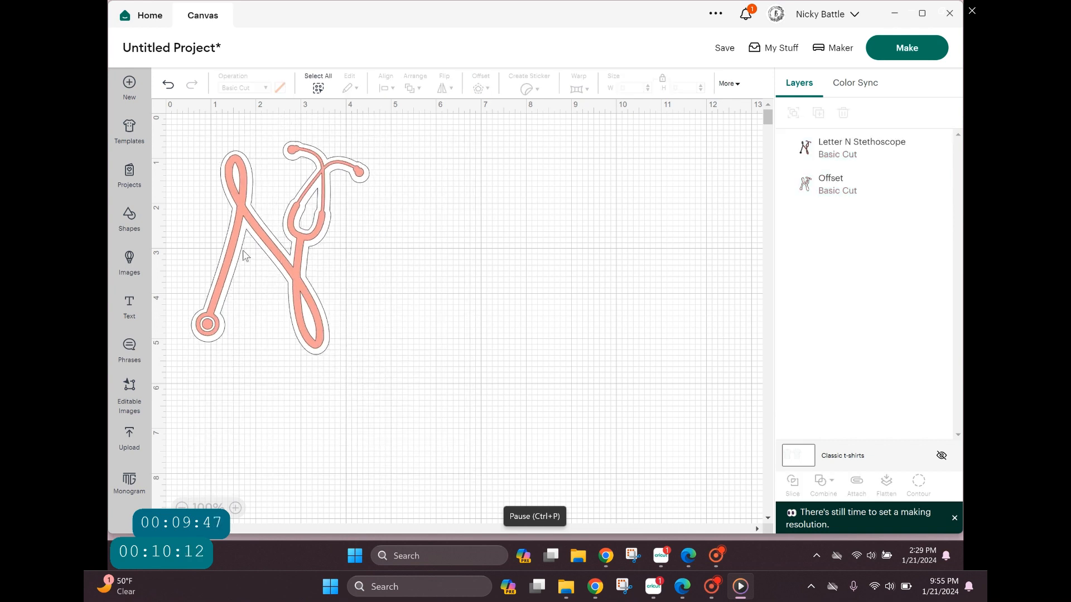
Select the letter N with its offset, unlock the proportions and set the width to 5 in.
click(310, 263)
drag(422, 393, 226, 178)
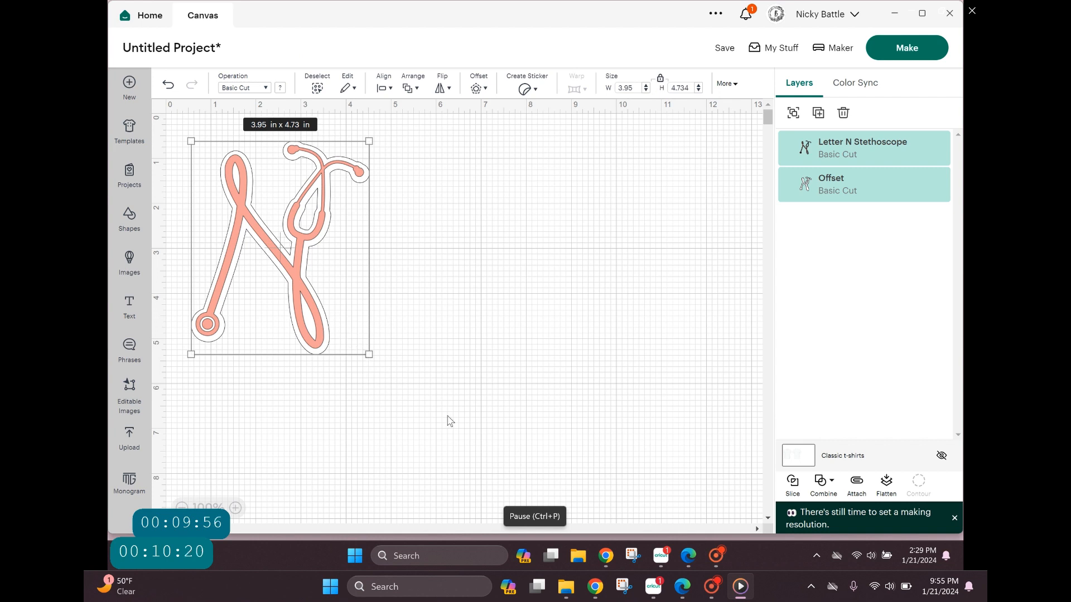
click(660, 82)
click(646, 86)
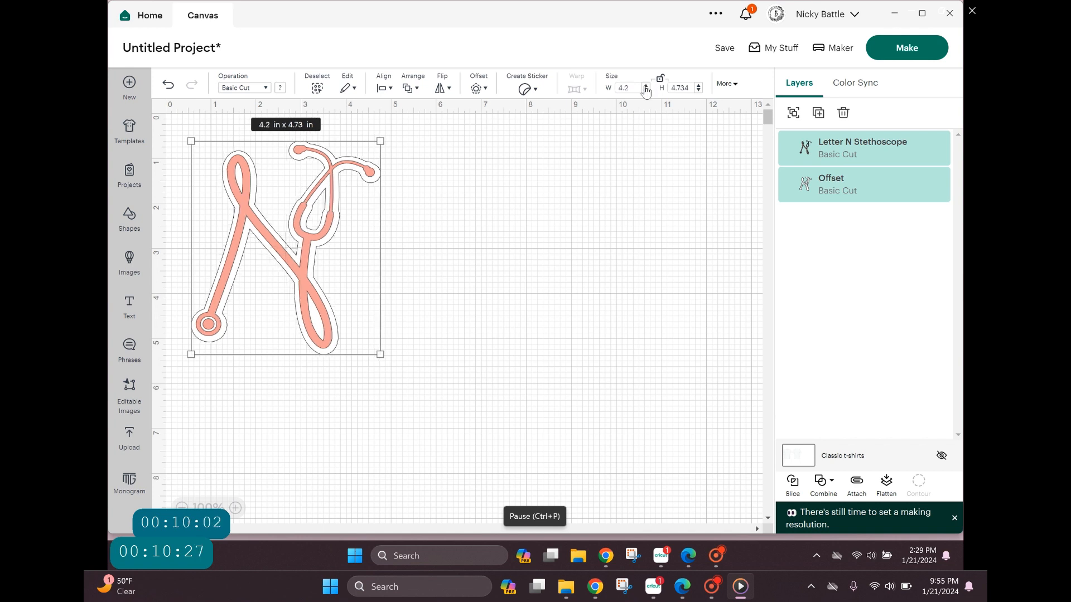
click(646, 86)
click(646, 87)
click(646, 86)
click(646, 86)
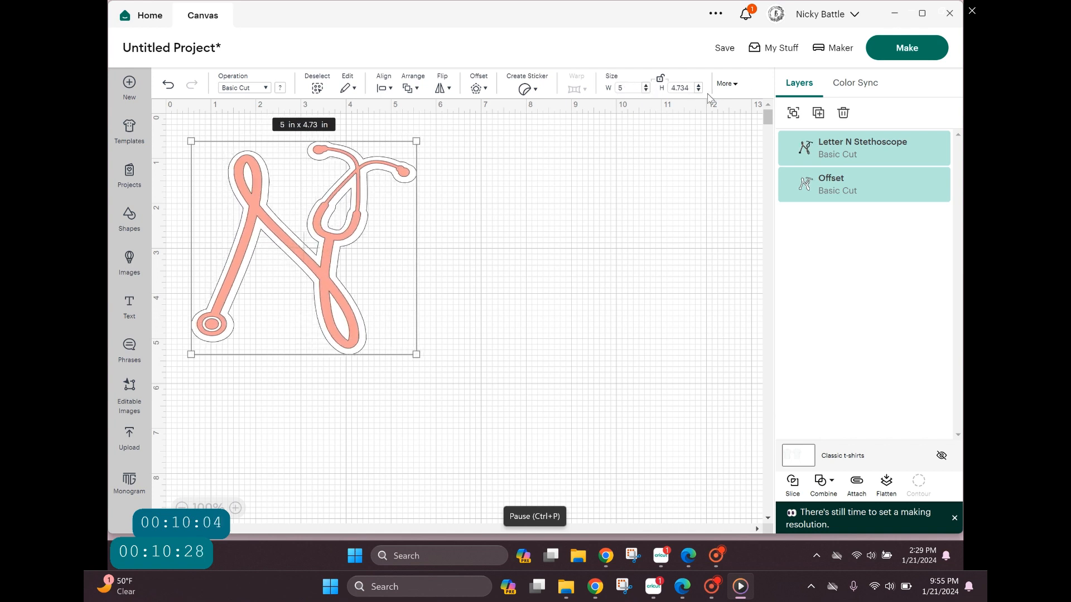
Set the height of the letter N and its offset to 5.6 in.
click(698, 86)
click(698, 86)
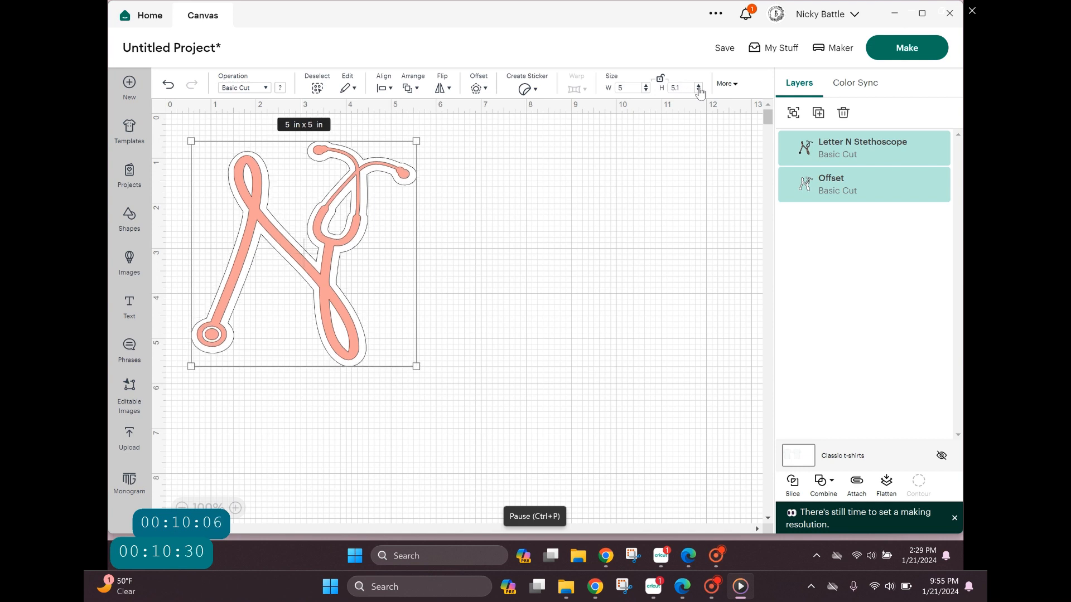
click(699, 87)
click(698, 86)
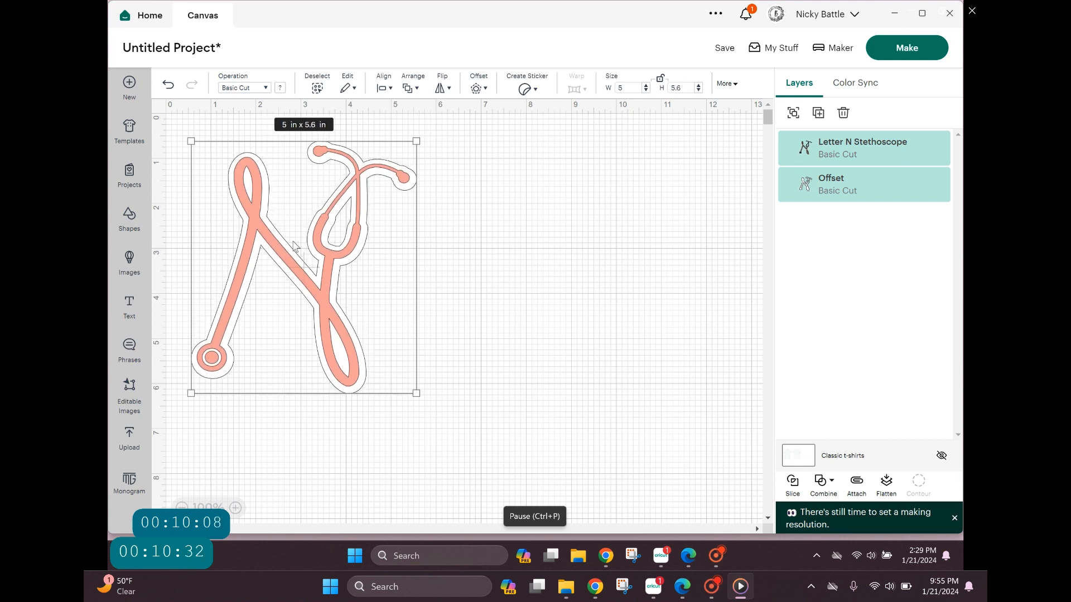
Rotate the letter N and its offset together slightly clockwise in small increments, and deselect them.
click(726, 83)
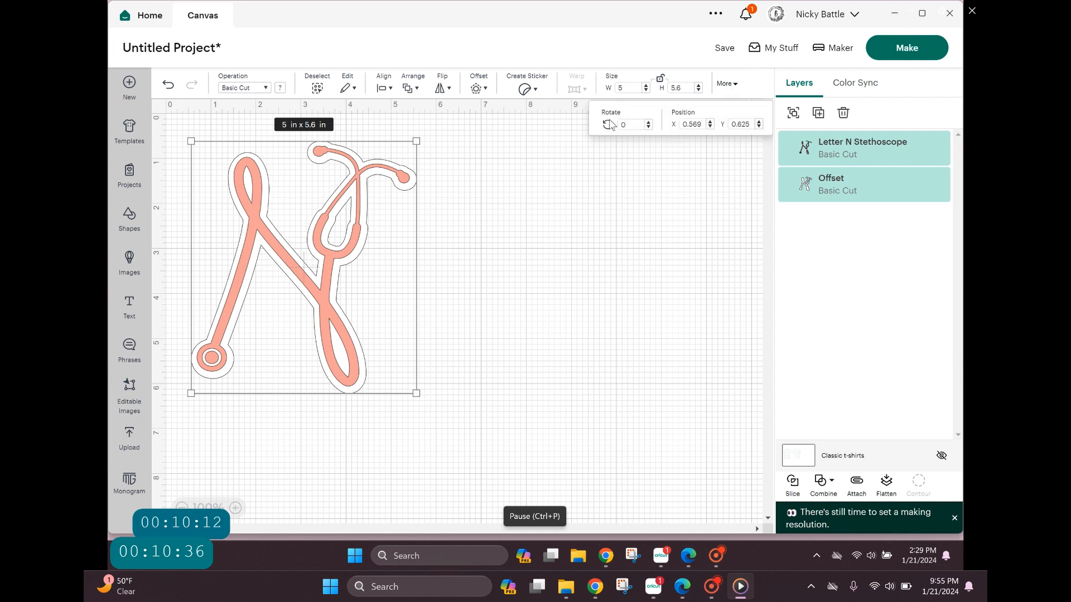
click(648, 122)
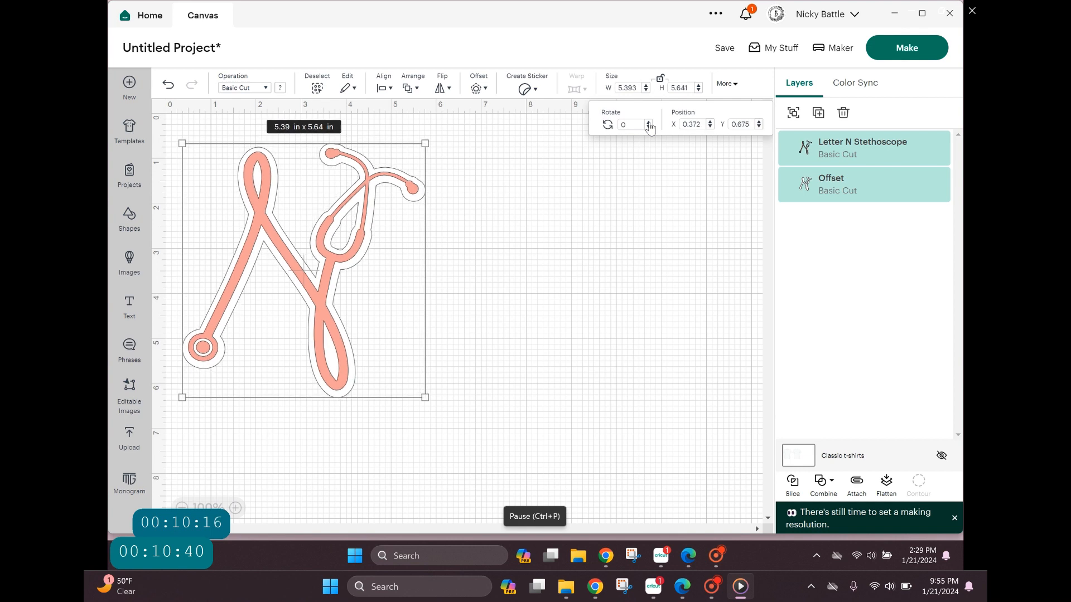
click(649, 127)
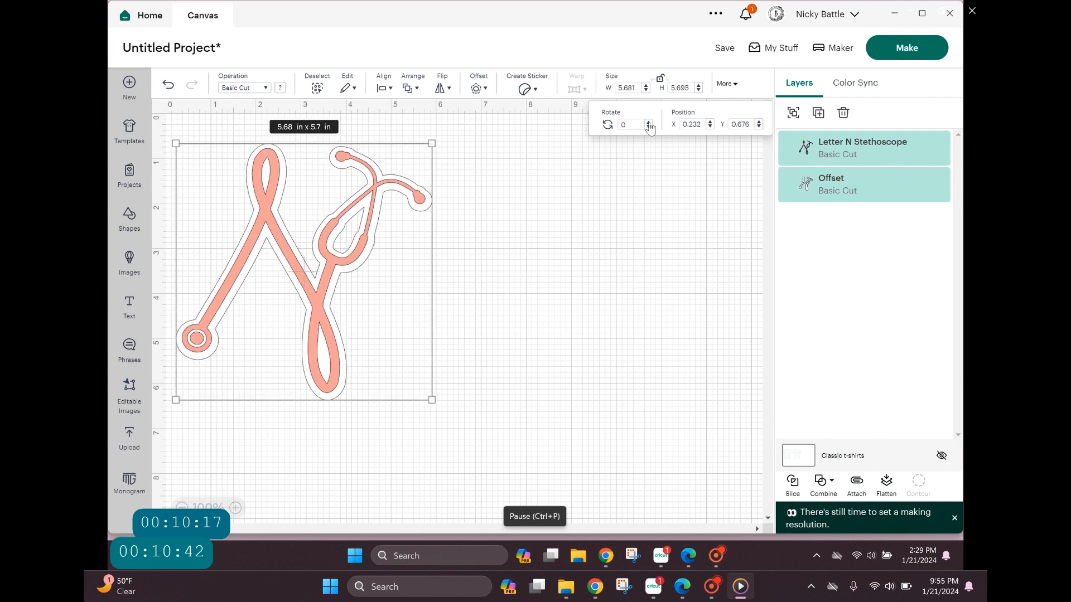
click(612, 212)
Scale the letter N and its offset together to about 5.69 by 5.7 in and deselect them.
drag(479, 348, 403, 279)
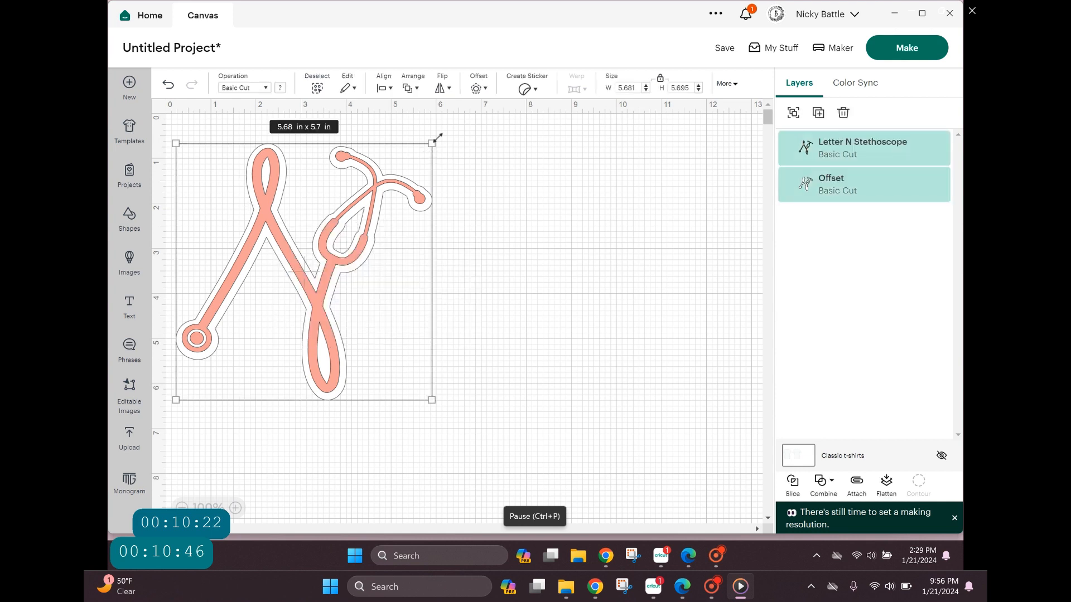
mouse_move(442, 141)
mouse_down()
mouse_move(447, 174)
mouse_move(440, 134)
mouse_move(443, 143)
mouse_up()
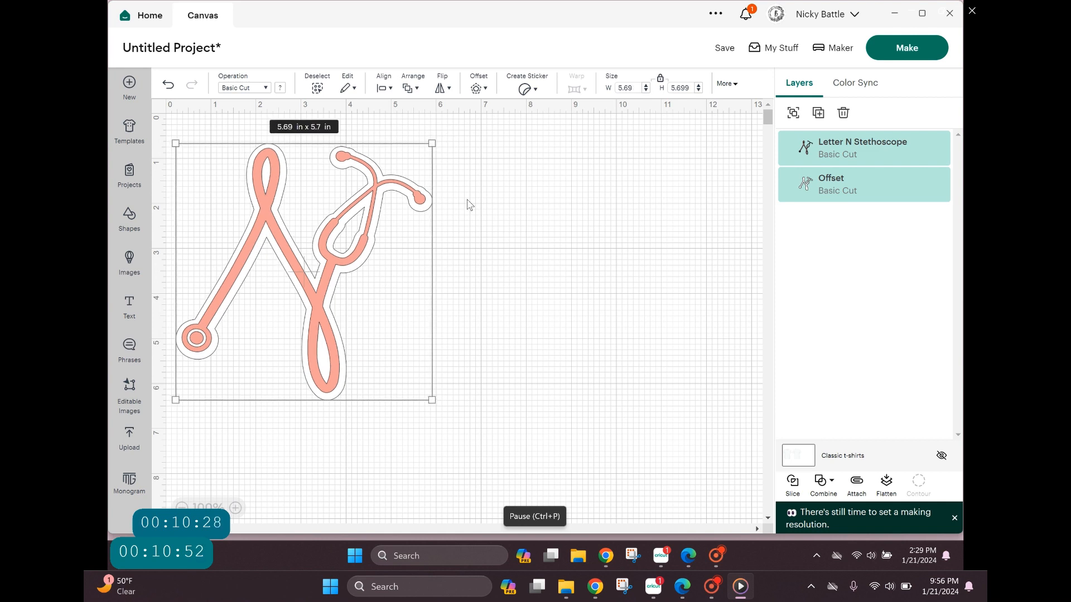
click(469, 205)
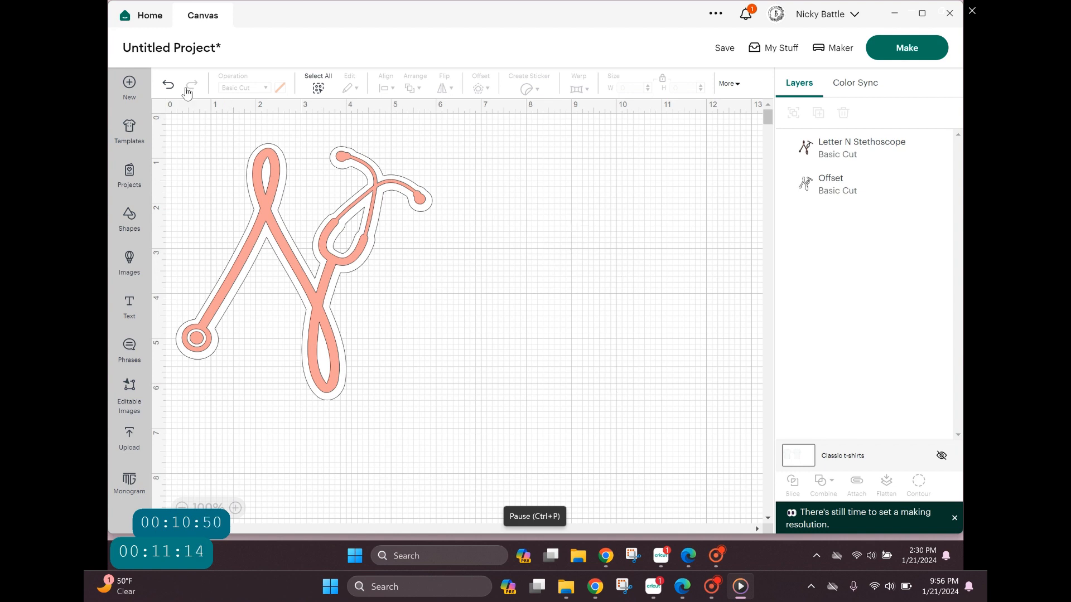
Hide the canvas grid lines and show them again.
click(159, 107)
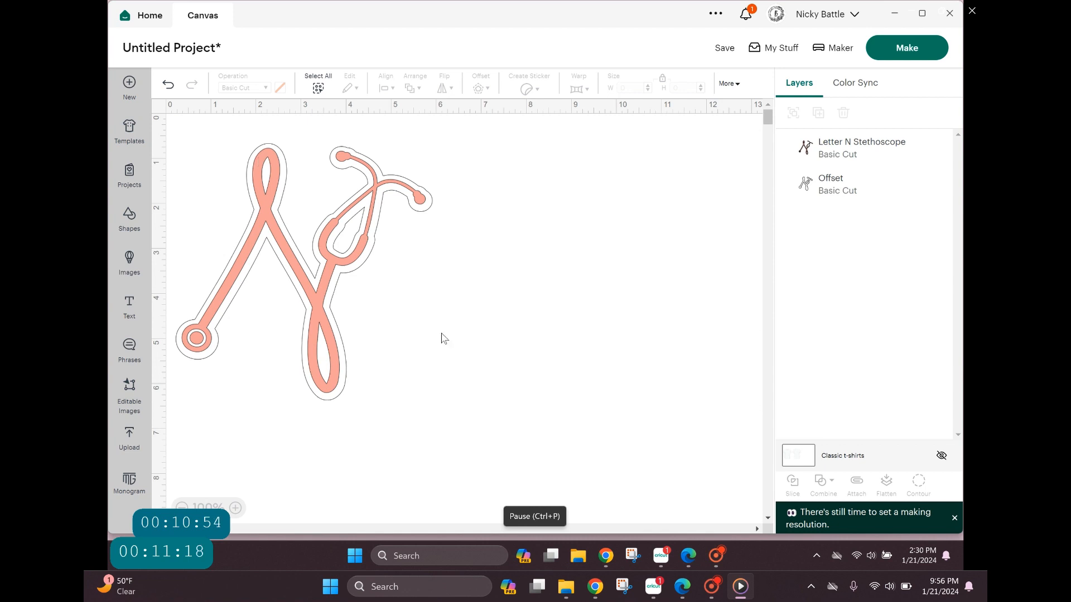
click(159, 109)
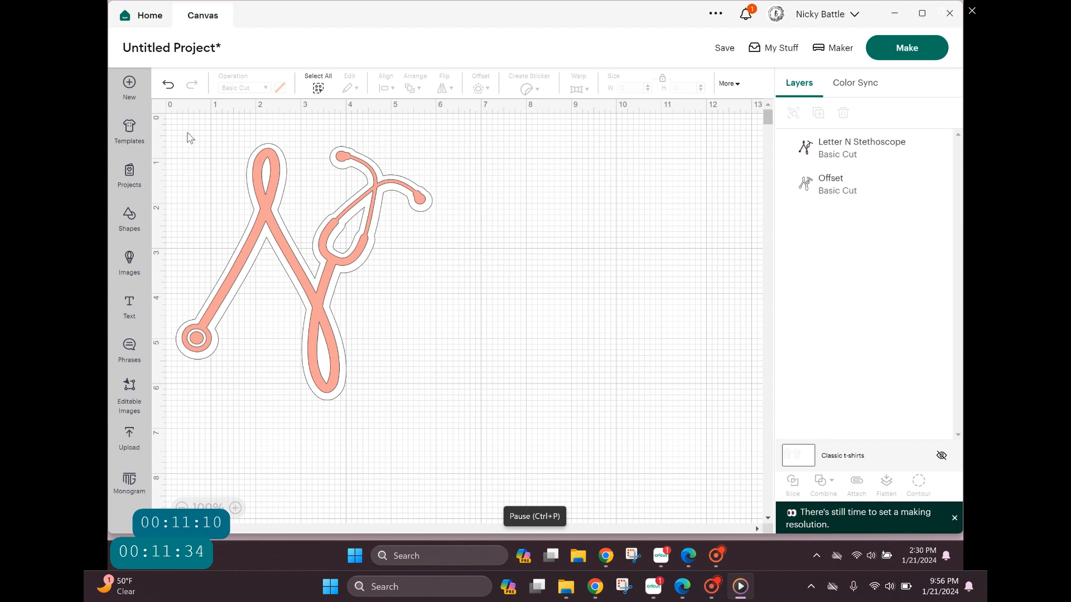
Add a text object reading "nurse" below the letter N and open its font choices.
click(130, 304)
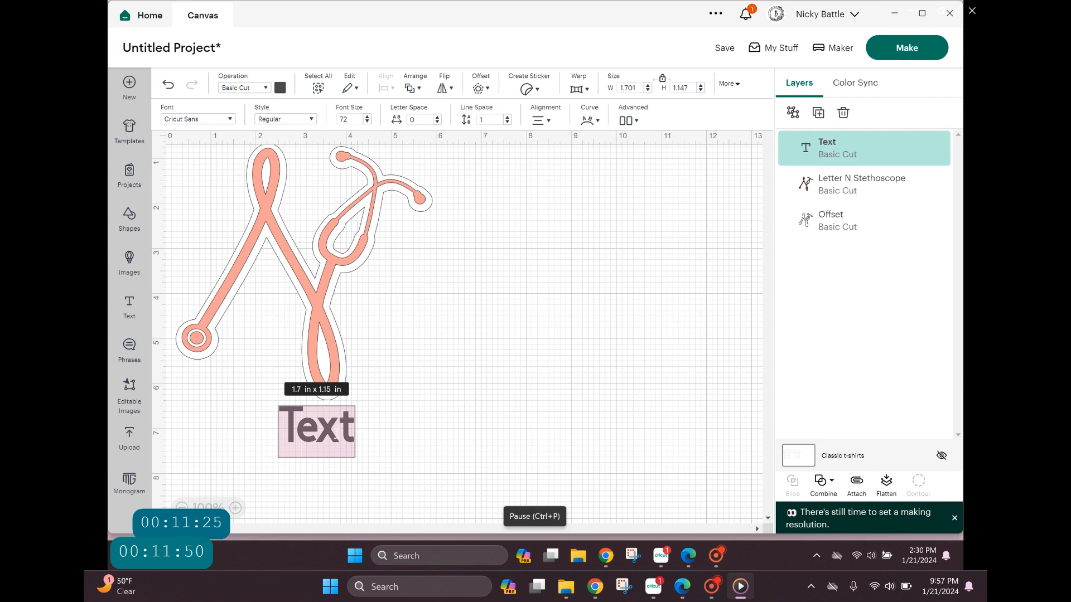
text(nurse)
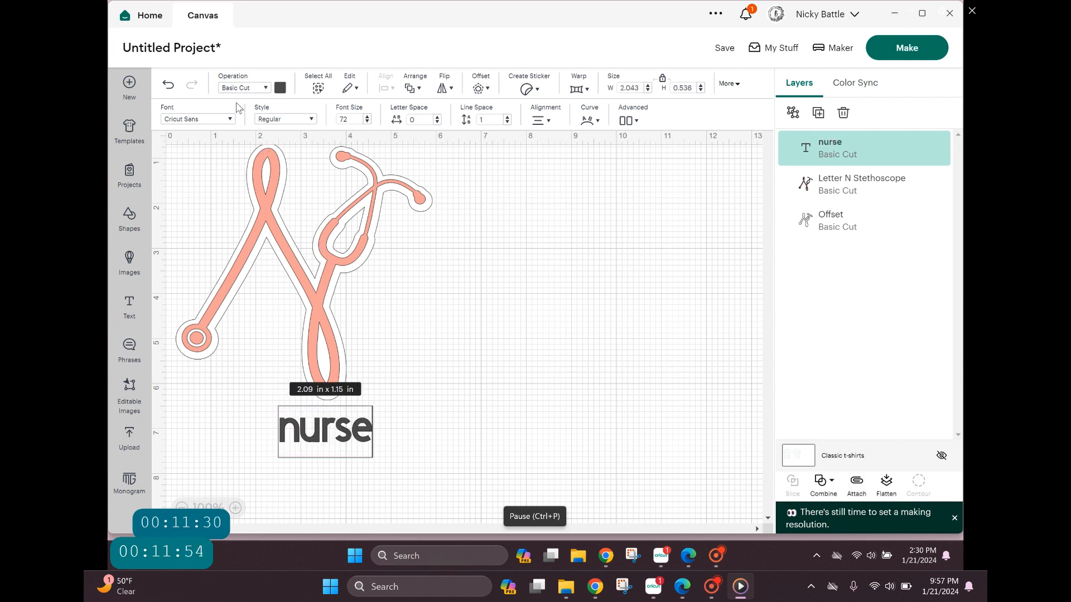
click(229, 120)
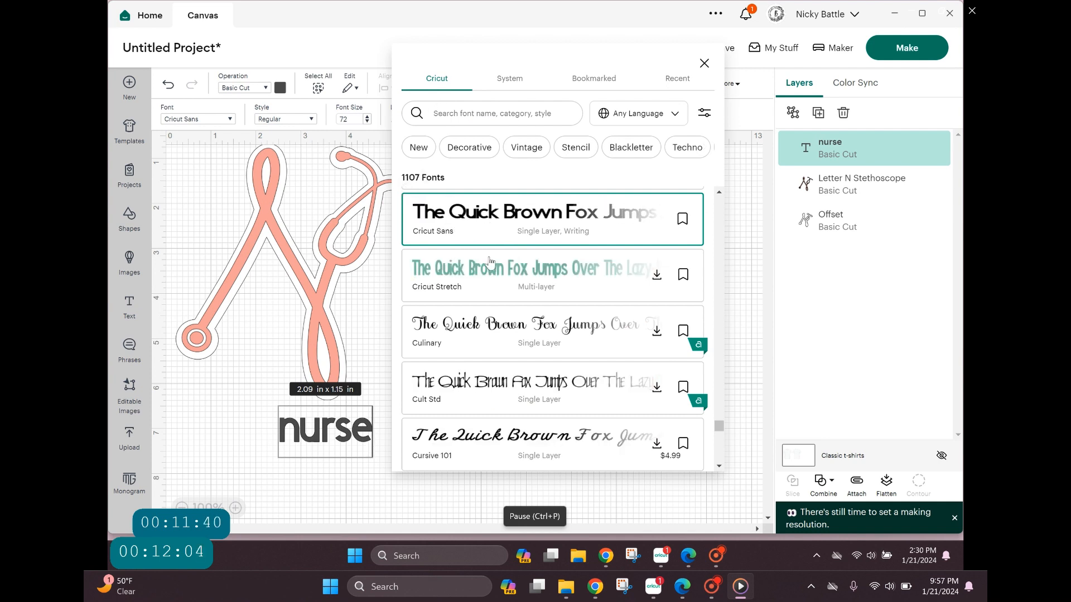
Browse the Cricut fonts to examine the available lettering styles for the text.
scroll(491, 307, down, 5)
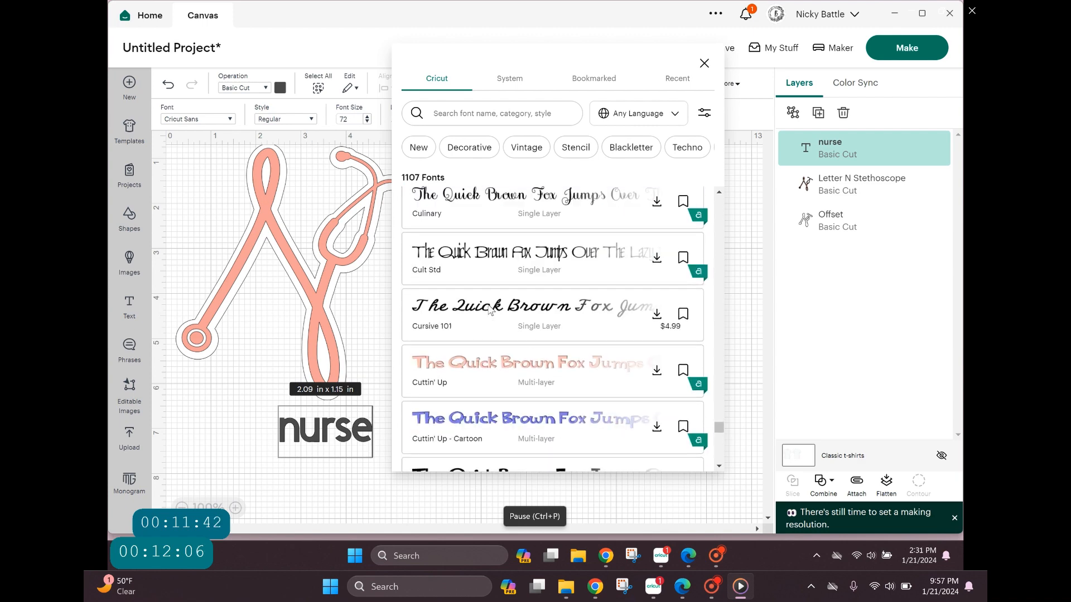
scroll(489, 314, down, 10)
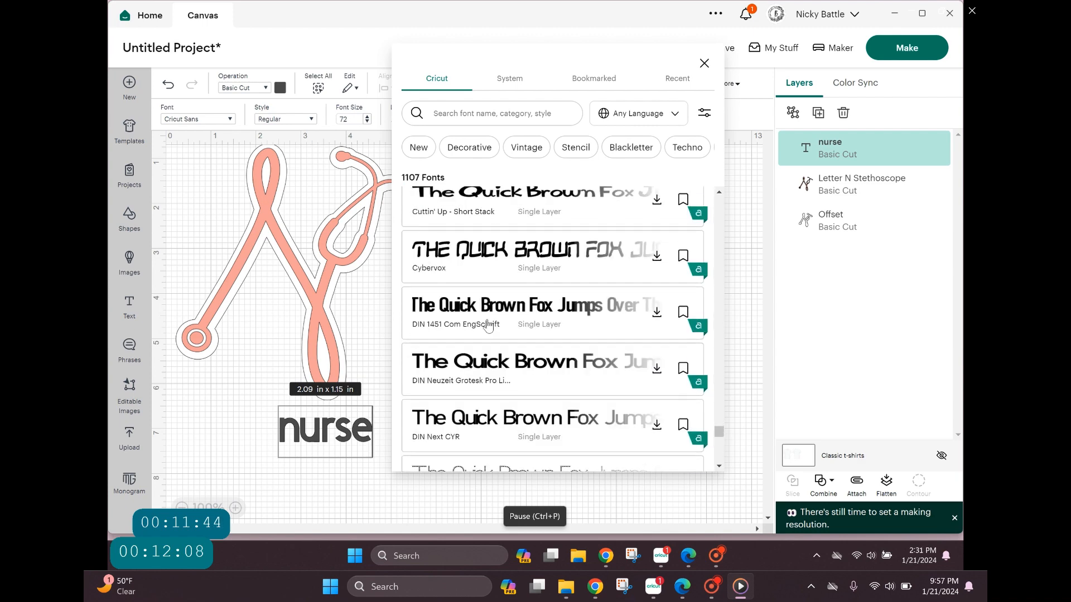
scroll(489, 326, down, 8)
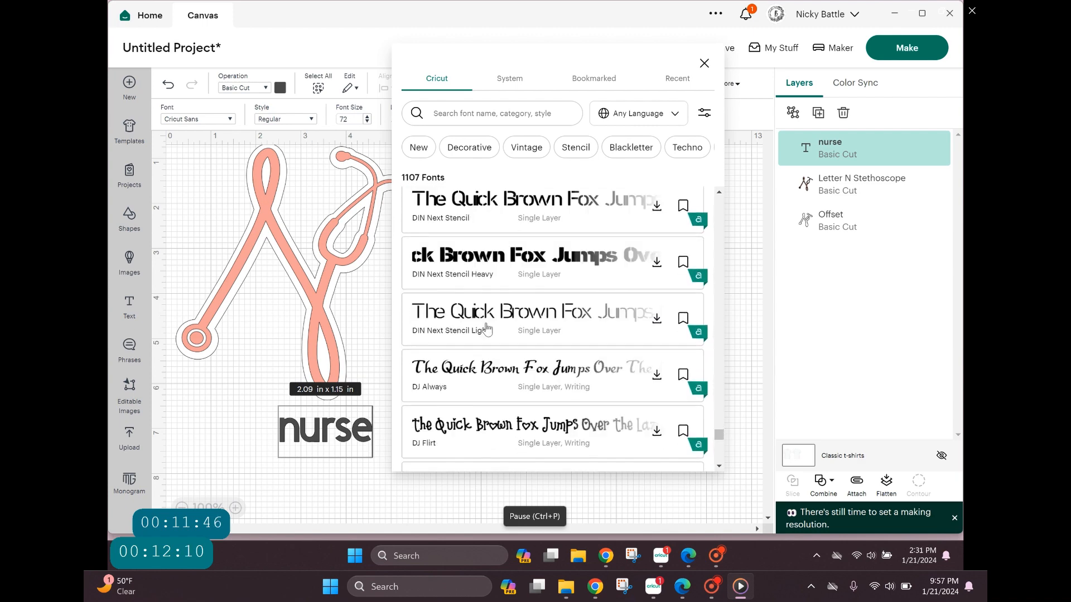
scroll(487, 330, down, 2)
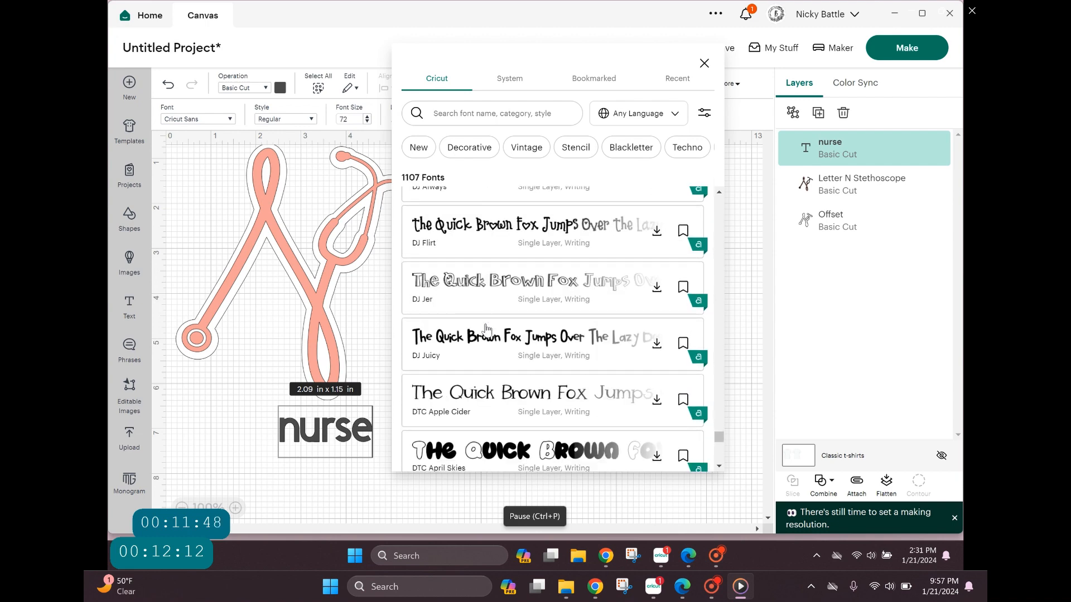
scroll(486, 332, down, 2)
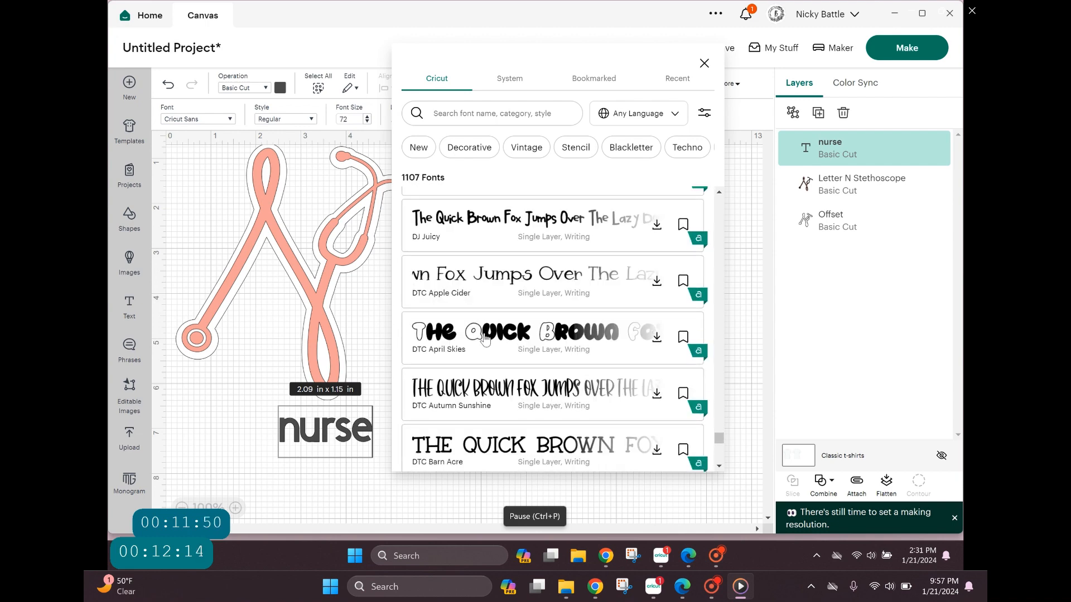
scroll(485, 341, down, 2)
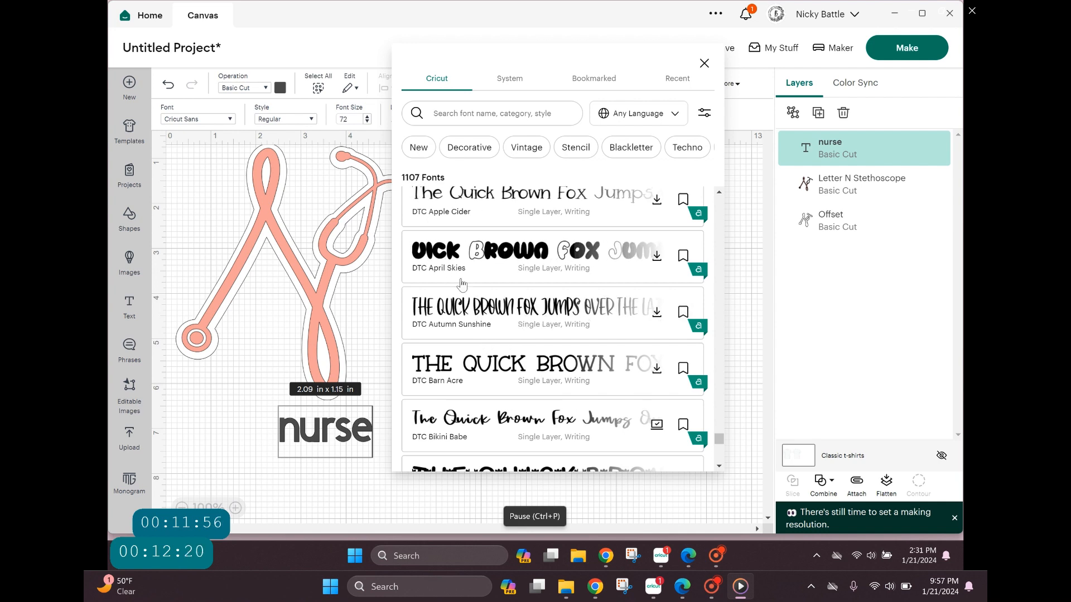
scroll(463, 290, up, 10)
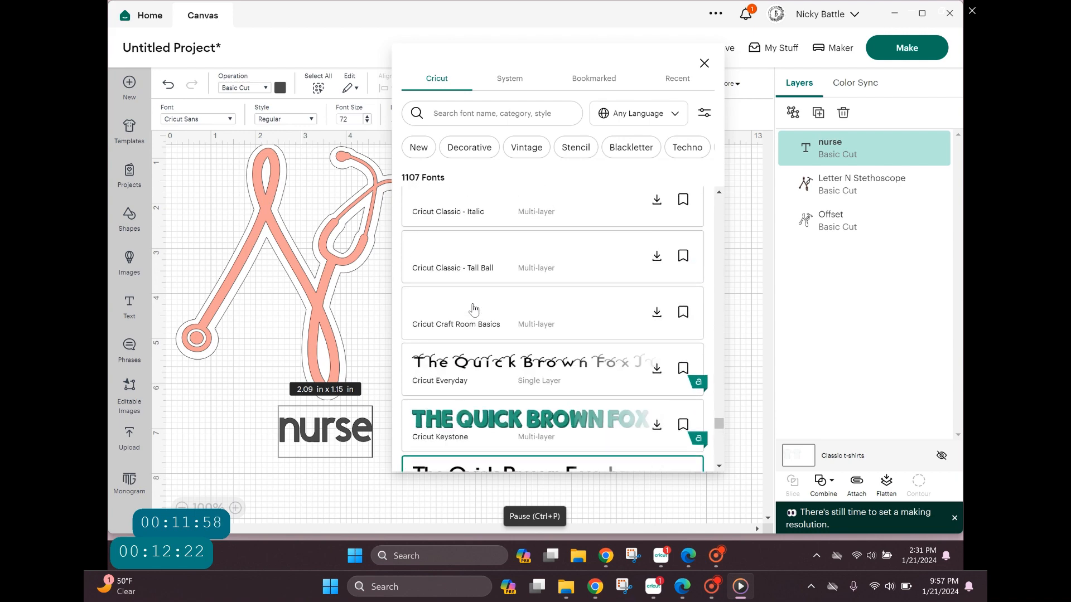
scroll(473, 310, up, 3)
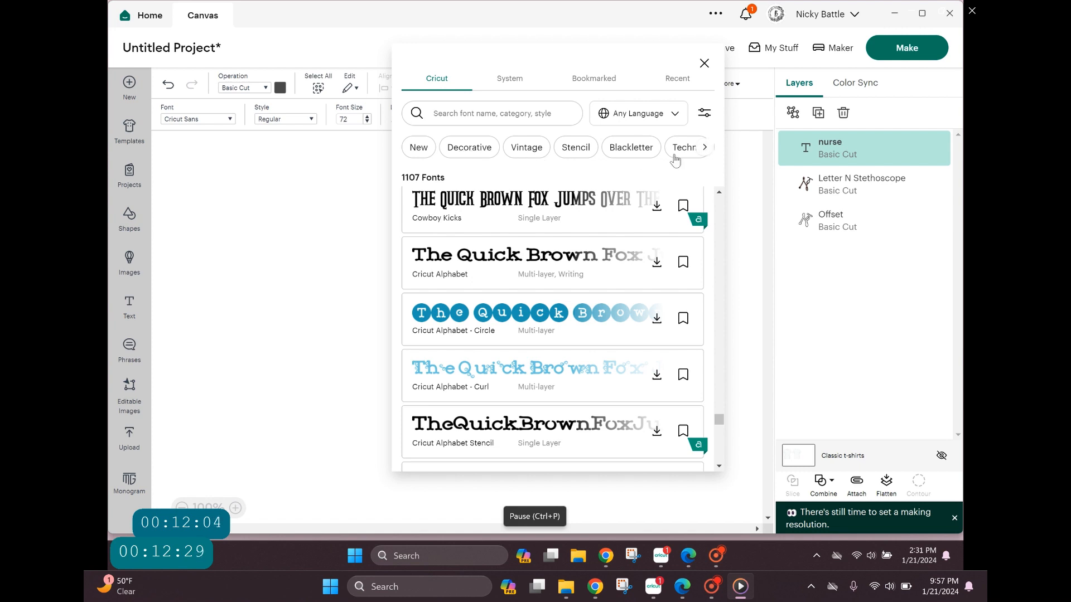
Look through the font categories and filter the fonts to Playful.
click(704, 147)
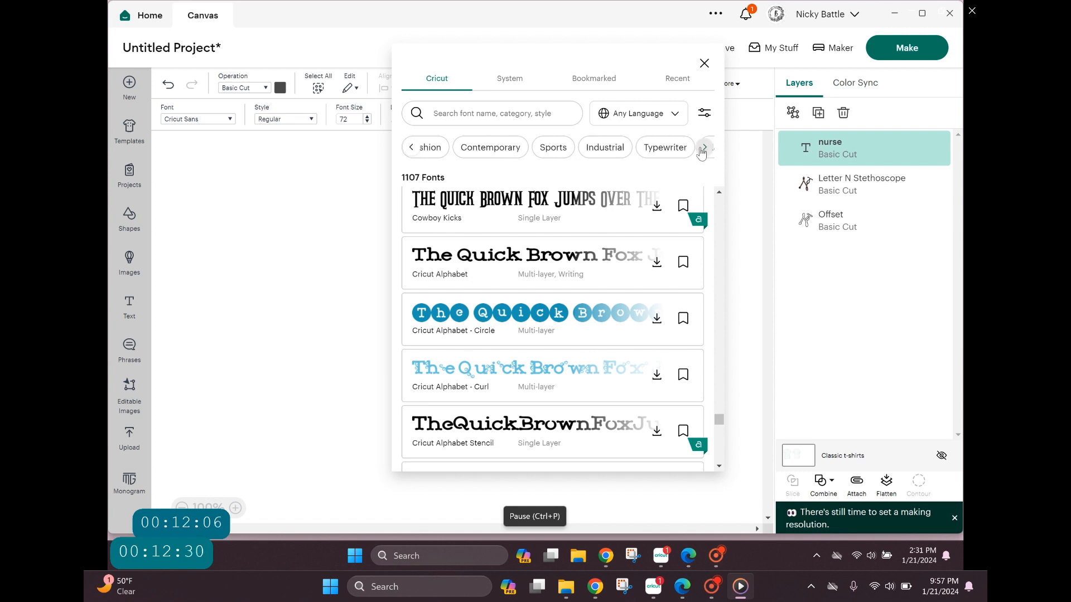
click(704, 148)
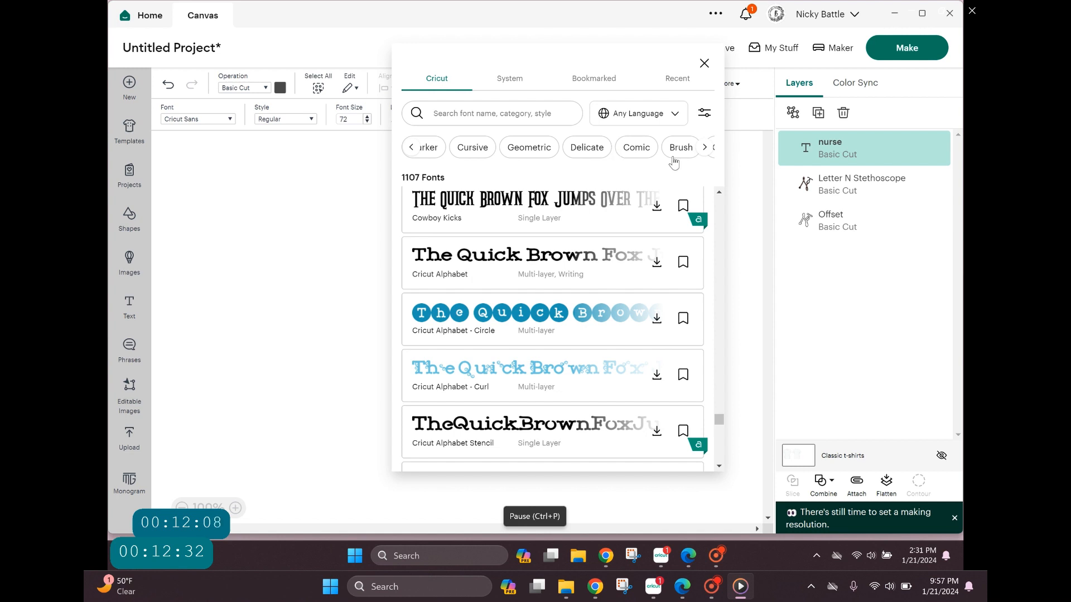
click(702, 148)
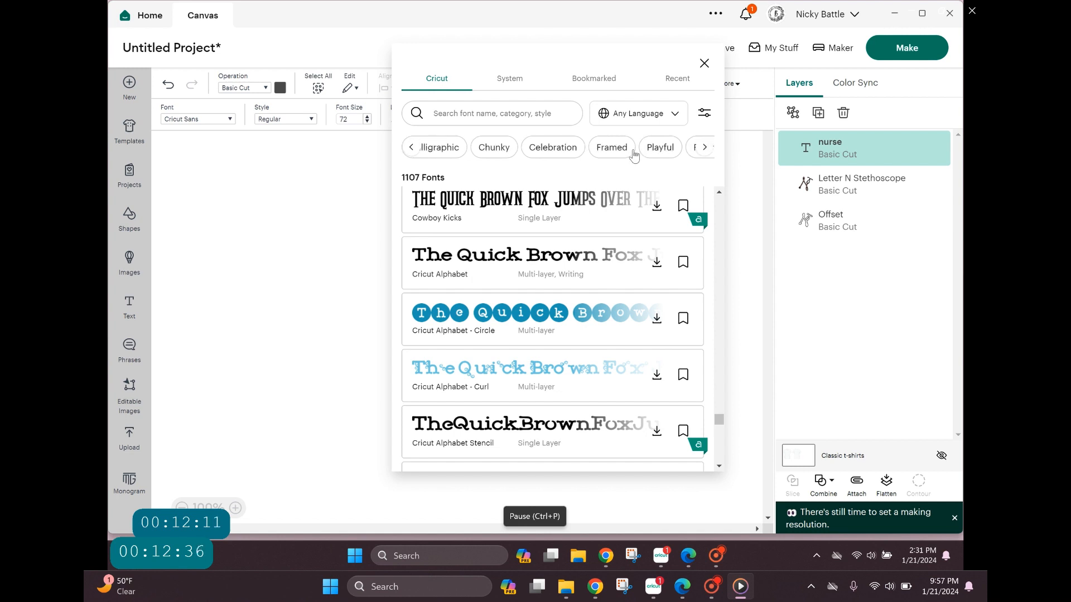
click(669, 152)
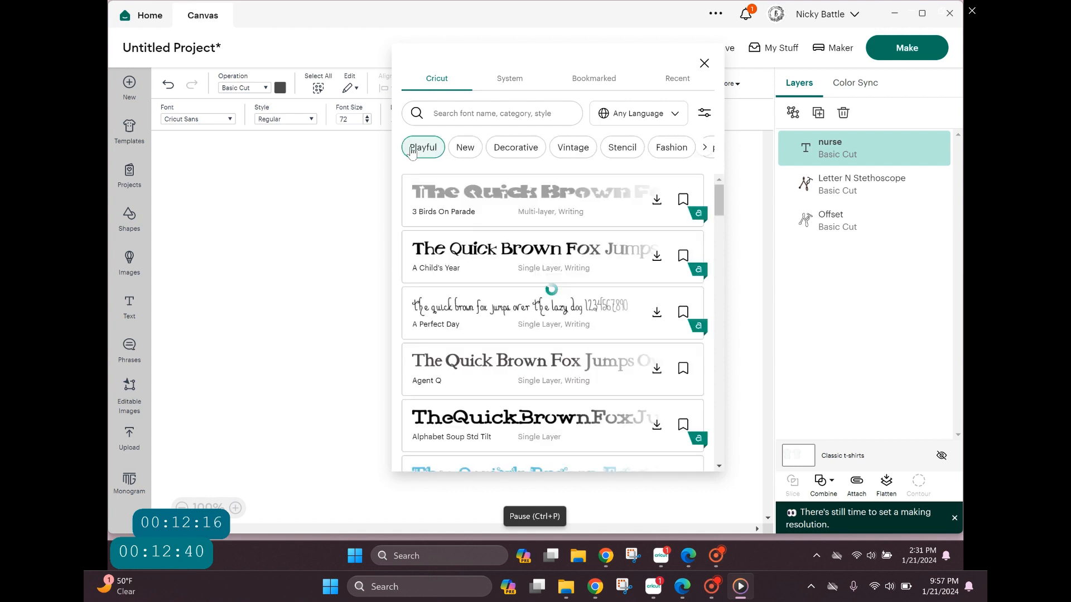
Apply the BFC Dahlia Garden font to the text "nurse" and close the font choices.
scroll(574, 341, down, 5)
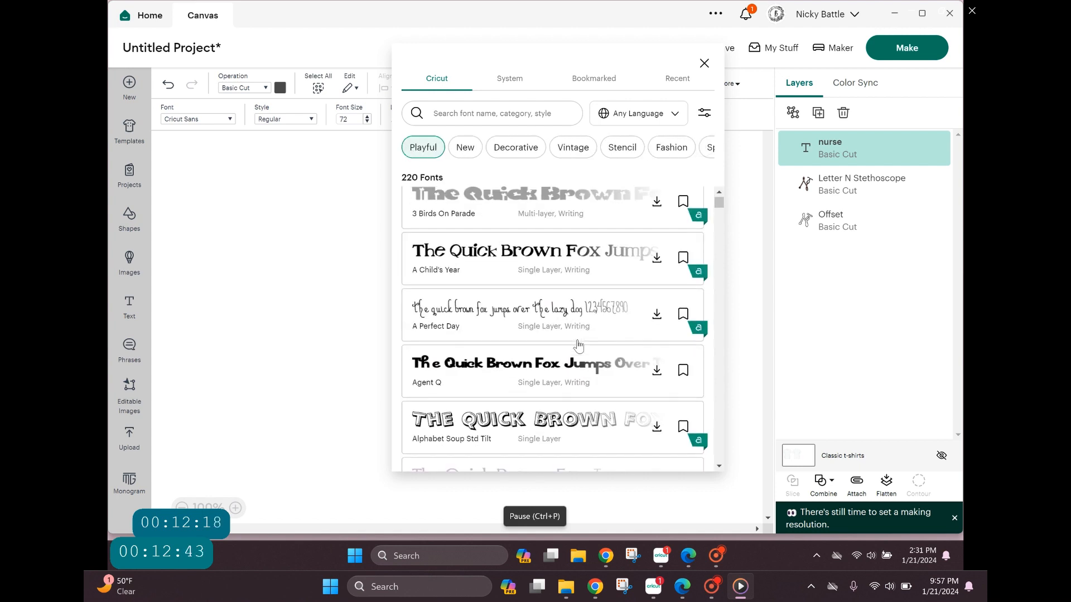
scroll(579, 346, down, 5)
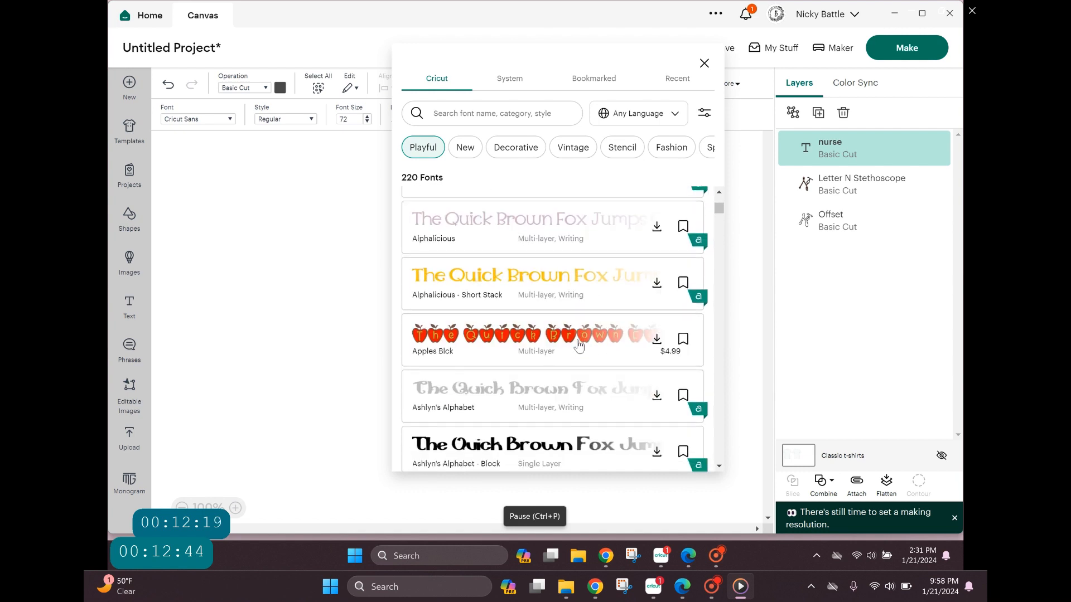
scroll(579, 345, down, 4)
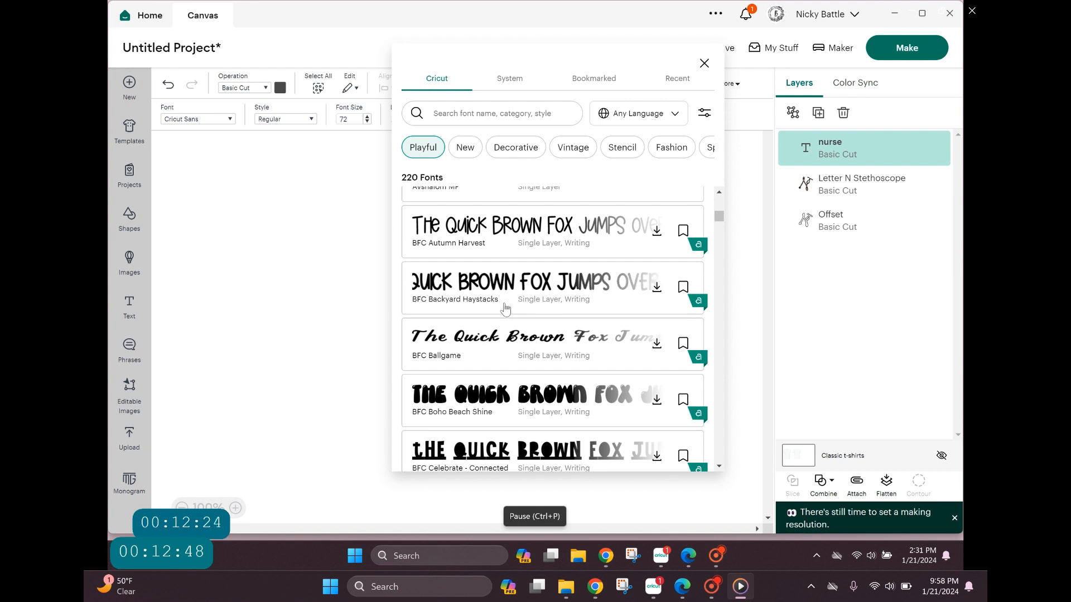
scroll(556, 294, down, 2)
scroll(555, 291, down, 2)
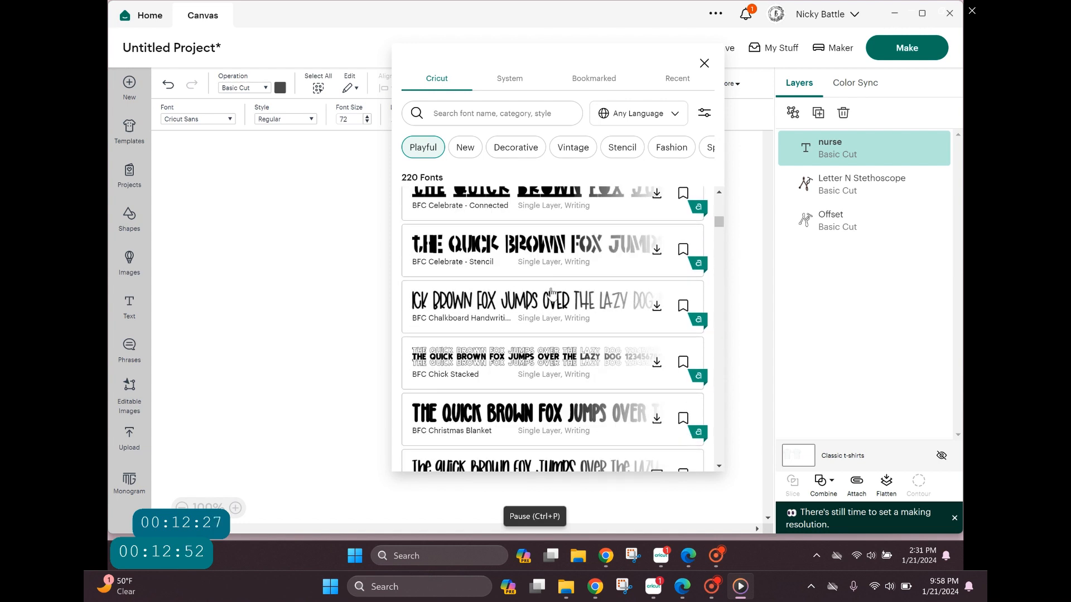
scroll(544, 298, down, 2)
scroll(552, 294, down, 2)
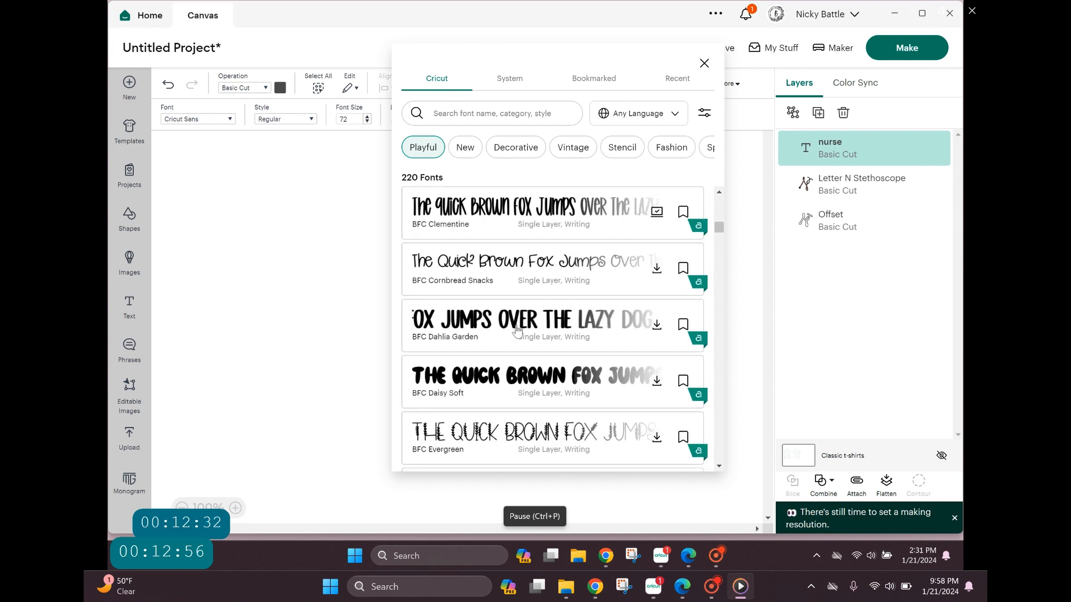
click(517, 330)
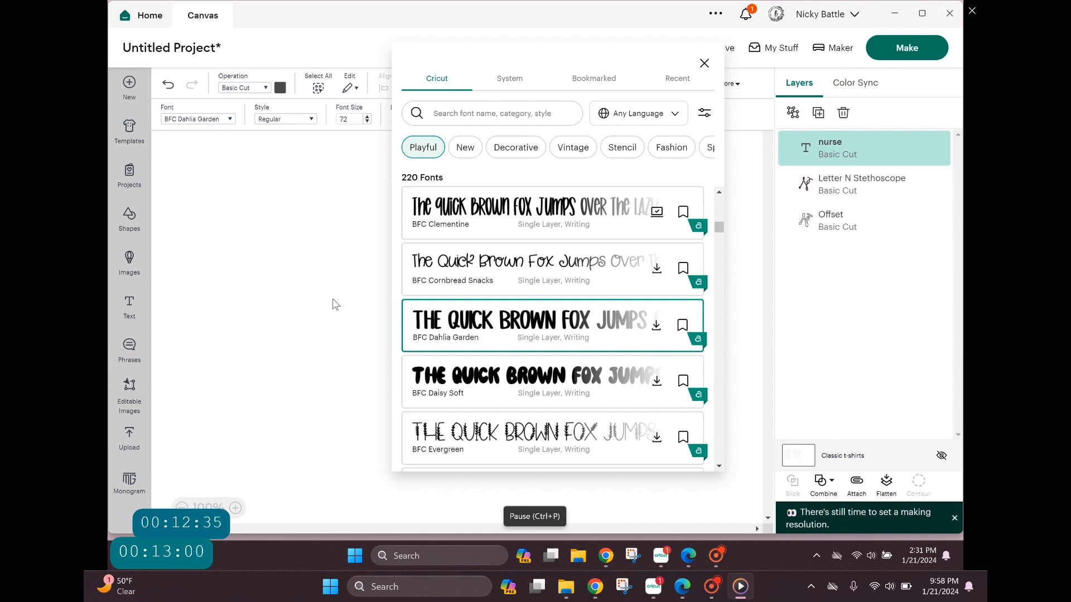
click(335, 304)
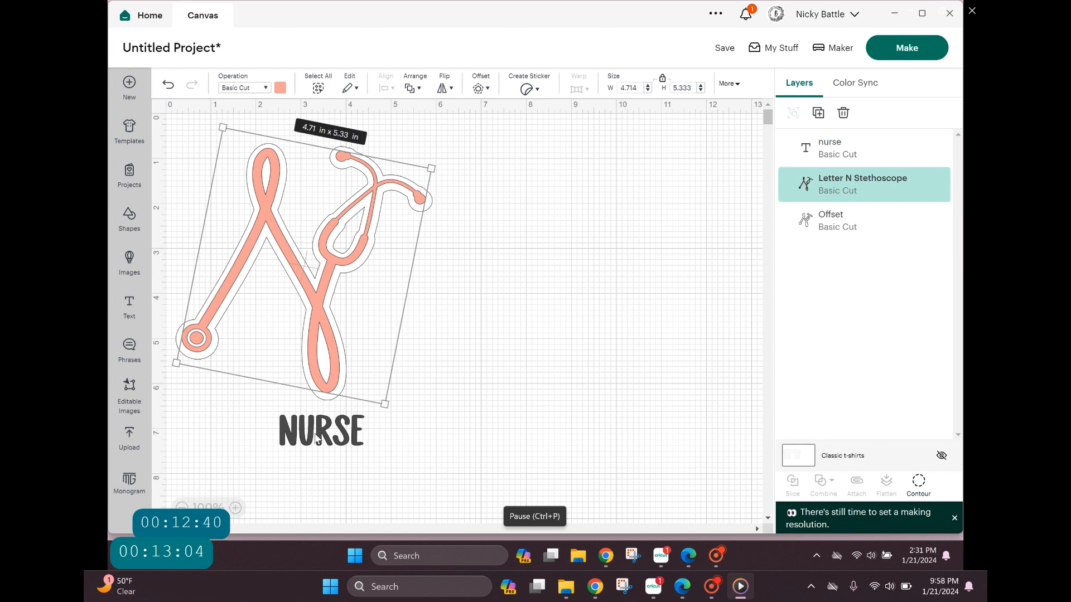
Try the Writing style on the text "nurse" and set it back to Regular.
click(317, 440)
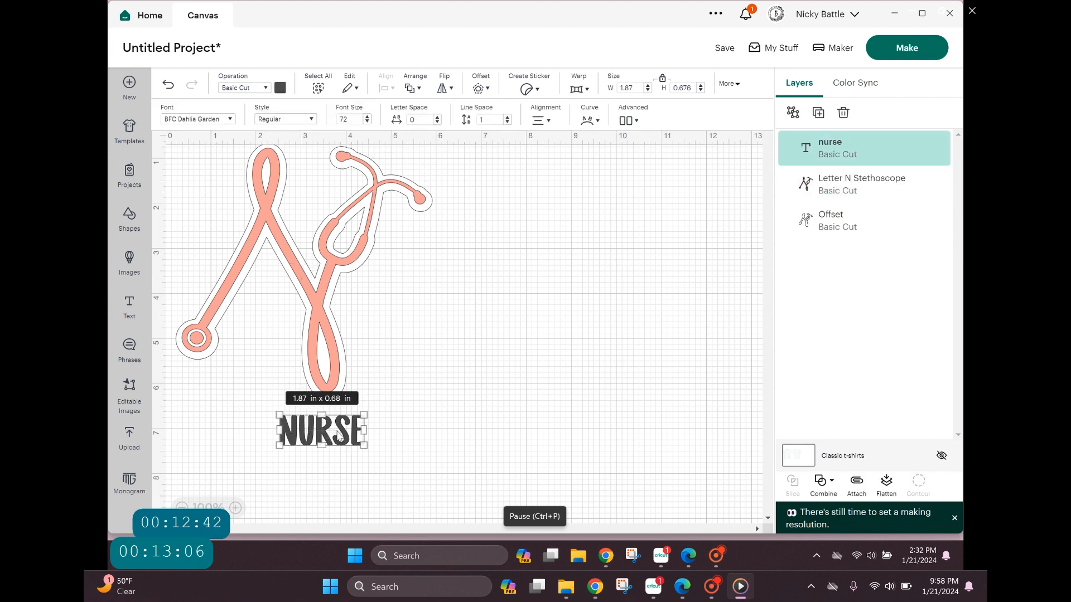
click(312, 119)
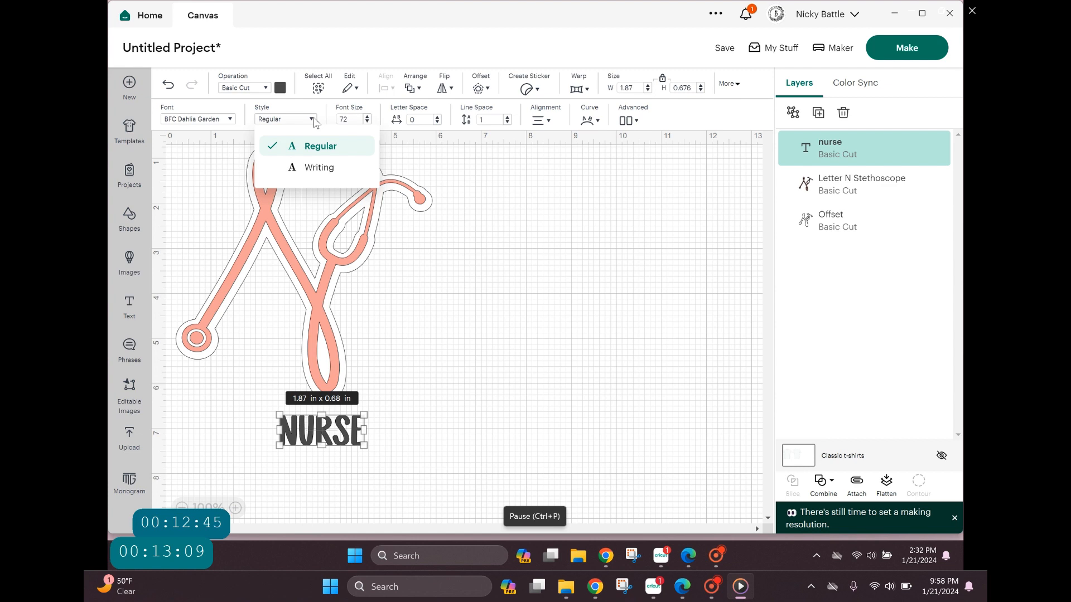
click(319, 168)
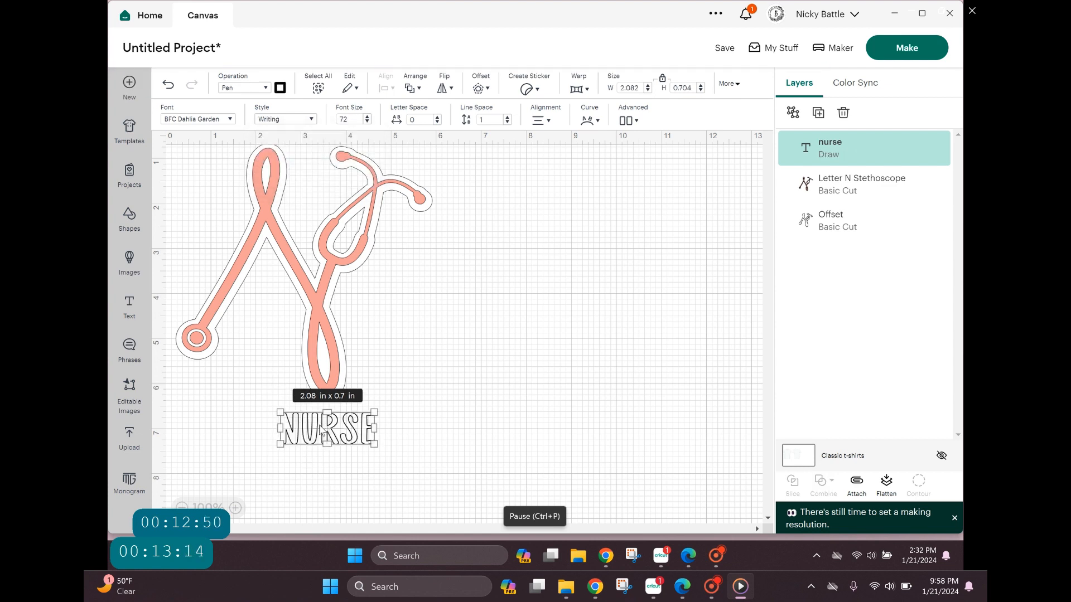
click(312, 120)
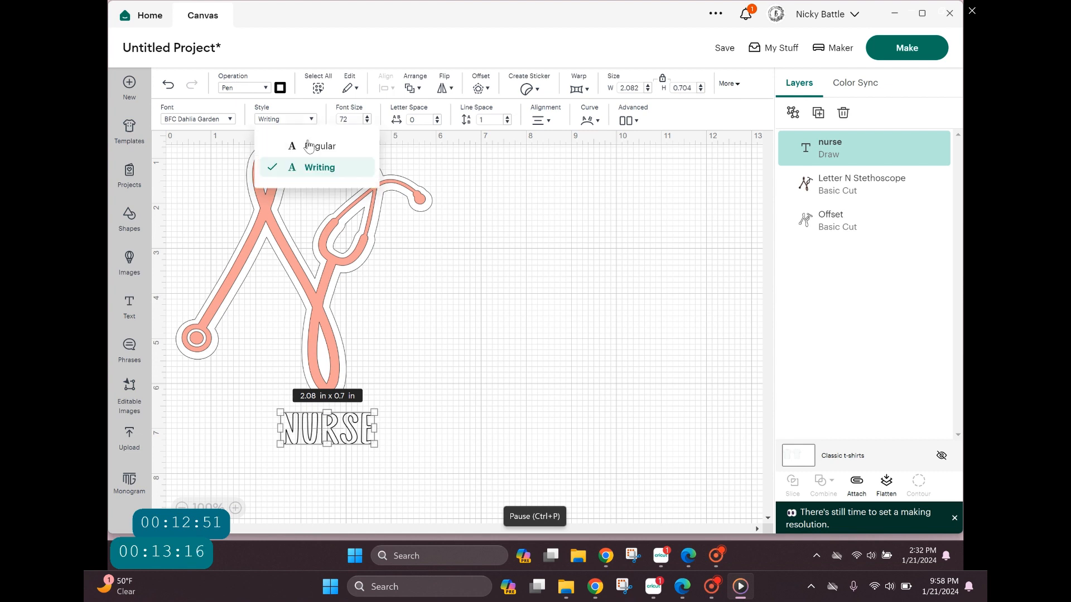
click(309, 146)
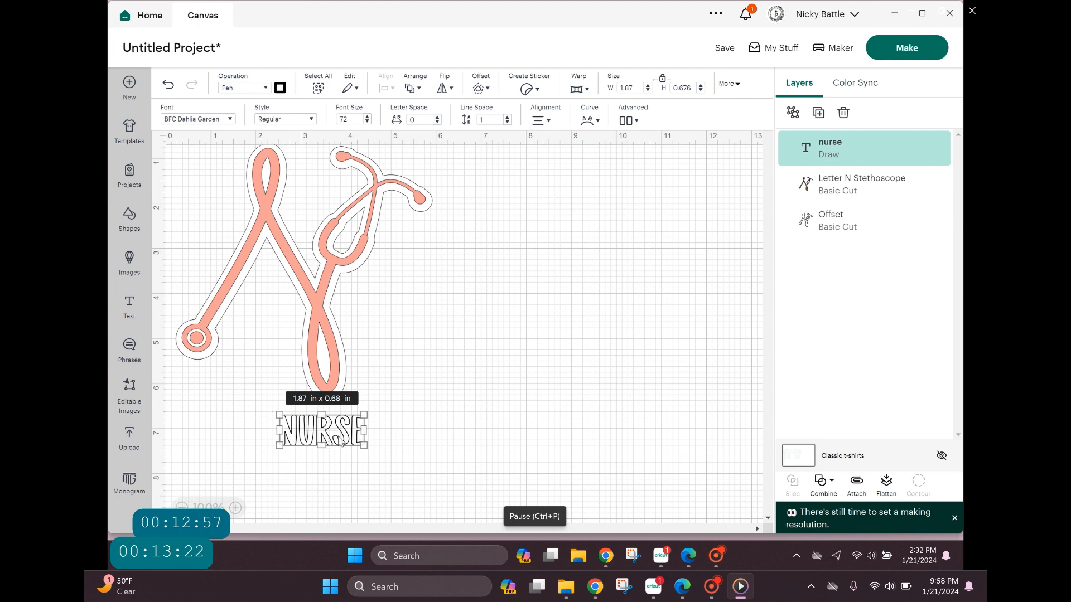
View the pen colors for the text "nurse" and reapply its Regular style.
click(280, 89)
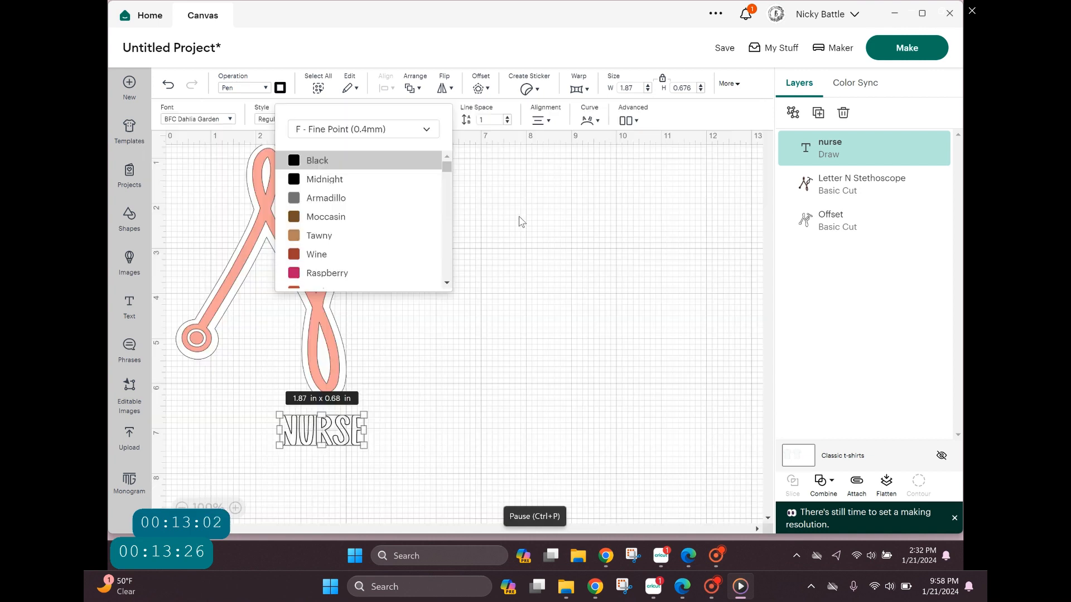
click(293, 170)
click(336, 438)
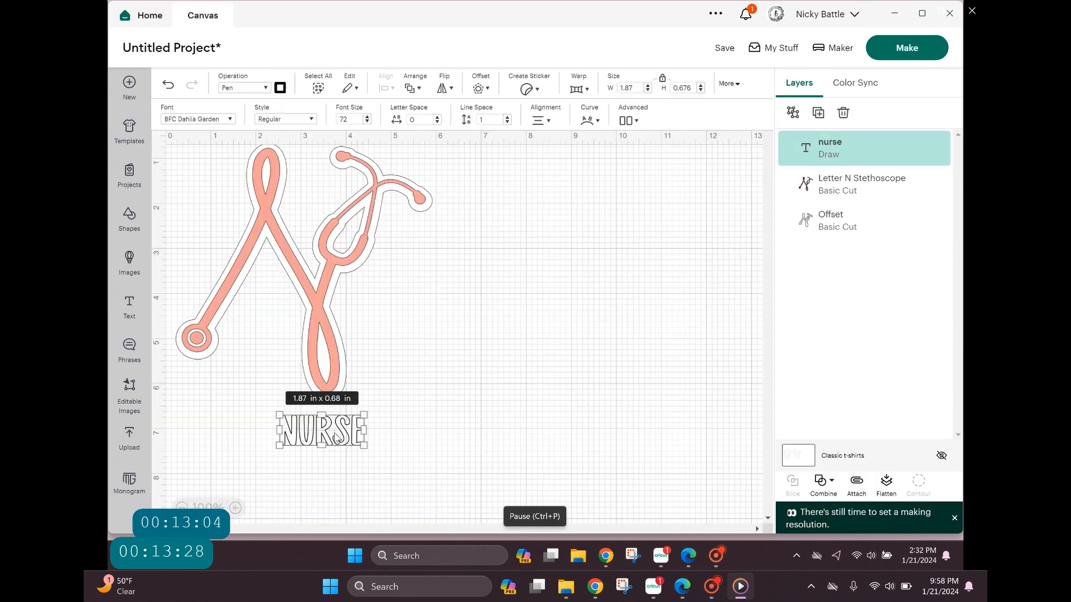
click(311, 120)
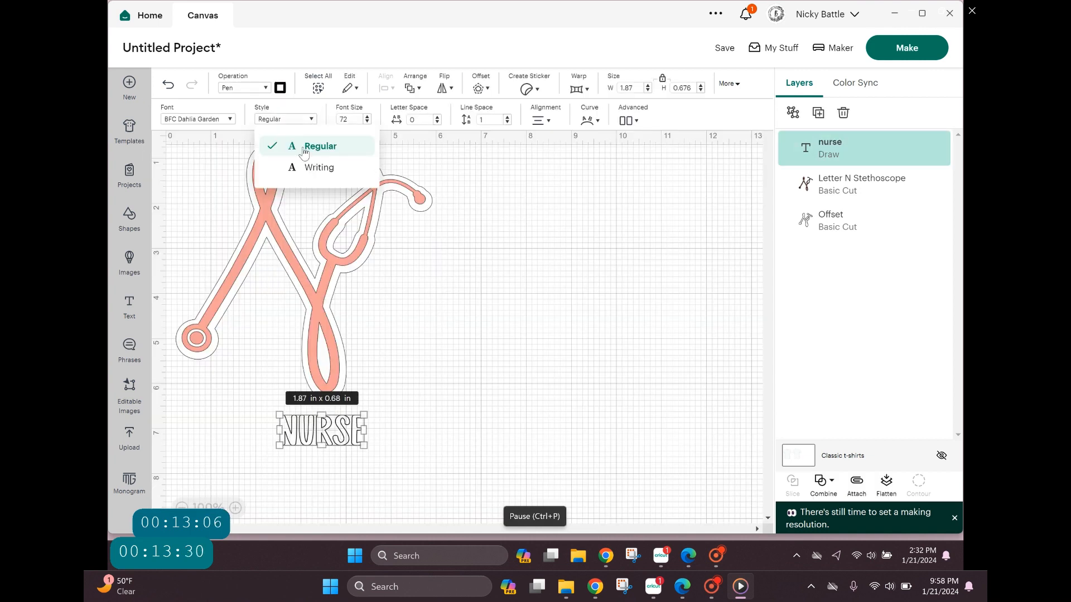
click(304, 147)
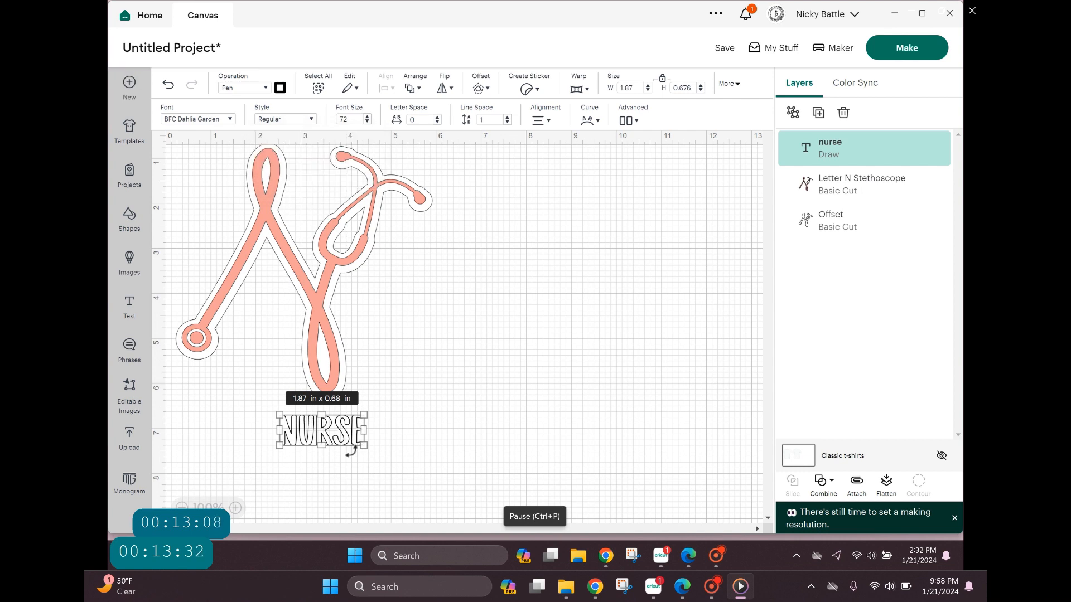
Move the text "nurse" beside the letter N to about x 4.67, y 4.16, and set its operation to Basic cut.
drag(328, 438, 423, 324)
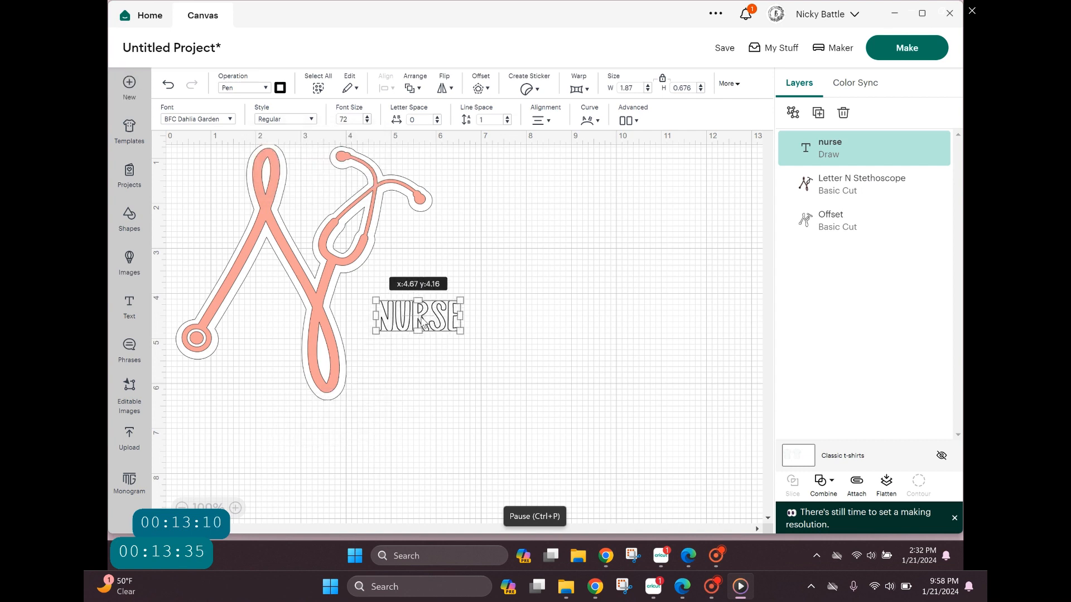
click(264, 89)
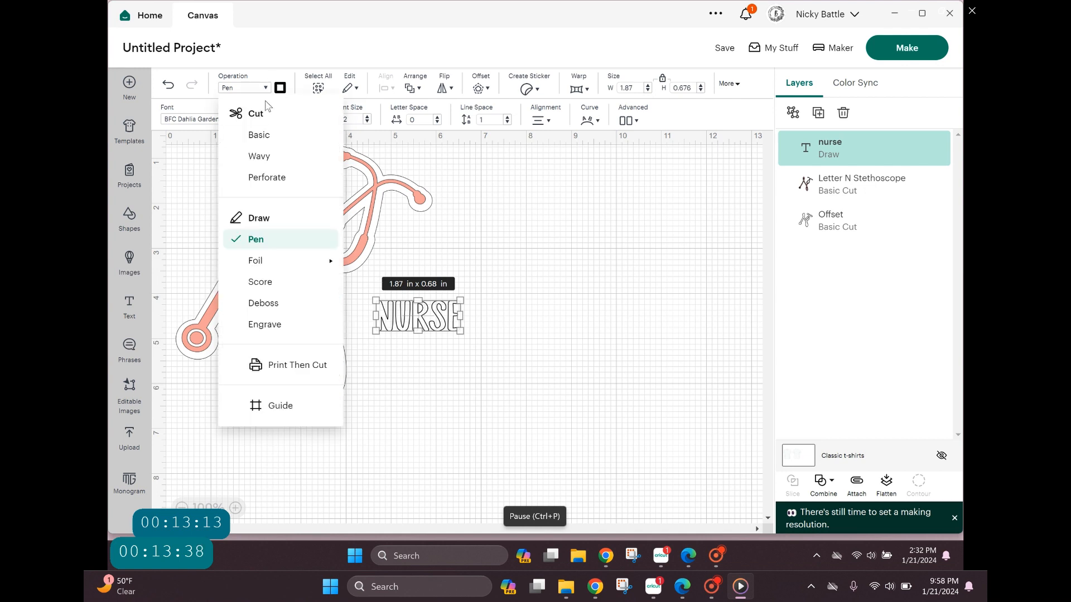
click(268, 139)
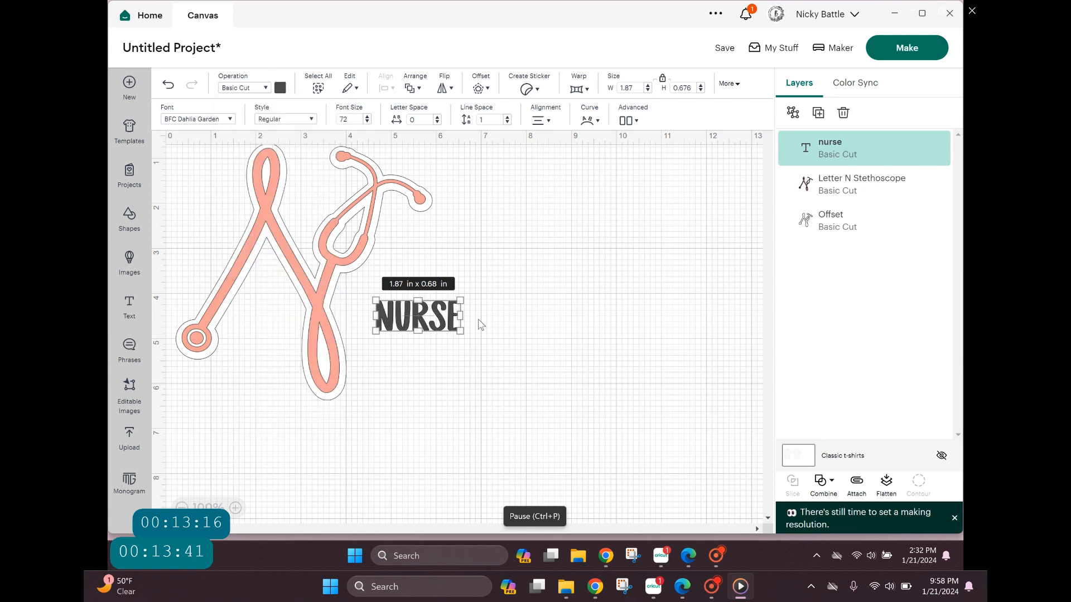
Open the text "nurse" for editing and retype its last two letters, "se".
click(496, 322)
click(455, 326)
double_click(414, 321)
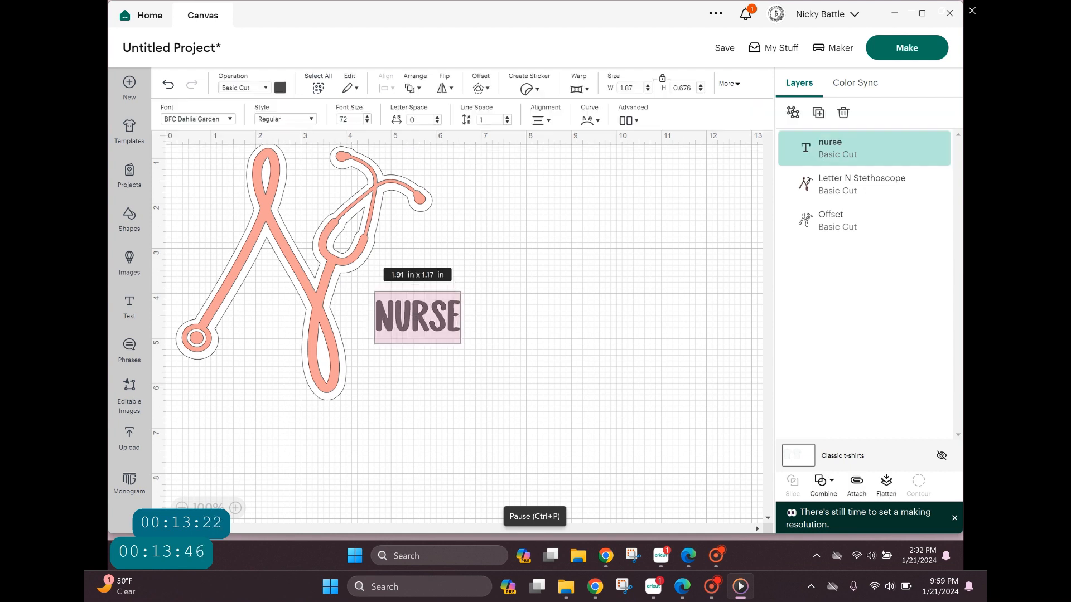
click(454, 319)
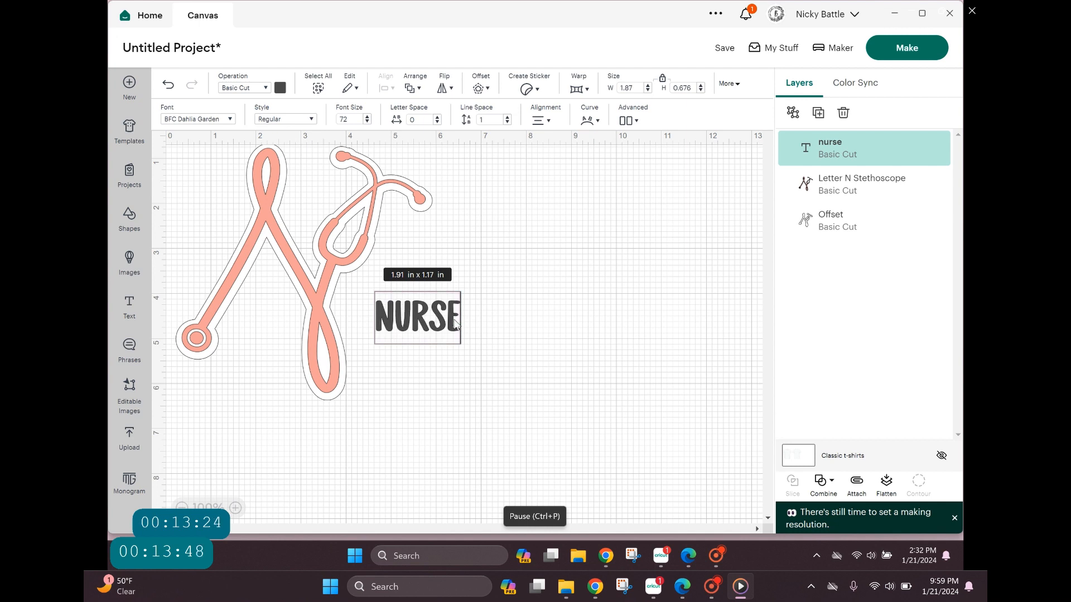
key(BackSpace)
key(BackSpace)
text(se)
click(457, 368)
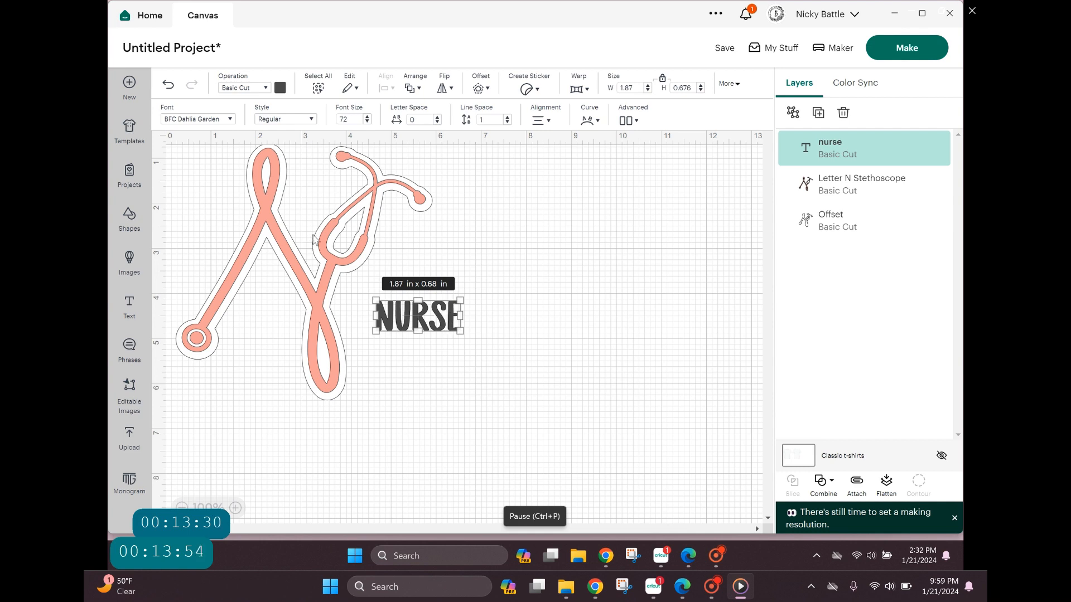
Enlarge the text "nurse" to about 2.49 by 0.9 in, and widen it to 3.1 in with its proportions unlocked.
drag(452, 294, 489, 291)
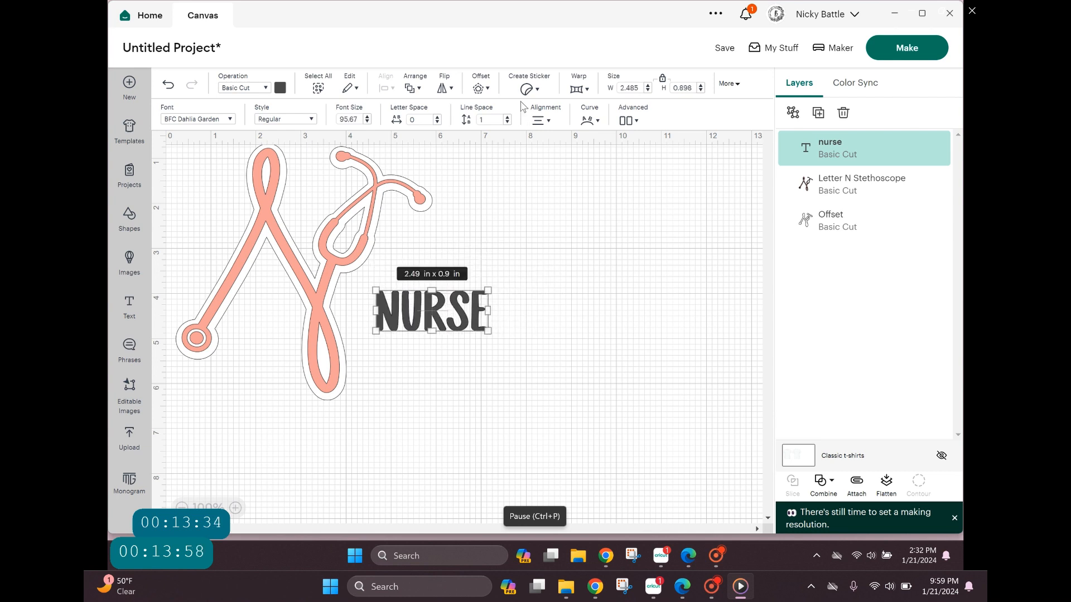
click(662, 79)
click(647, 86)
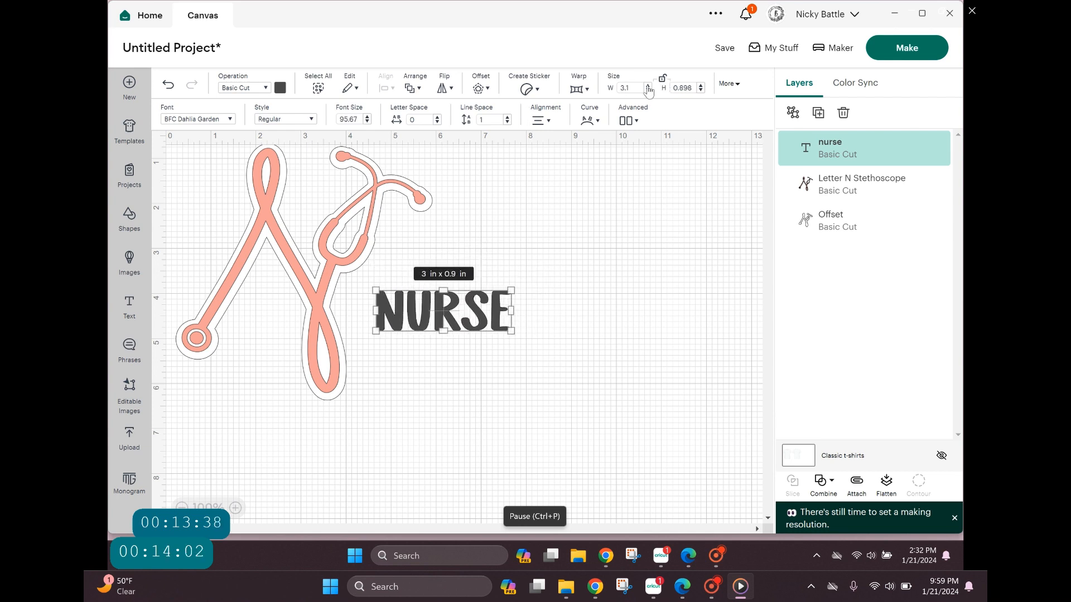
Scale the text "nurse" proportionally to 3.9 in wide, and set its height alone to 1.5 in with proportions unlocked.
click(662, 78)
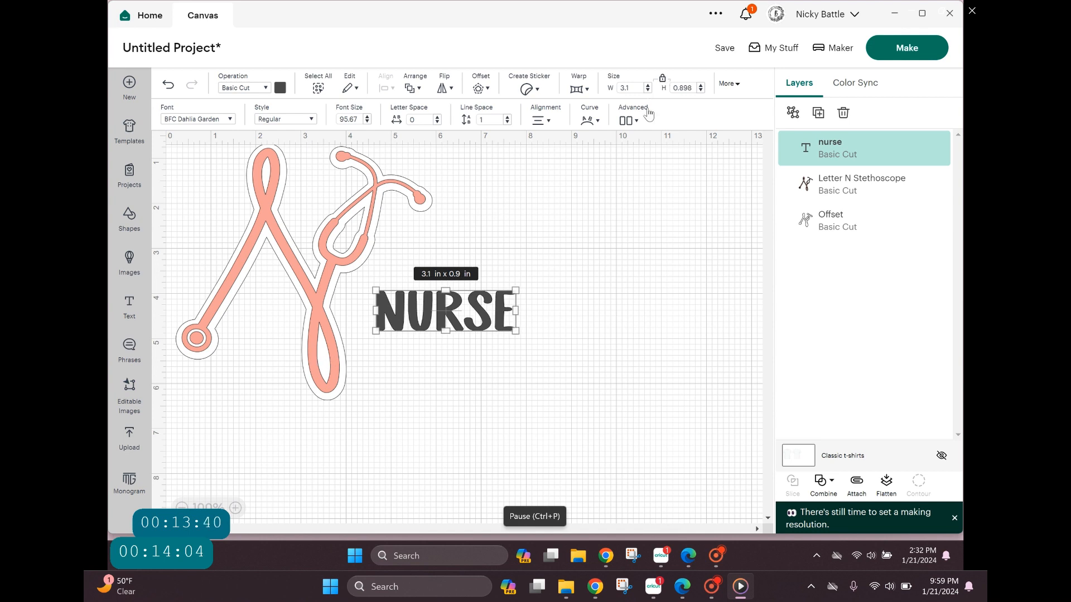
click(648, 85)
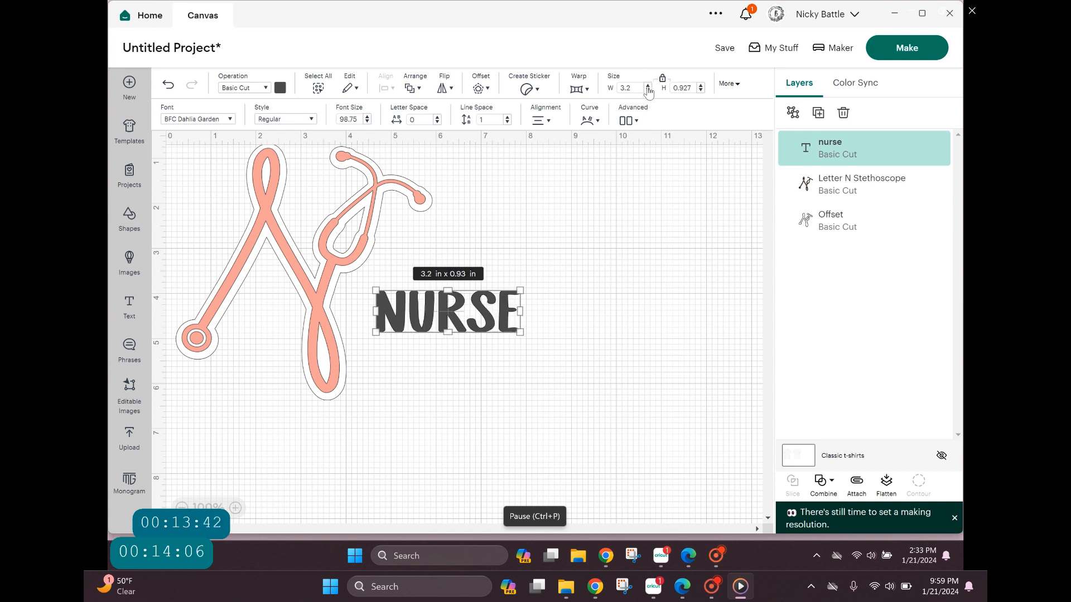
click(648, 86)
click(647, 87)
click(648, 87)
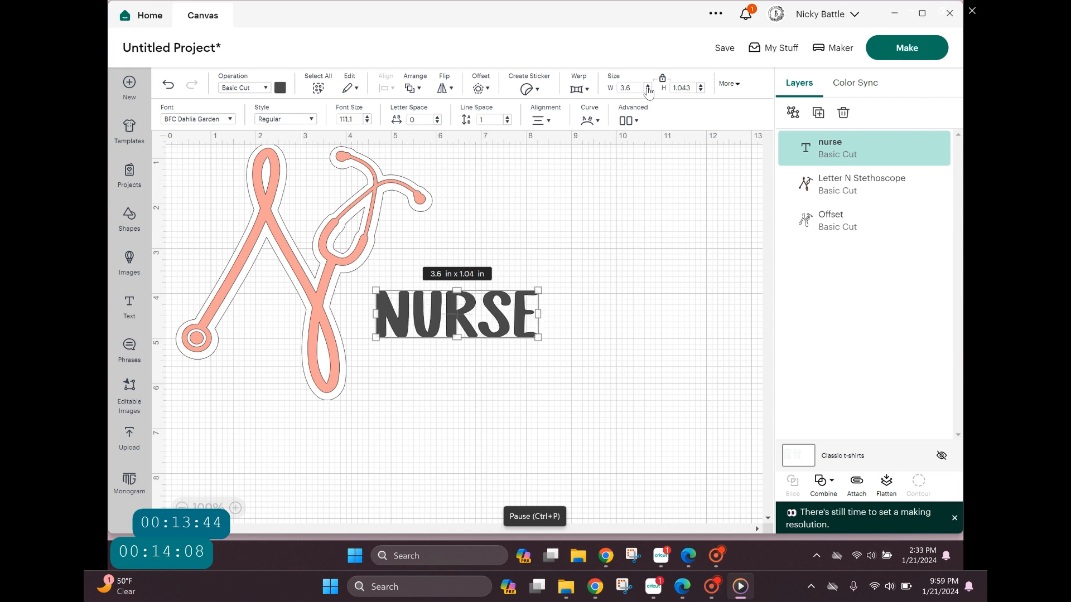
click(647, 86)
click(648, 87)
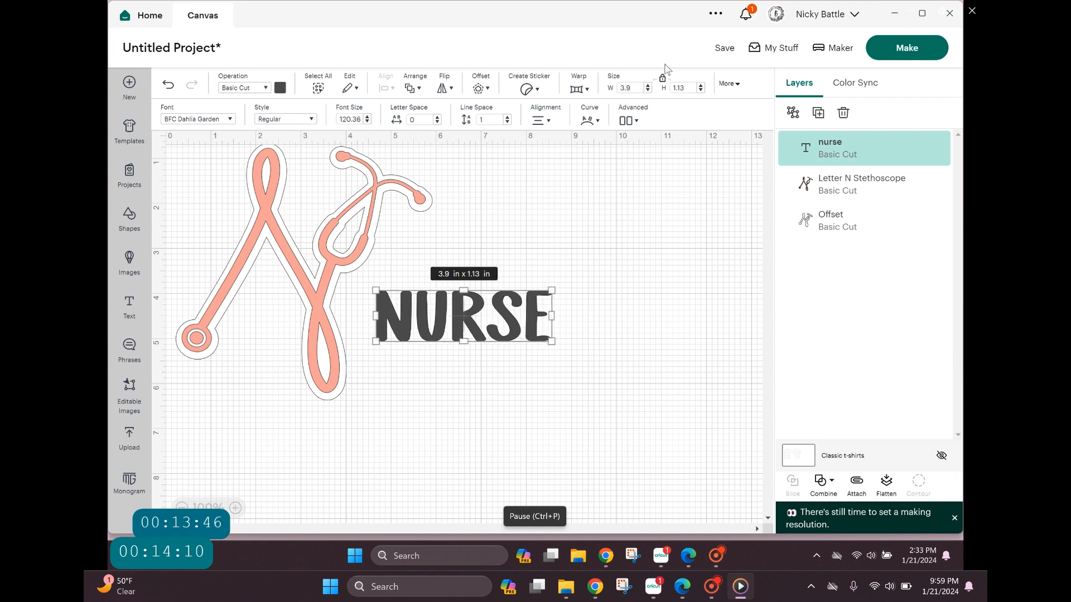
click(661, 79)
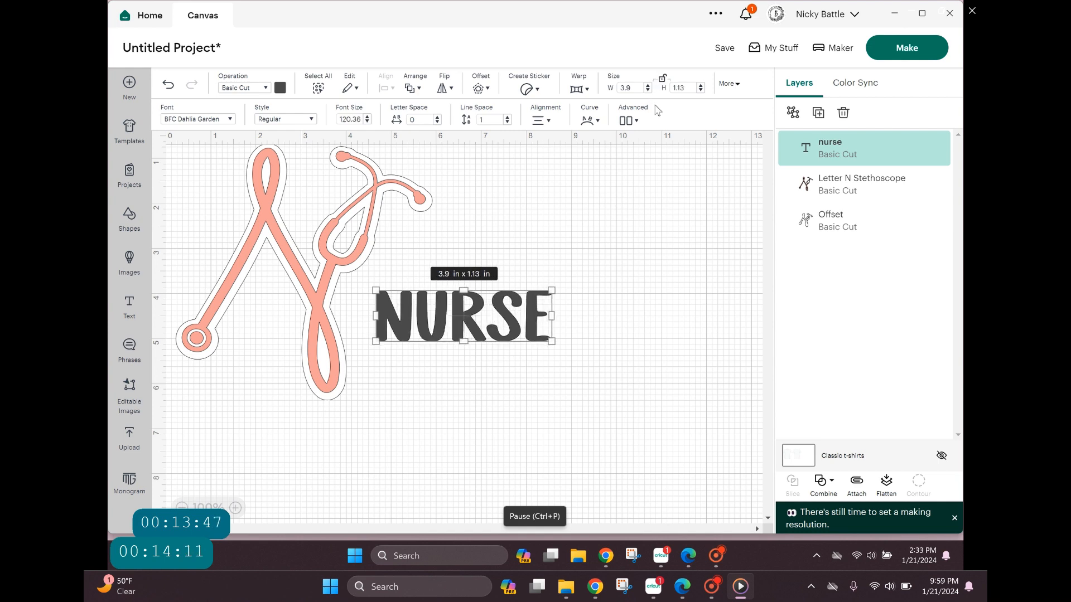
click(701, 86)
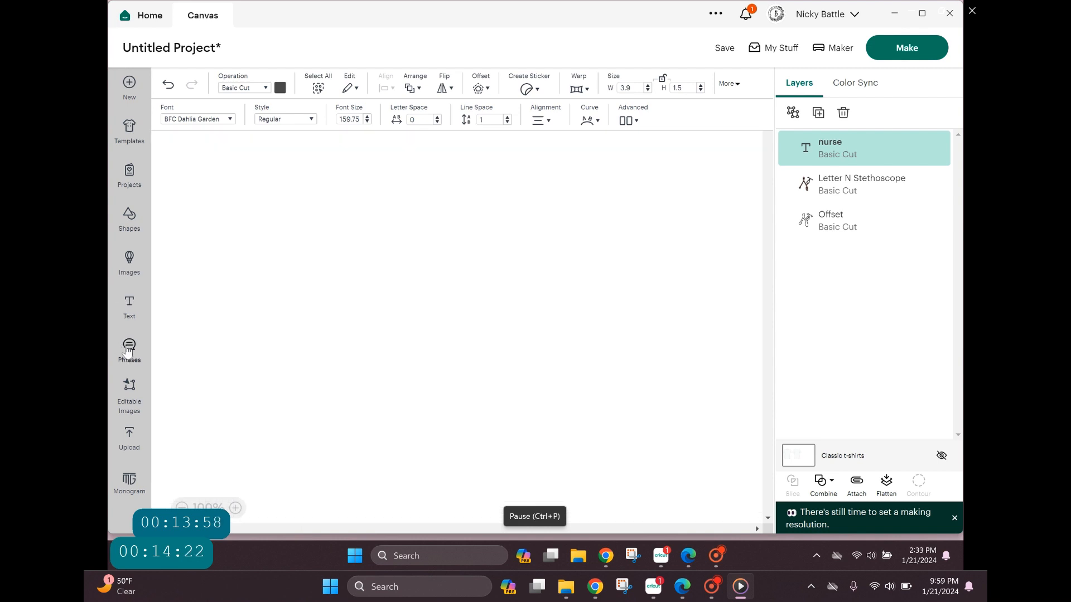
Browse the ready-made phrases in the All Phrases library and return to the design.
click(129, 347)
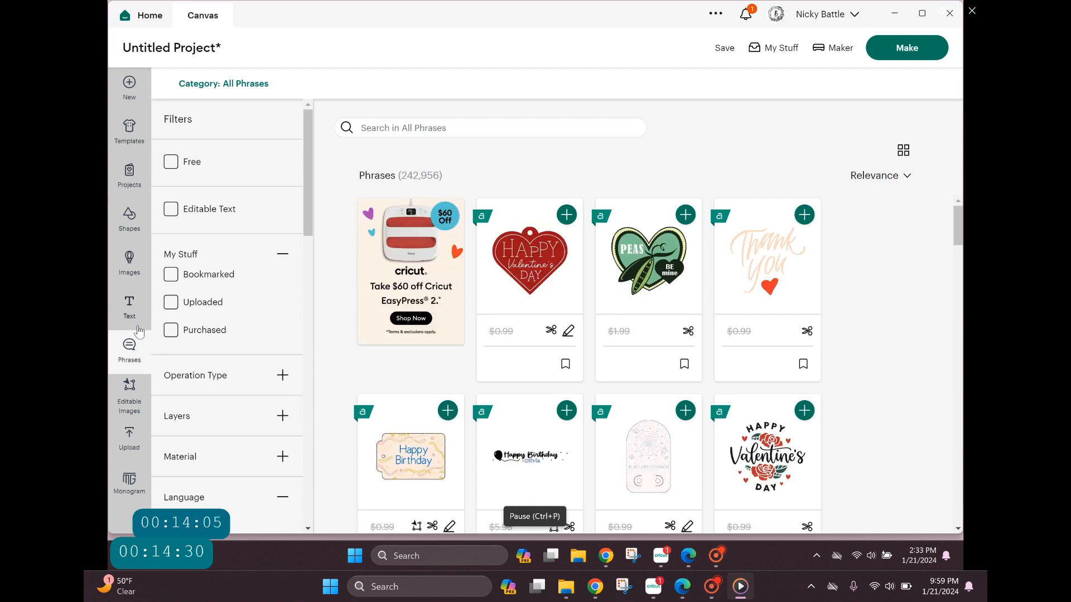
scroll(491, 424, down, 5)
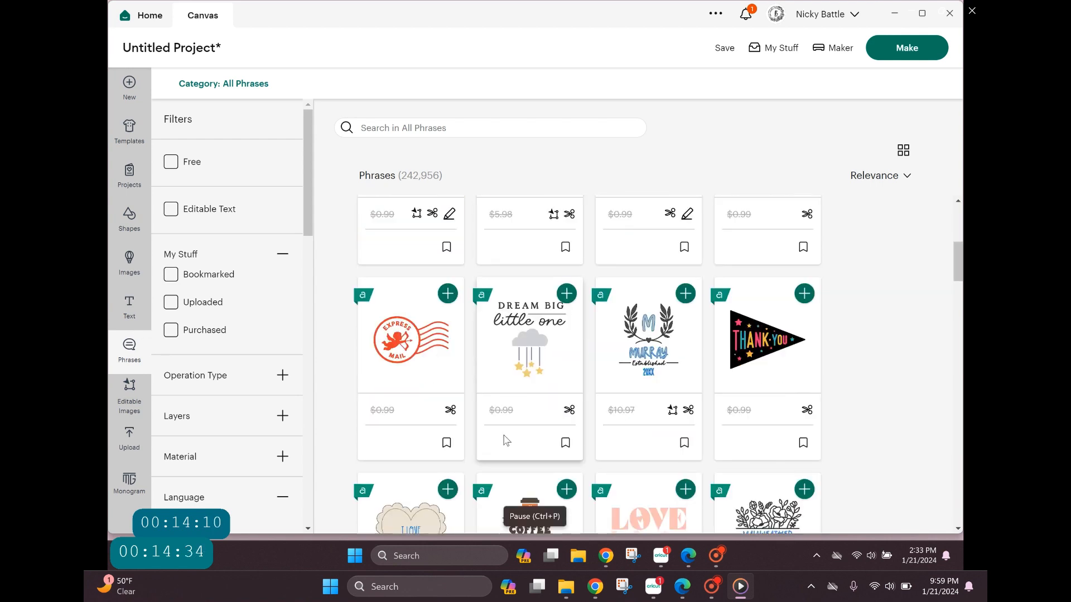
scroll(748, 312, down, 3)
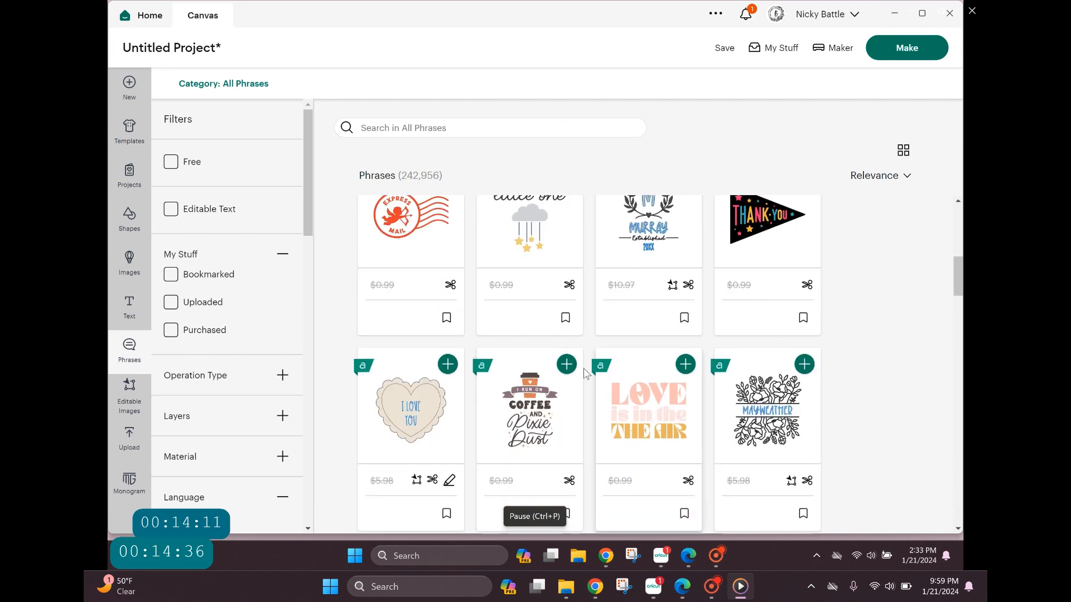
scroll(507, 380, down, 4)
scroll(507, 380, down, 3)
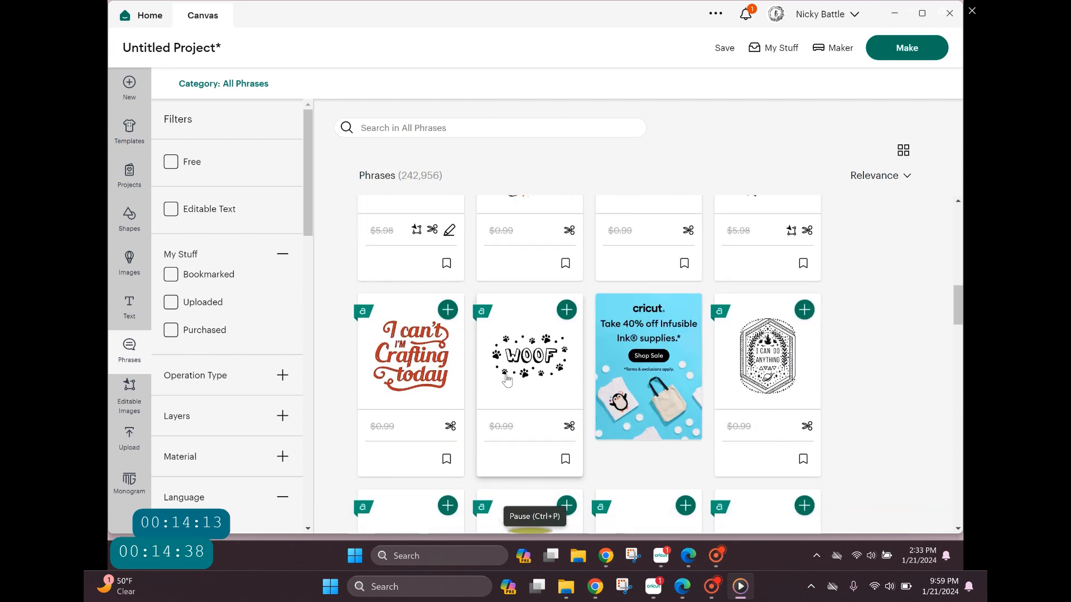
scroll(519, 347, up, 5)
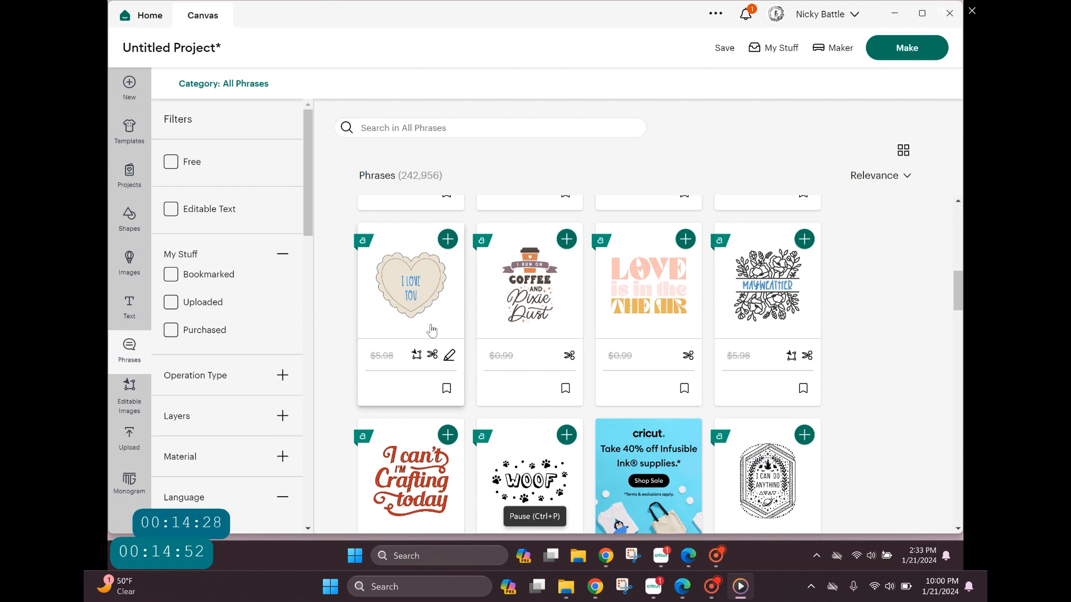
scroll(431, 330, down, 8)
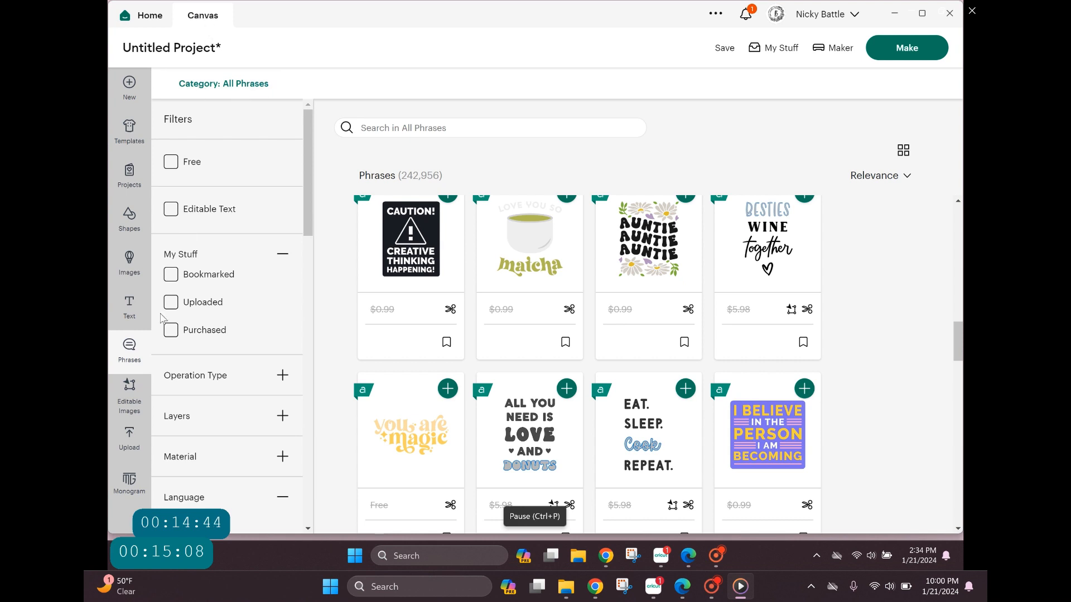
click(132, 351)
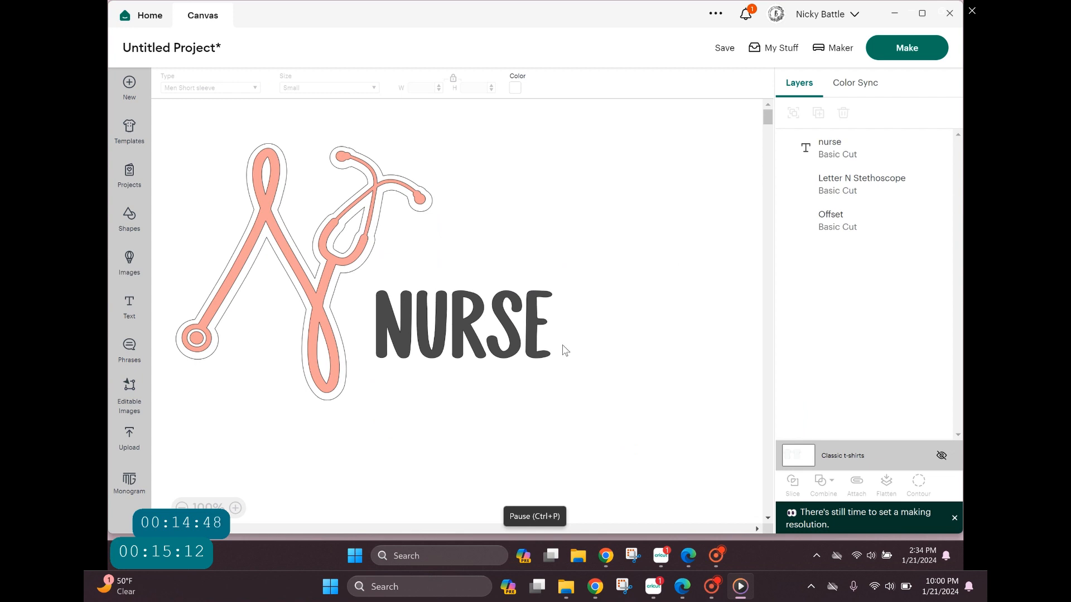
Browse the designs in the All Editable Images library.
click(127, 401)
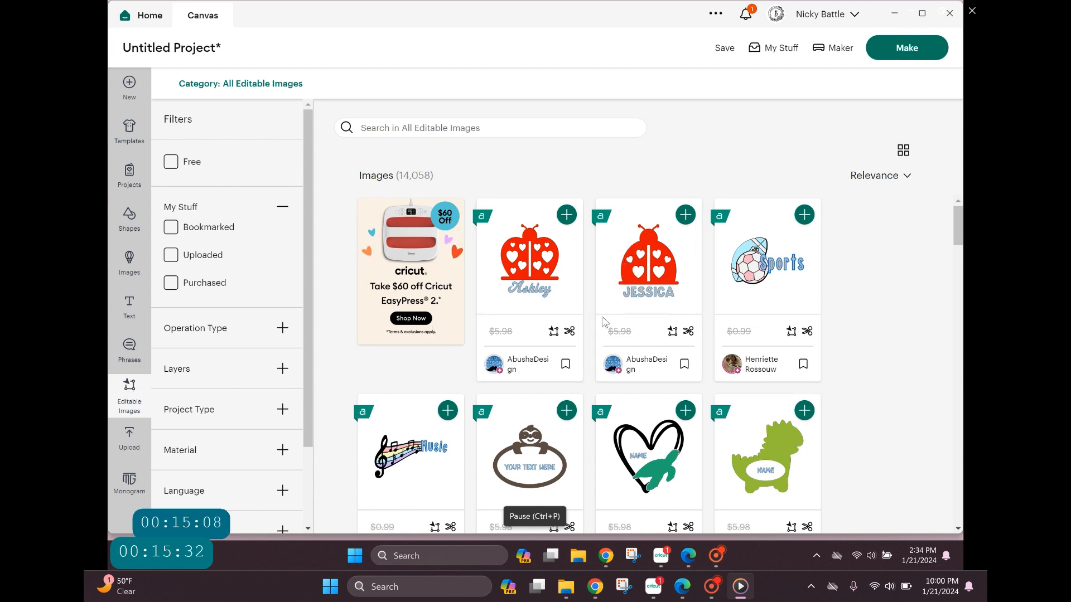
scroll(754, 413, down, 6)
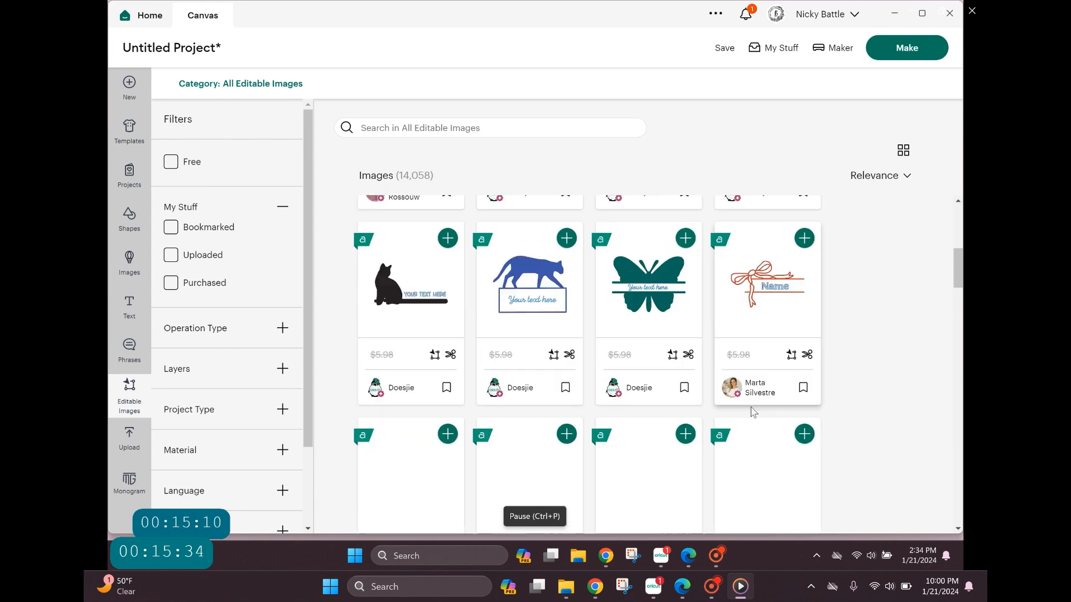
scroll(753, 413, down, 1)
scroll(642, 411, down, 2)
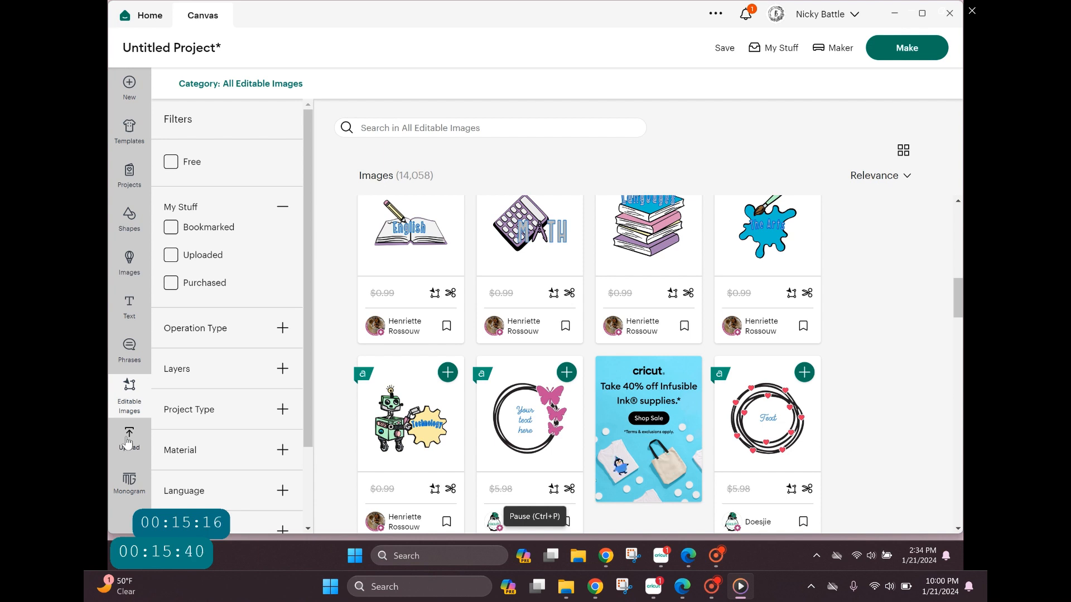
Look through the recently uploaded images and the image upload options.
click(128, 439)
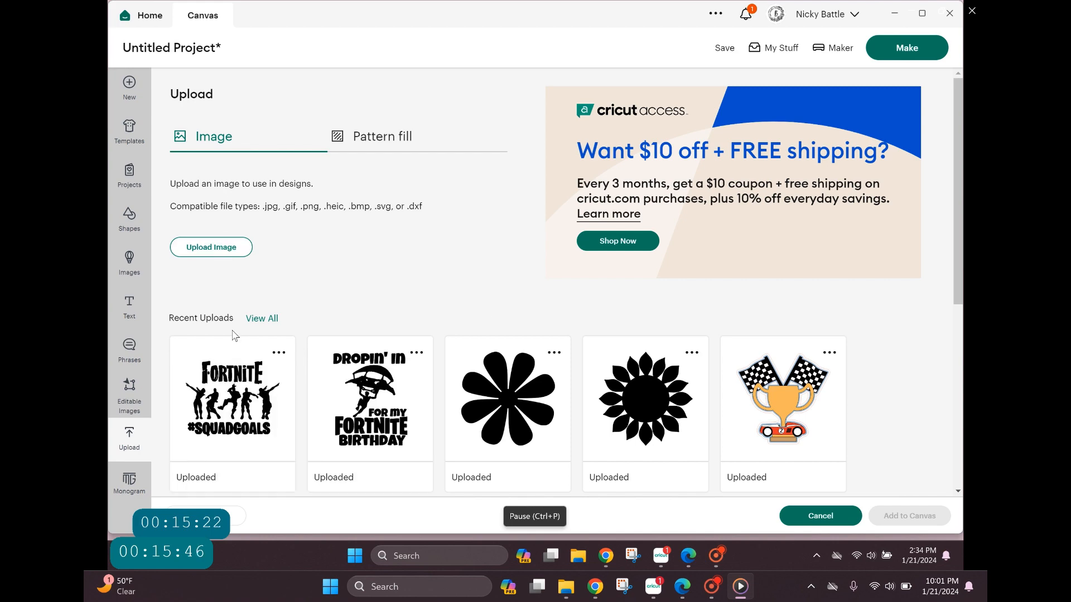
scroll(685, 388, down, 2)
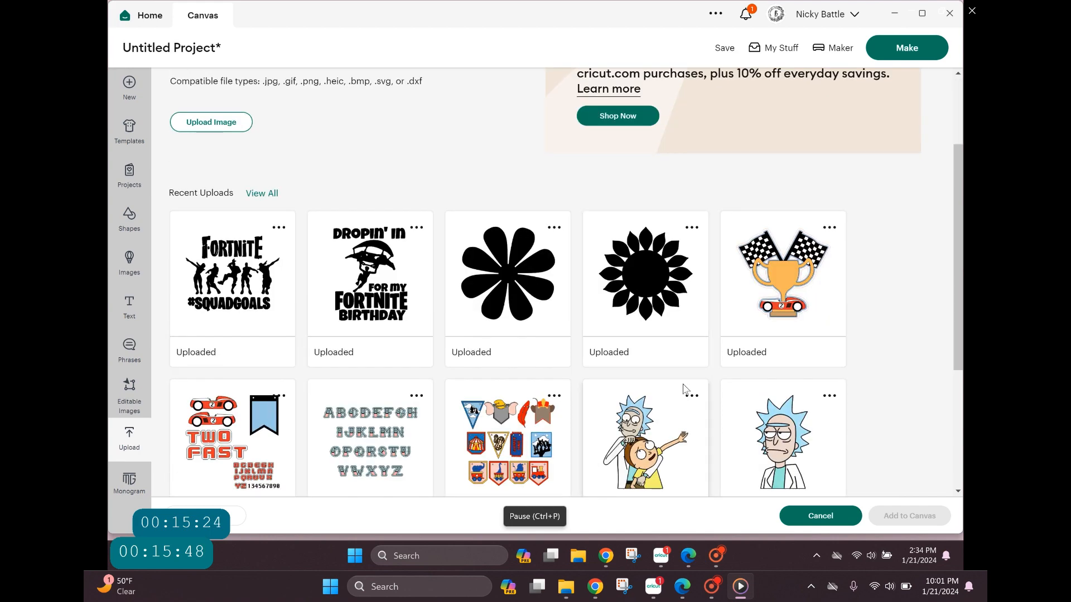
scroll(686, 386, down, 4)
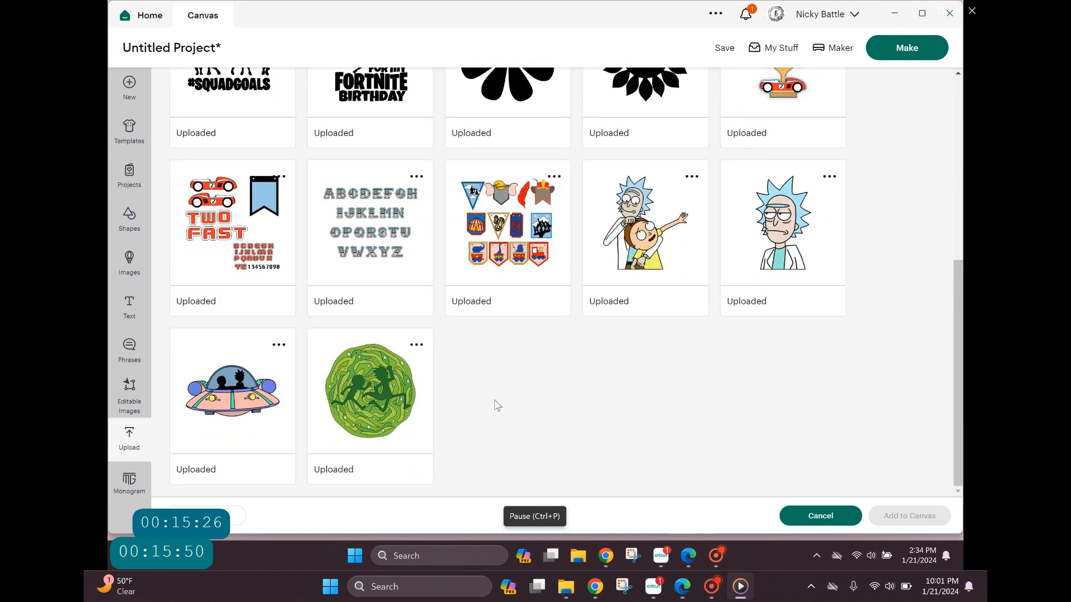
scroll(497, 390, up, 6)
Open the complete collection of uploaded images and look through it.
click(264, 167)
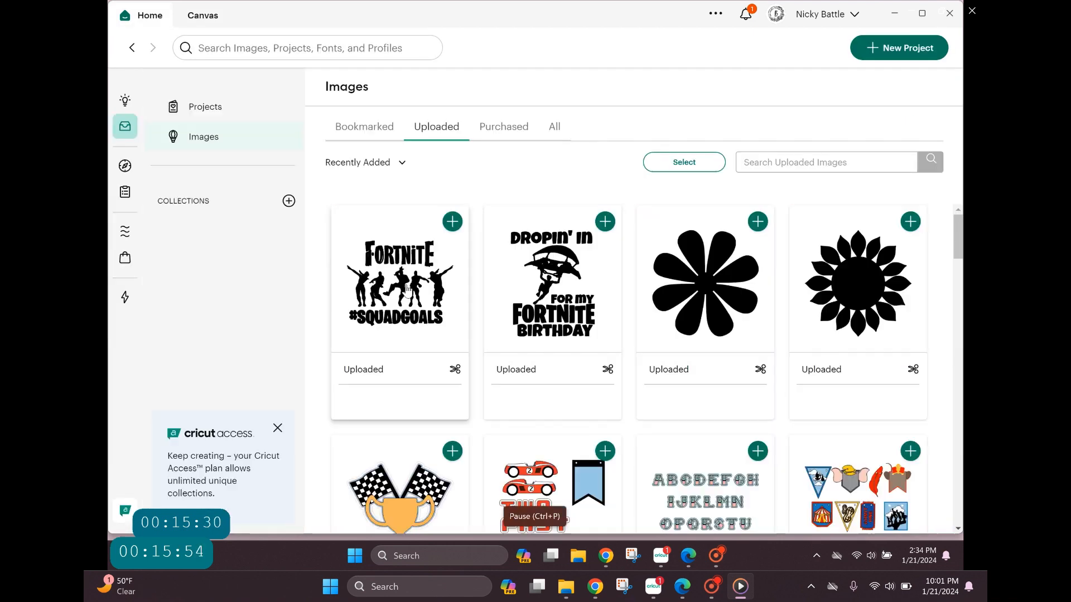
scroll(760, 397, down, 4)
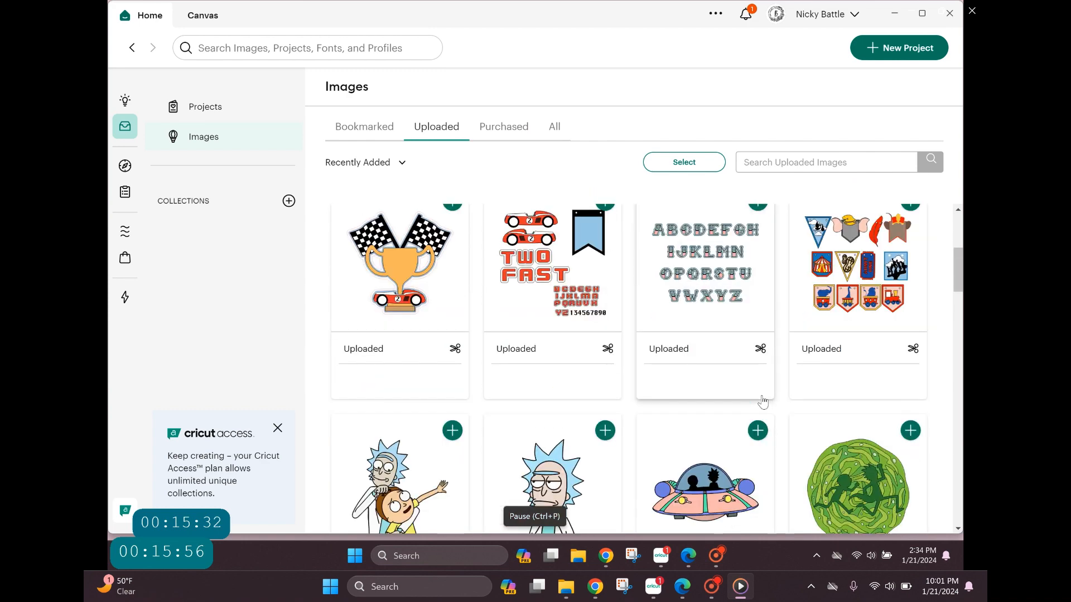
scroll(762, 402, down, 8)
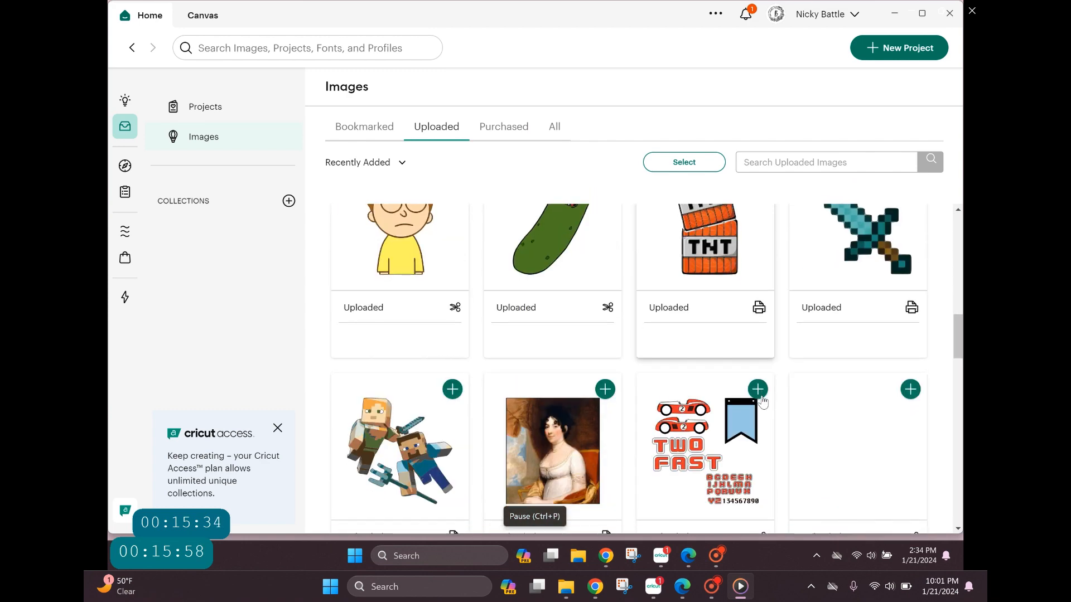
scroll(762, 402, down, 10)
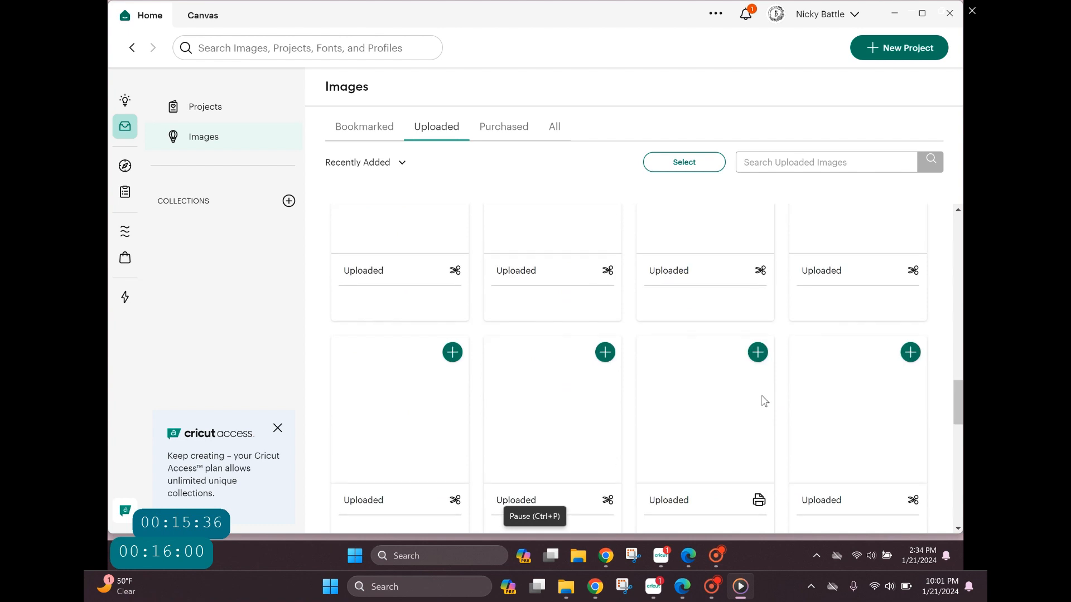
scroll(764, 401, up, 20)
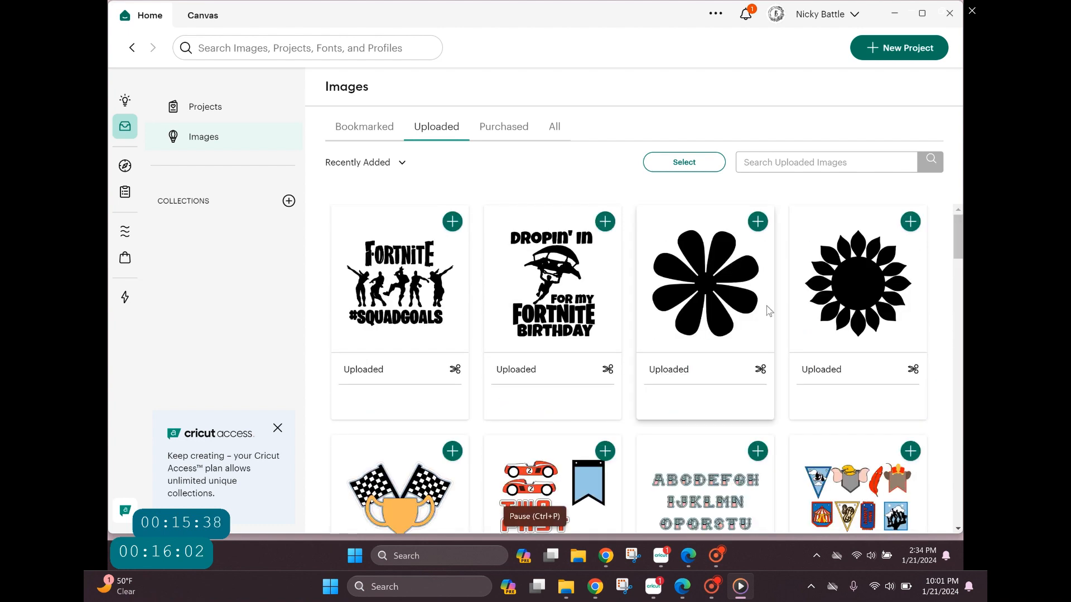
Add the uploaded black eight-petal flower image to the canvas and go to the canvas to view it.
click(707, 296)
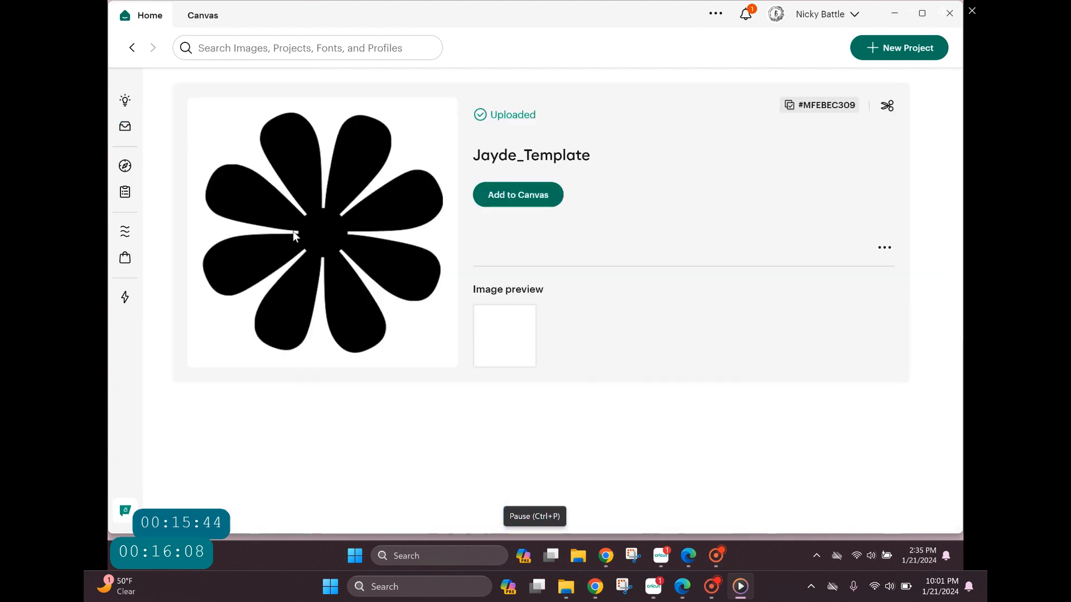
click(527, 198)
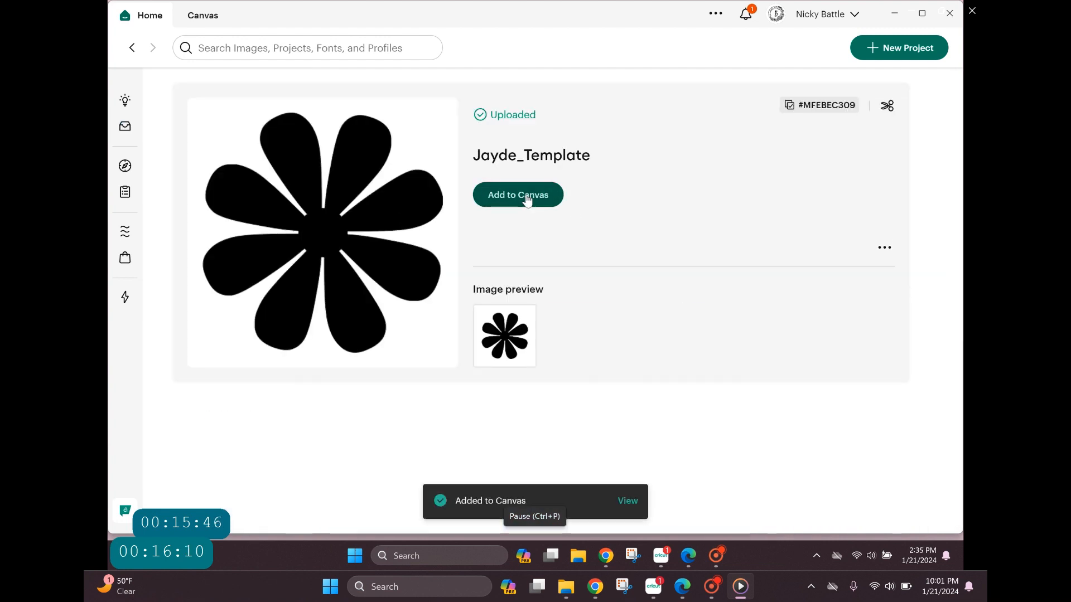
click(633, 504)
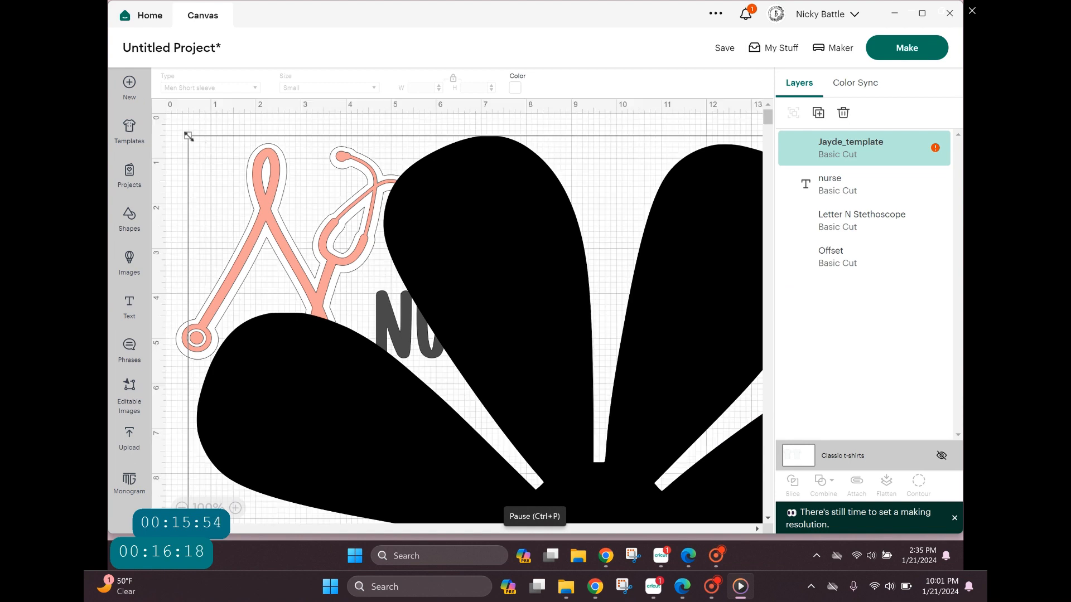
Shrink the black flower from its upper-left corner to about 11.75 by 11.75 in and show it whole at 50% zoom.
drag(189, 136, 562, 446)
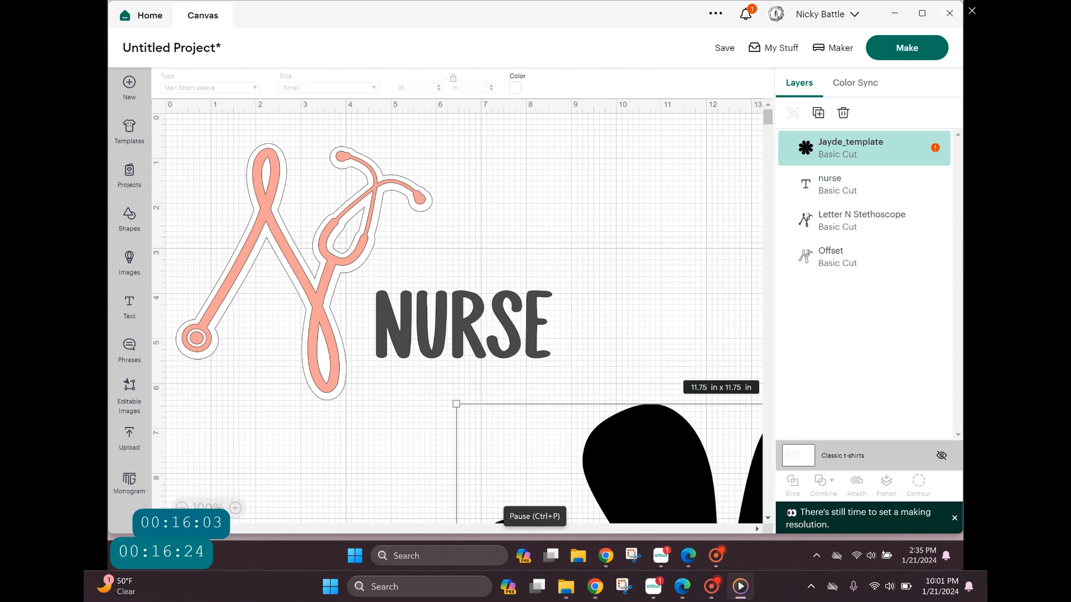
click(182, 506)
click(182, 505)
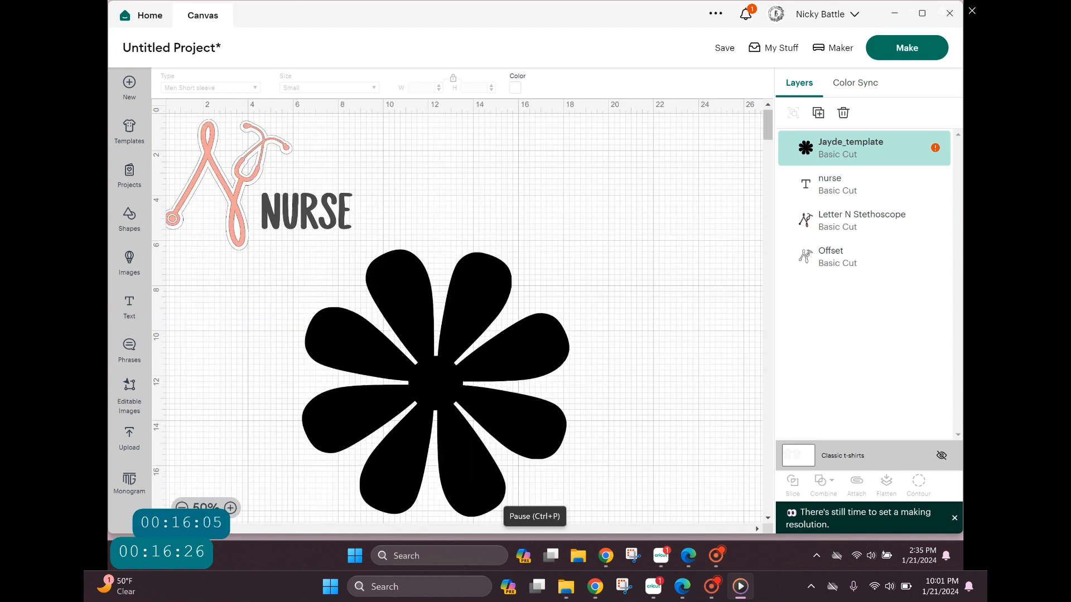
click(526, 491)
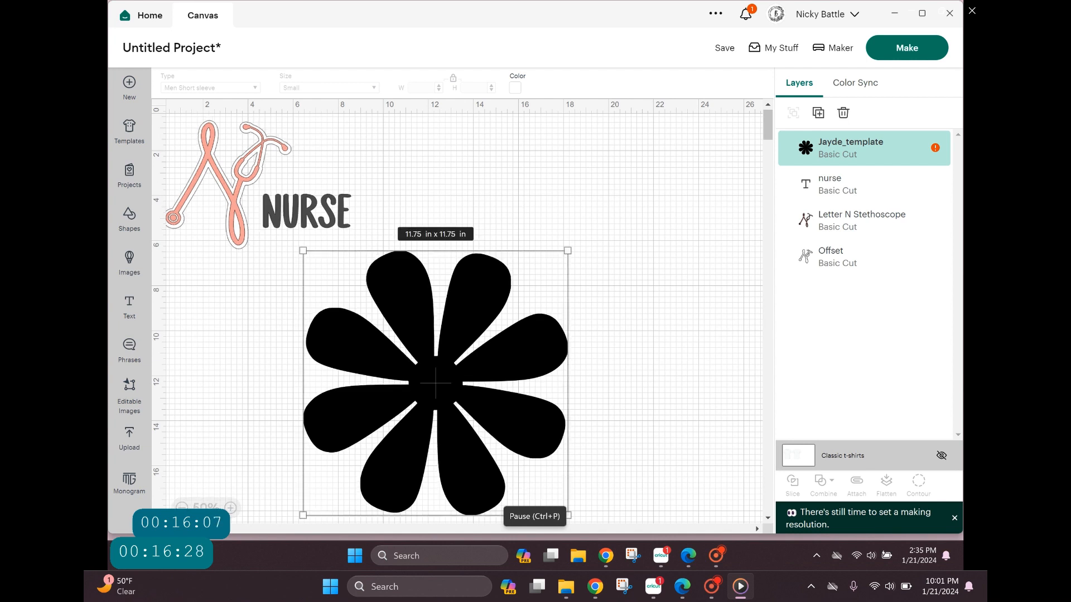
Shrink the black flower to about 2.14 by 2.14 in just below NURSE and show the design at 100% zoom.
drag(558, 503, 269, 282)
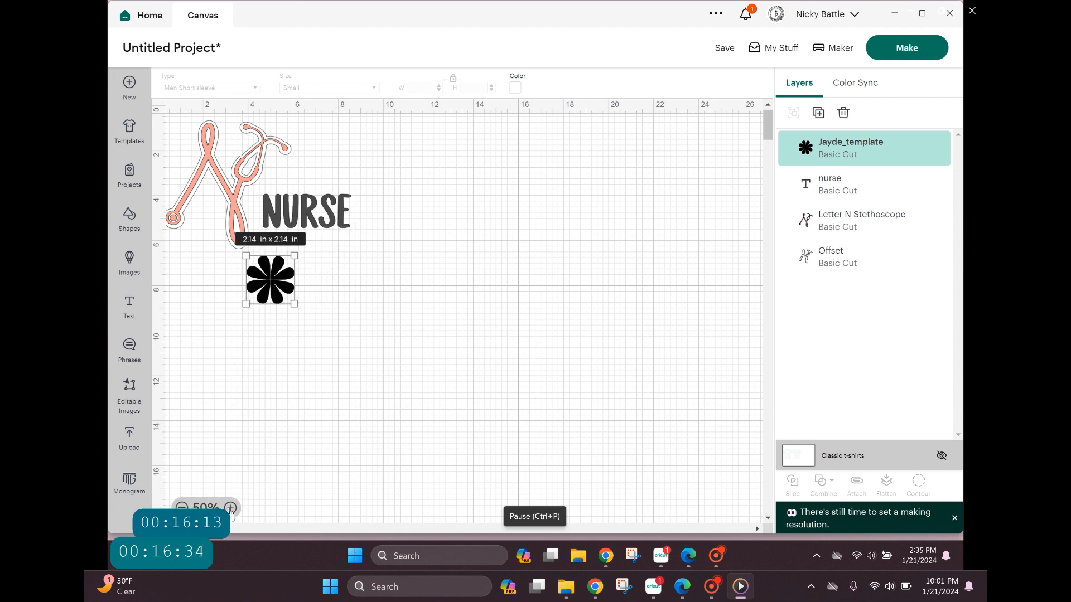
click(230, 509)
scroll(463, 318, left, 3)
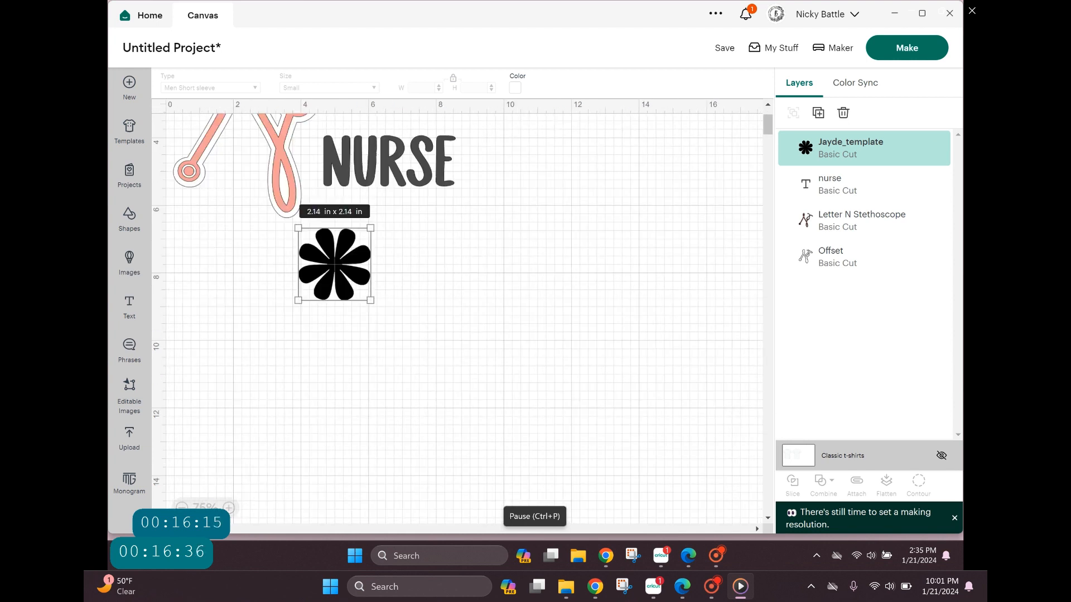
scroll(344, 397, up, 3)
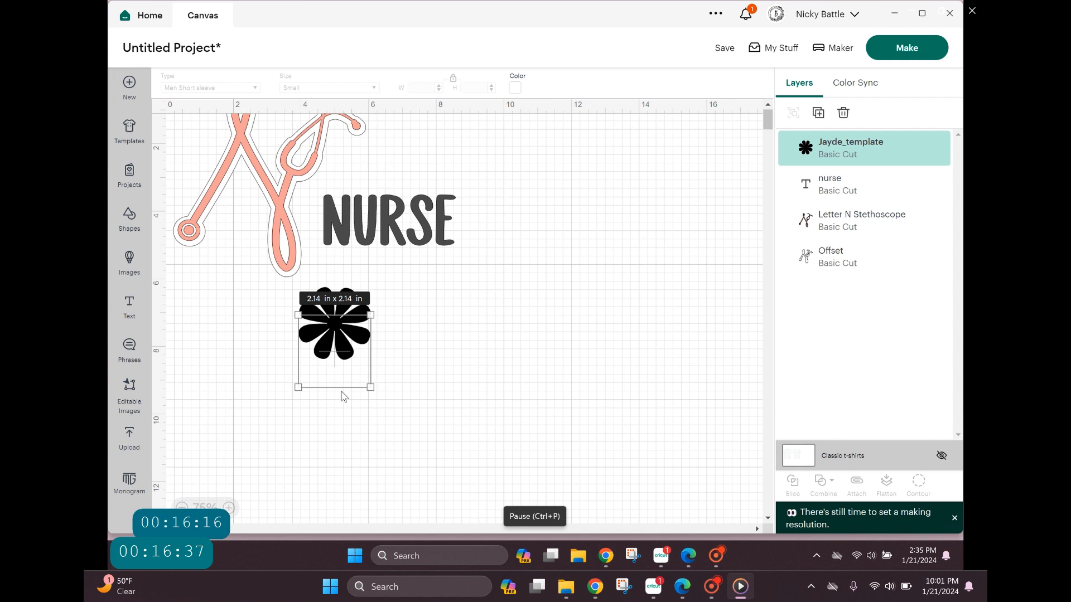
click(230, 508)
drag(293, 396, 390, 396)
scroll(270, 433, up, 2)
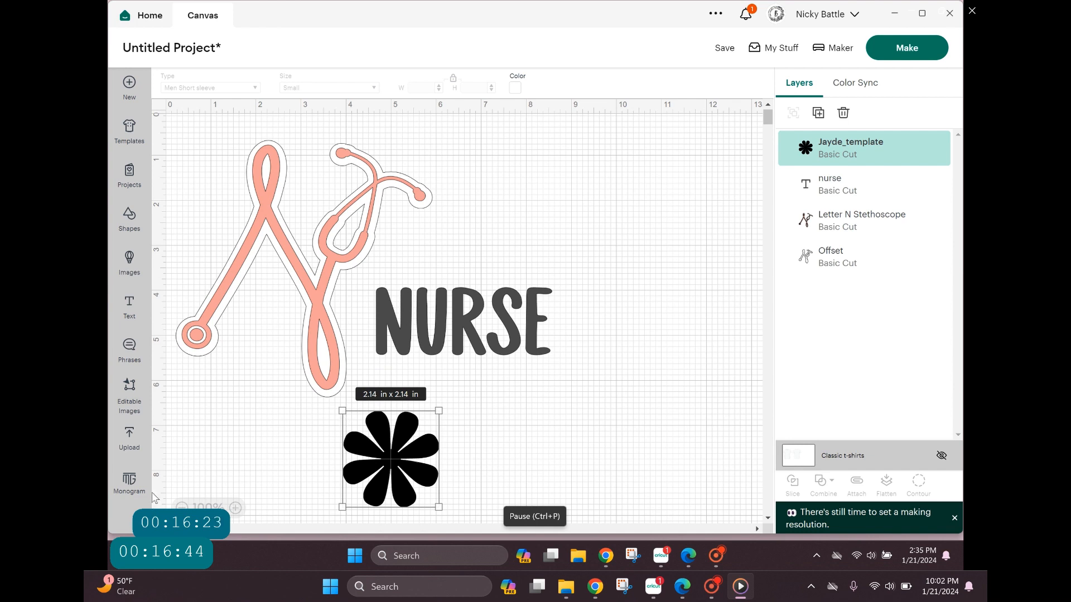
Open the Monogram Maker and look through the Modern text styles and the operation types, keeping Cut selected.
click(131, 483)
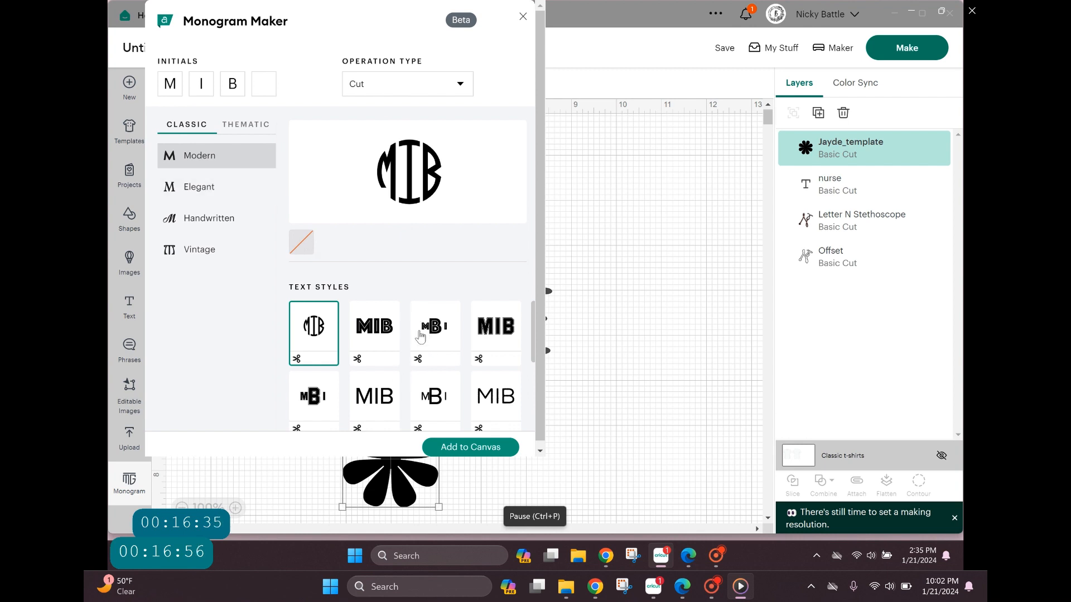
scroll(420, 335, down, 3)
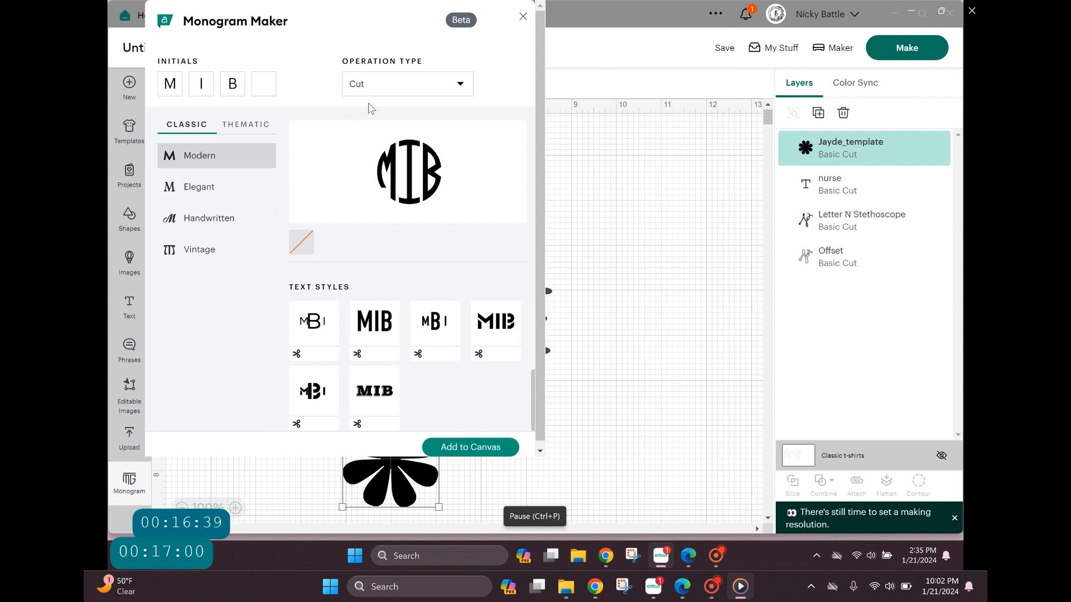
click(465, 83)
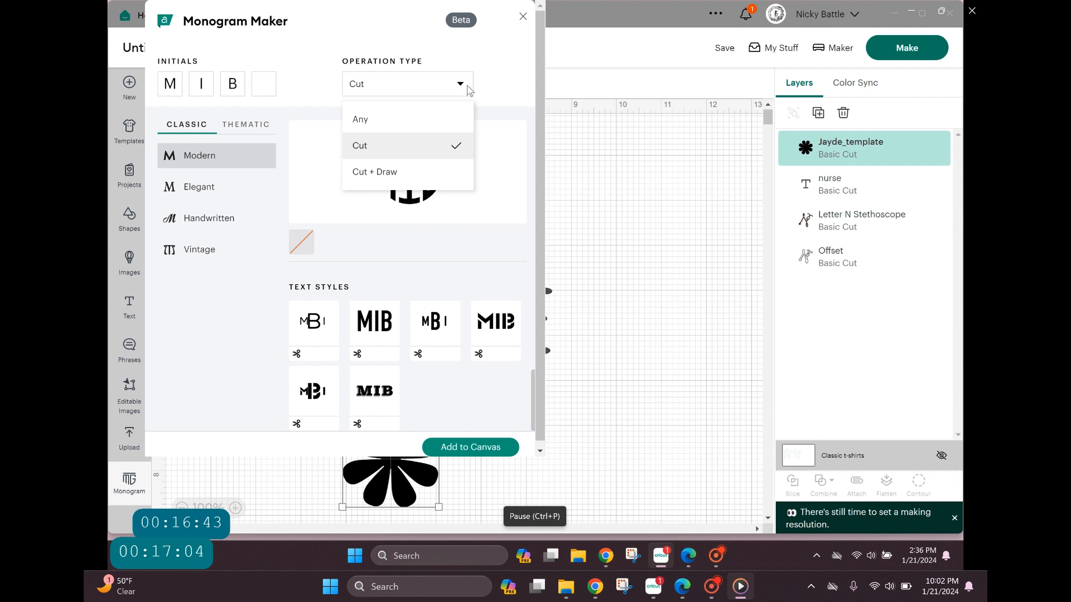
click(382, 136)
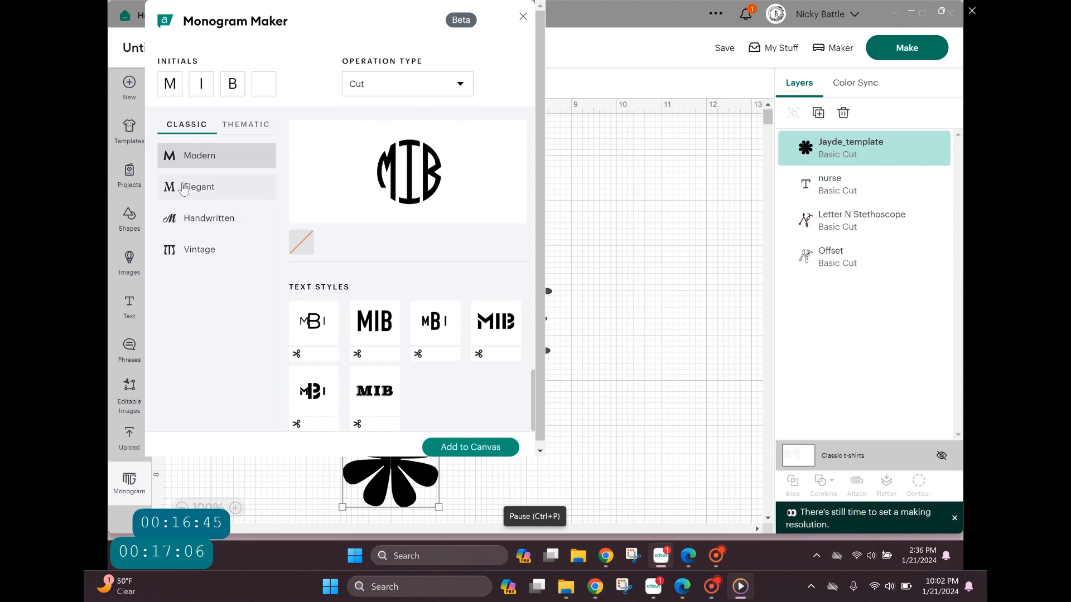
Preview the Elegant, Handwritten and Vintage classic monogram styles.
click(240, 191)
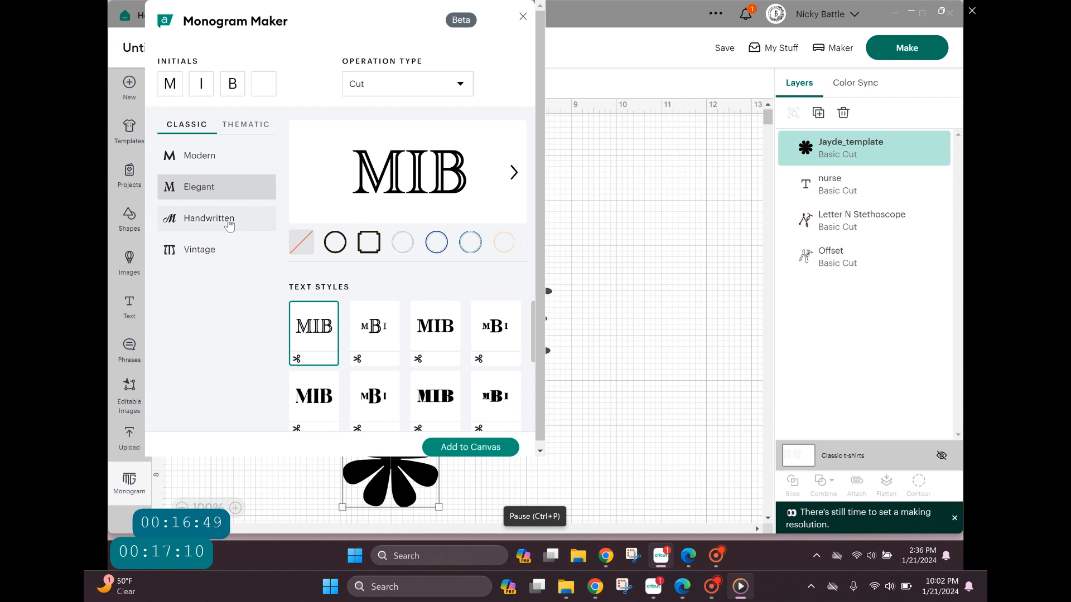
click(230, 222)
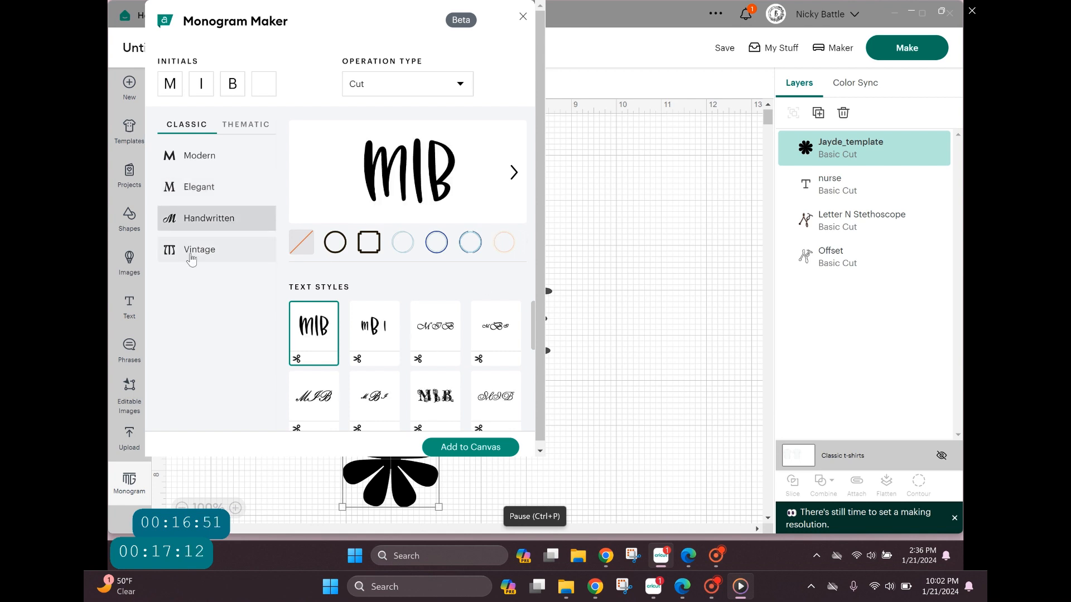
click(191, 258)
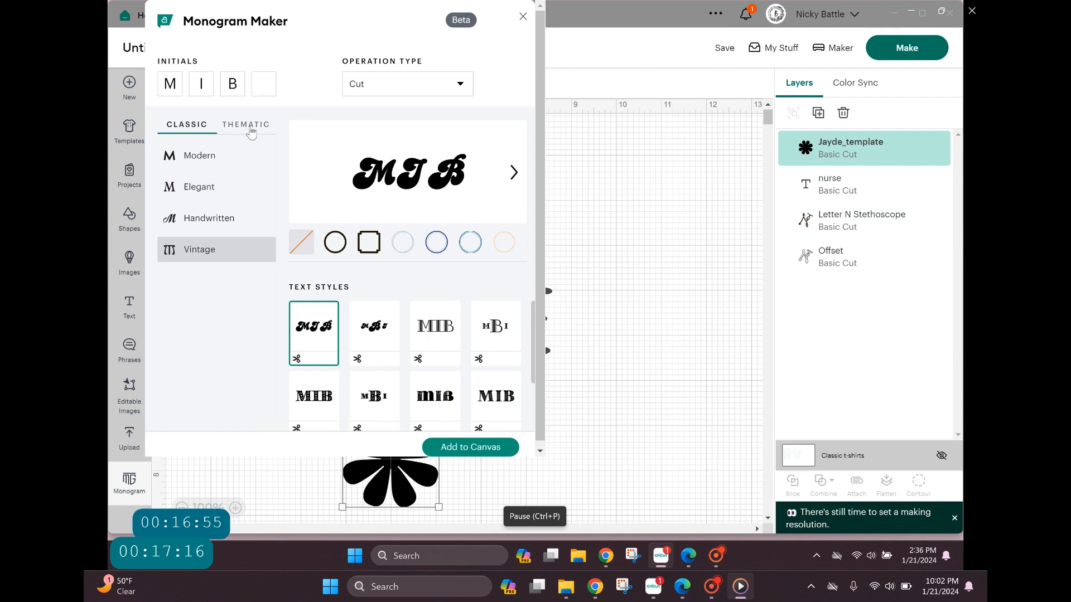
Add a Botanical thematic monogram with the open floral circle frame to the canvas and place it above NURSE, beside the stethoscope.
click(251, 132)
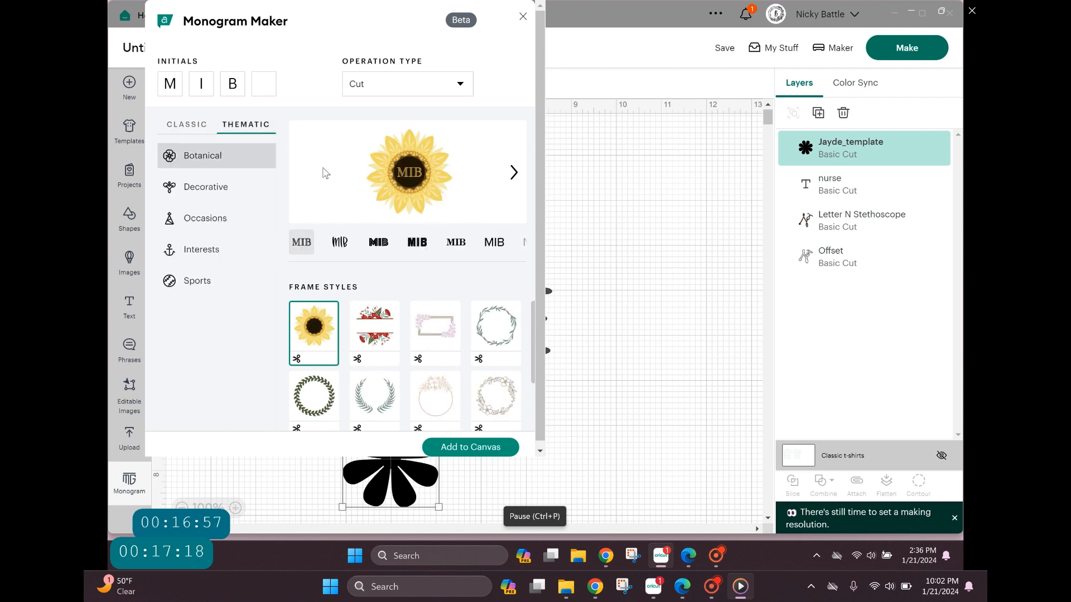
scroll(479, 303, down, 3)
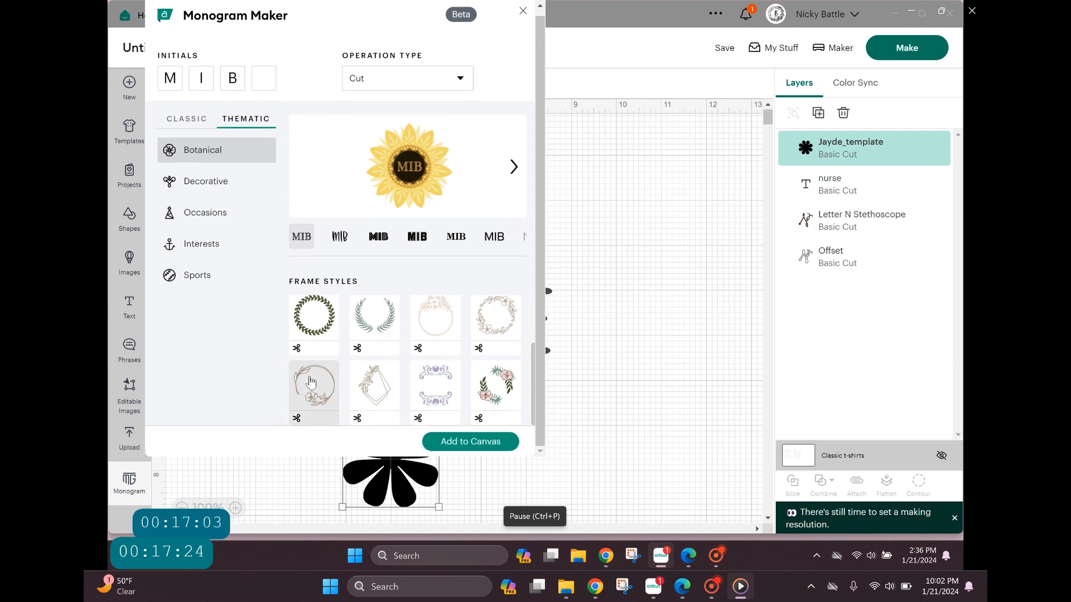
click(311, 384)
click(476, 440)
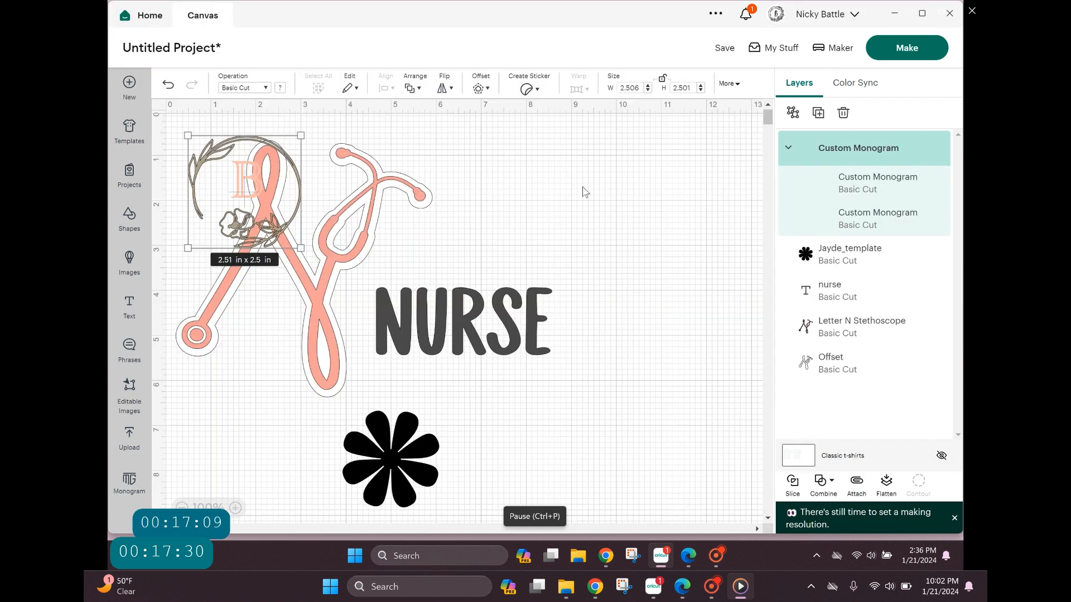
drag(262, 181, 562, 195)
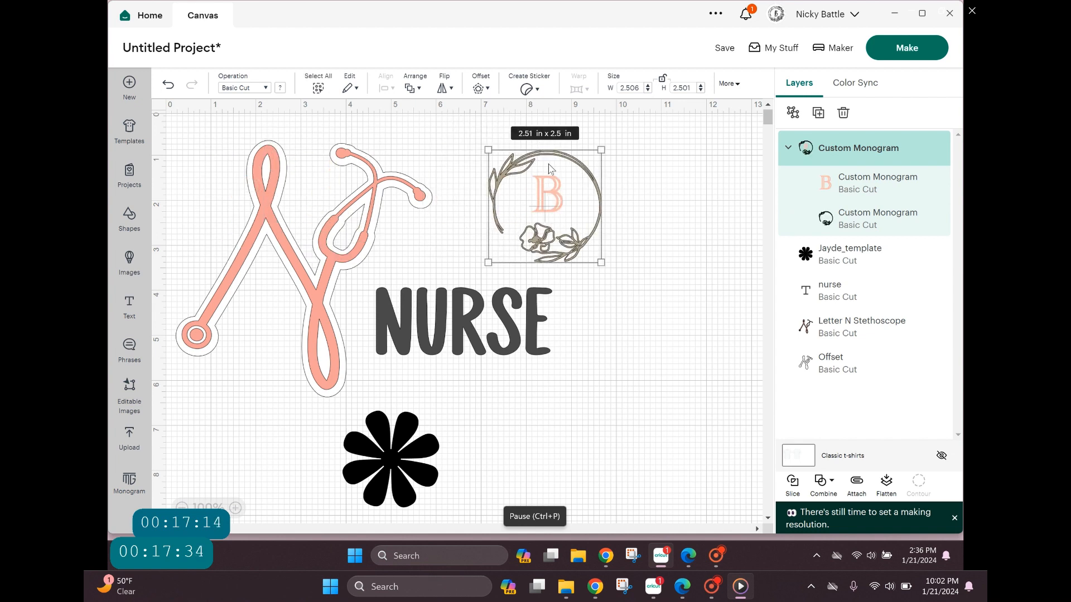
click(689, 216)
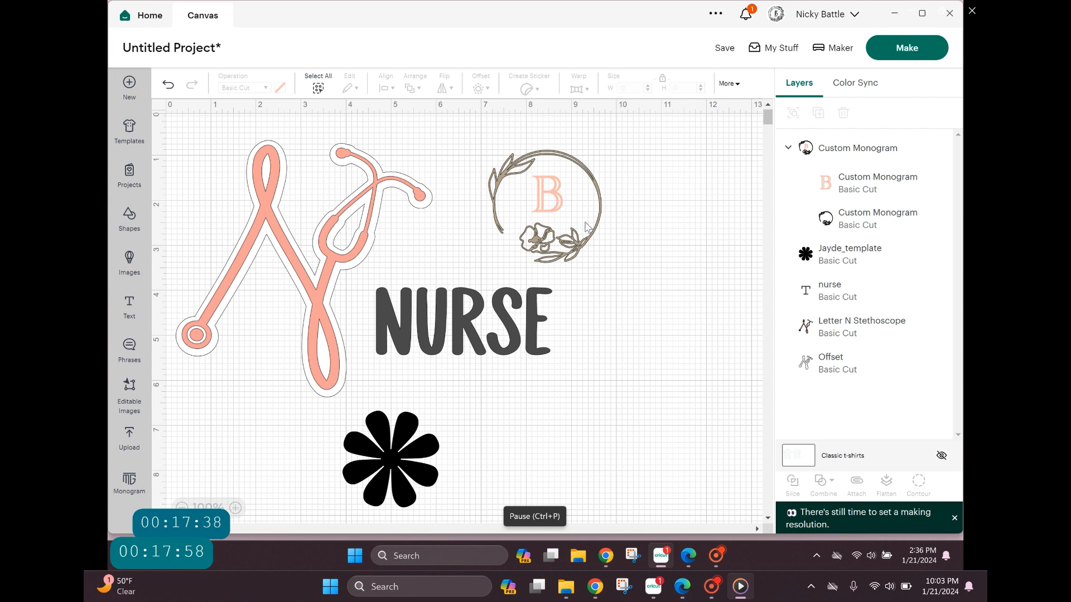
Recolor the monogram's letter B to black.
click(549, 215)
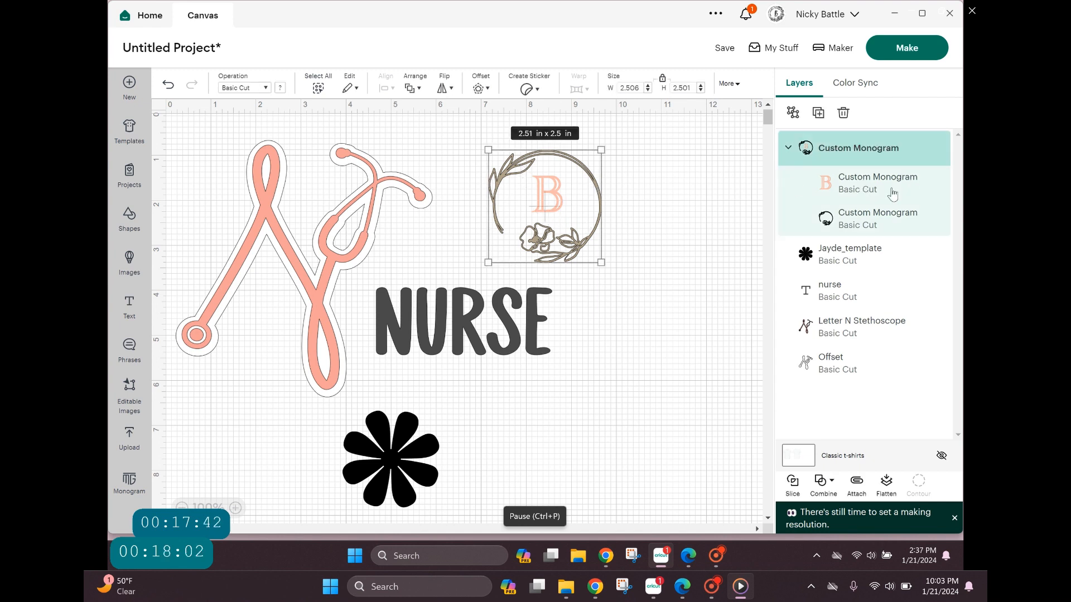
click(867, 184)
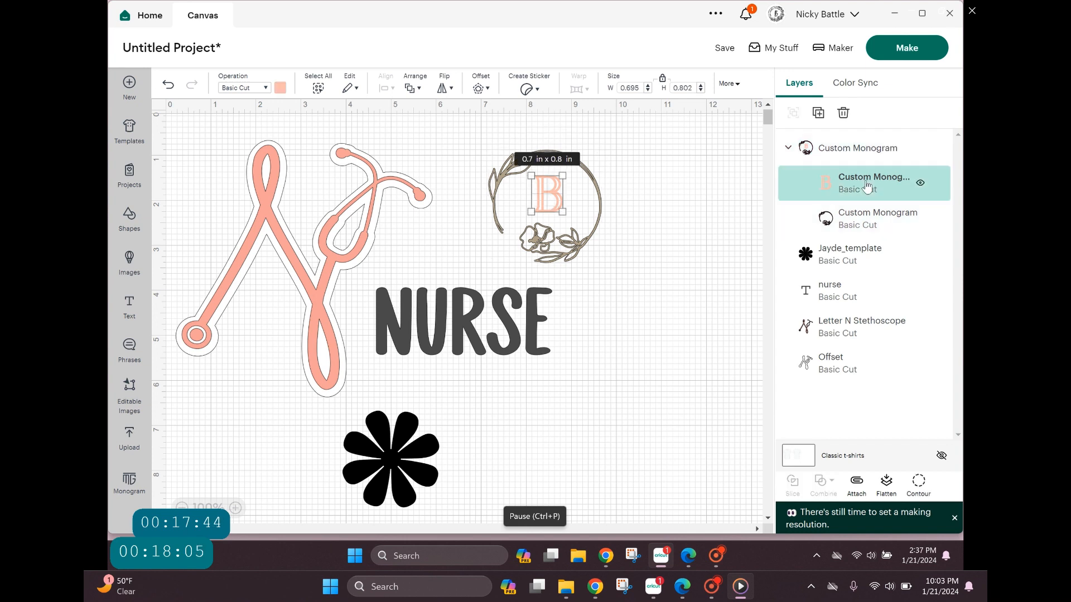
click(280, 89)
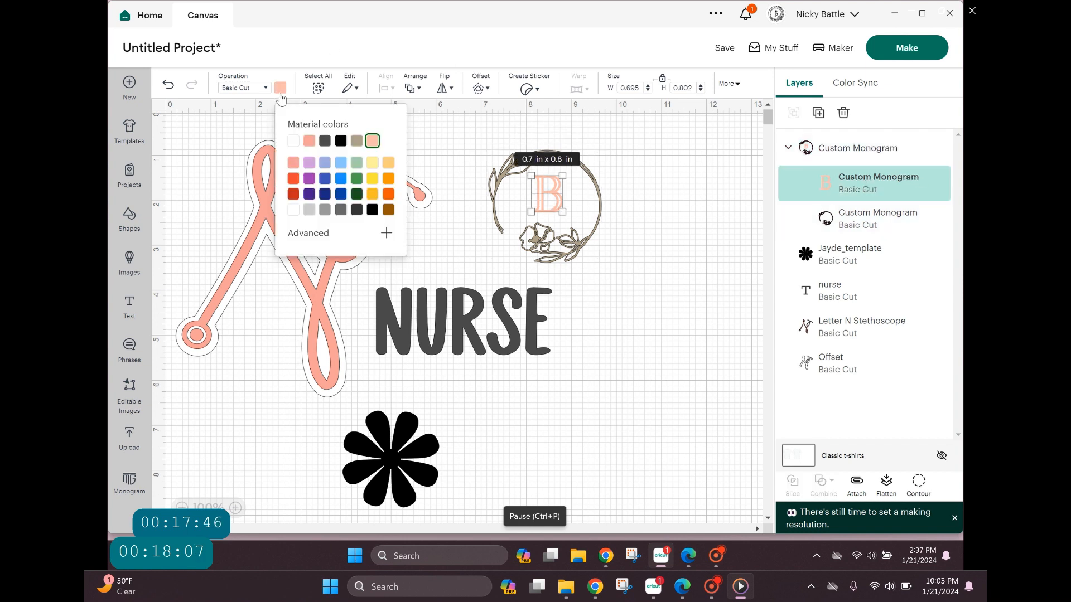
click(340, 142)
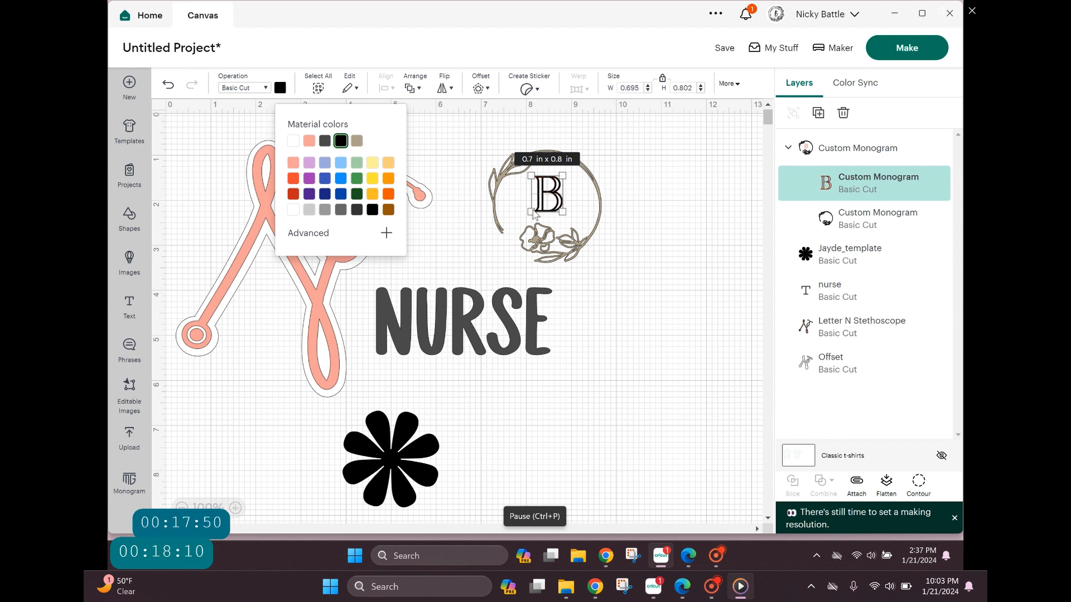
Recolor the monogram's floral circle frame with the salmon pink already used in the stethoscope design.
click(848, 229)
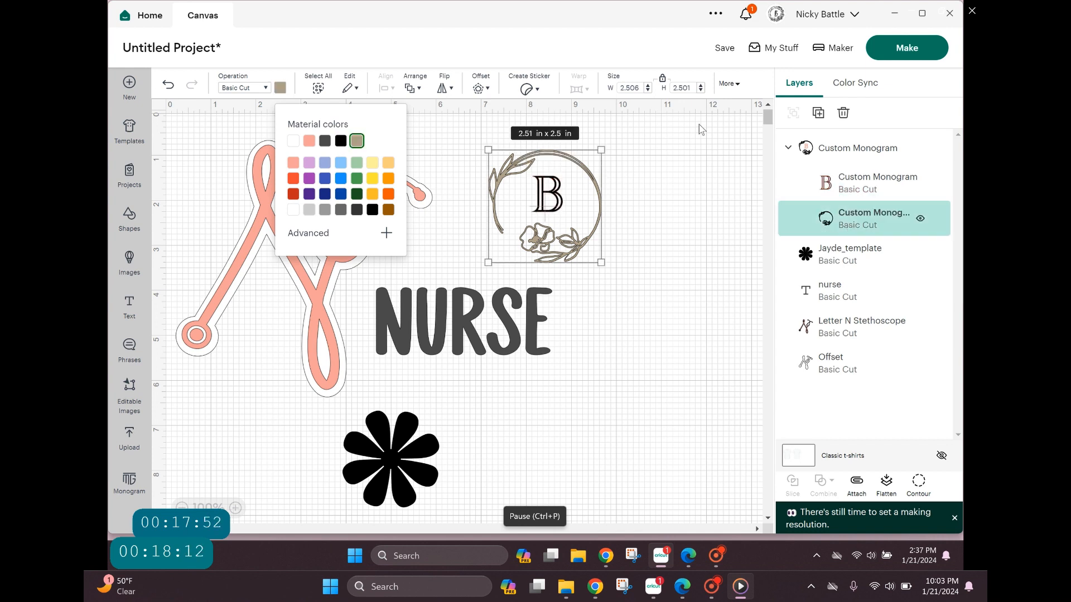
click(309, 142)
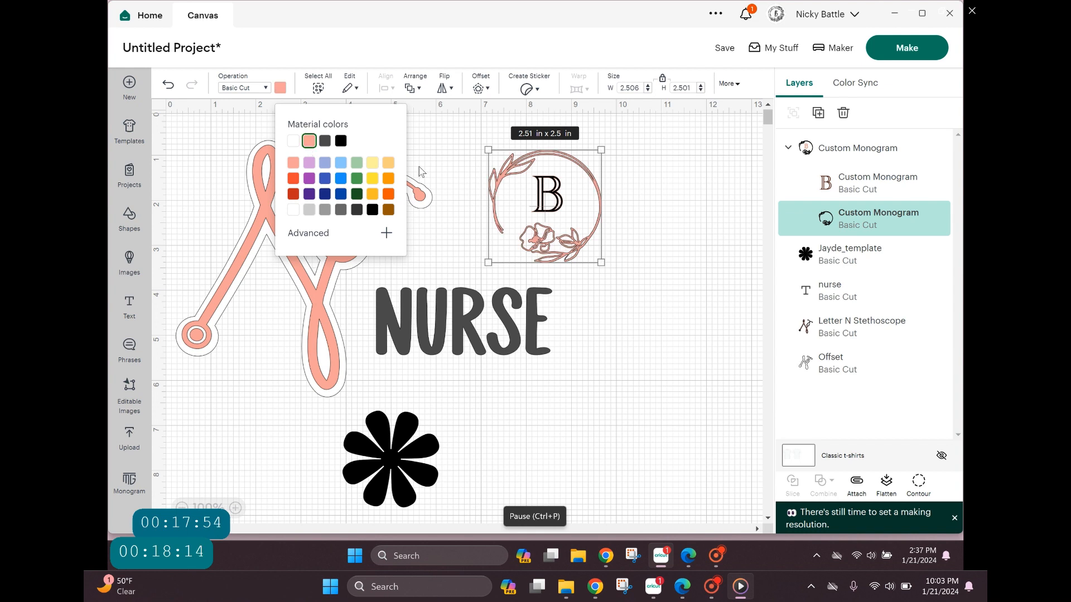
click(594, 206)
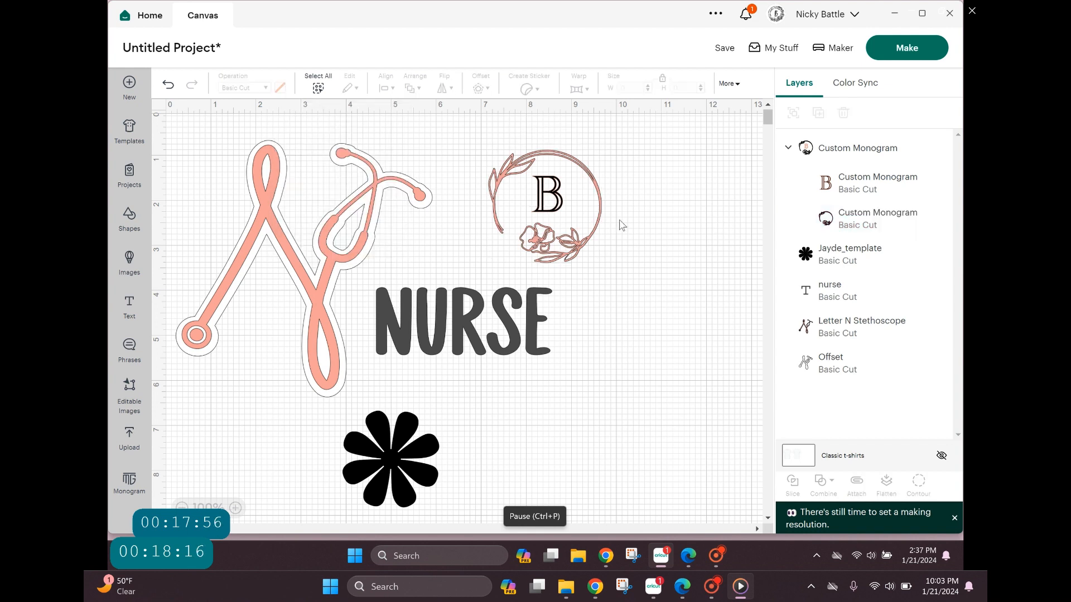
Try custom pink shades on the monogram's floral frame and set it to the pale pink #e4baba.
click(835, 228)
click(279, 89)
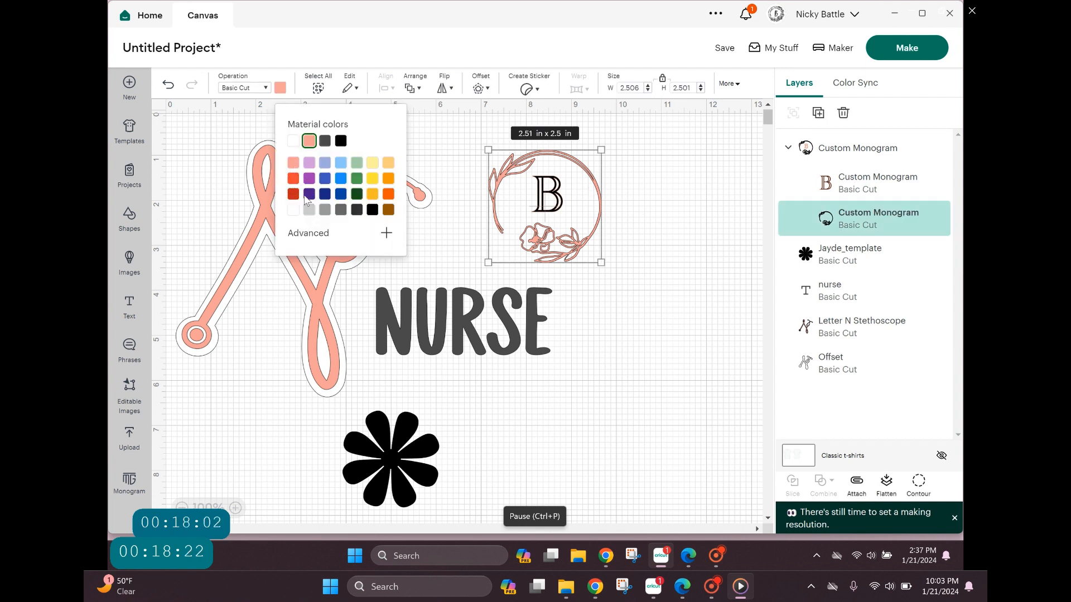
click(387, 233)
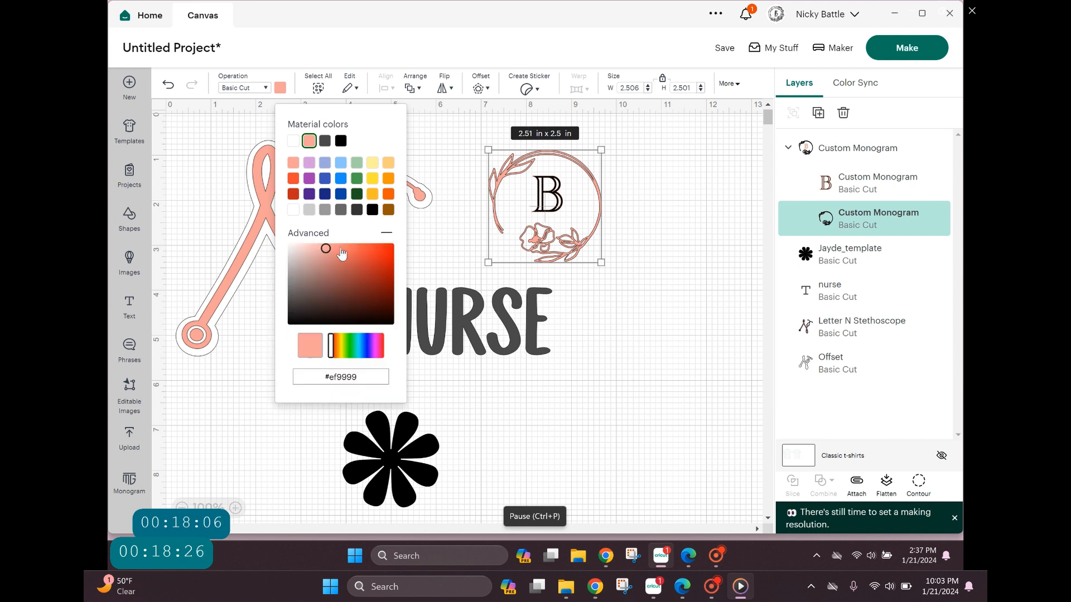
drag(327, 249, 334, 249)
click(319, 246)
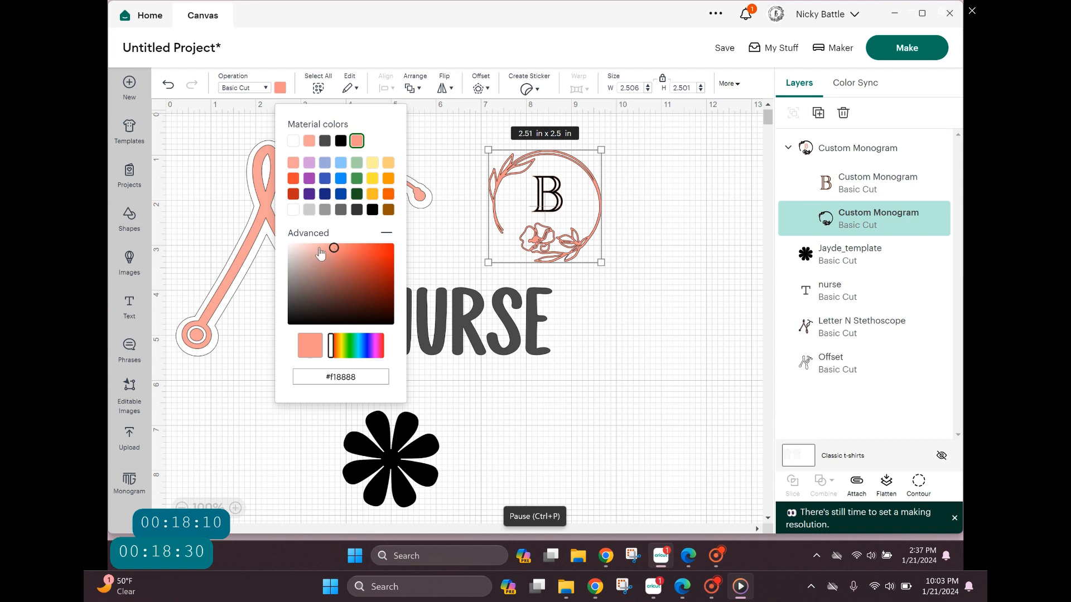
click(308, 248)
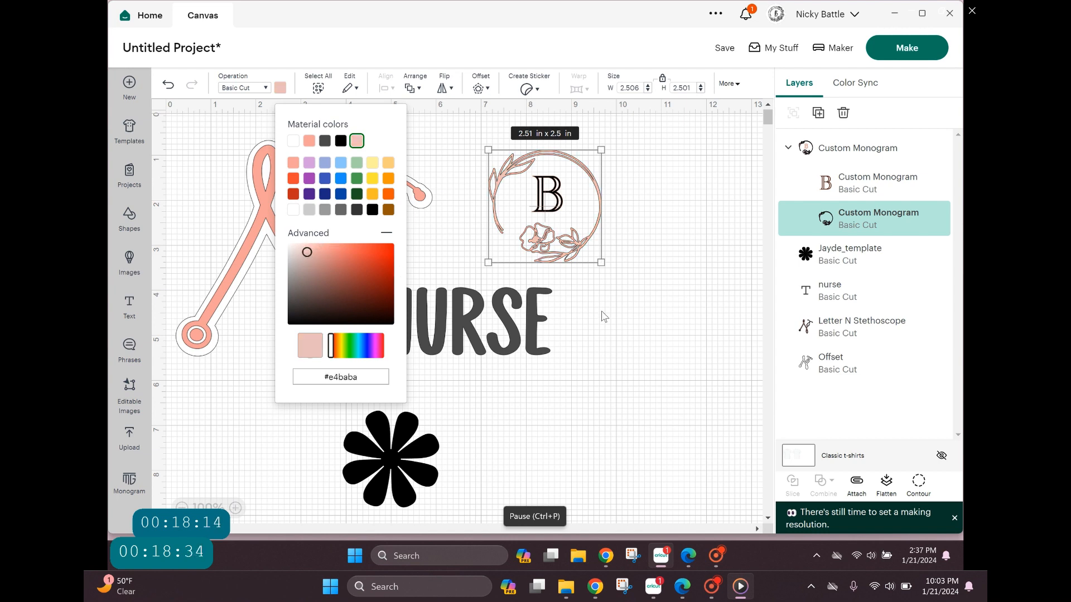
click(569, 220)
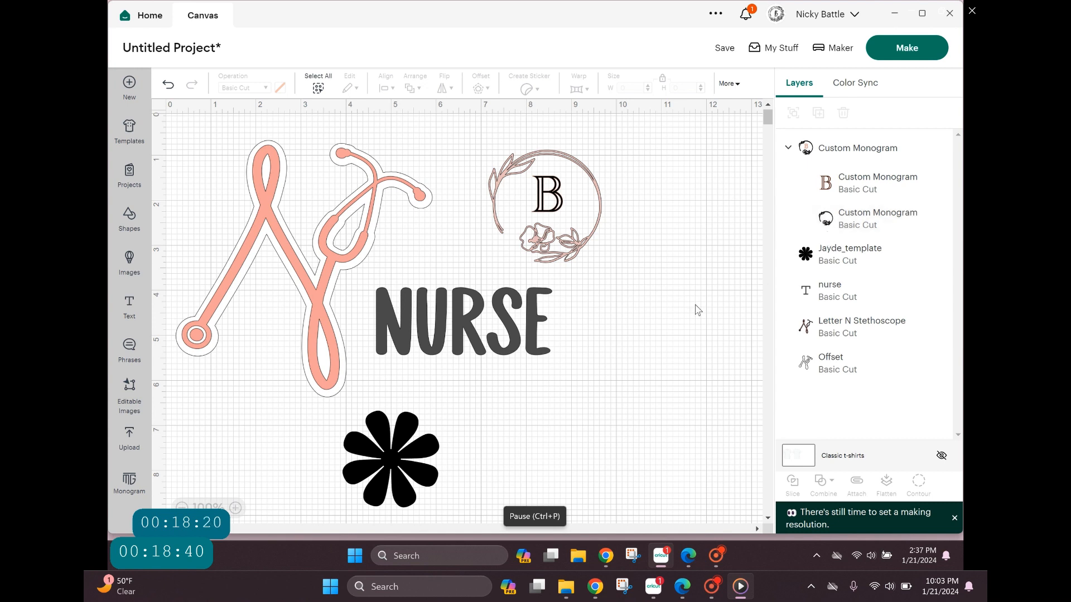
Weld the letters of the NURSE text into one shape and move it slightly down and away from the stethoscope letter.
click(540, 329)
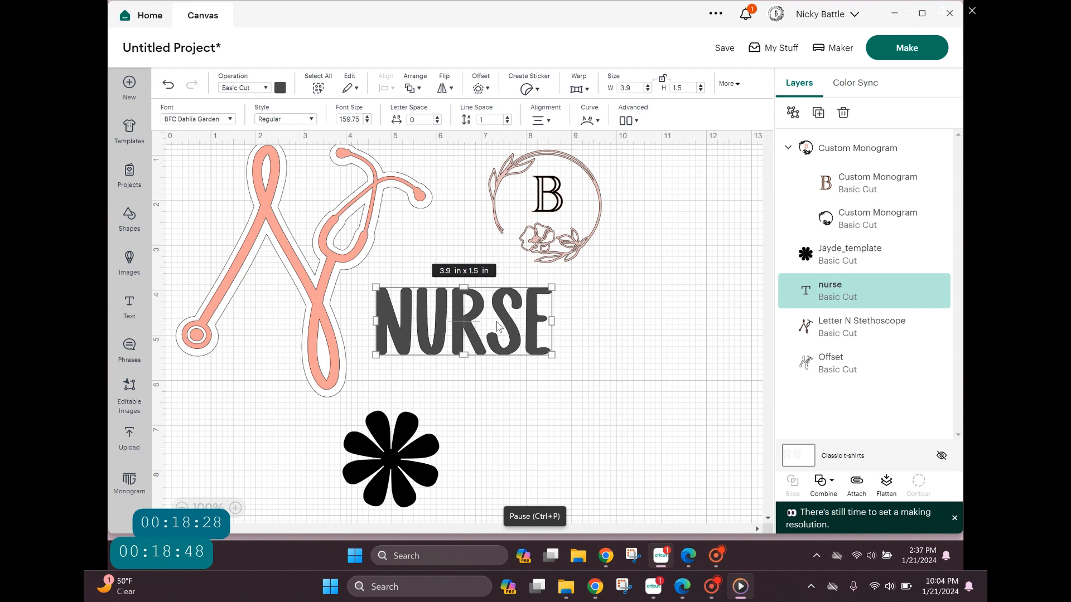
click(832, 488)
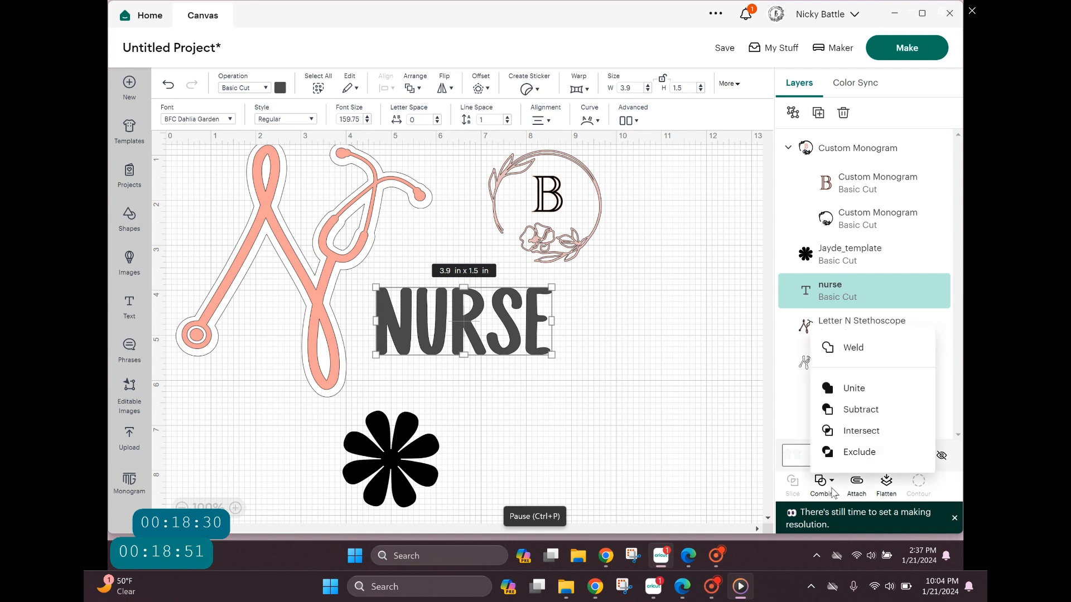
click(852, 357)
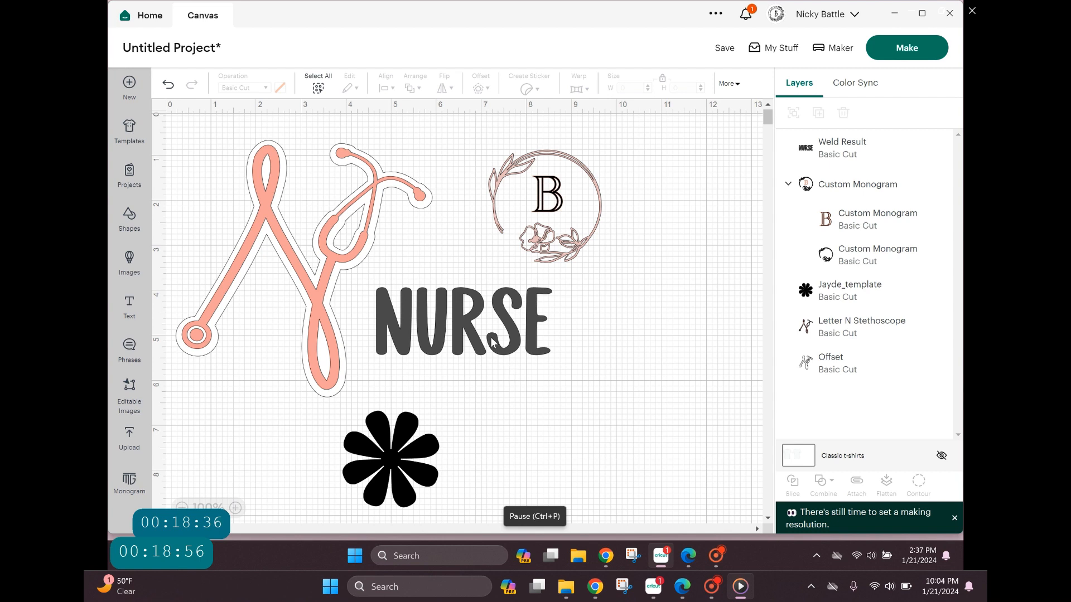
drag(492, 342, 508, 326)
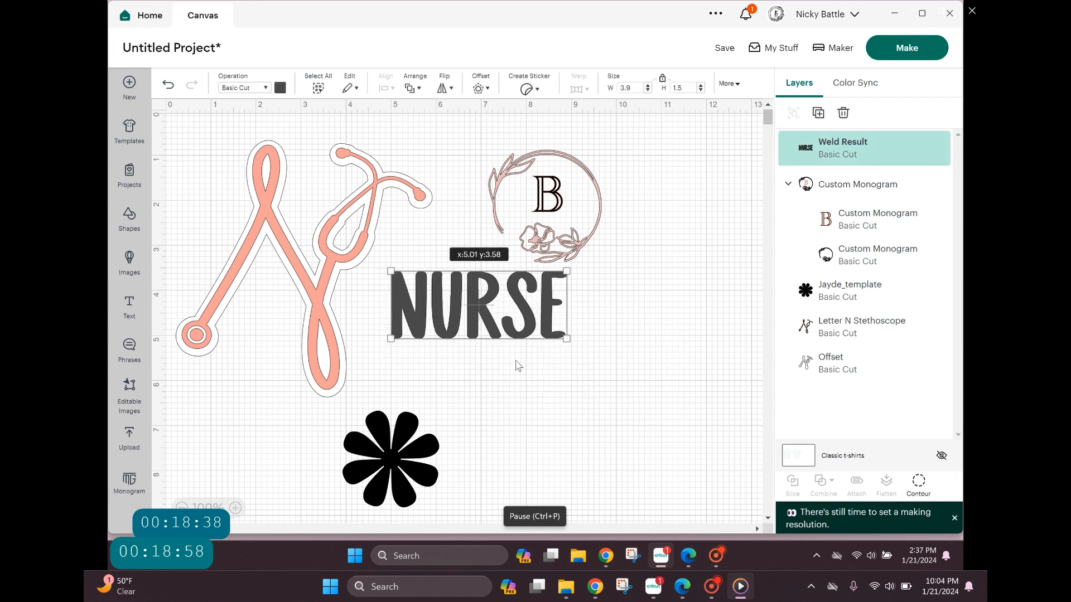
drag(518, 365, 532, 398)
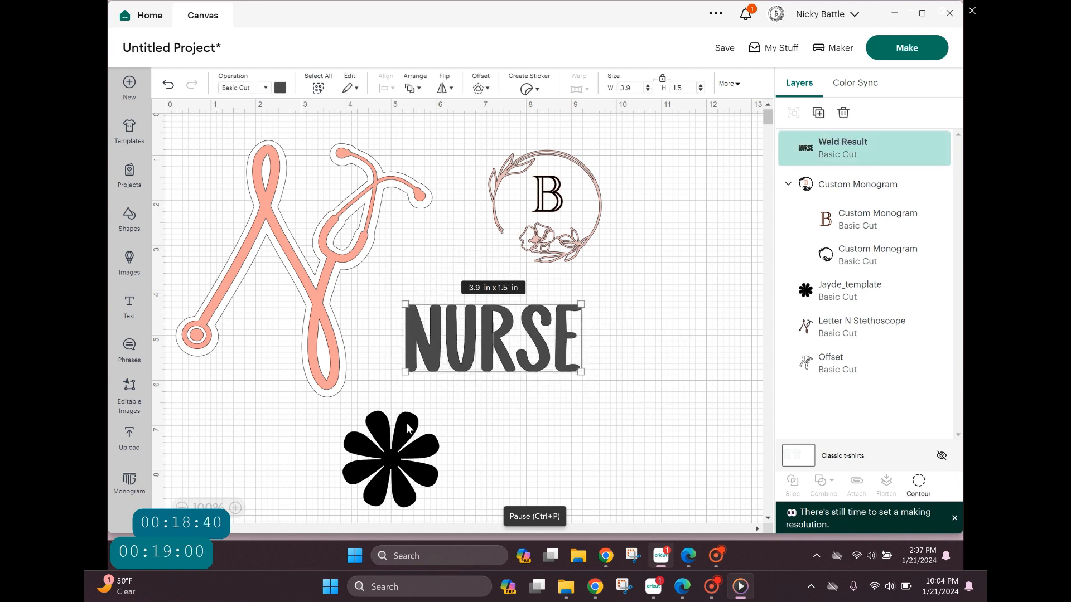
Move the black flower beneath the NURSE text and weld the flower and text into one shape.
drag(409, 429, 490, 433)
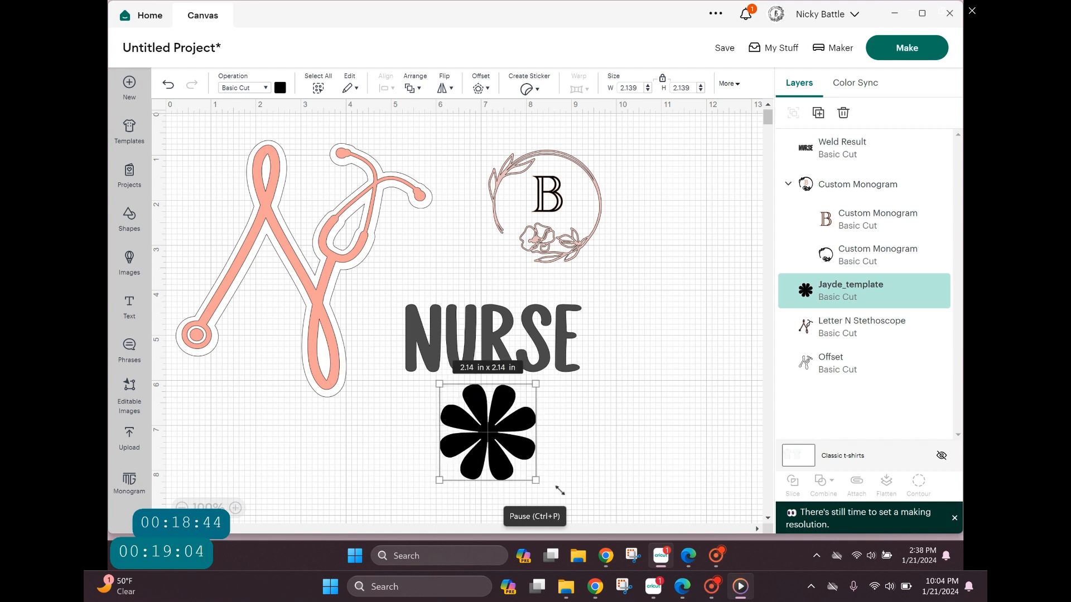
drag(567, 490, 429, 293)
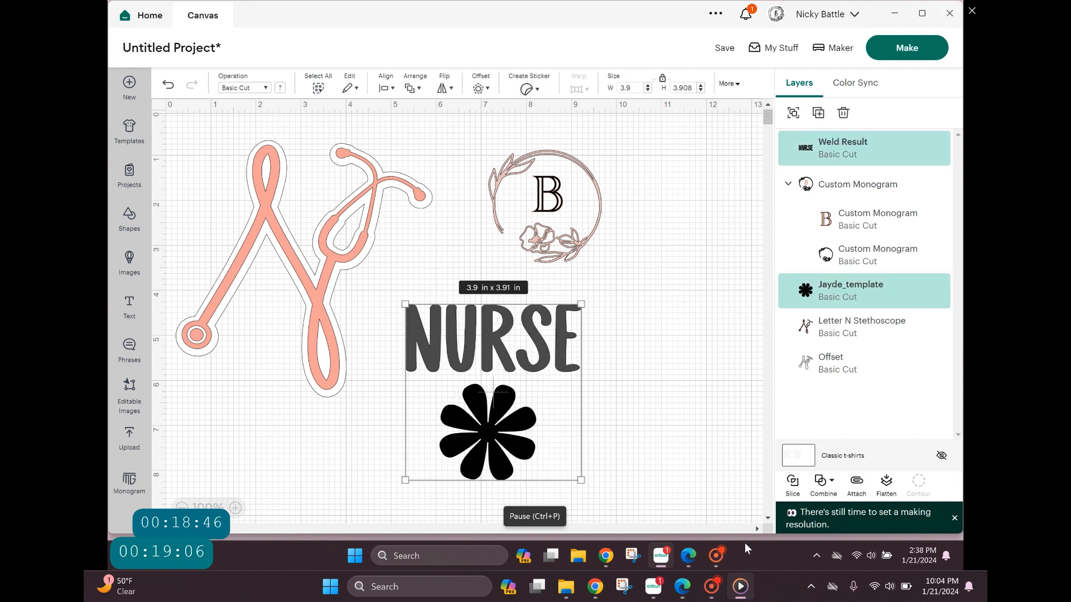
click(822, 483)
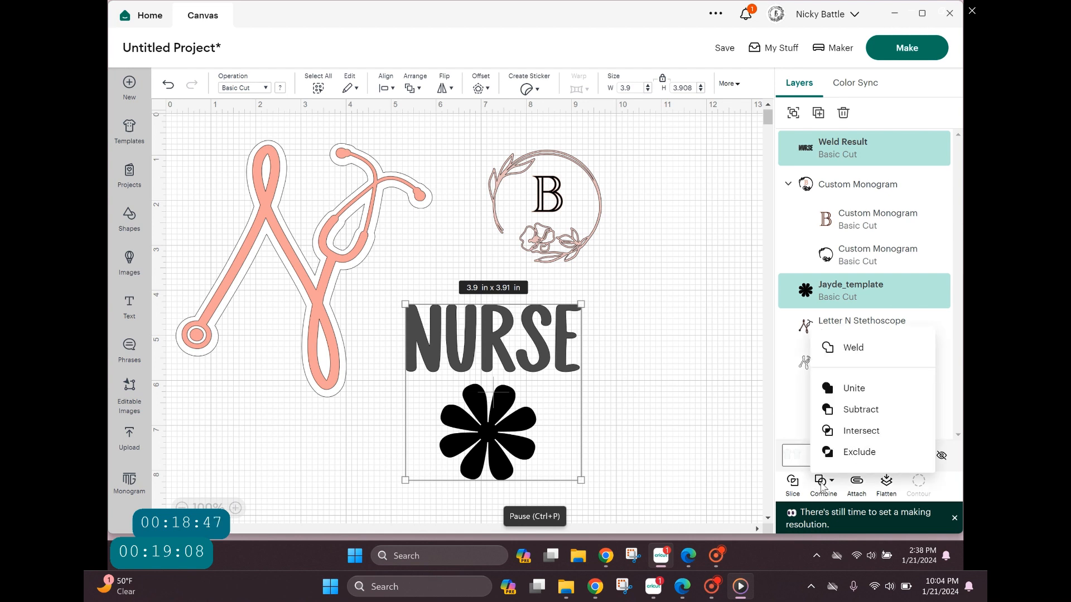
click(865, 361)
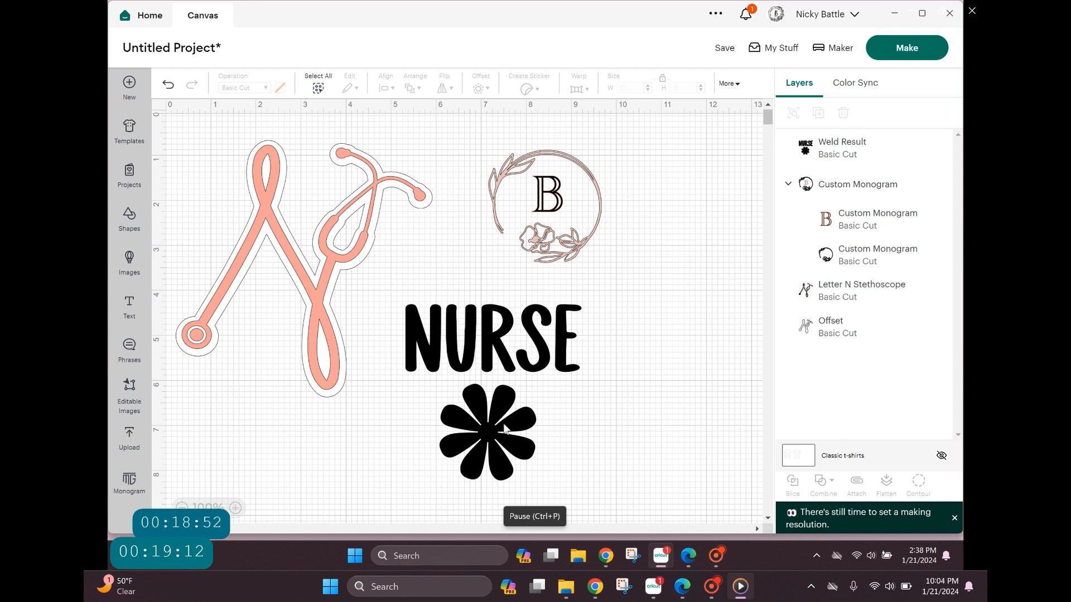
Shift the welded NURSE and flower shape slightly, then undo both the move and the weld.
mouse_move(503, 437)
mouse_down()
mouse_move(572, 435)
mouse_move(464, 446)
mouse_move(456, 457)
mouse_move(487, 433)
mouse_up()
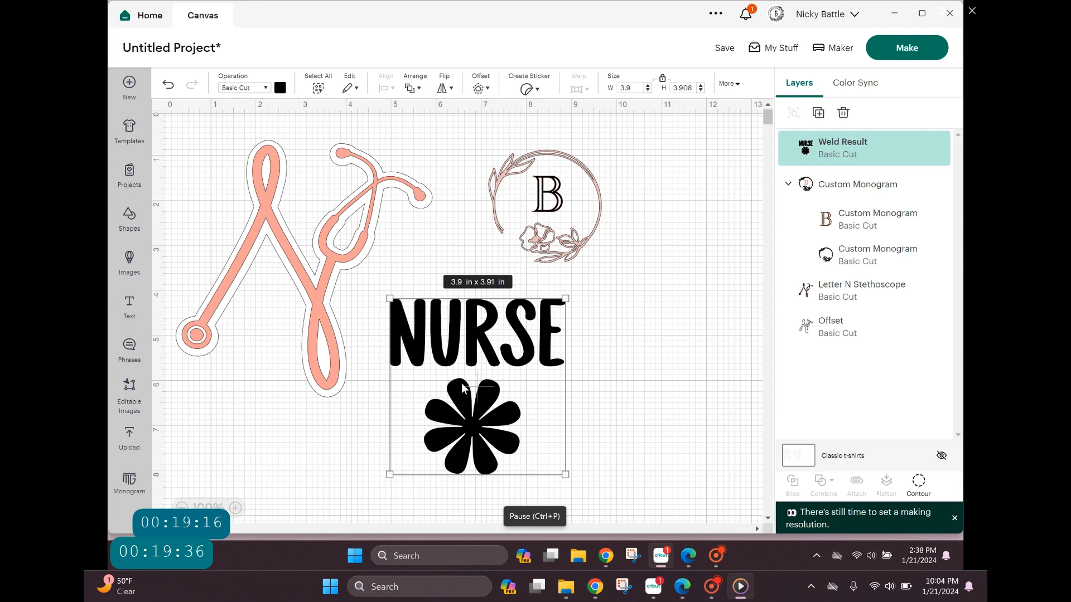
right_click(485, 407)
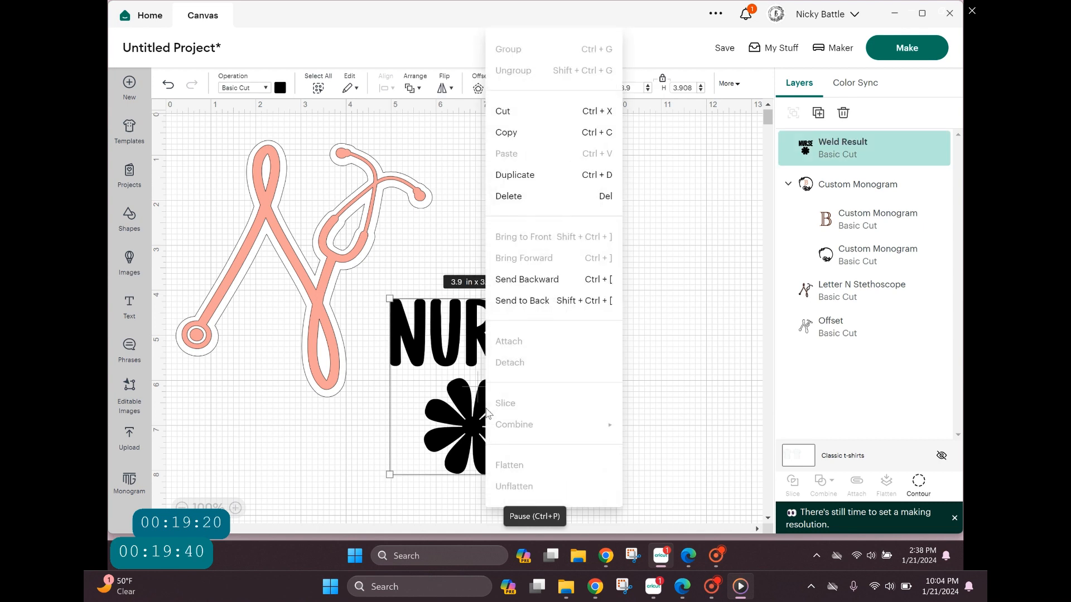
click(443, 357)
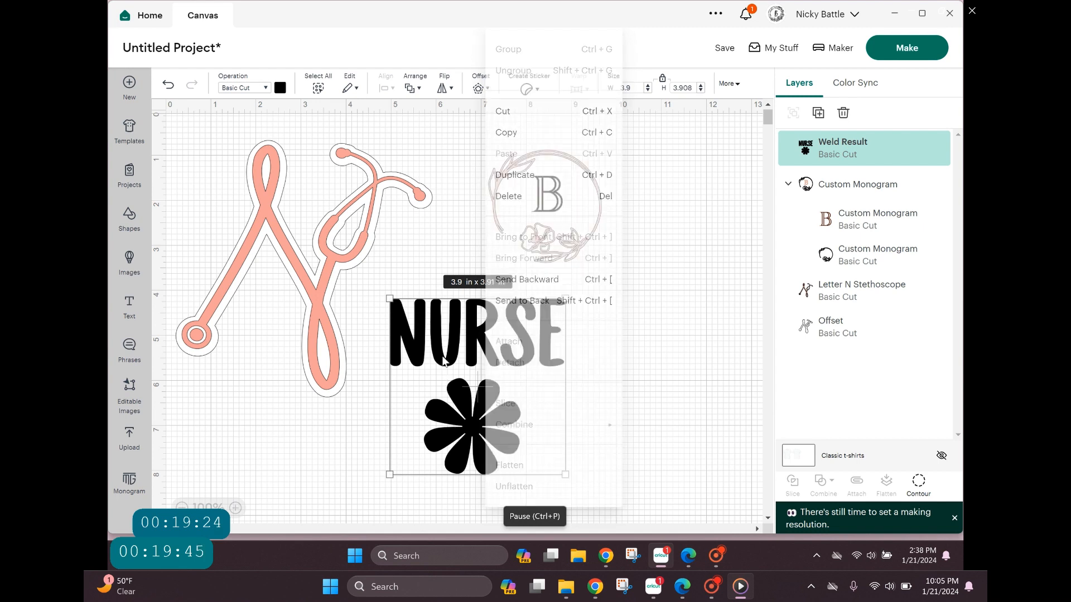
click(168, 87)
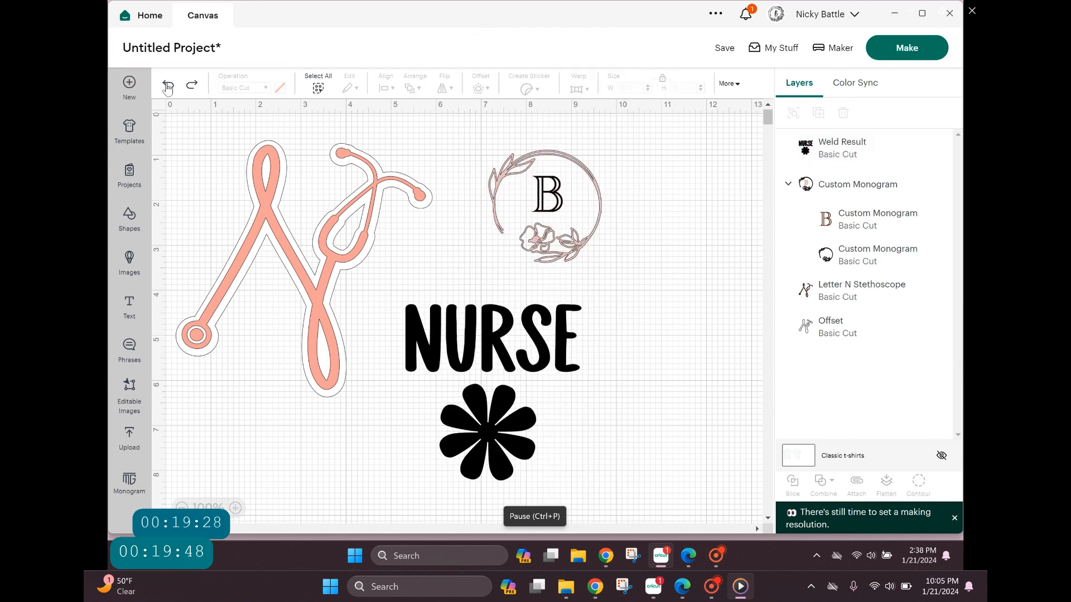
click(168, 87)
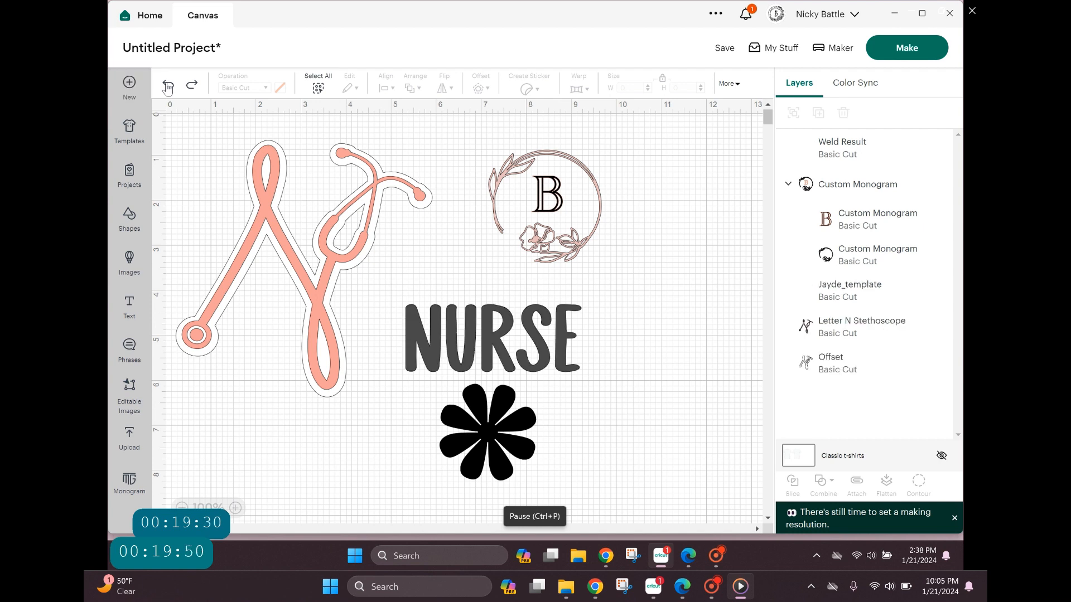
Reposition the black flower so it sits centered just beneath the NURSE text.
mouse_move(467, 396)
mouse_down()
mouse_move(501, 418)
mouse_move(454, 410)
mouse_up()
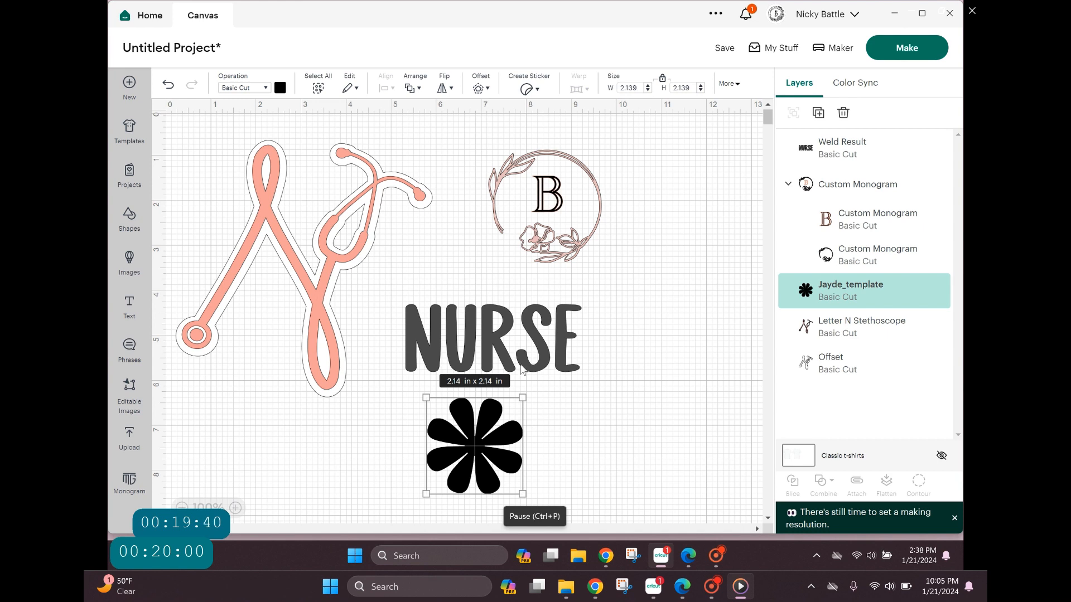
click(552, 360)
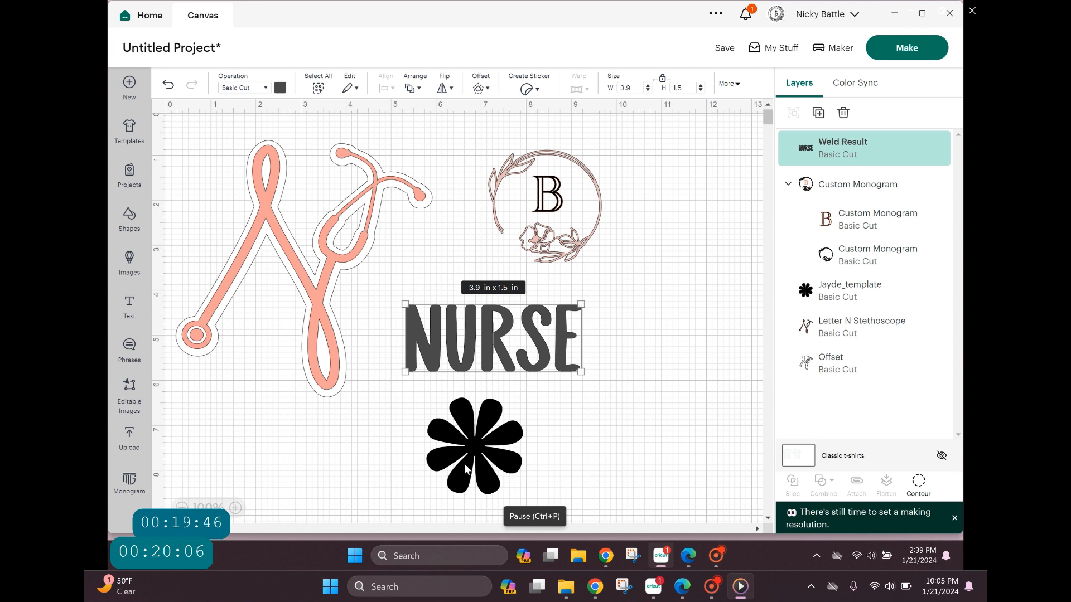
drag(481, 460, 497, 447)
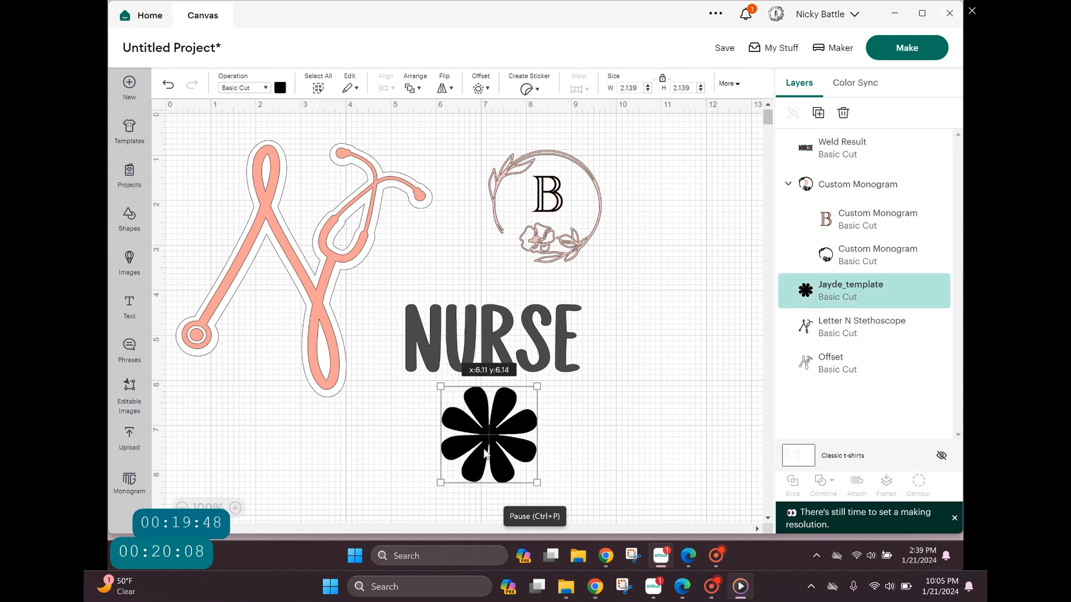
Weld the NURSE text and the black flower into one shape and move it slightly up and to the right.
drag(401, 320, 386, 300)
click(429, 285)
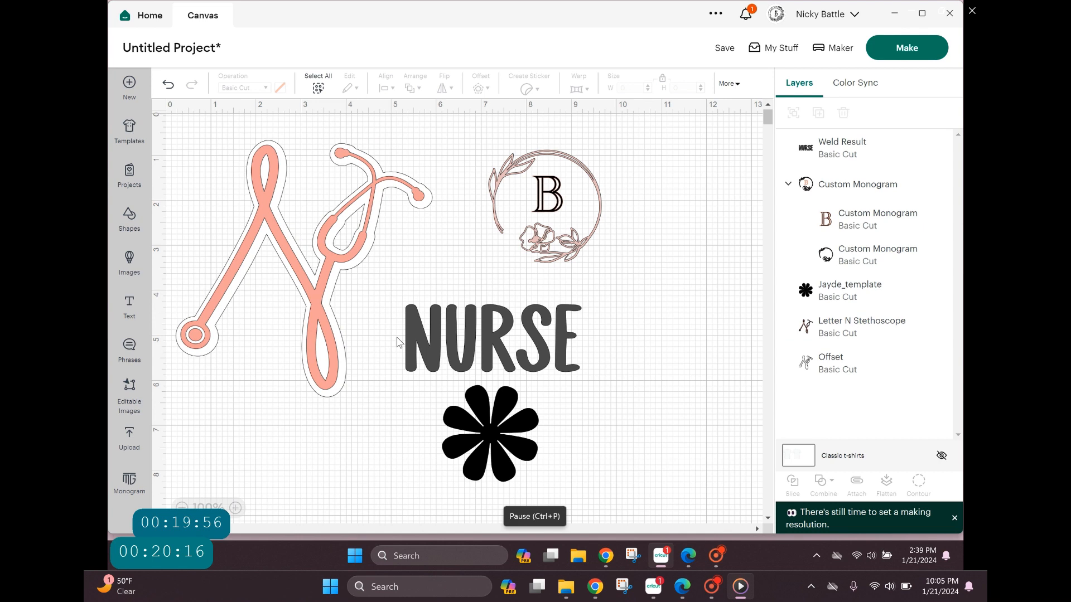
drag(395, 298, 380, 263)
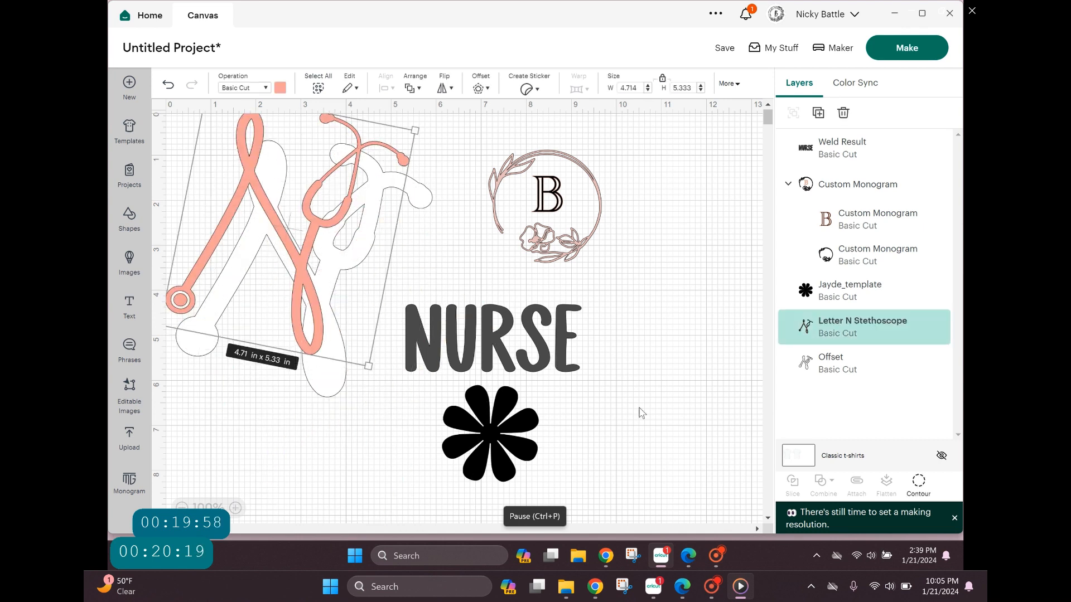
drag(608, 472, 485, 347)
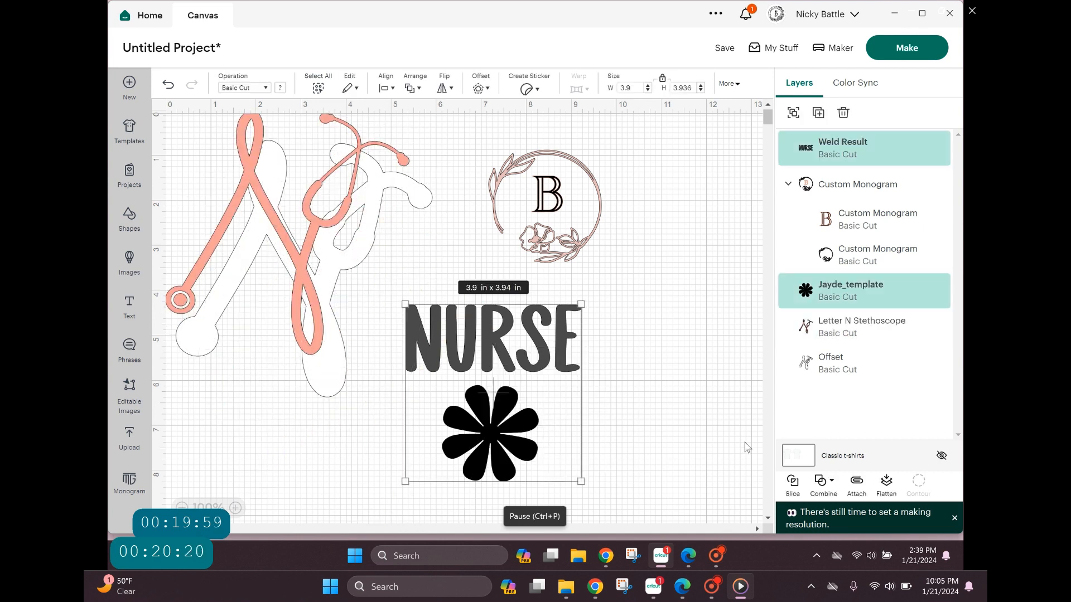
click(817, 484)
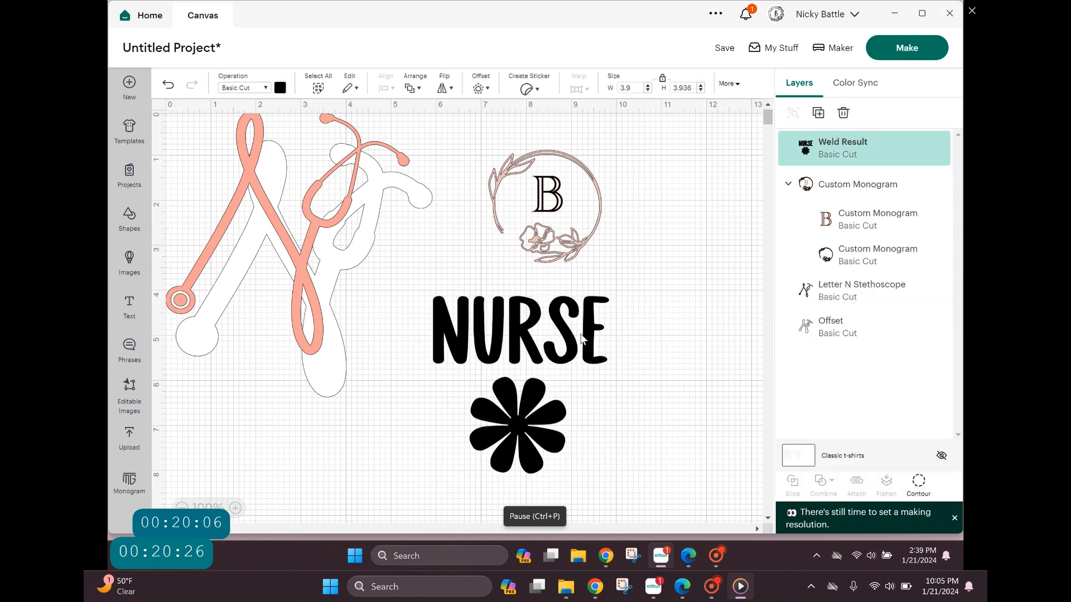
click(581, 339)
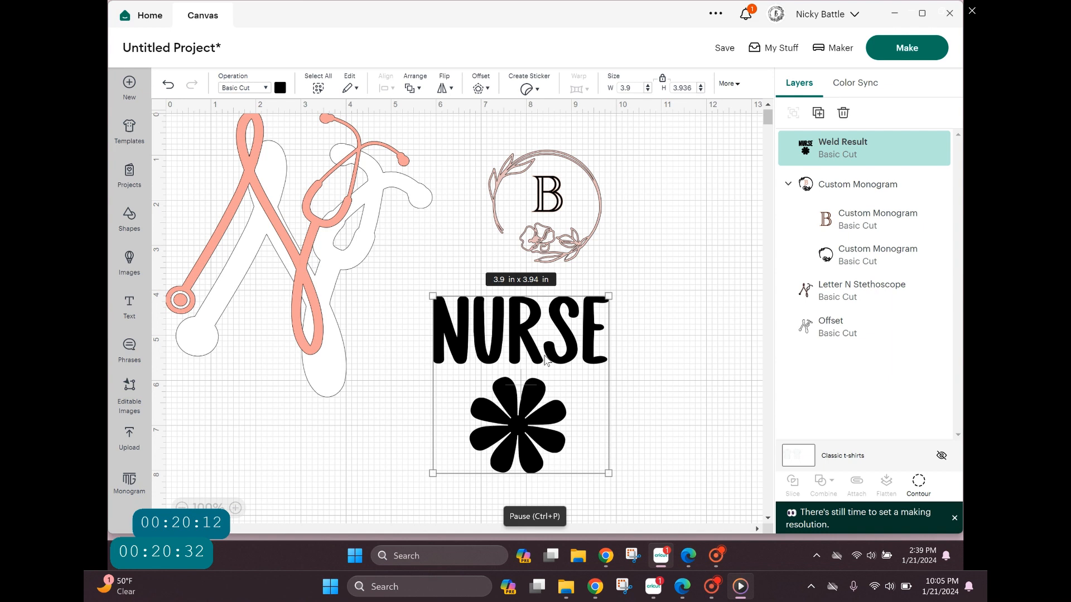
click(645, 428)
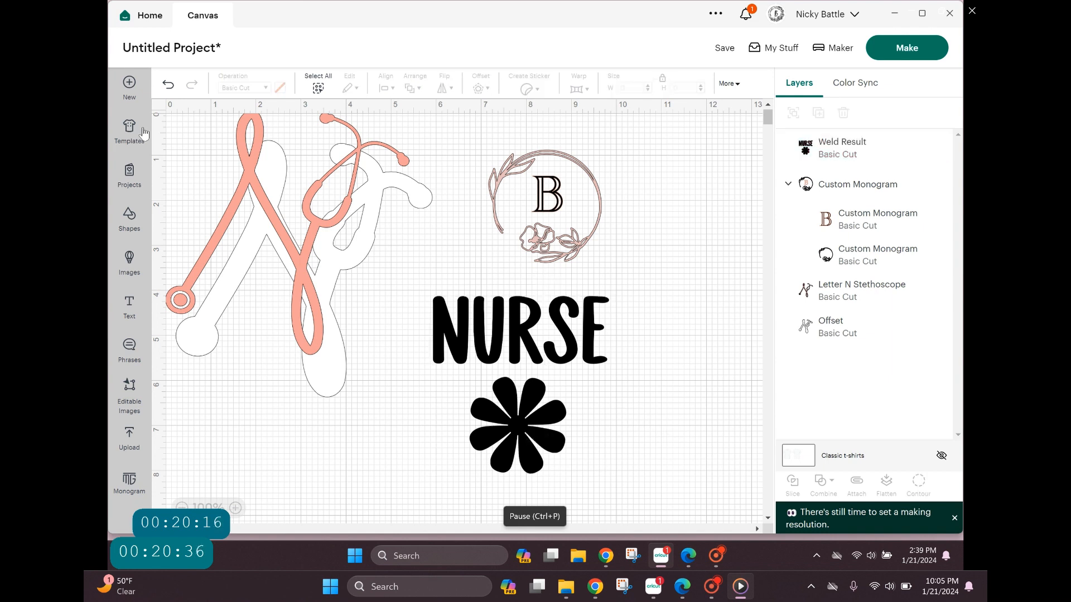
Add a rounded square, enlarge it to about 5.38 in by 5.38 in, and place it over the flower below NURSE.
click(127, 221)
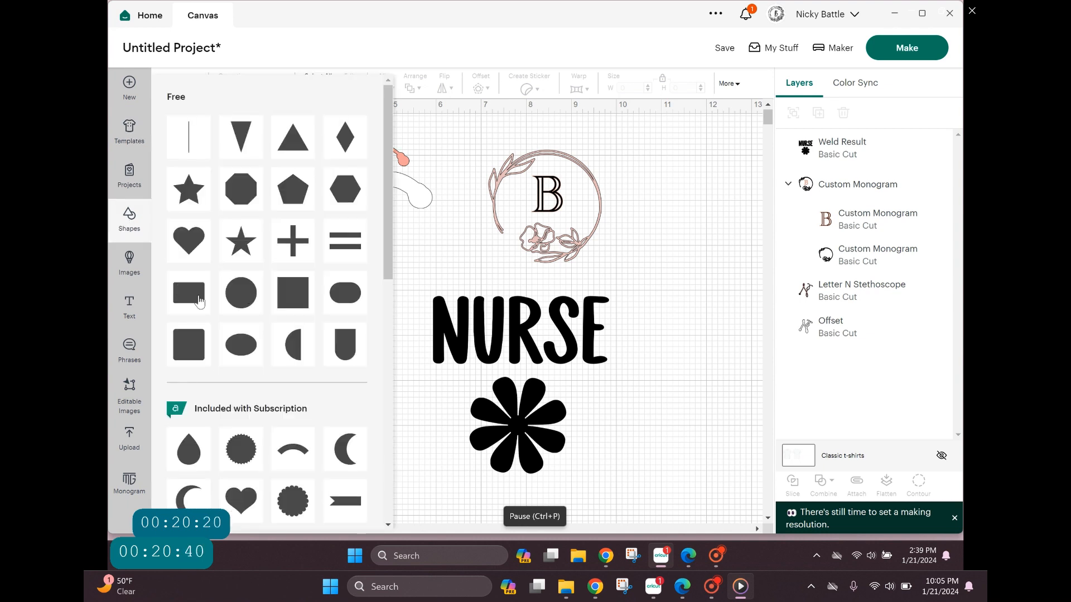
click(187, 337)
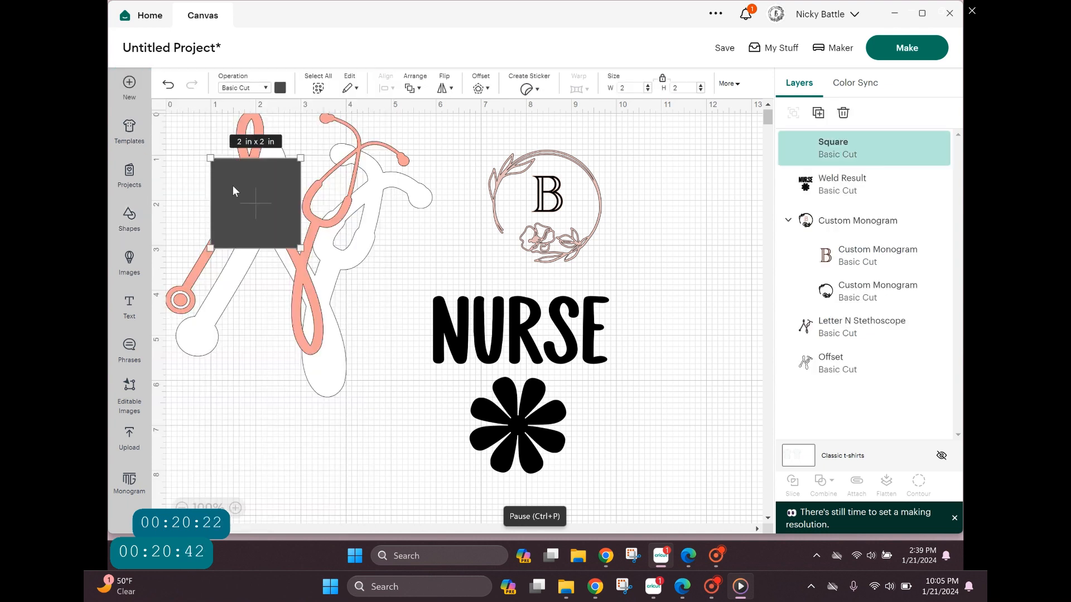
drag(232, 186, 380, 407)
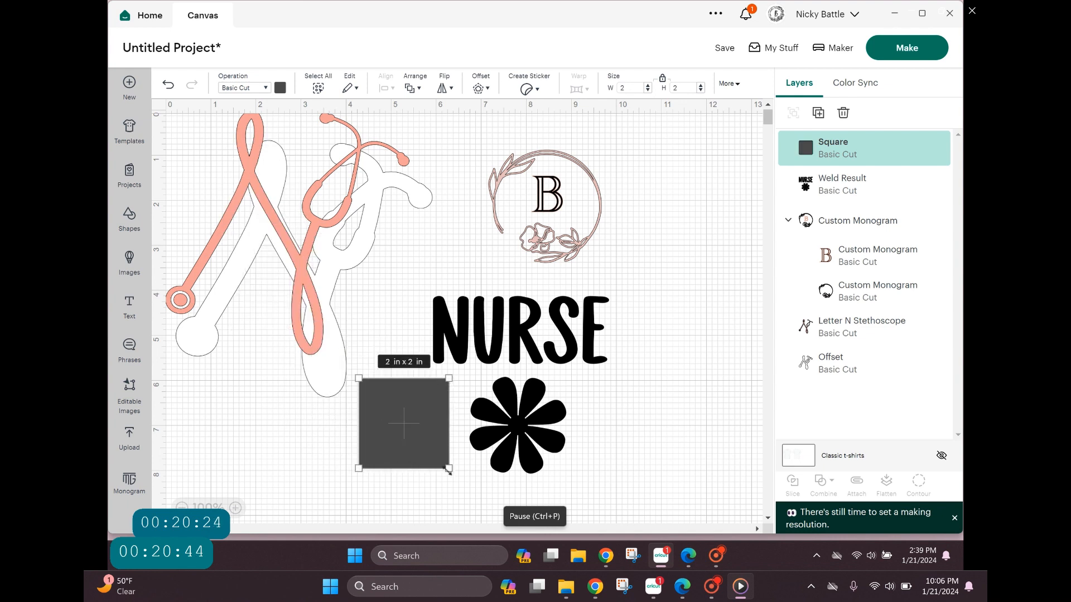
drag(450, 470, 601, 486)
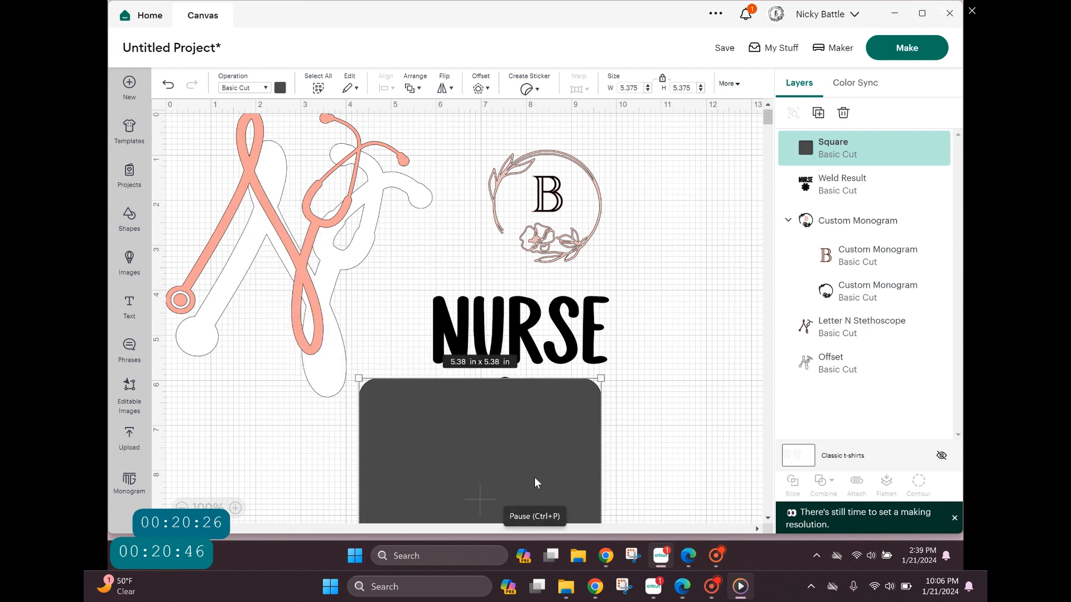
drag(534, 478, 575, 472)
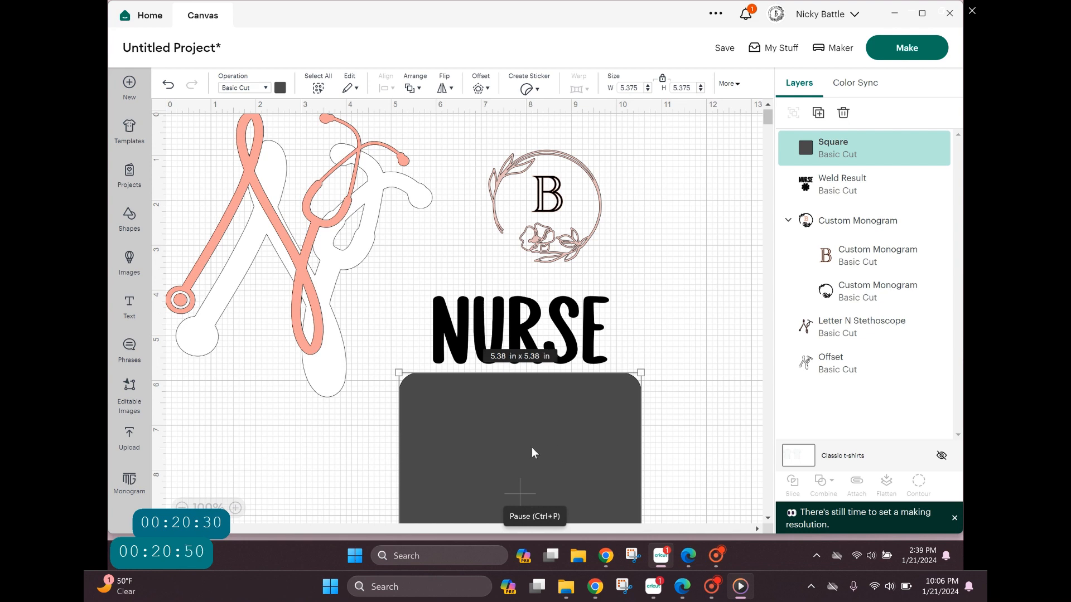
click(692, 436)
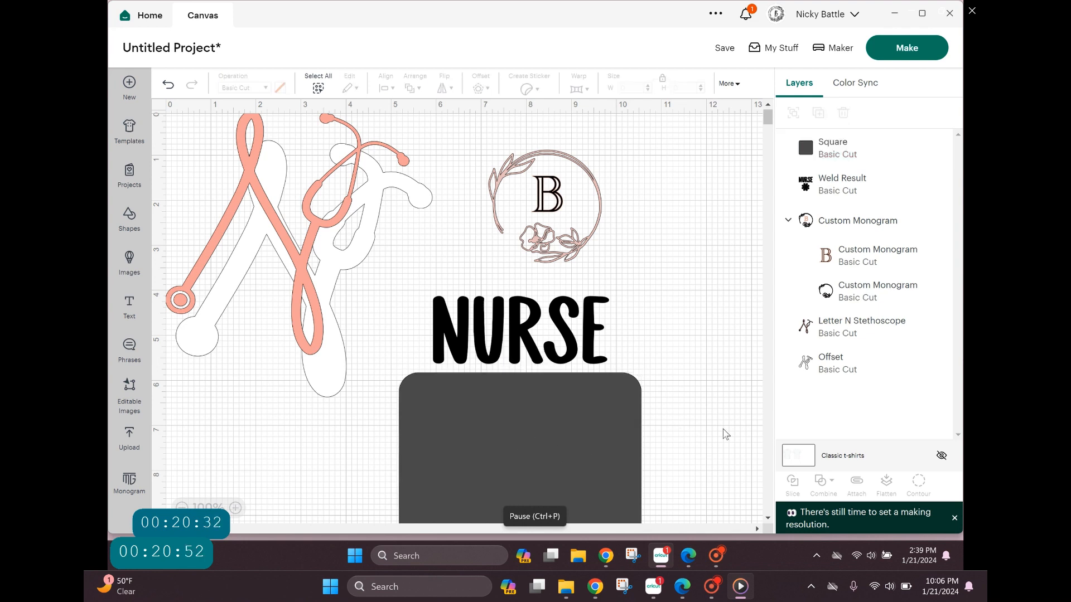
Slice the rounded square with the welded NURSE and flower shape, and delete the cut-out square and the gray flower piece.
drag(726, 428, 370, 434)
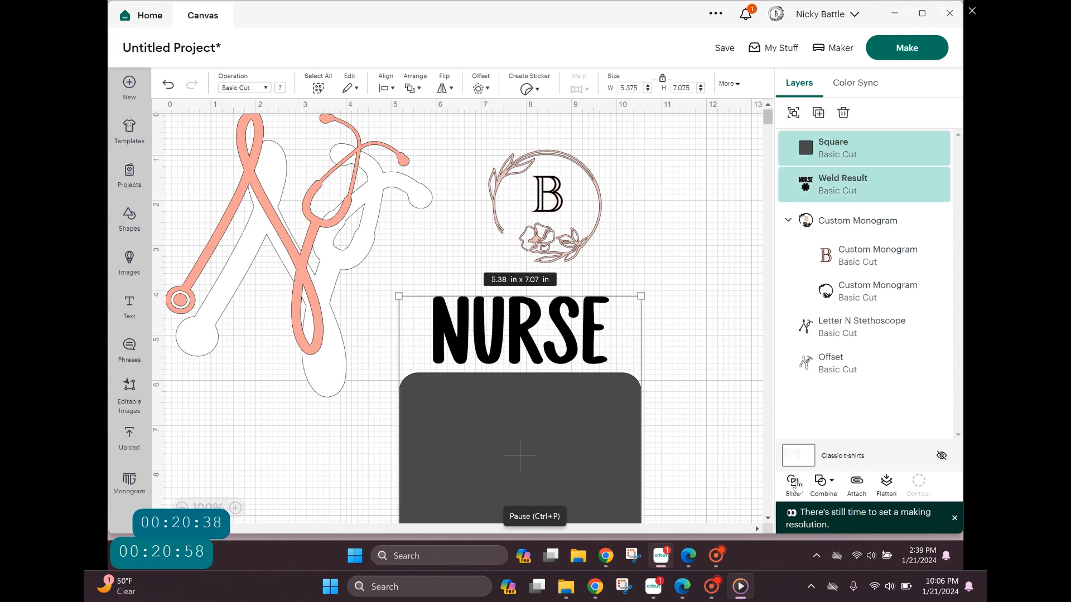
click(792, 482)
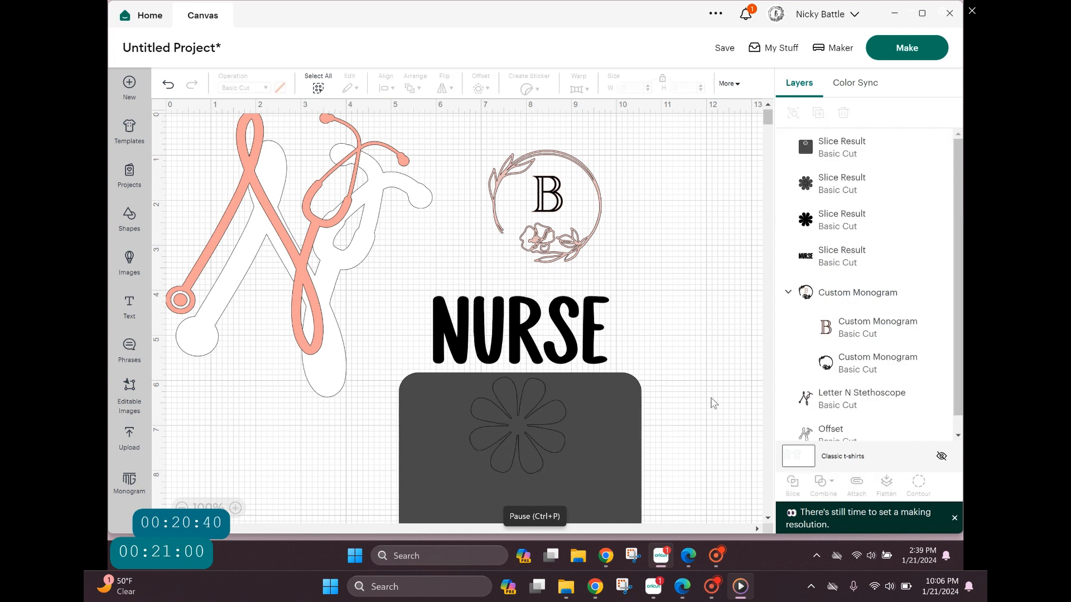
drag(595, 442, 397, 473)
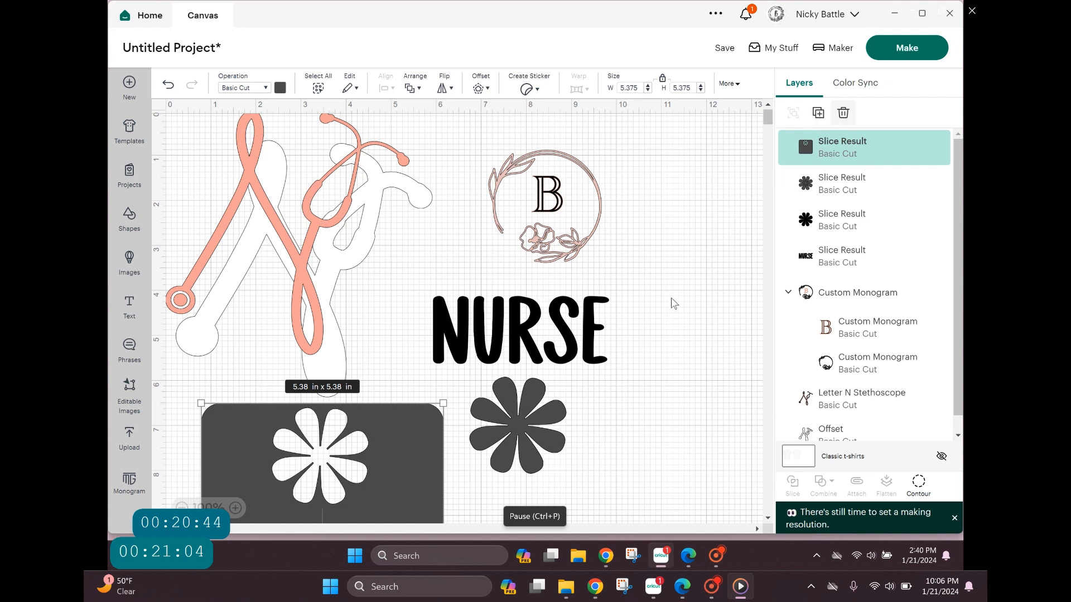
click(843, 114)
drag(550, 441, 679, 458)
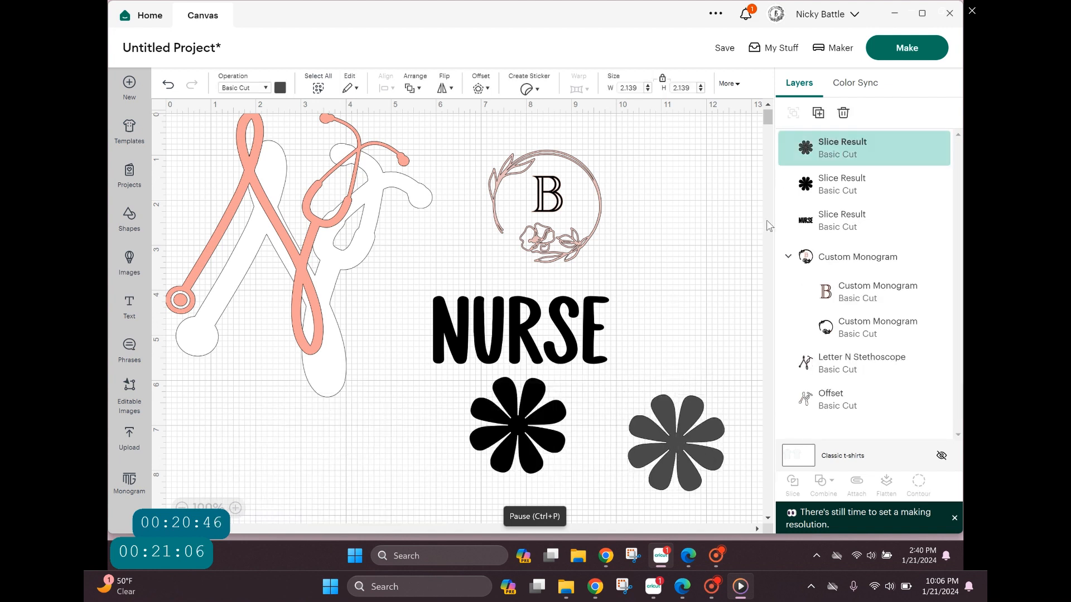
click(843, 114)
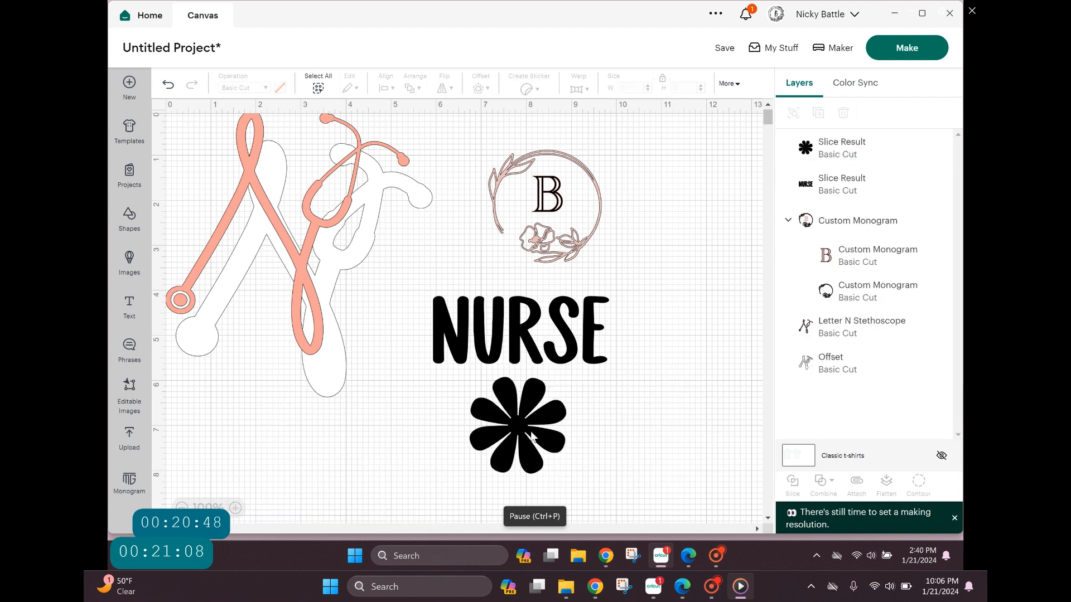
Move the separated black flower farther below the NURSE text and shift the text slightly down and to the right.
drag(531, 435, 695, 432)
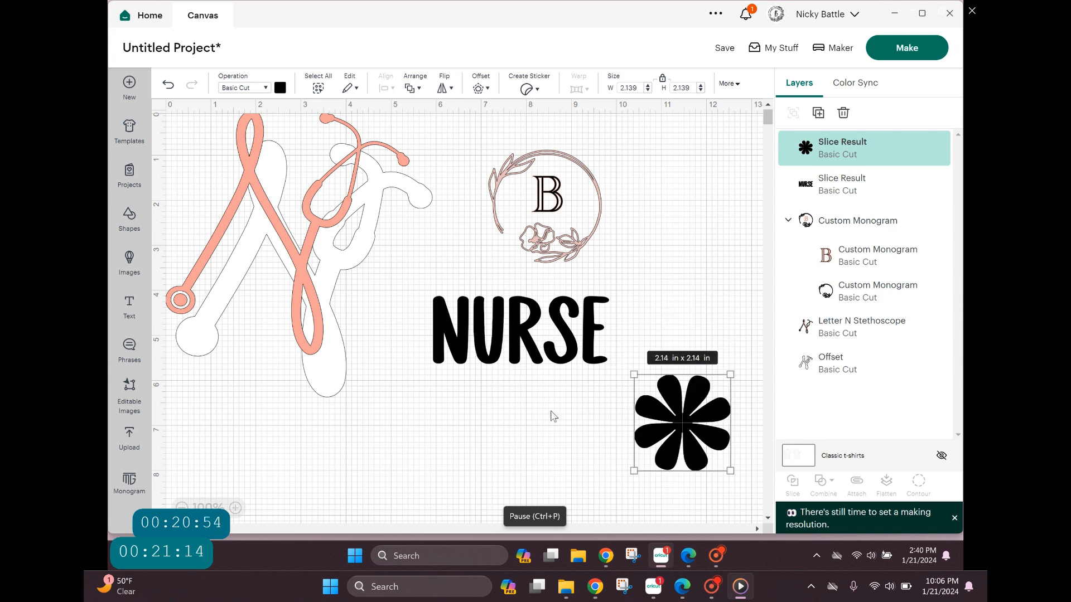
drag(690, 421, 571, 442)
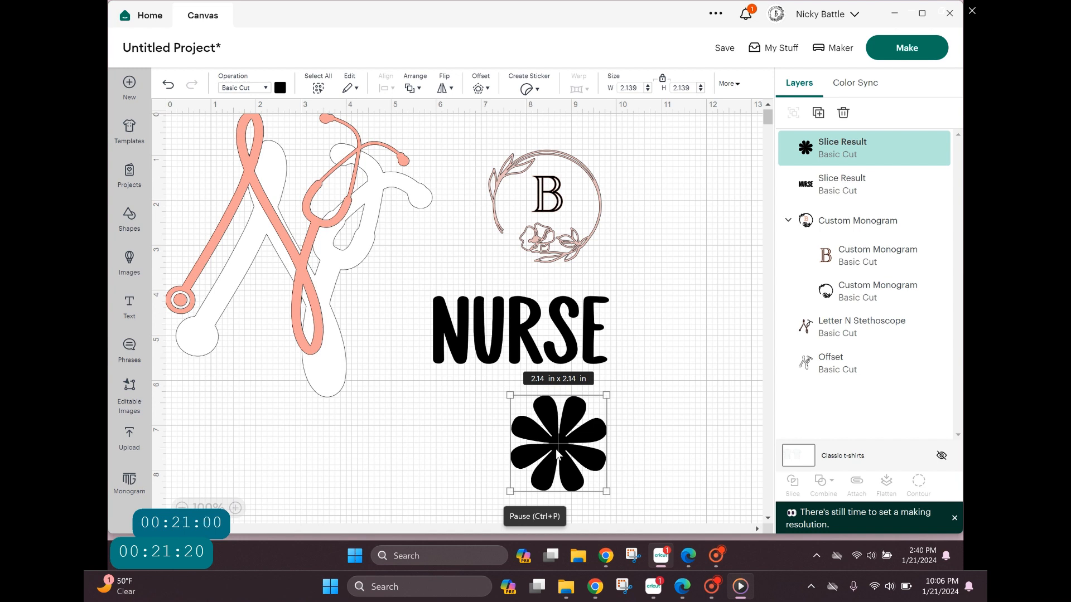
drag(555, 446, 533, 441)
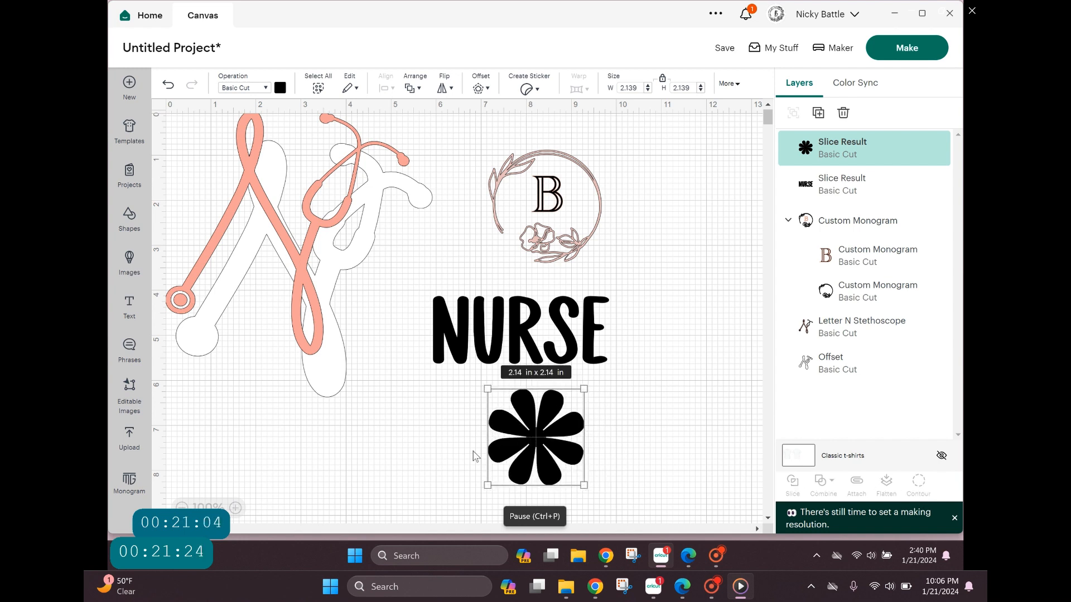
drag(527, 444, 510, 490)
drag(415, 335, 543, 363)
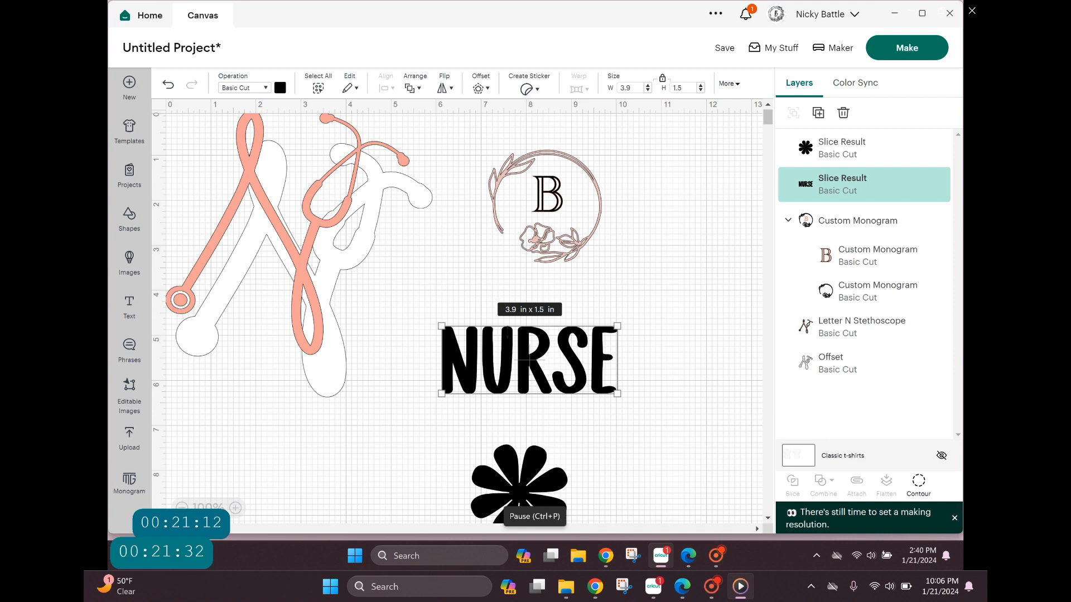
Create a rounded-corner offset around the NURSE text with a distance of 0.181 in.
click(479, 90)
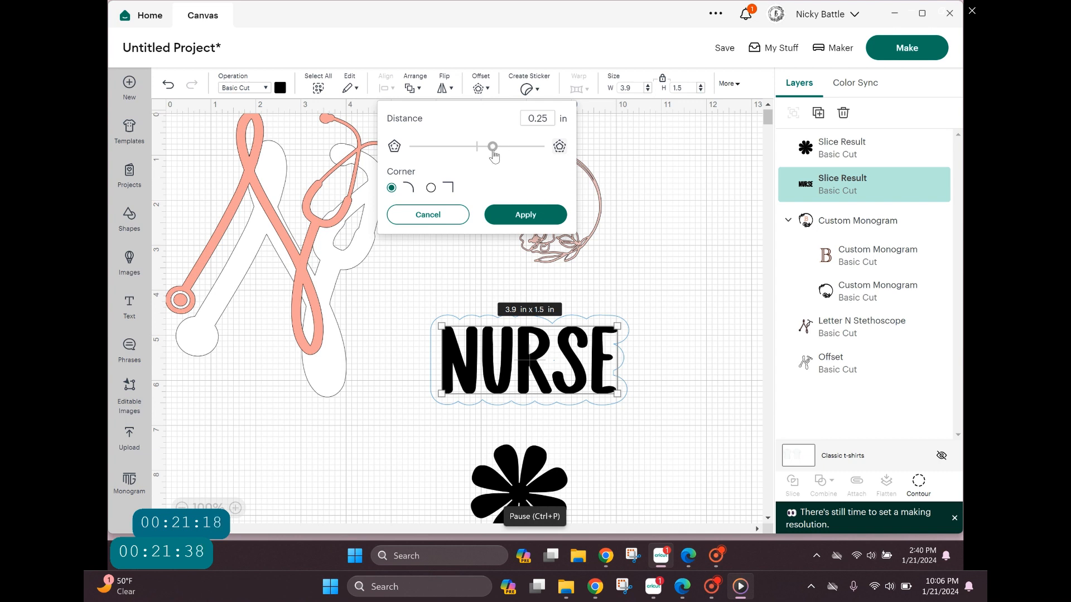
drag(493, 152, 488, 152)
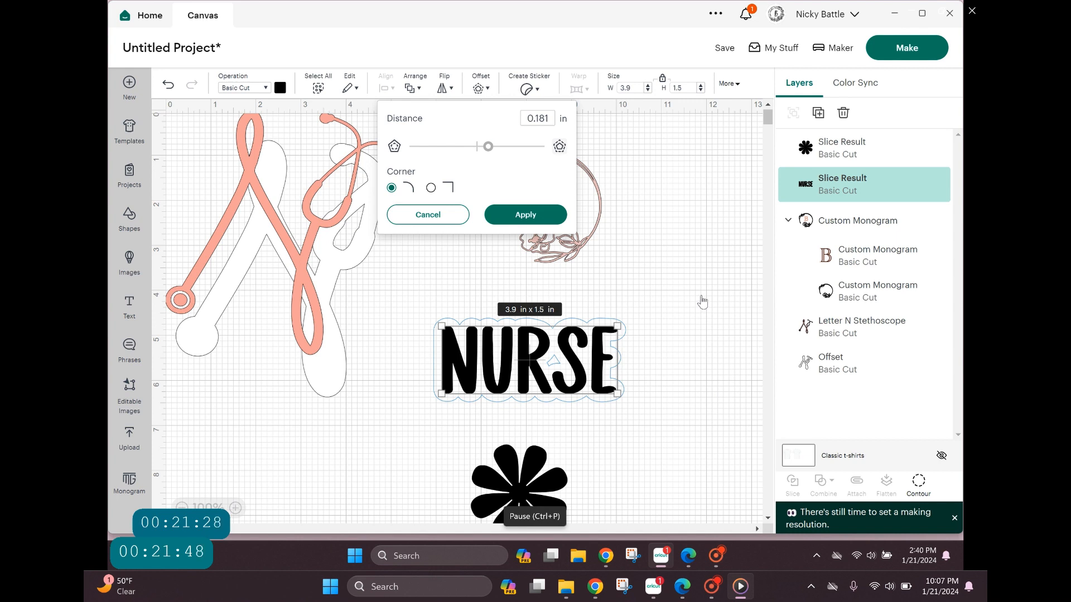
click(547, 215)
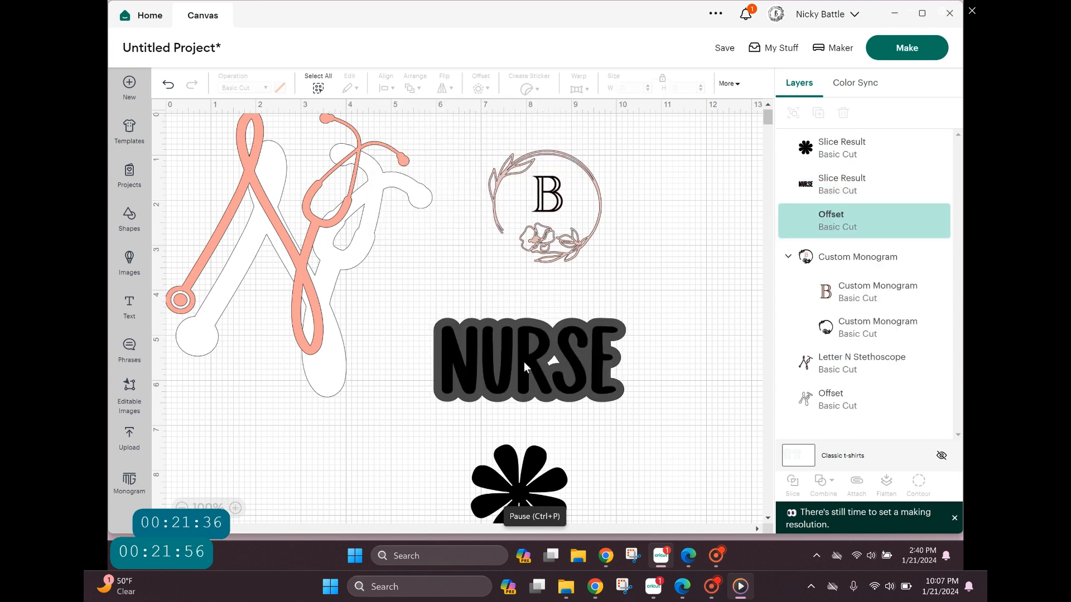
Move the NURSE text down and to the right, clear of its offset, and shift the offset slightly up and to the left.
drag(524, 362, 532, 292)
click(619, 476)
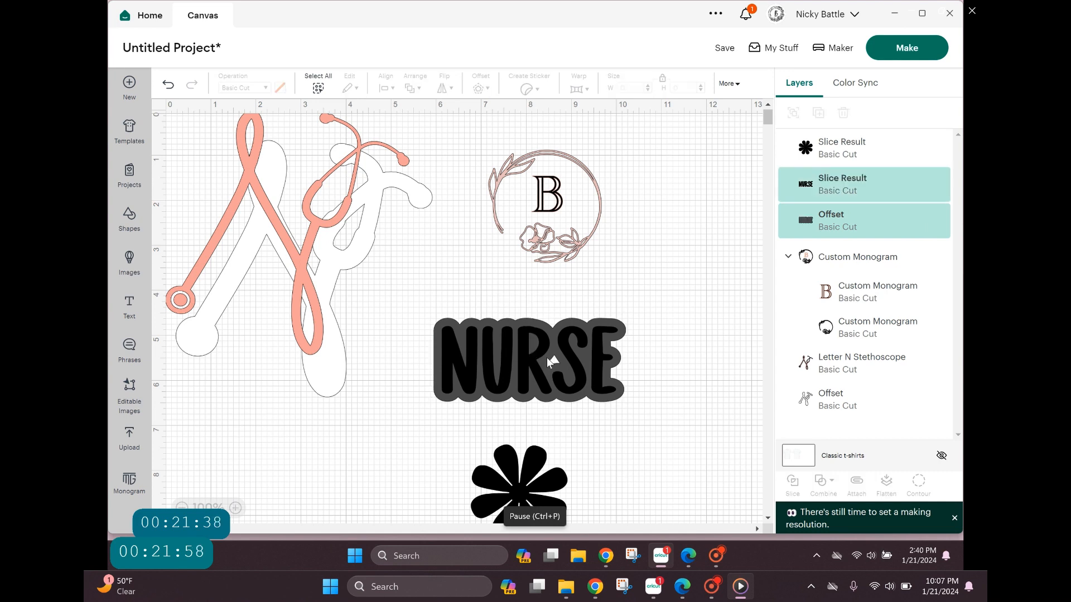
drag(546, 357, 516, 346)
click(542, 363)
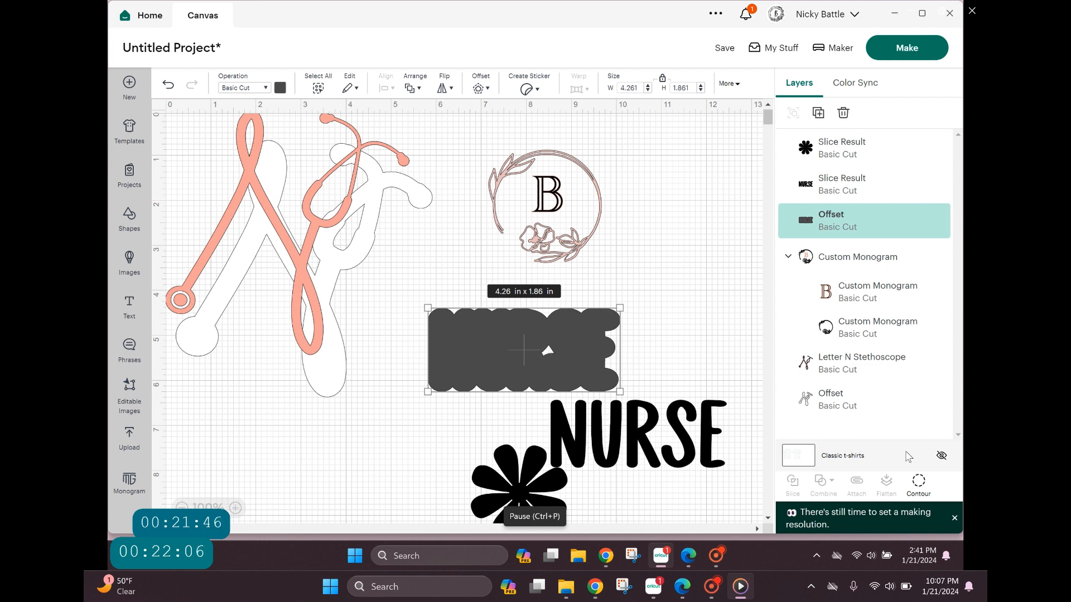
Hide the small triangular inner contour of the NURSE offset, keeping only its outer outline.
click(918, 482)
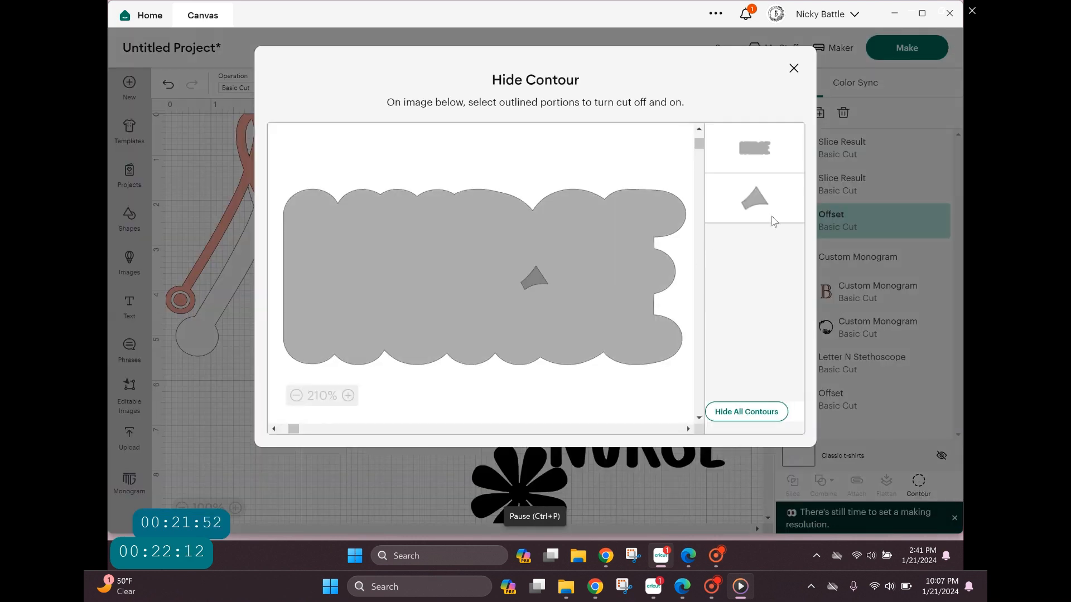
click(778, 208)
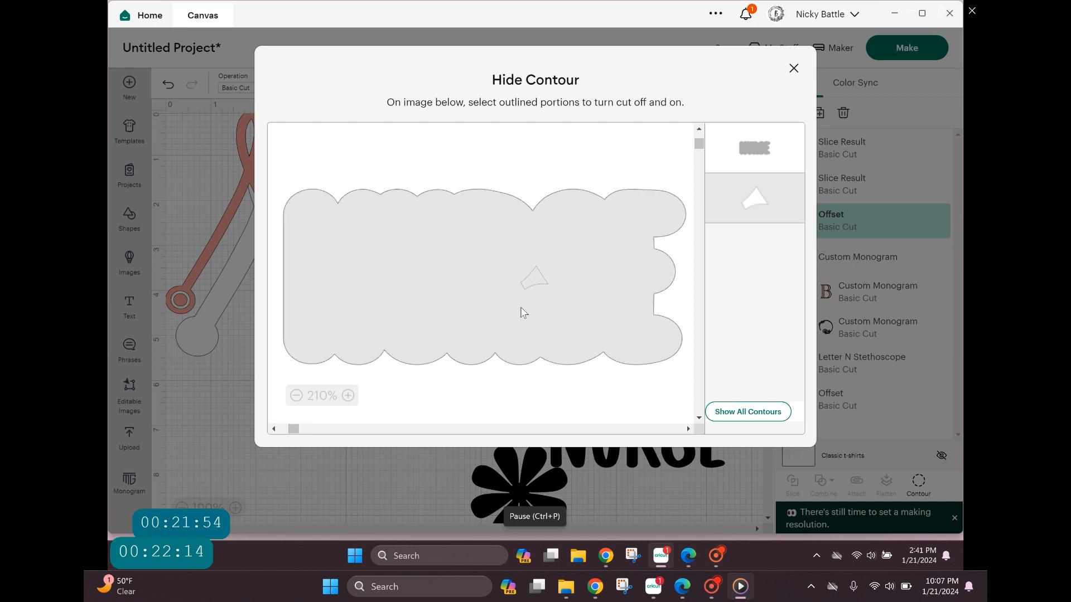
click(736, 209)
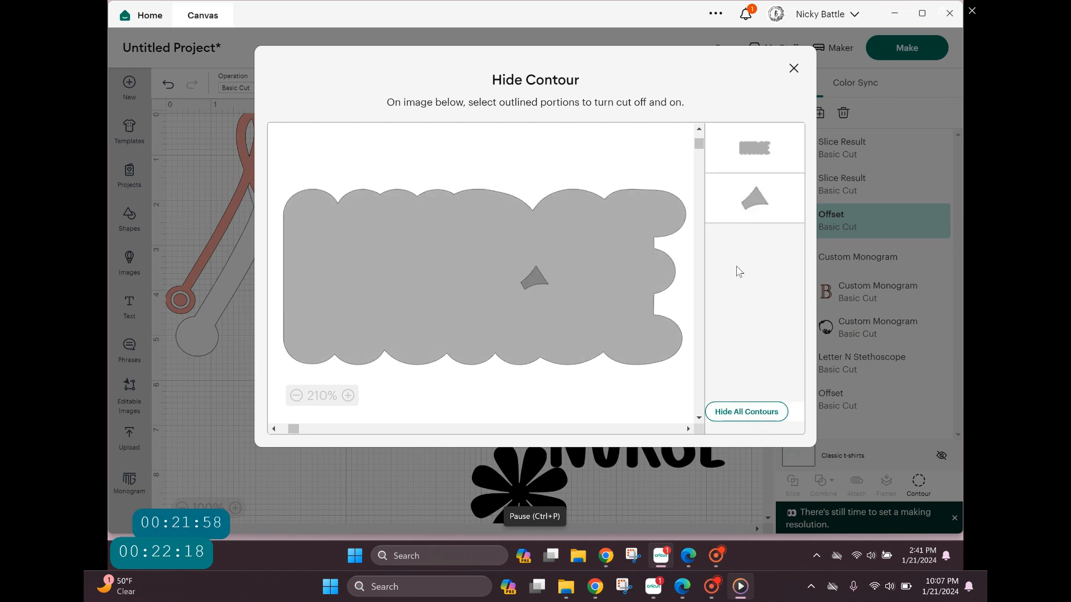
click(515, 312)
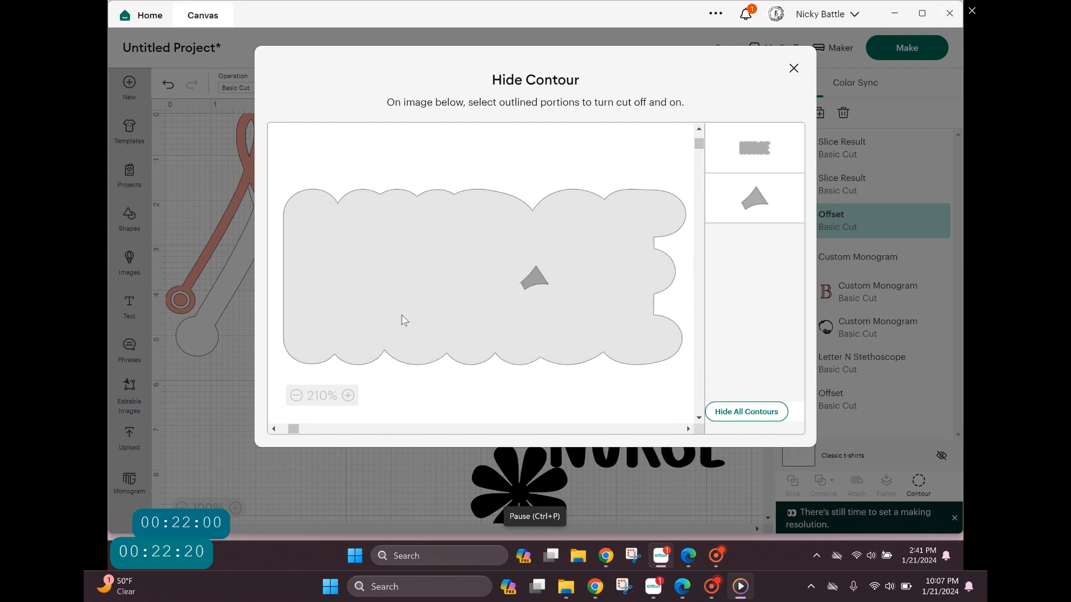
click(629, 333)
click(742, 413)
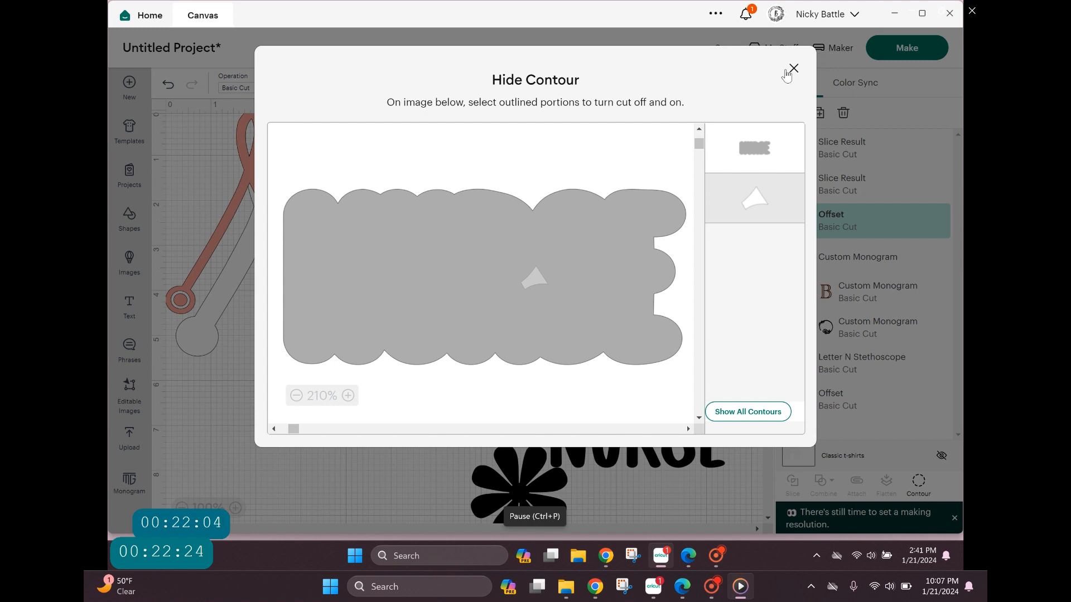
click(793, 69)
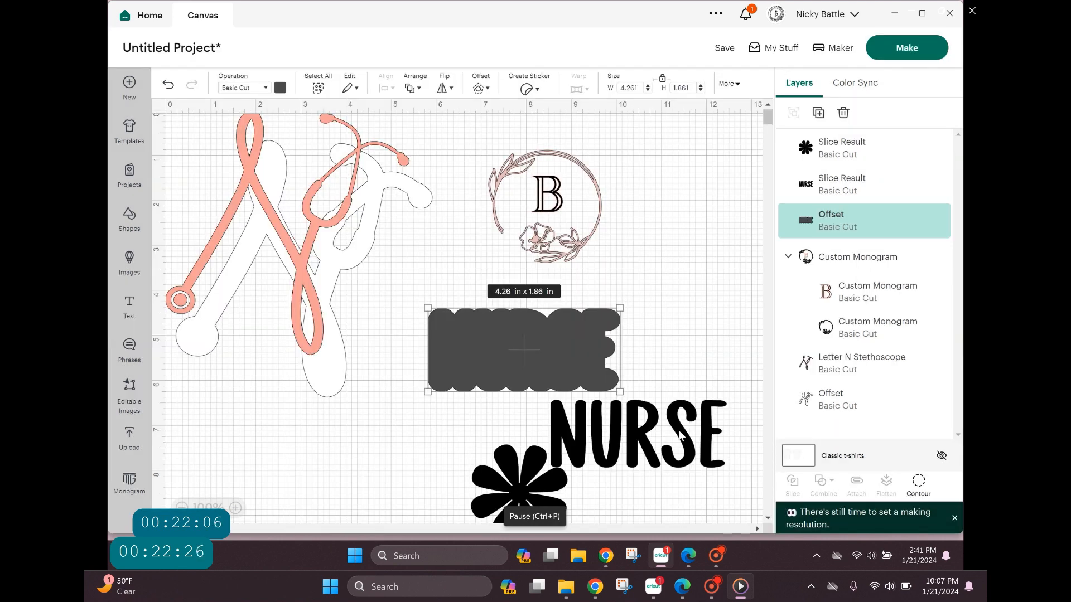
Place the NURSE text back on top of its offset and flatten the two layers into one Print Then Cut image.
drag(680, 435, 550, 360)
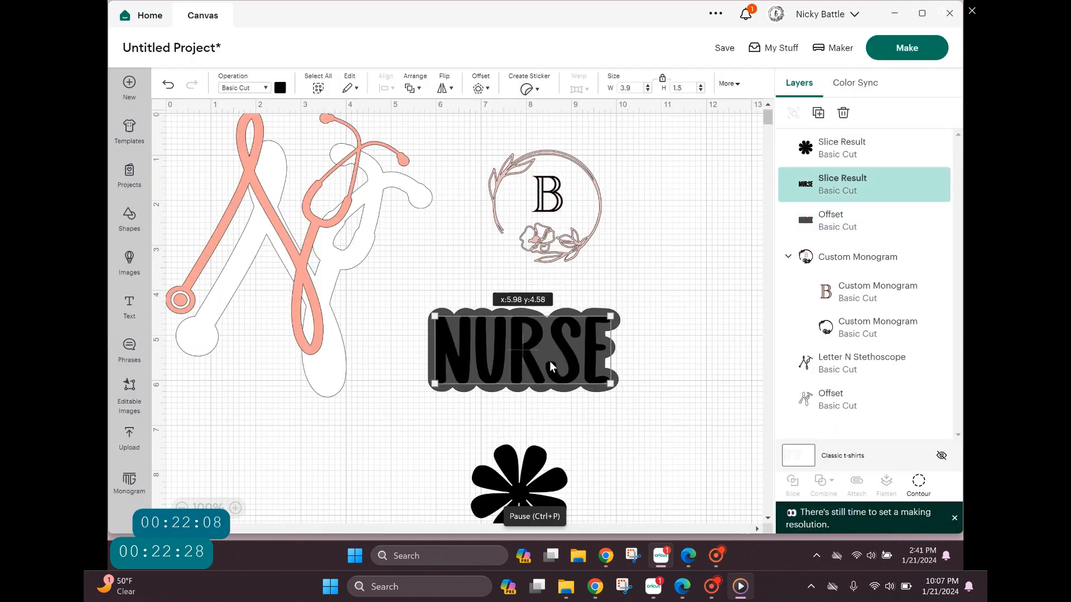
click(694, 421)
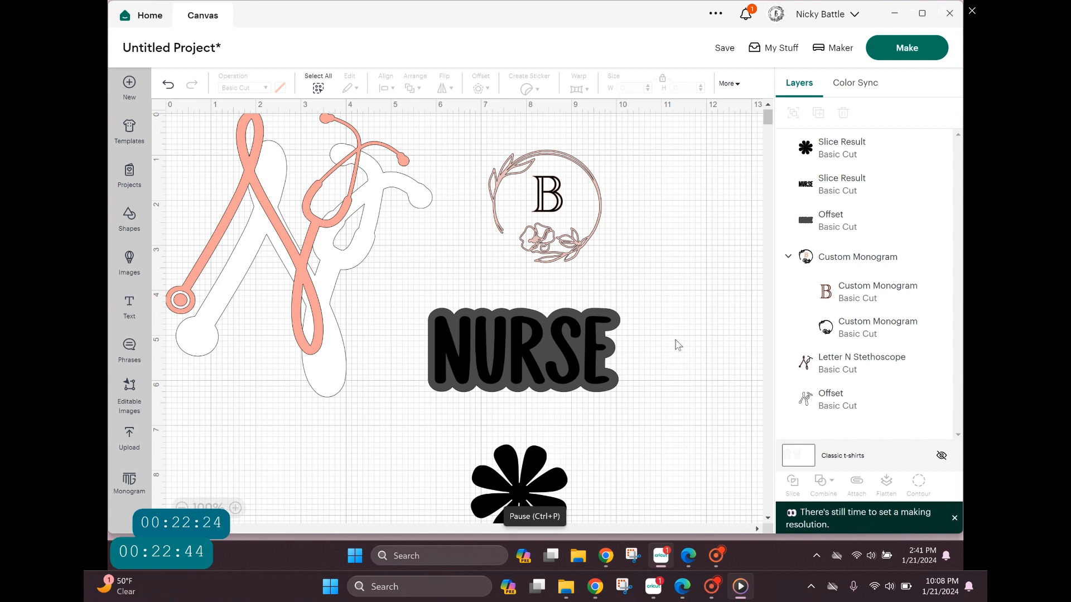
drag(684, 329, 496, 345)
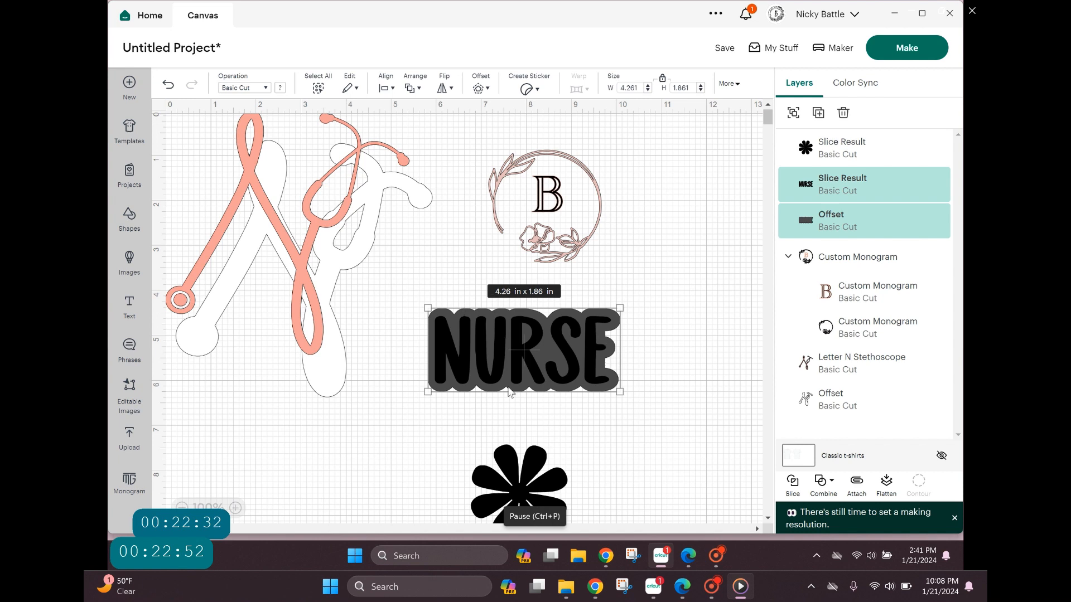
click(886, 483)
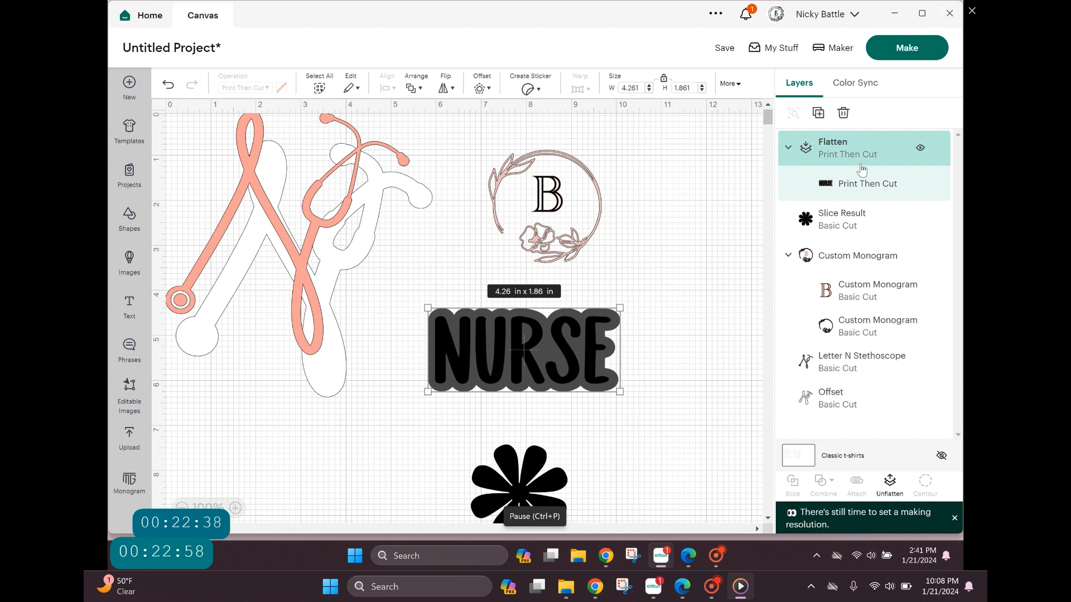
mouse_move(518, 353)
mouse_down()
mouse_move(546, 354)
mouse_move(523, 341)
mouse_up()
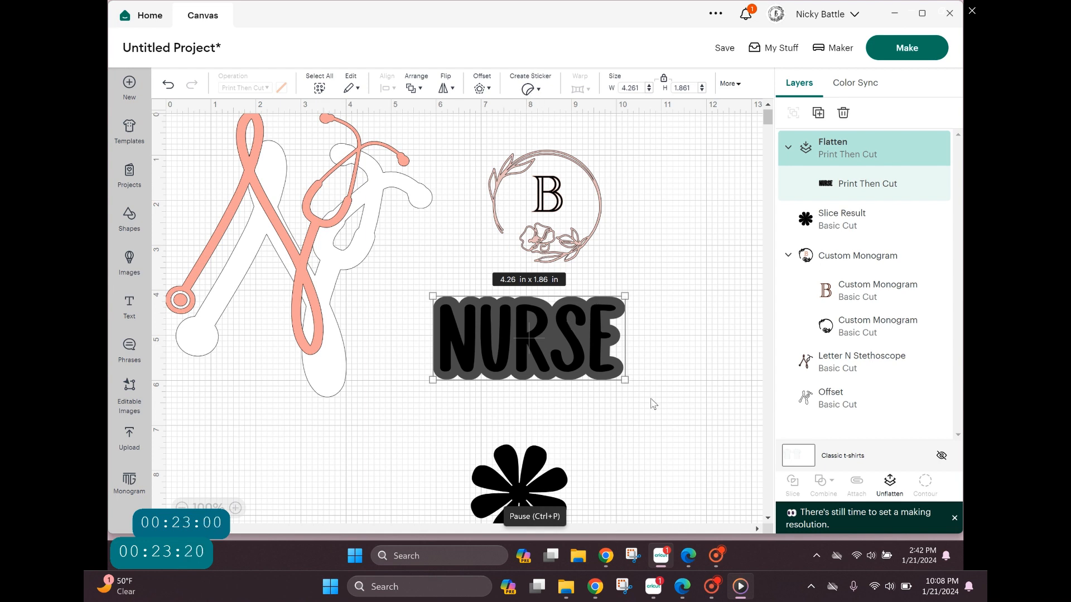
click(636, 421)
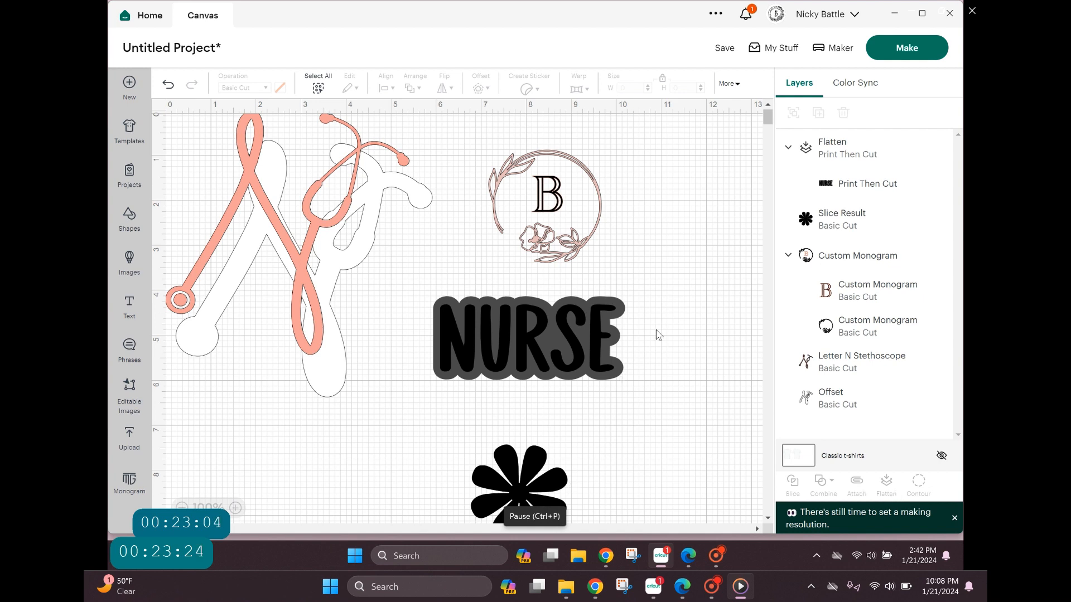
Center the stethoscope letter N over its white offset and attach the two layers.
drag(326, 260, 315, 228)
click(331, 423)
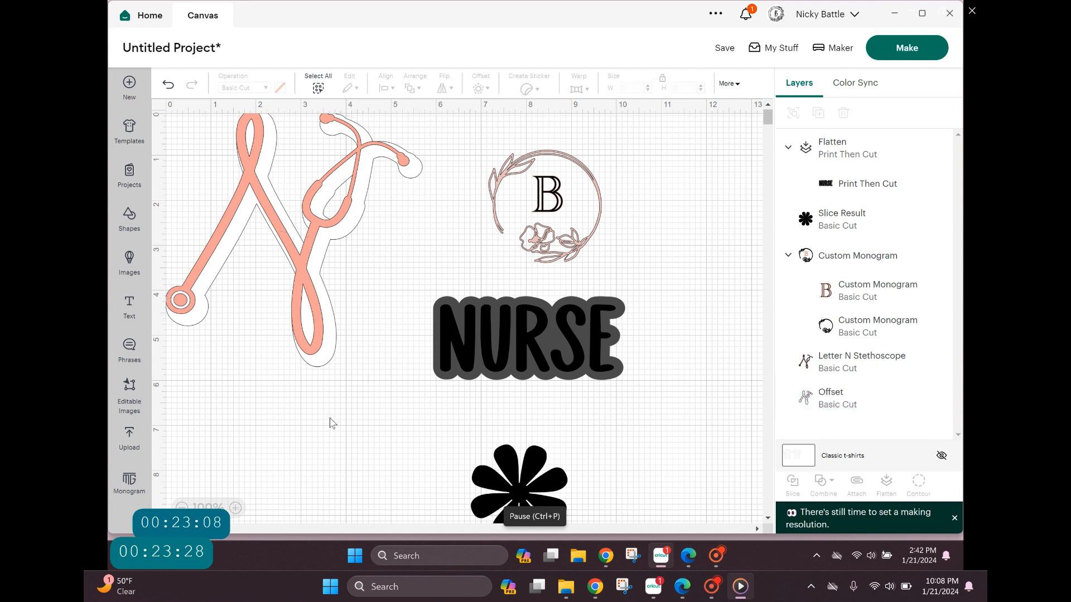
drag(317, 341, 323, 348)
shift+click(301, 262)
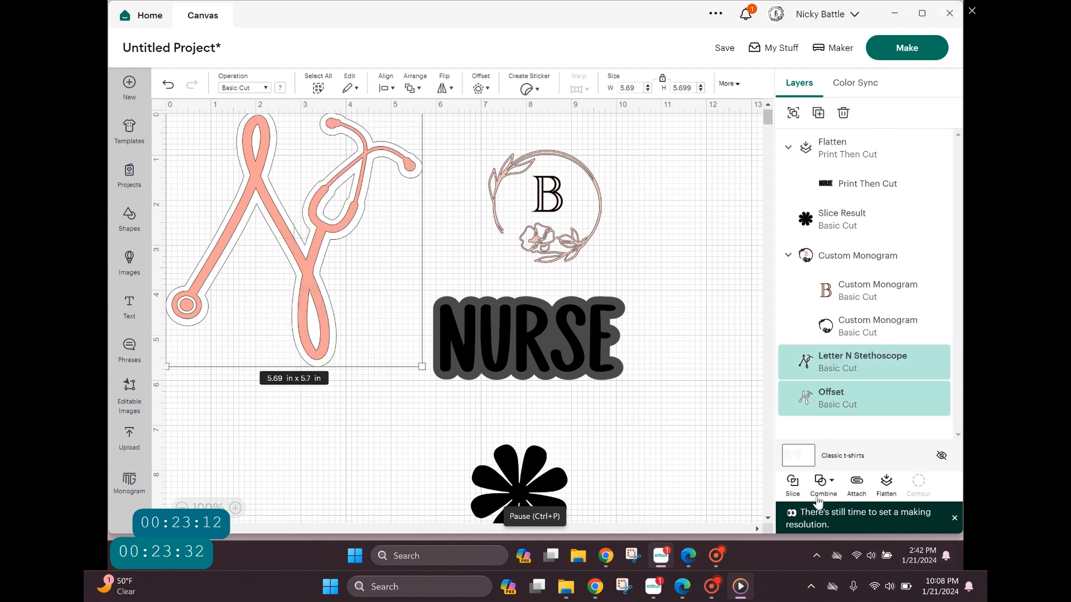
click(858, 487)
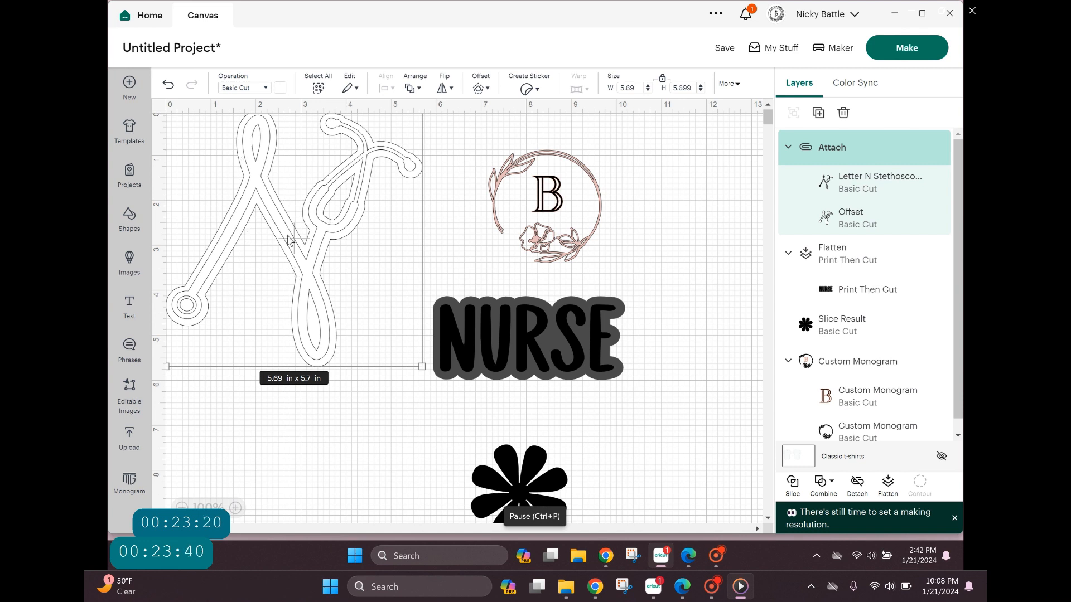
Detach the stethoscope letter N from its offset and move the letter down and slightly to the right.
click(860, 488)
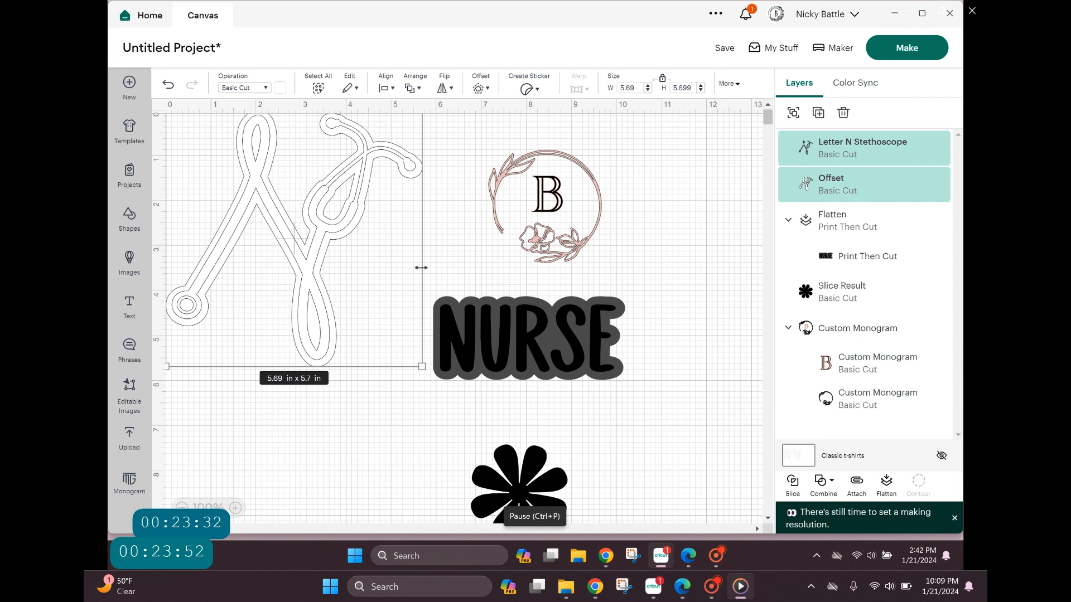
click(291, 365)
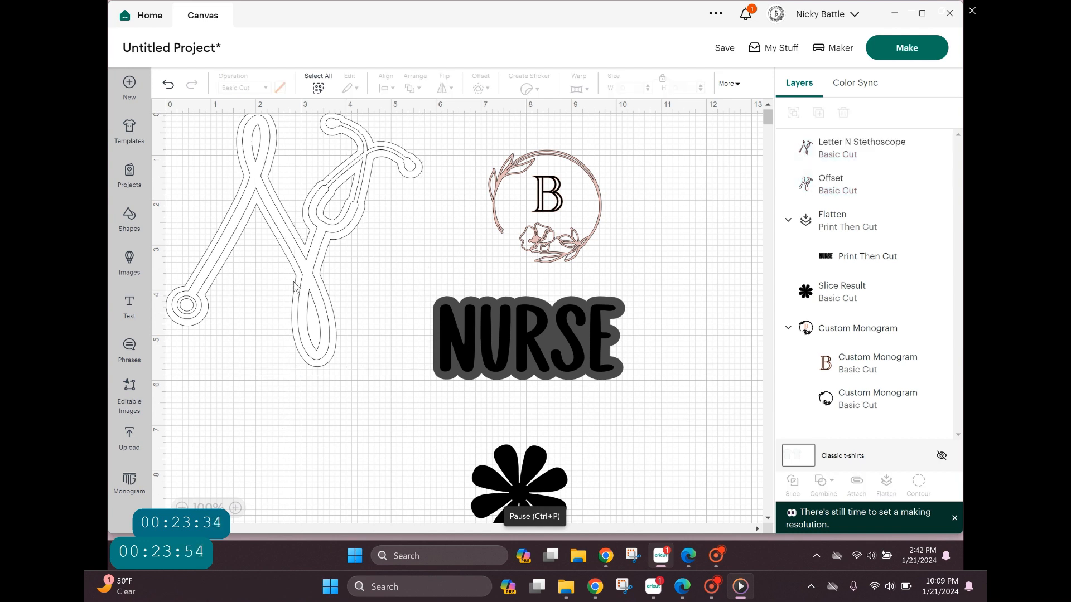
drag(317, 246, 319, 379)
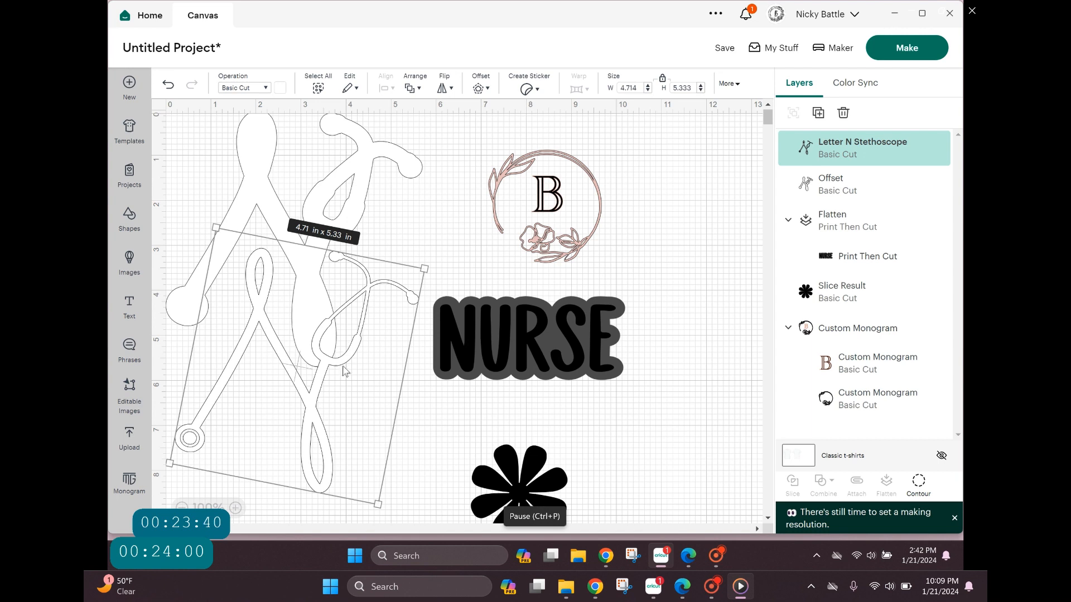
drag(344, 366, 357, 335)
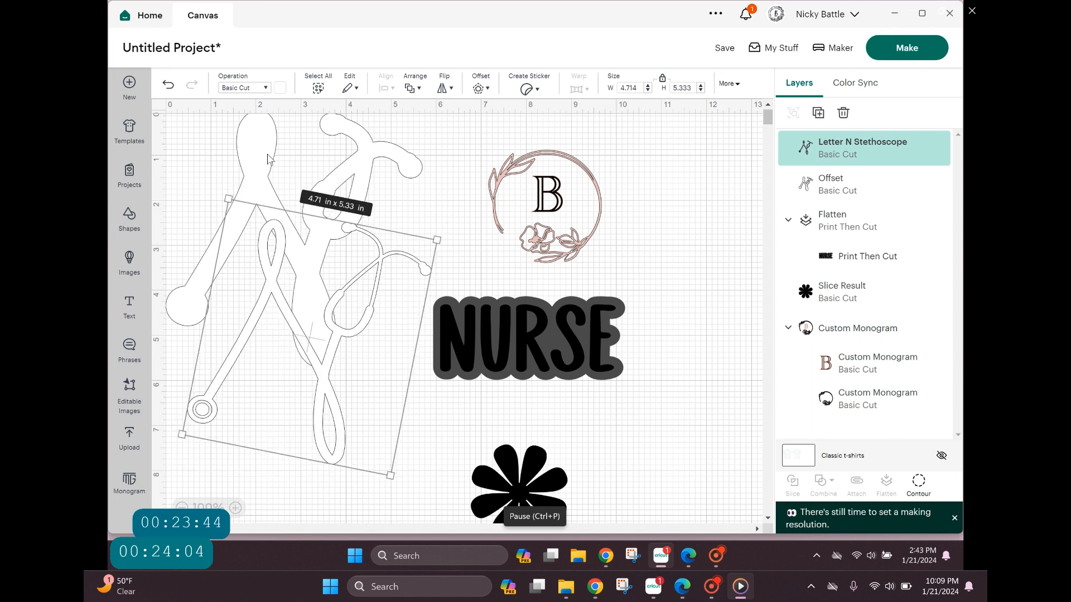
Use Color Sync to change the Letter N Stethoscope layer from the #FFFFFF group to the #E4BABA group.
click(280, 88)
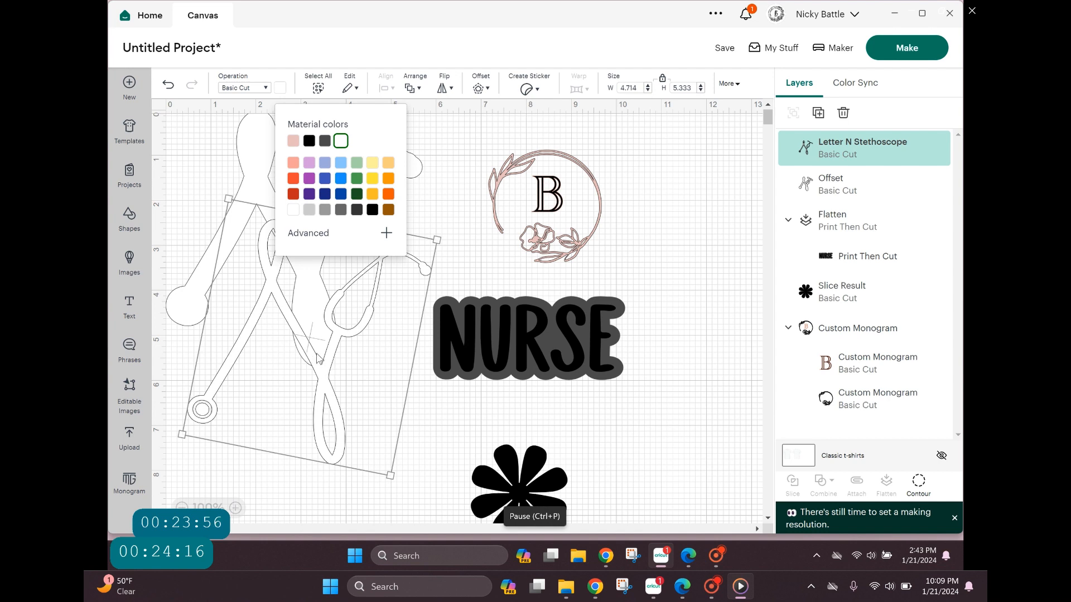
click(842, 91)
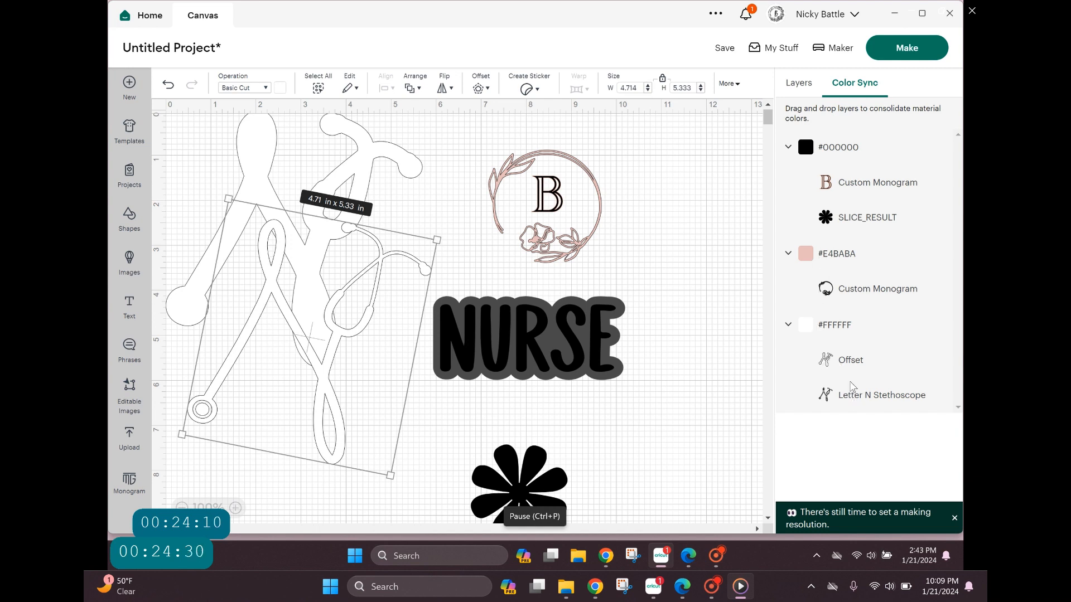
drag(850, 391, 837, 262)
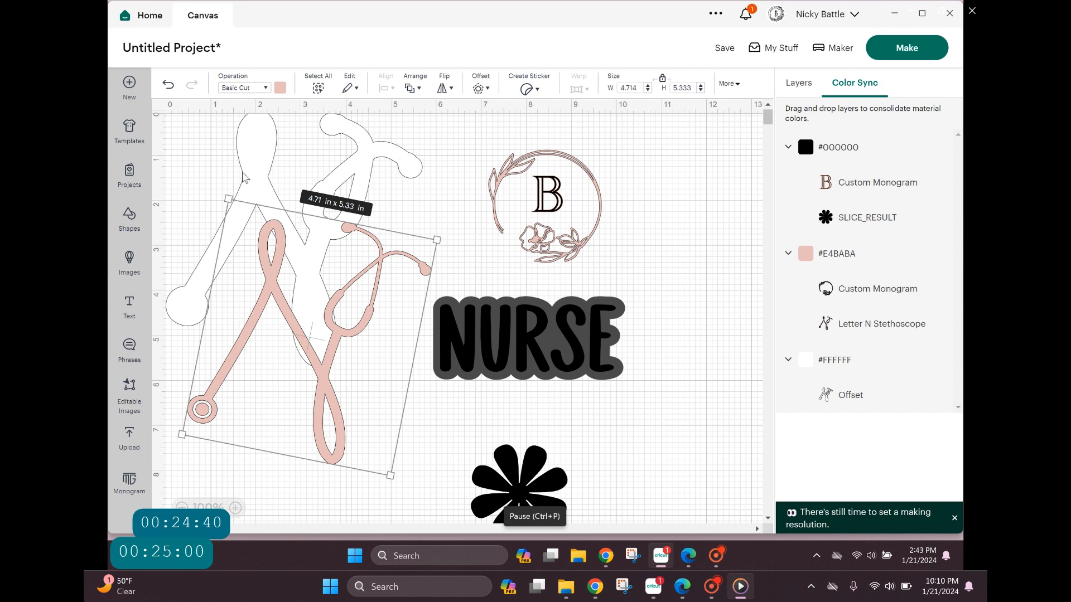
click(537, 304)
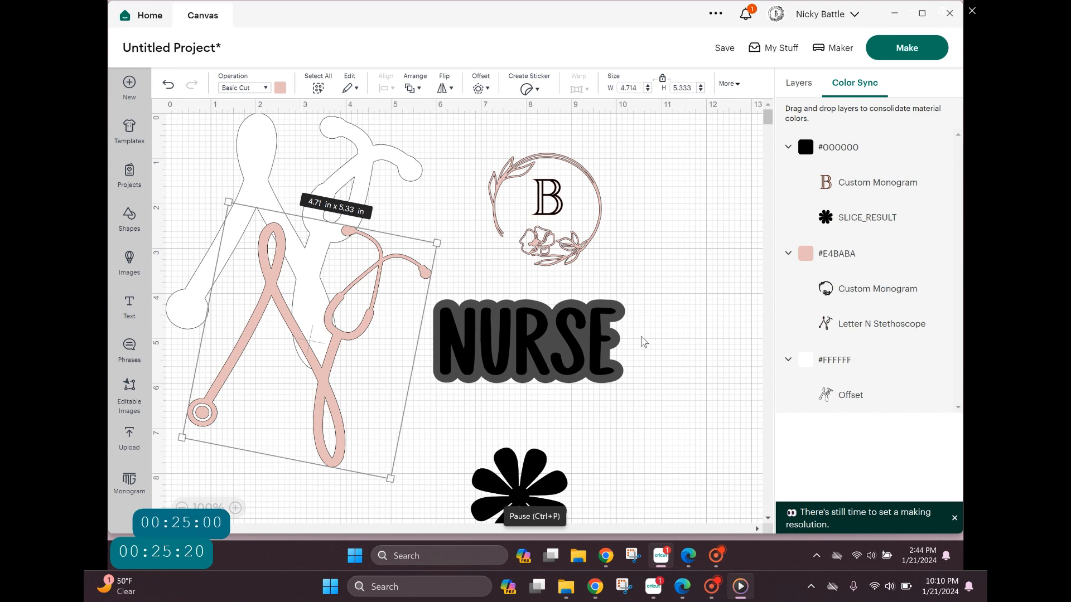
Send the project to be made, saving it under the title "intro", and view the prepared mats.
click(918, 56)
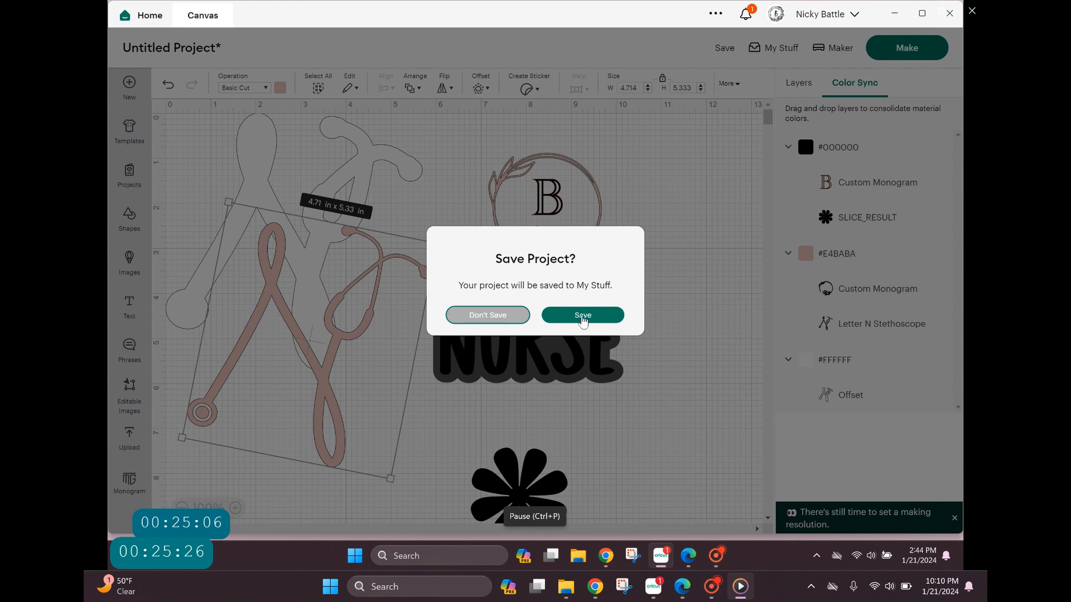
click(583, 315)
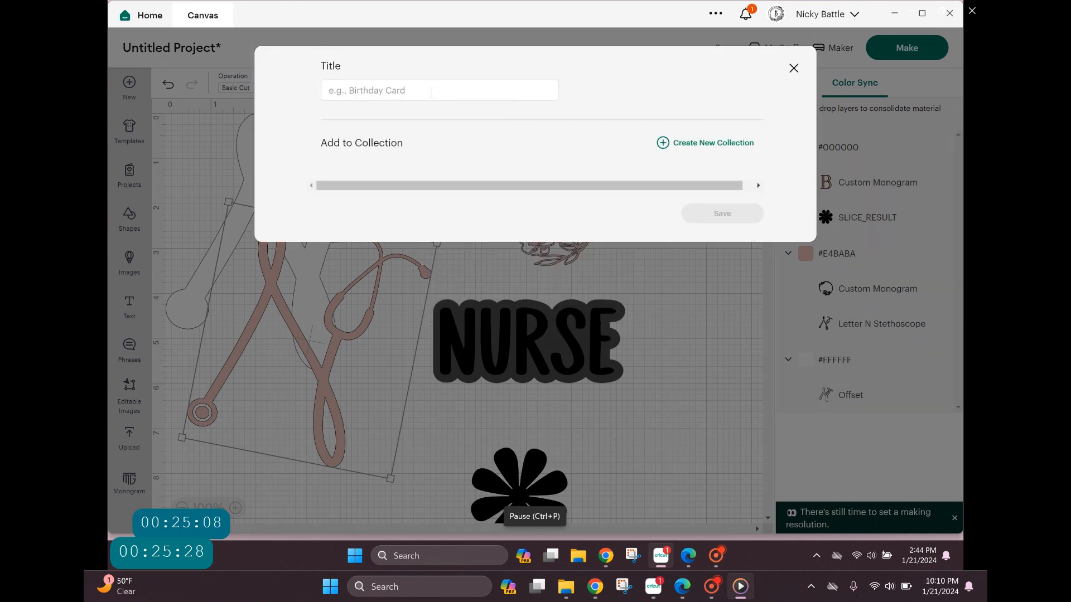
text(in)
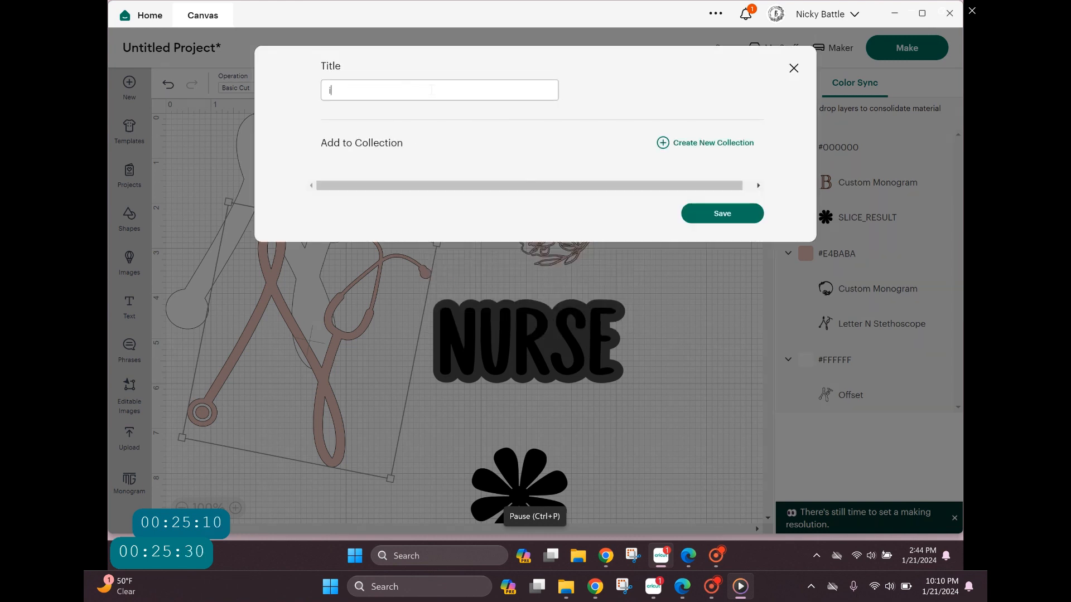
drag(498, 130, 582, 195)
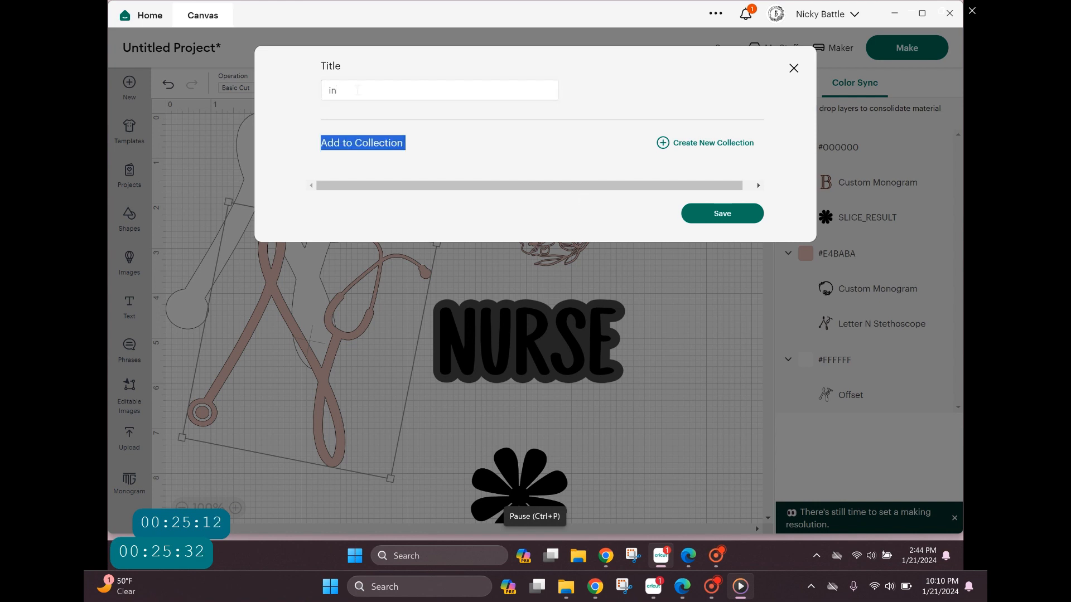
click(357, 90)
text(t)
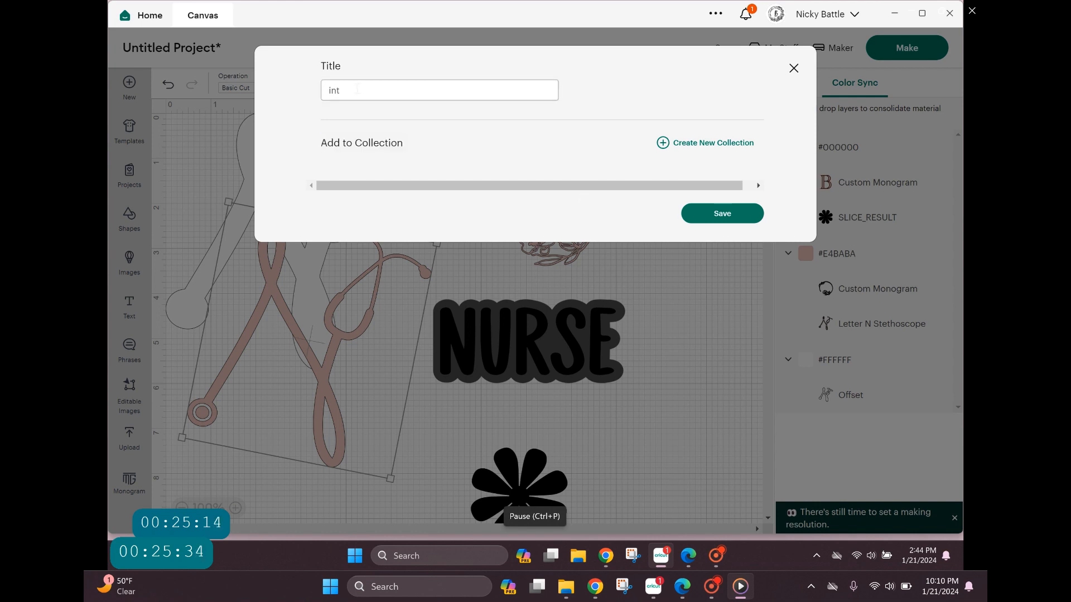
text(ro)
click(728, 220)
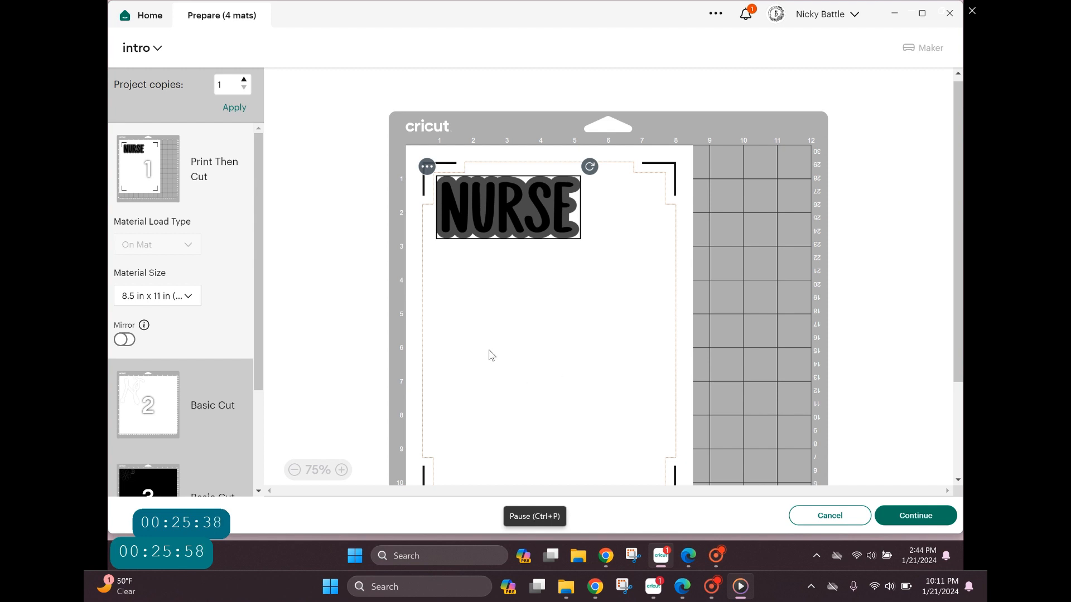
scroll(184, 324, down, 1)
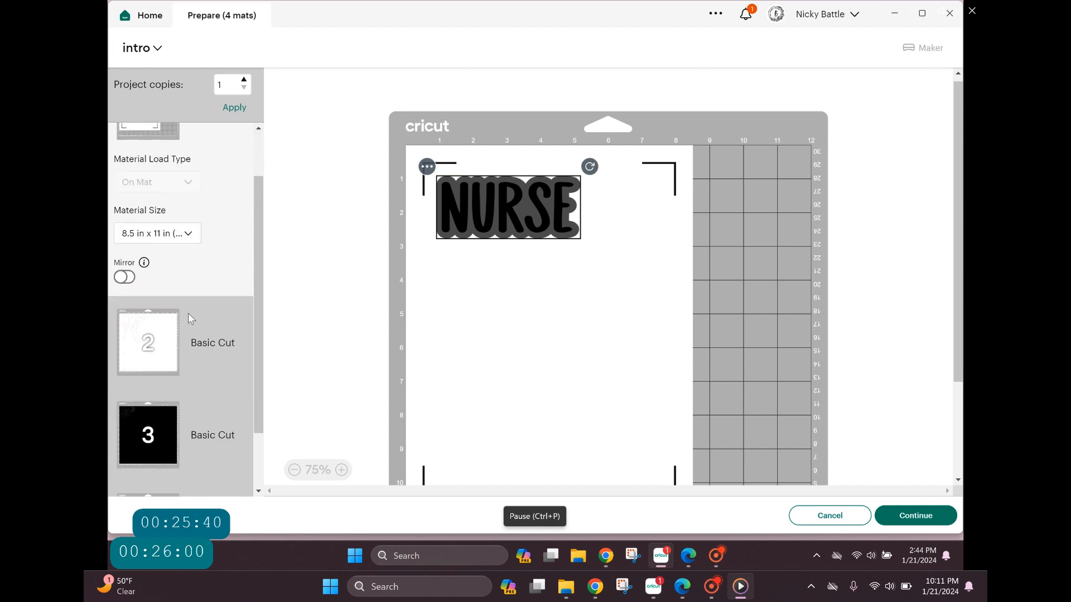
Inspect the cut layouts on mats 2, 3 and 4 in turn.
click(189, 314)
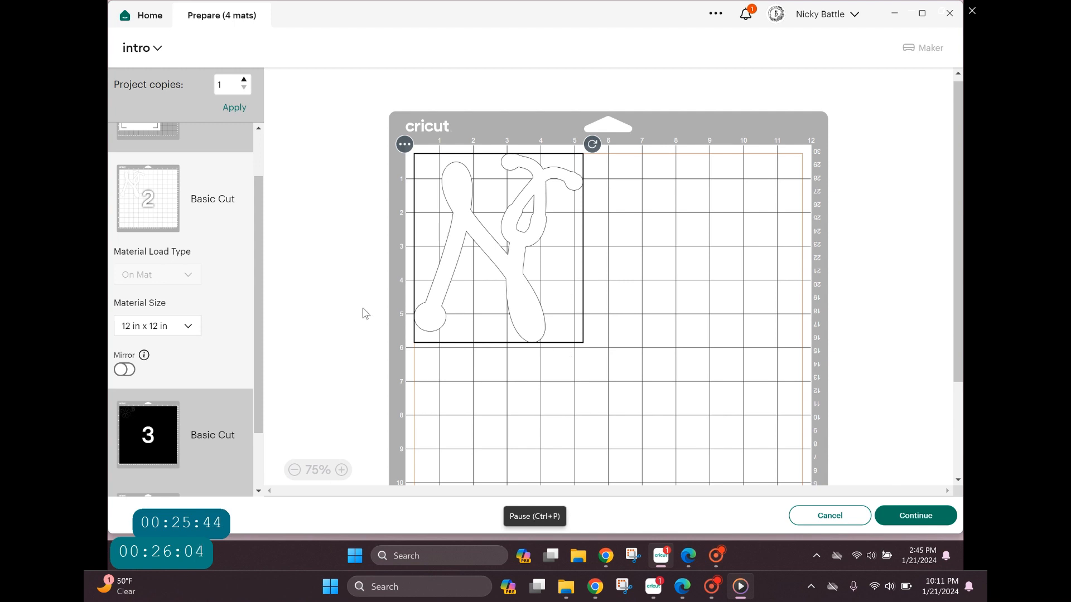
scroll(209, 370, down, 1)
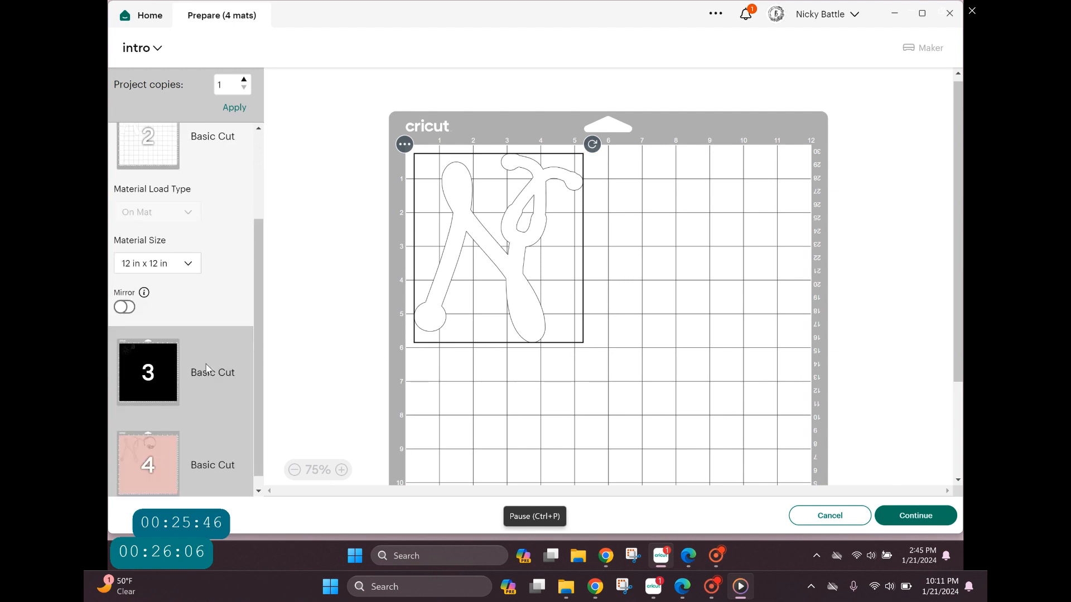
click(206, 363)
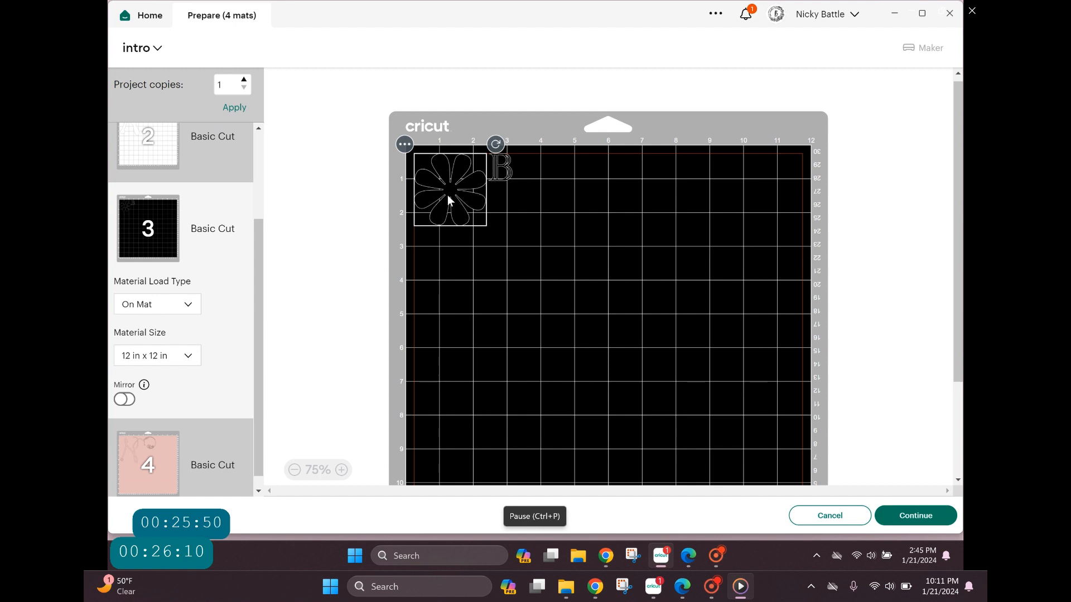
scroll(222, 394, down, 1)
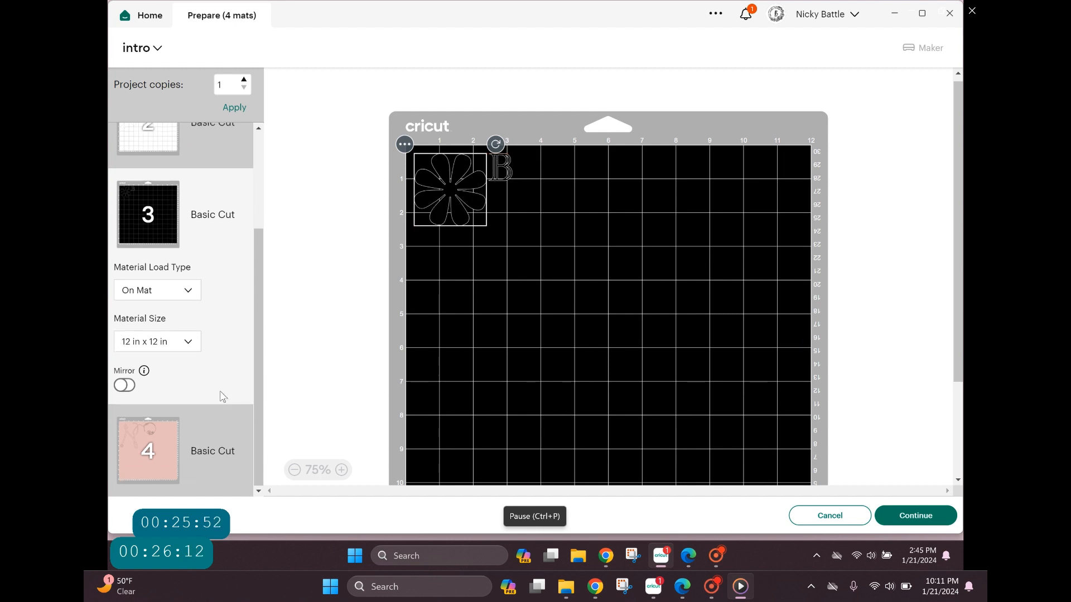
click(200, 433)
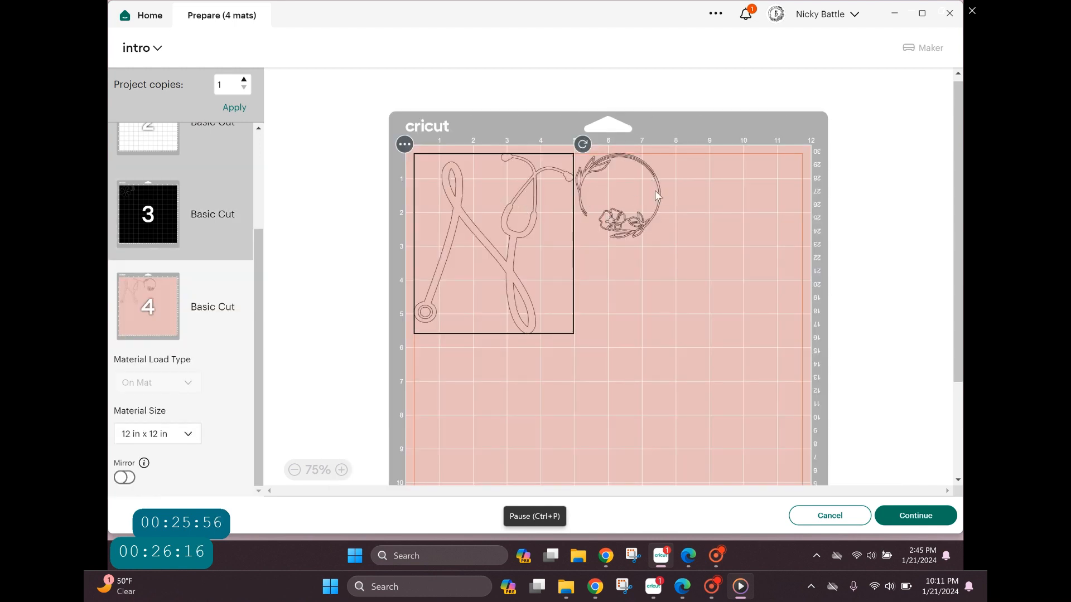
On mat 4, shift the stethoscope letter N slightly right and down and place the floral wreath just to its right.
drag(632, 182, 706, 199)
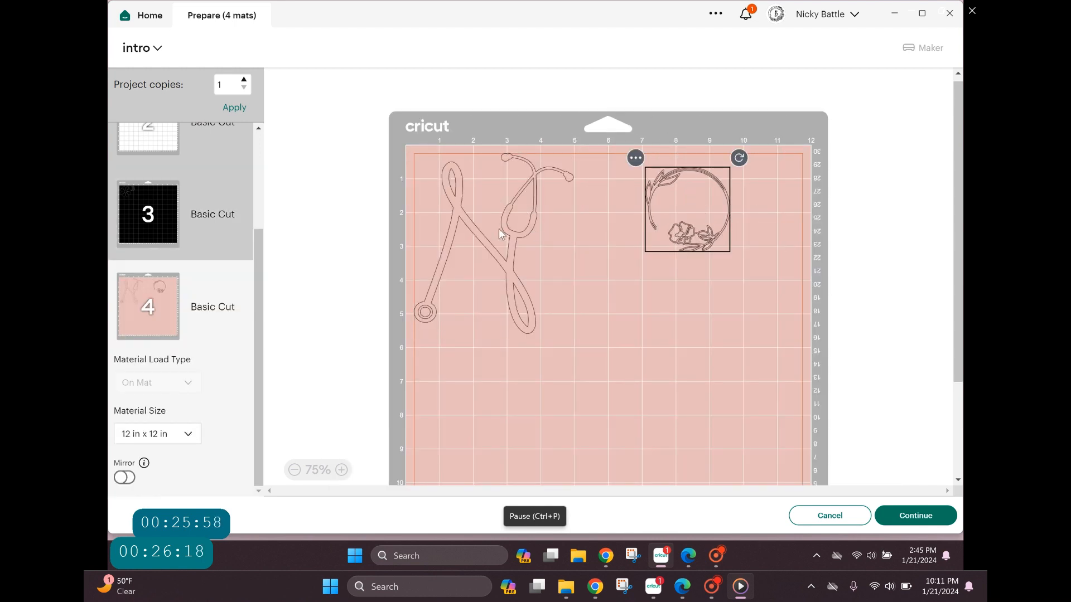
drag(498, 229, 521, 233)
drag(689, 231, 641, 246)
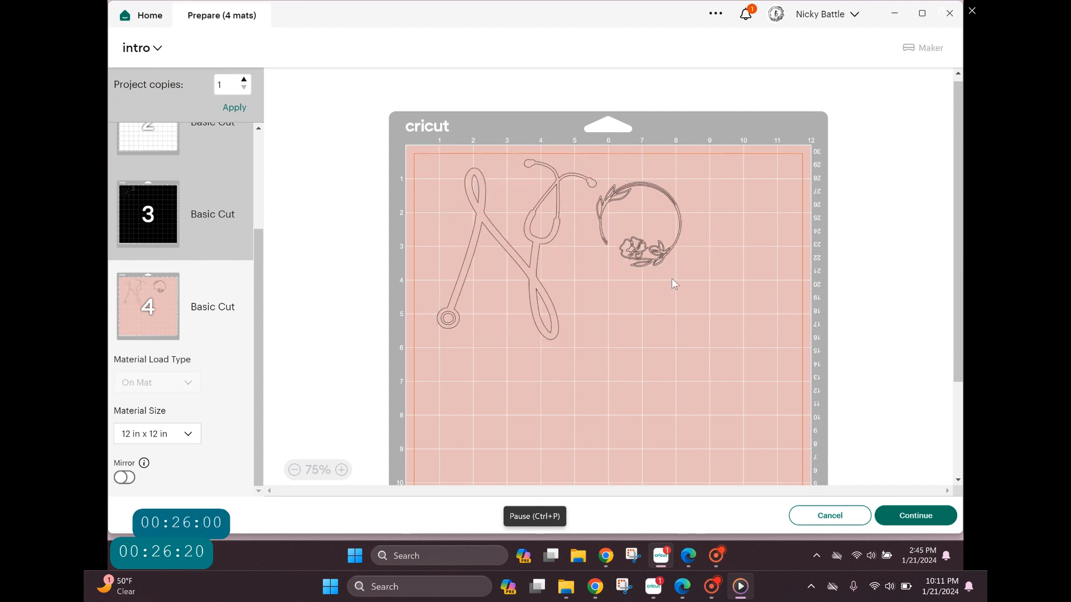
Cancel the mat preparation and return to the project canvas.
scroll(171, 183, up, 3)
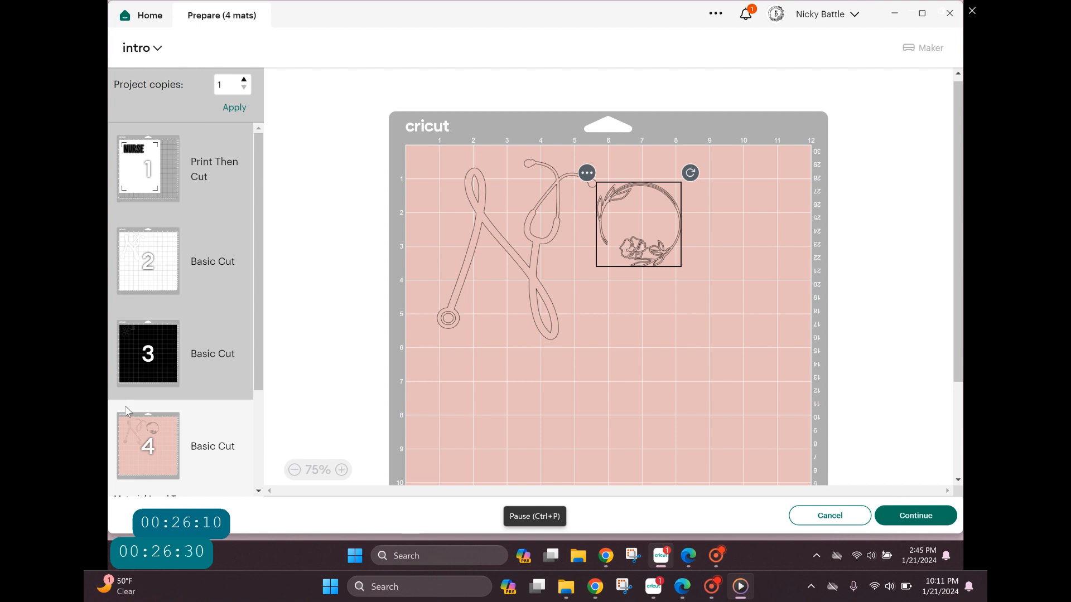
click(829, 523)
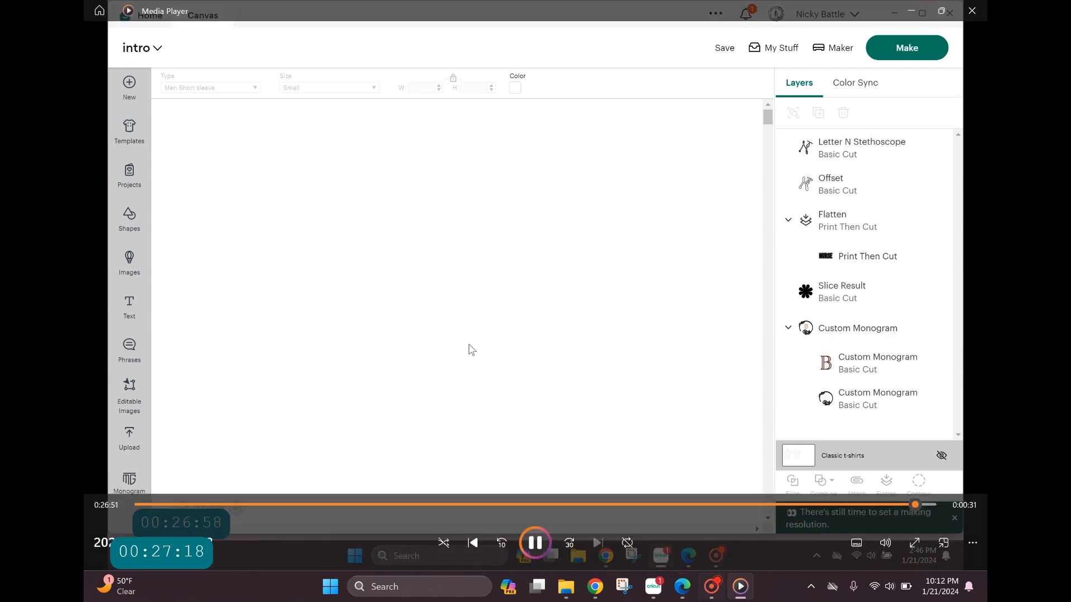
click(712, 592)
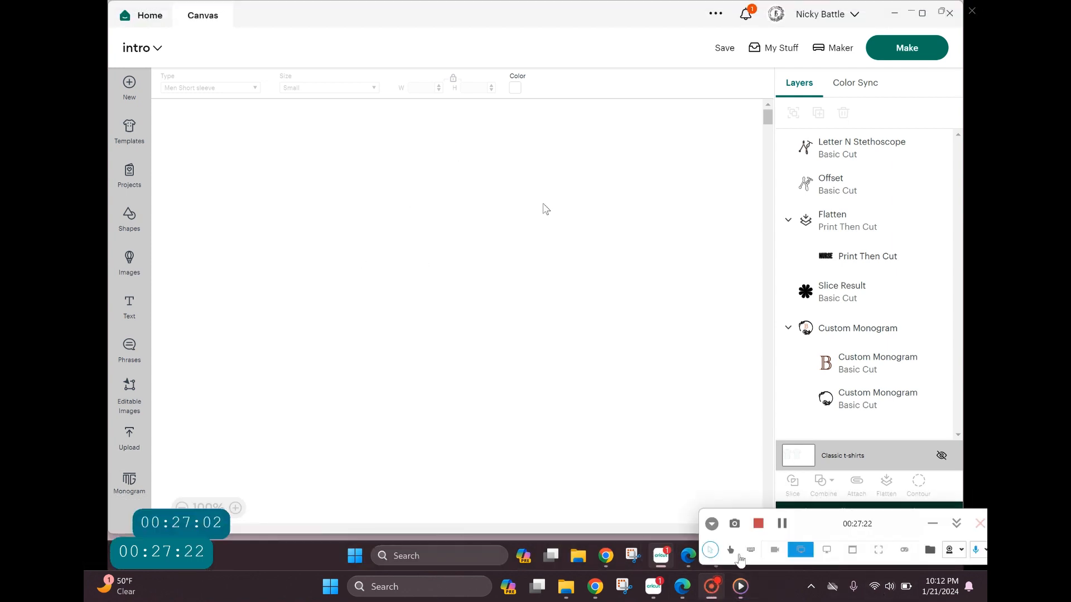